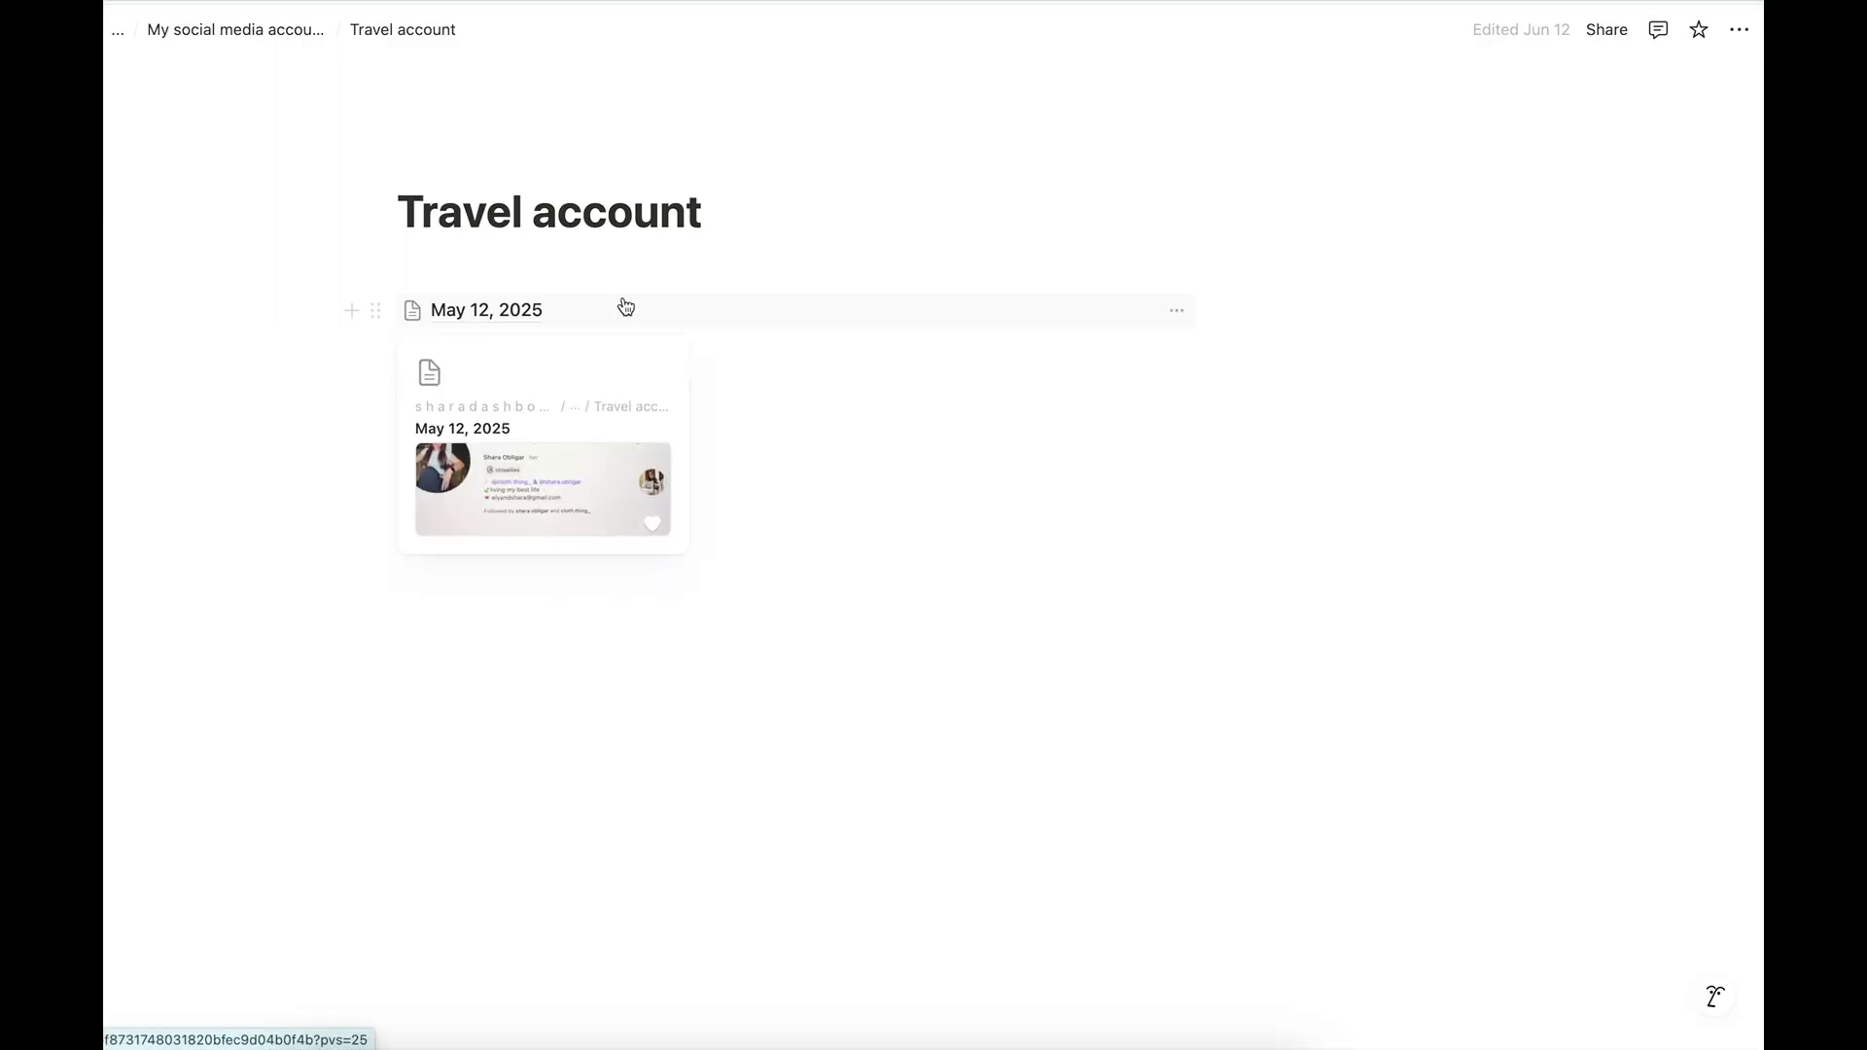
Download the Professional dashboard screenshot covering Apr 12 - May 11 from the May 12, 2025 page and return to the Travel account page
{"action": "left_click", "coordinate": [615, 307]}
{"action": "scroll", "coordinate": [826, 626], "scroll_direction": "down", "scroll_amount": 5}
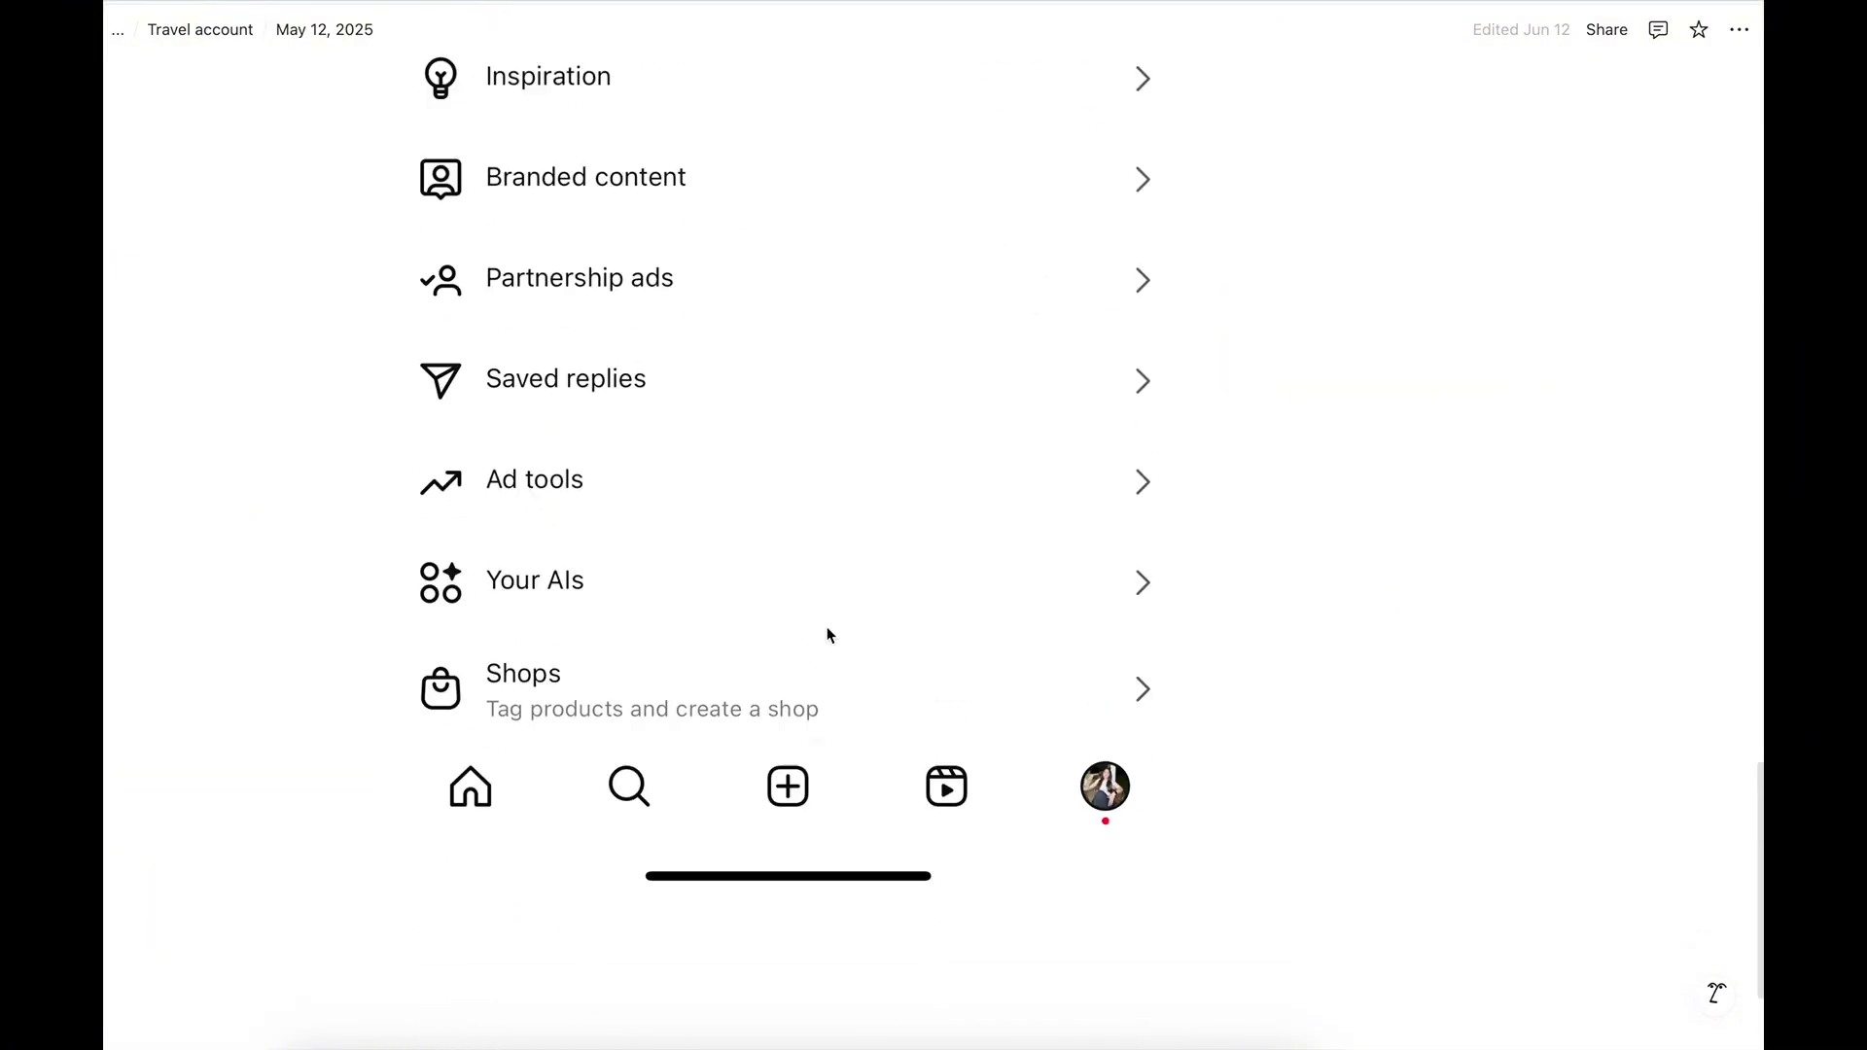
{"action": "scroll", "coordinate": [1072, 374], "scroll_direction": "down", "scroll_amount": 2}
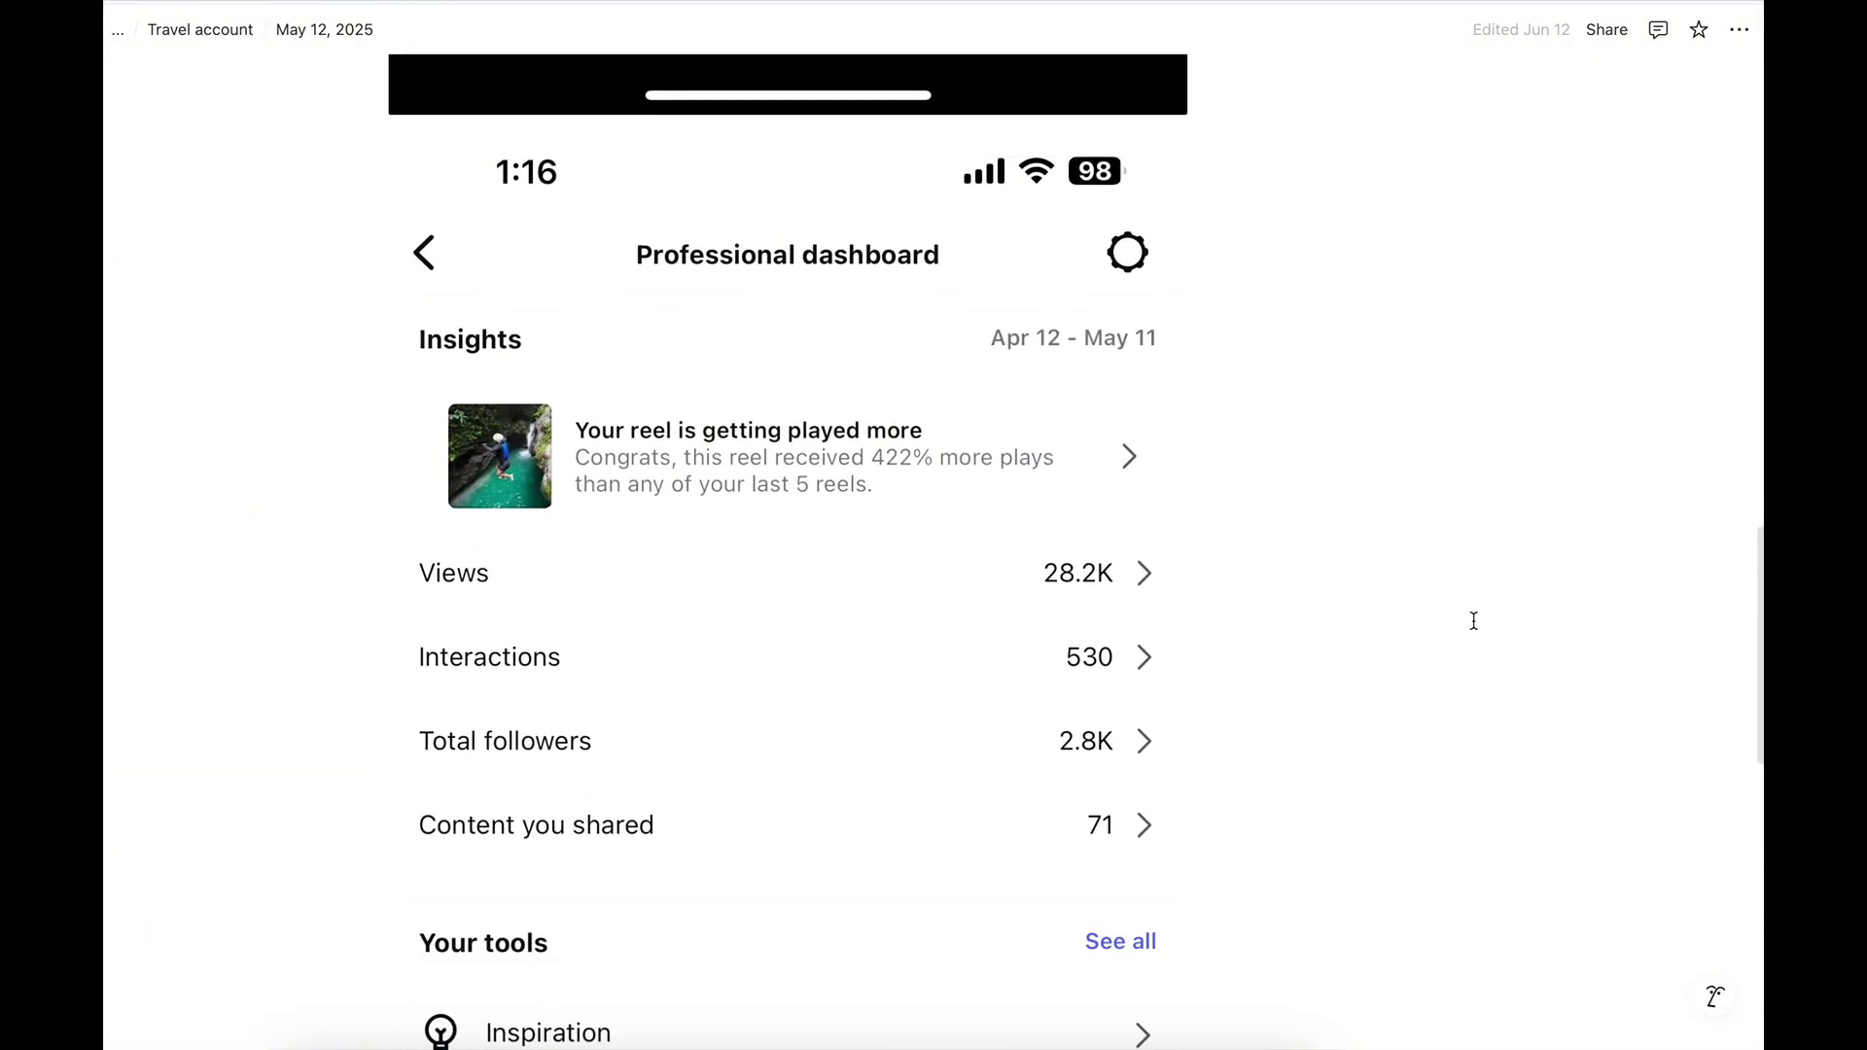
{"action": "scroll", "coordinate": [1474, 620], "scroll_direction": "down", "scroll_amount": 10}
{"action": "key", "text": "super+bracketleft"}
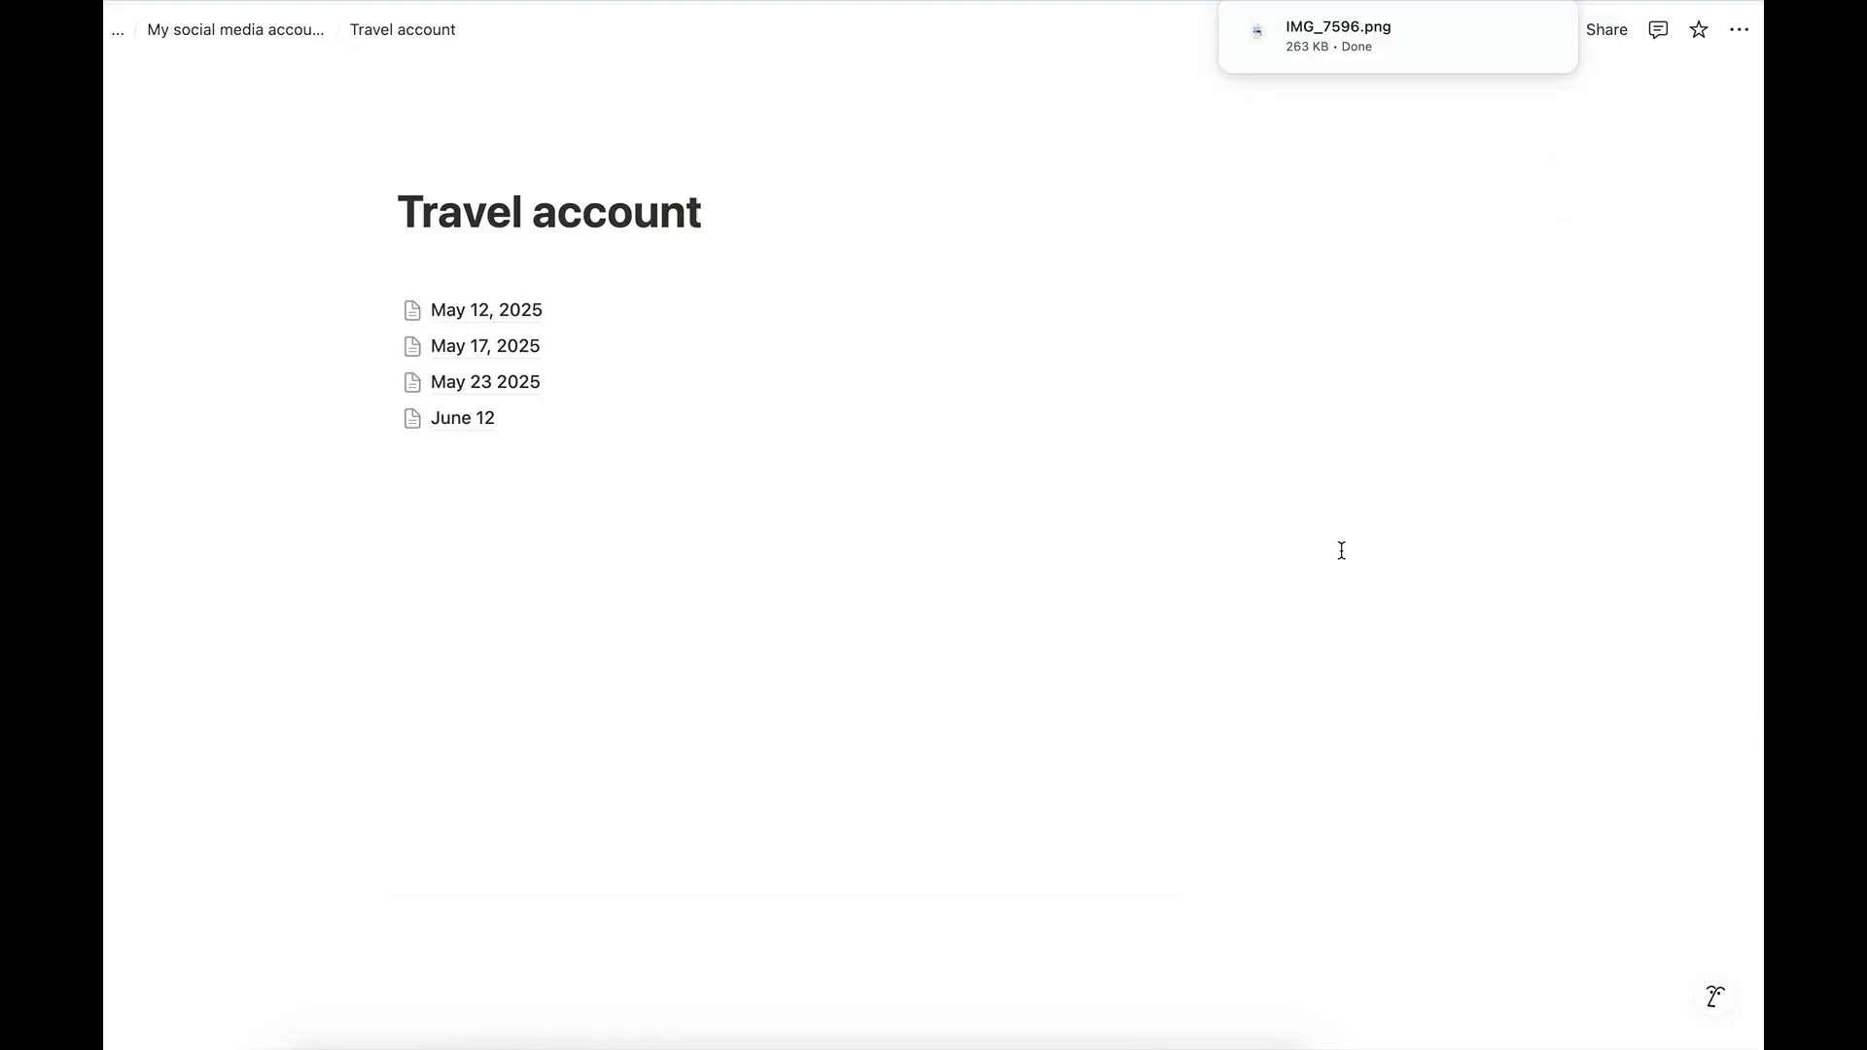
Open the June 12 page and download its insights screenshots covering views, top content, content and interactions
{"action": "left_click", "coordinate": [505, 415]}
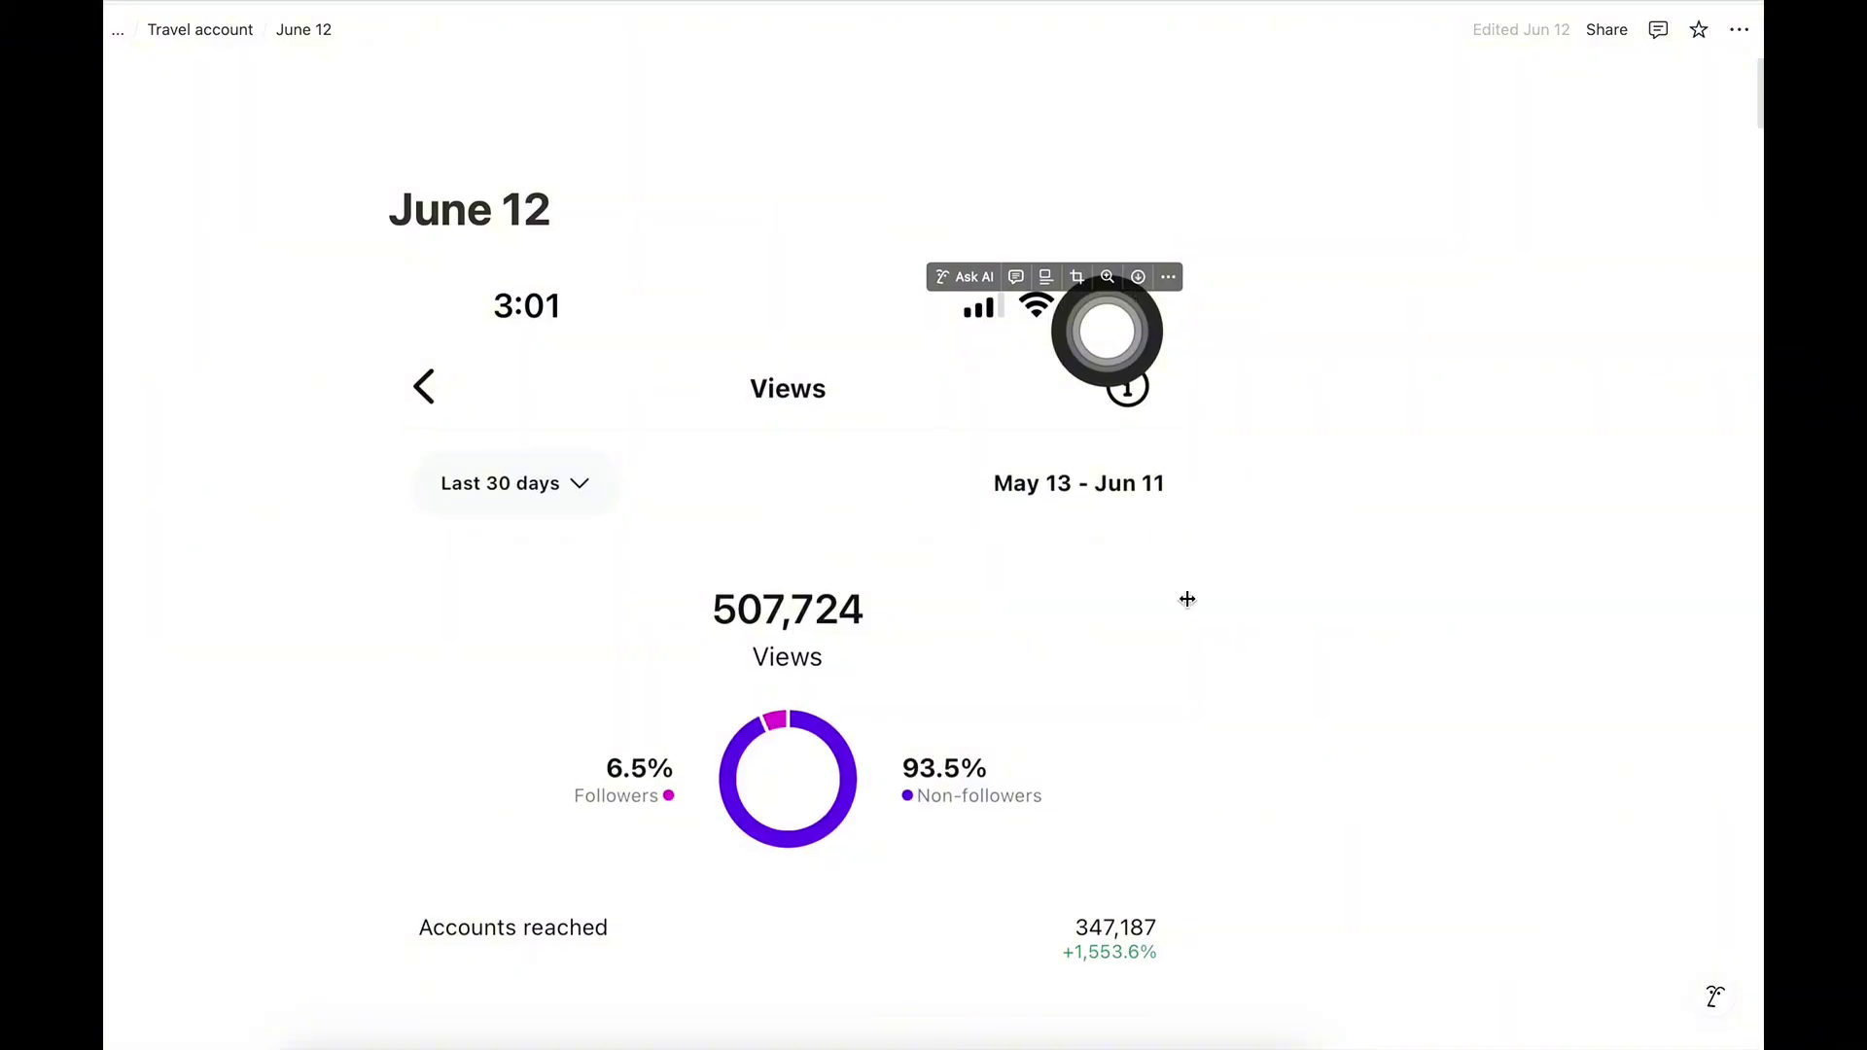
{"action": "scroll", "coordinate": [1188, 596], "scroll_direction": "down", "scroll_amount": 15}
{"action": "scroll", "coordinate": [1130, 446], "scroll_direction": "down", "scroll_amount": 5}
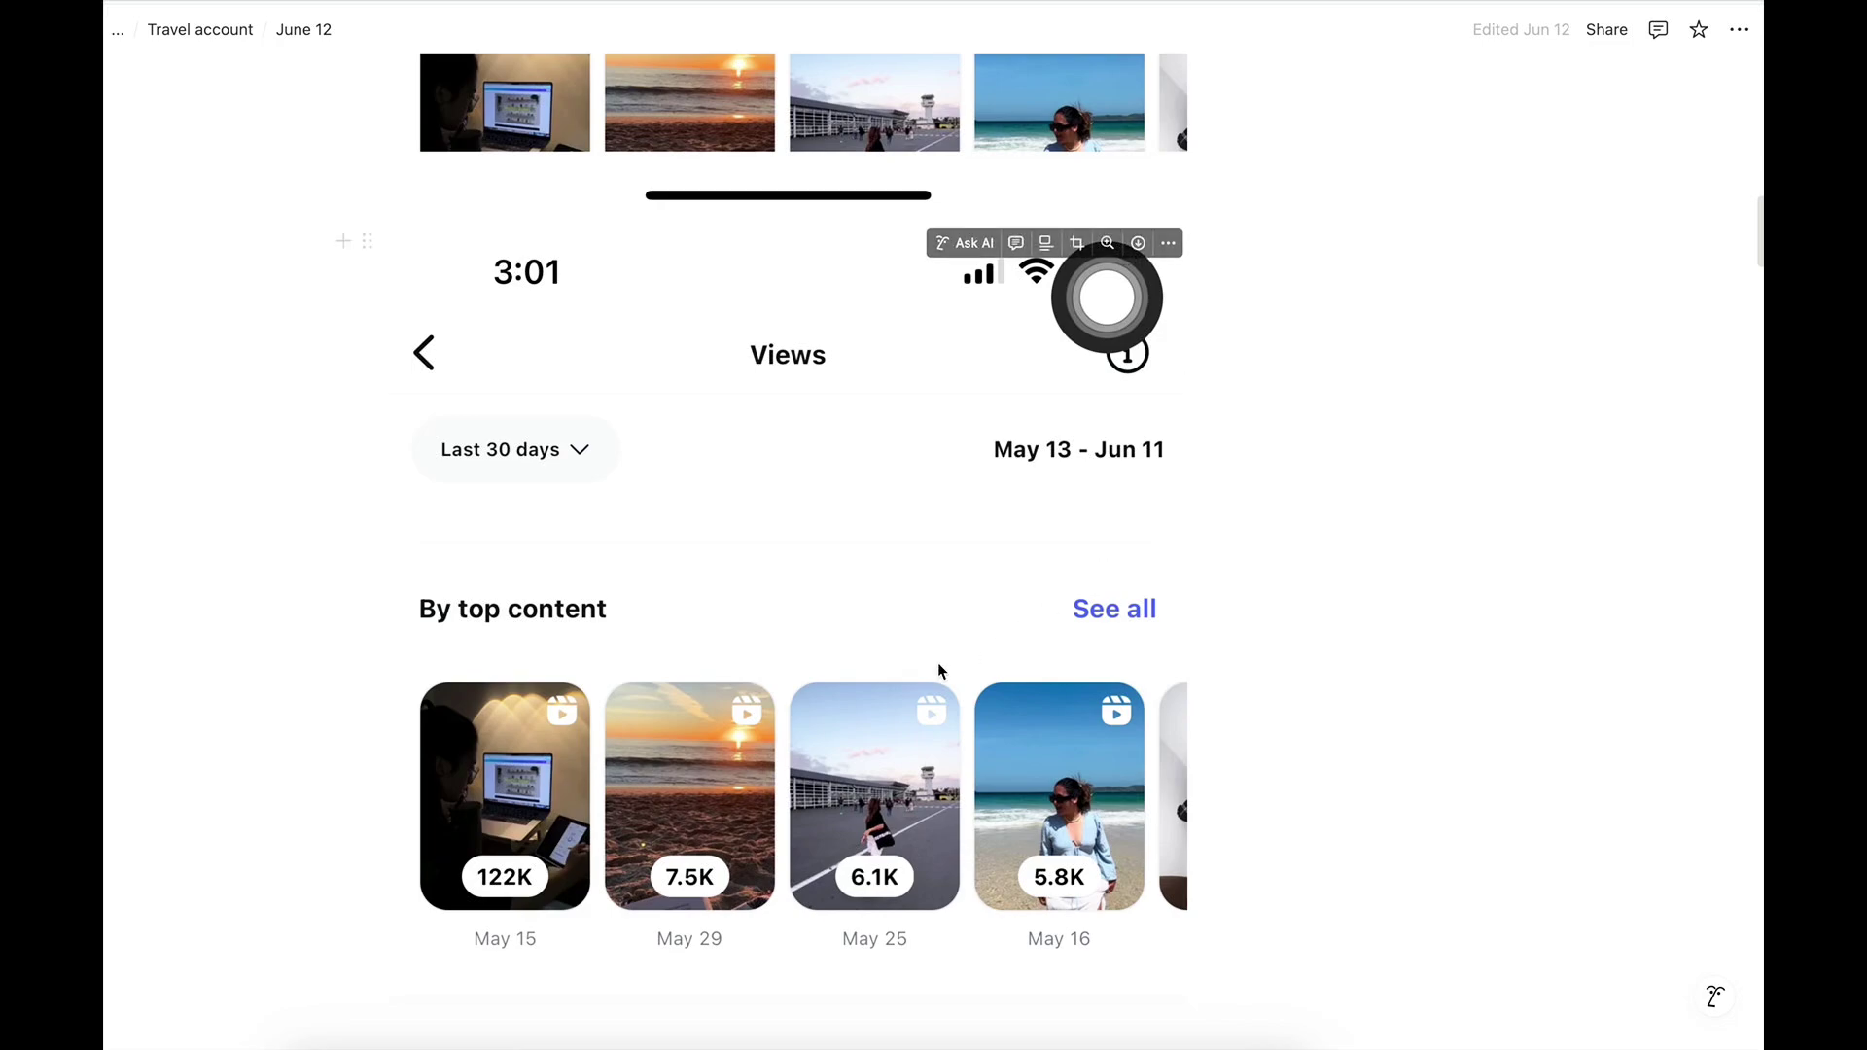
{"action": "scroll", "coordinate": [938, 666], "scroll_direction": "down", "scroll_amount": 13}
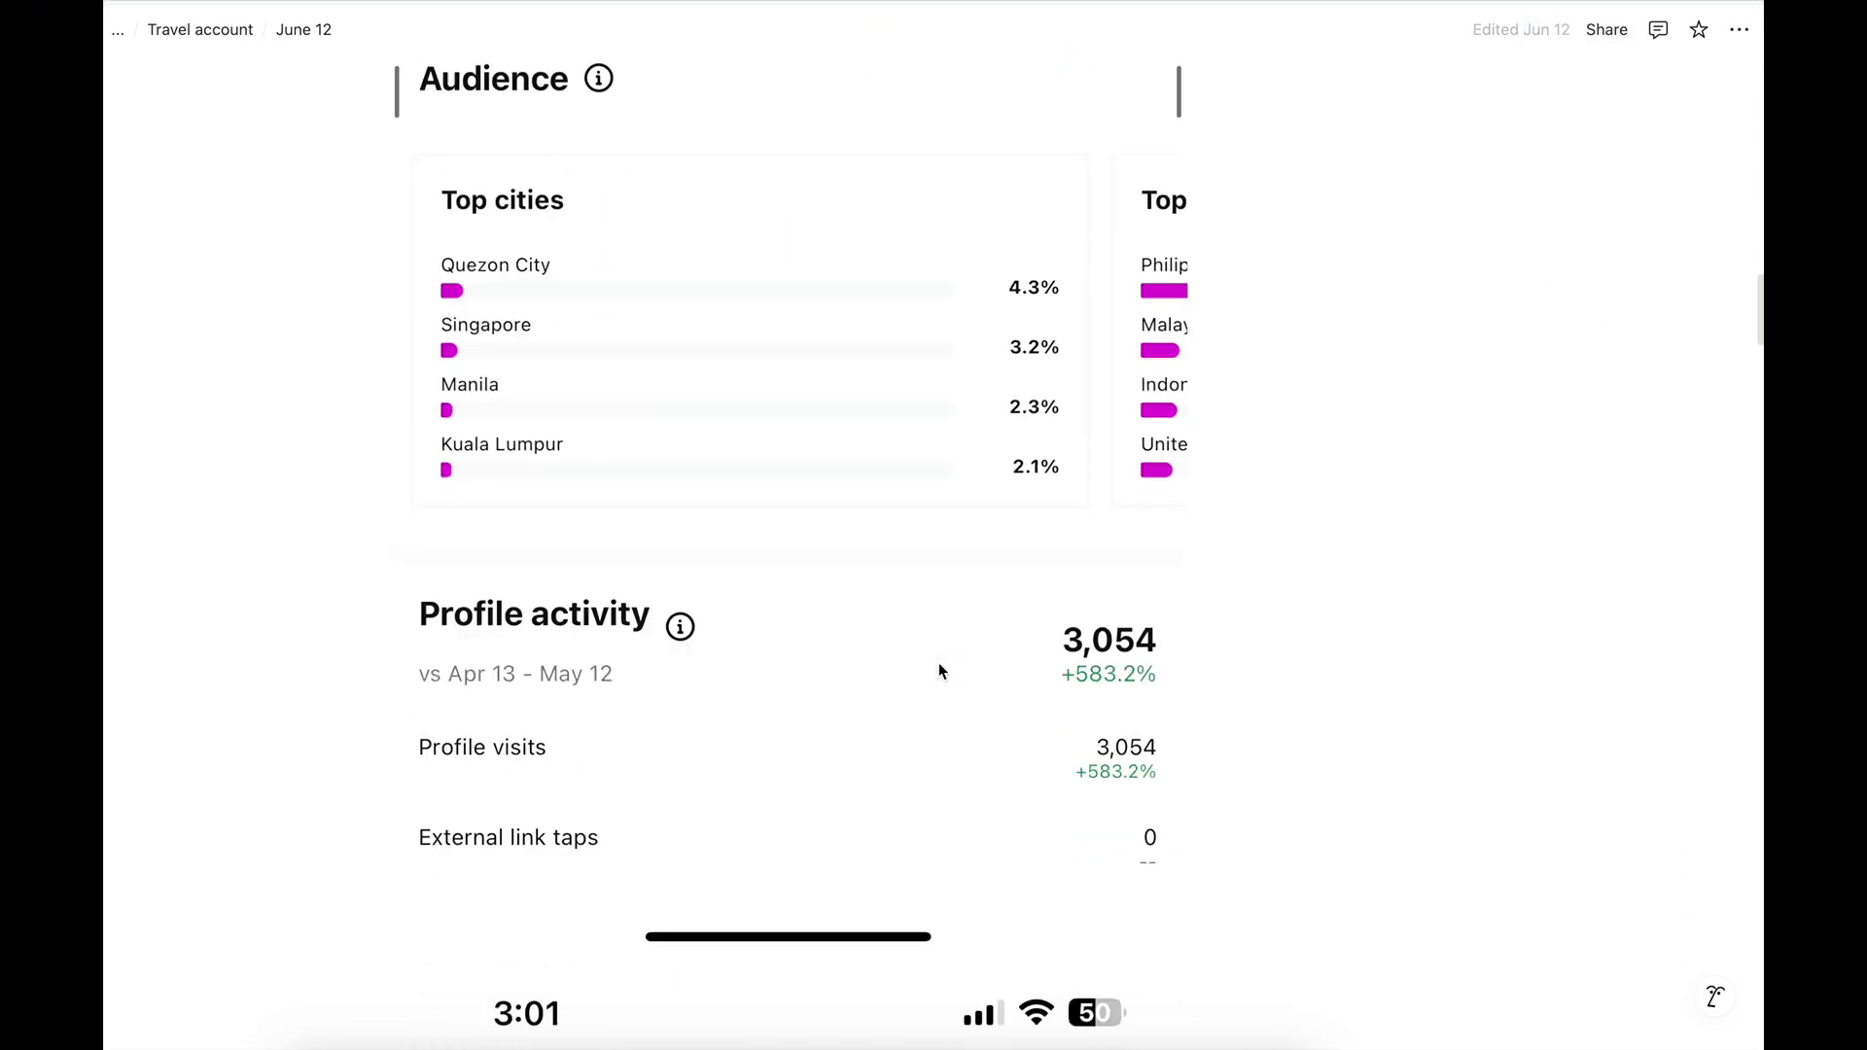
{"action": "scroll", "coordinate": [939, 669], "scroll_direction": "down", "scroll_amount": 4}
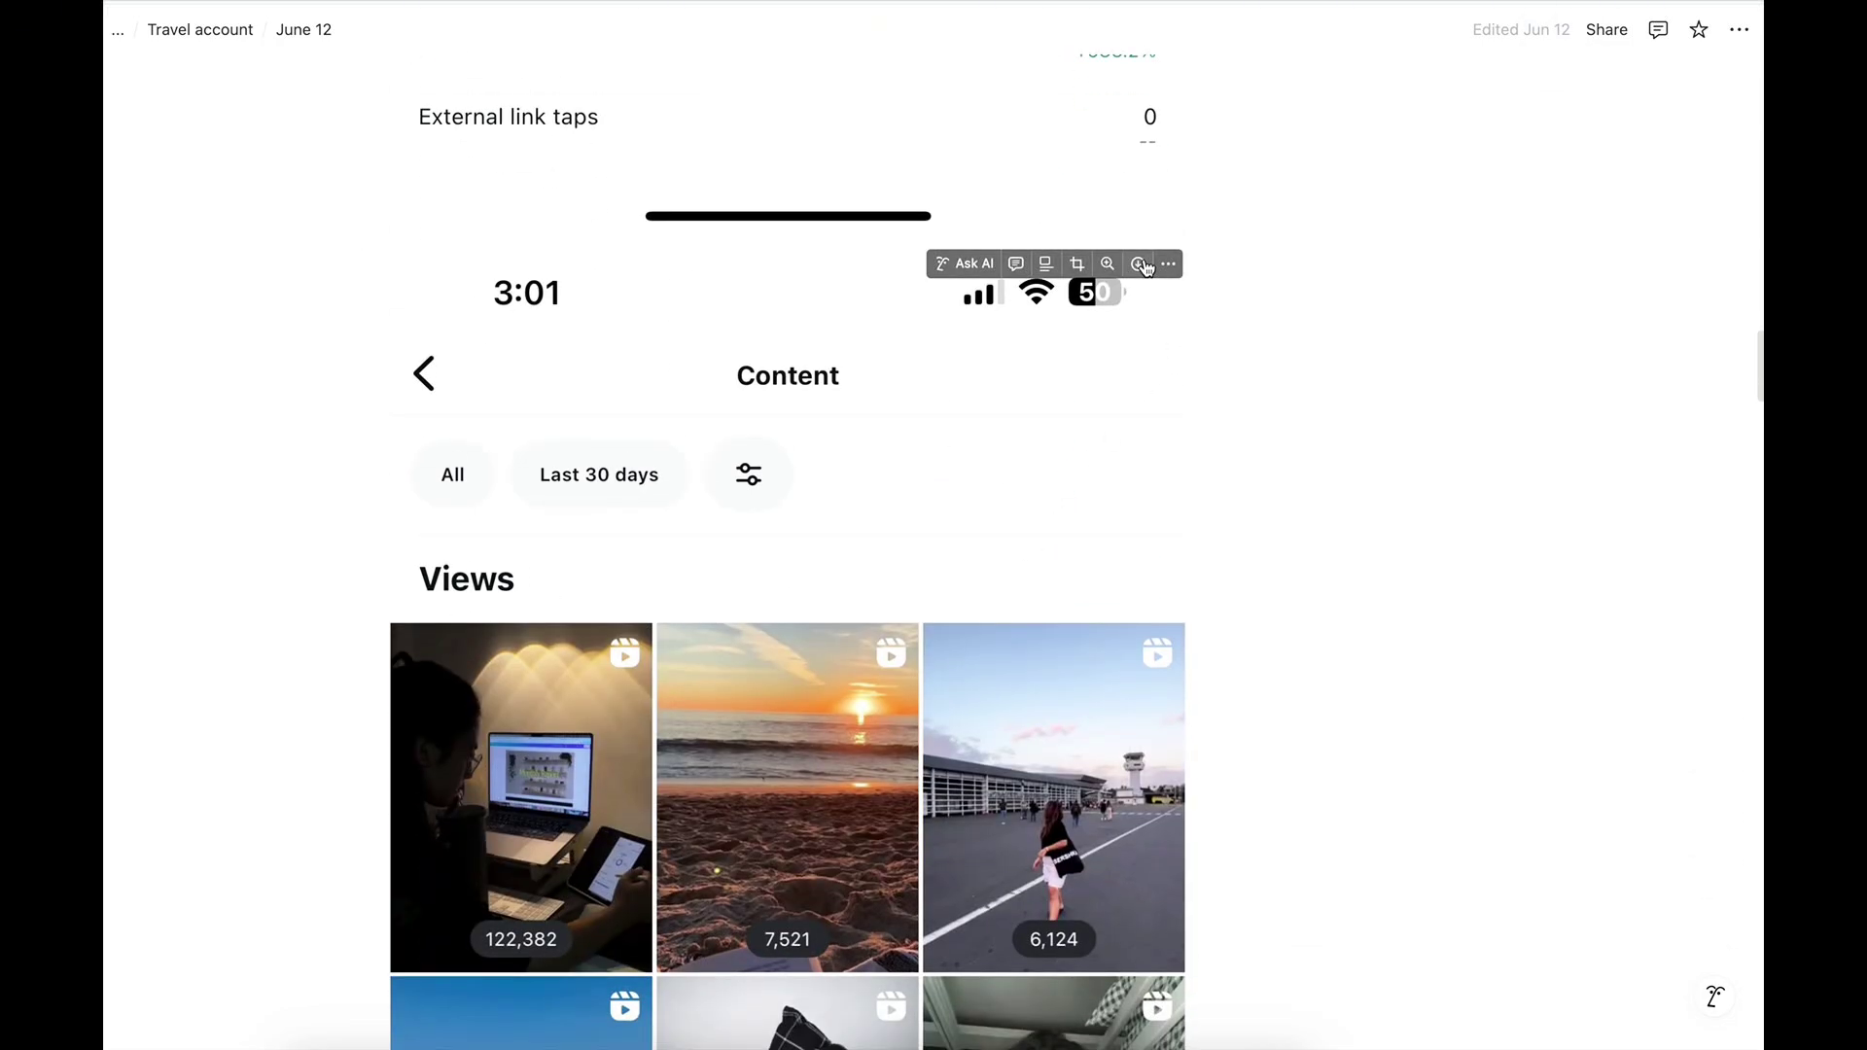
{"action": "scroll", "coordinate": [1176, 621], "scroll_direction": "down", "scroll_amount": 20}
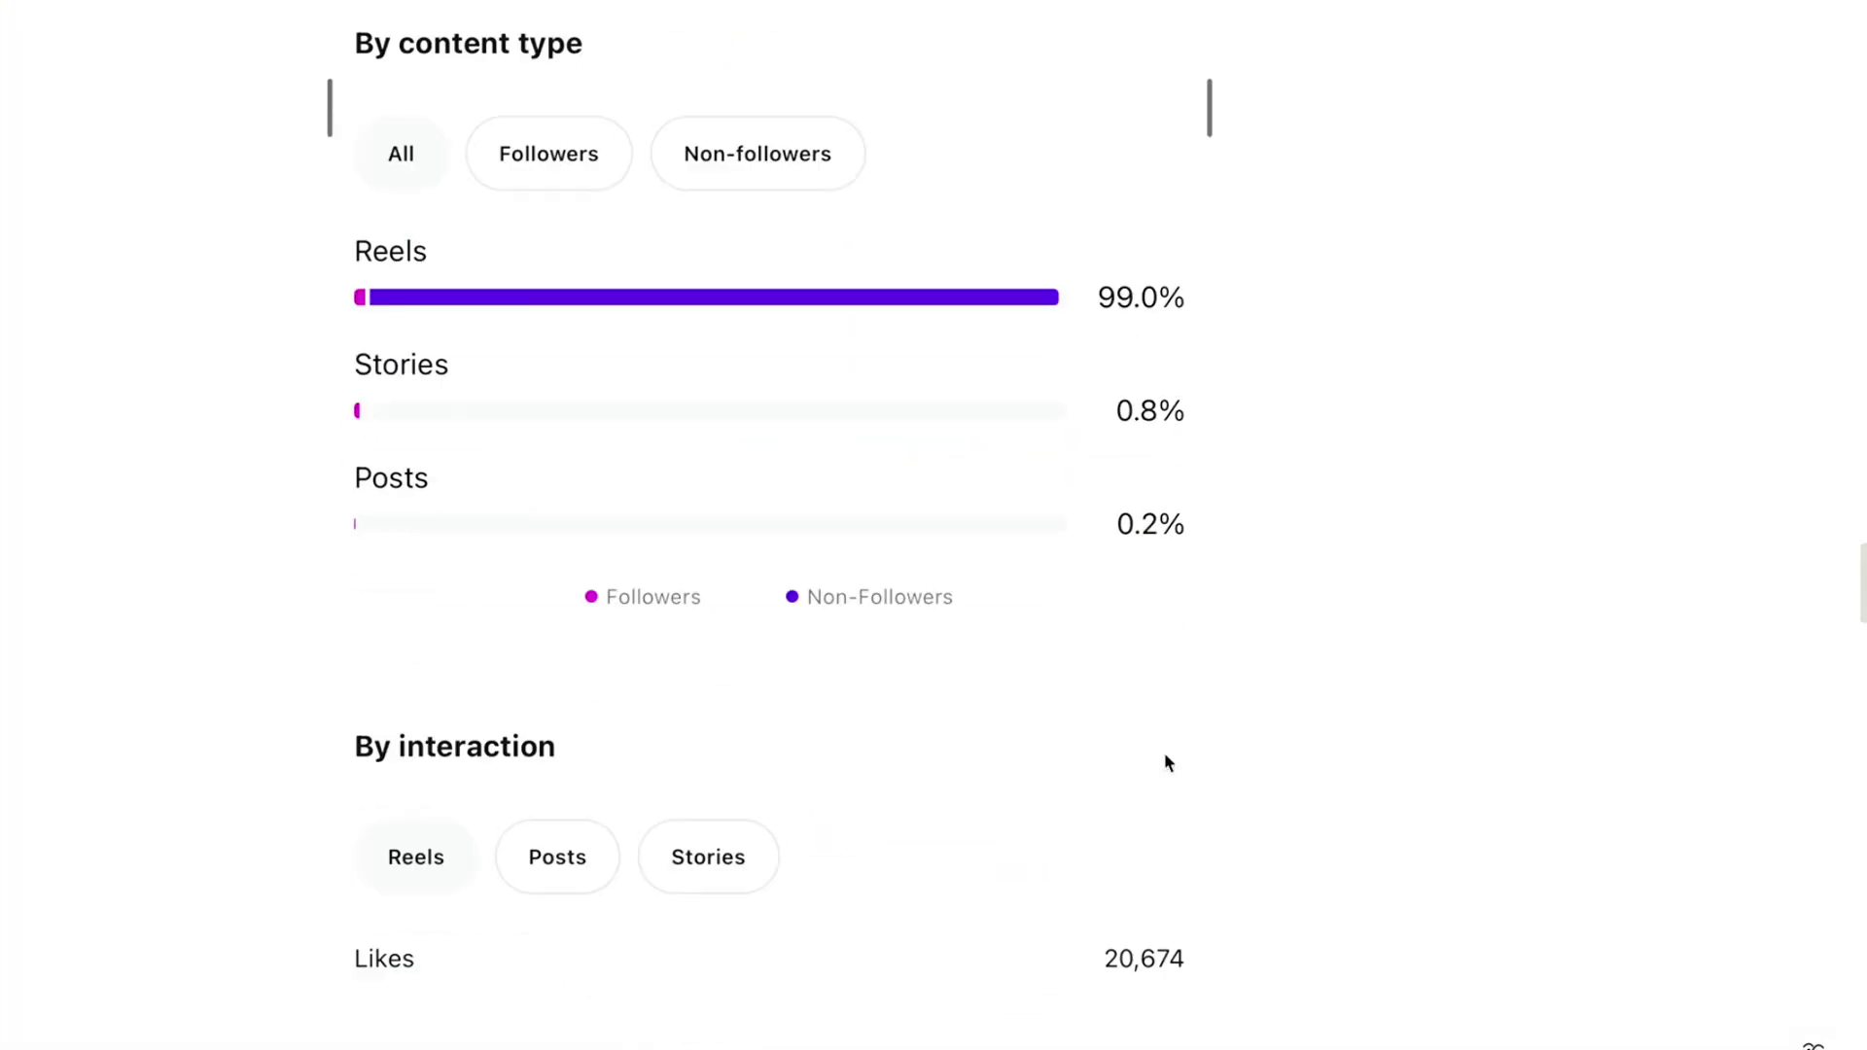
{"action": "scroll", "coordinate": [1160, 698], "scroll_direction": "down", "scroll_amount": 11}
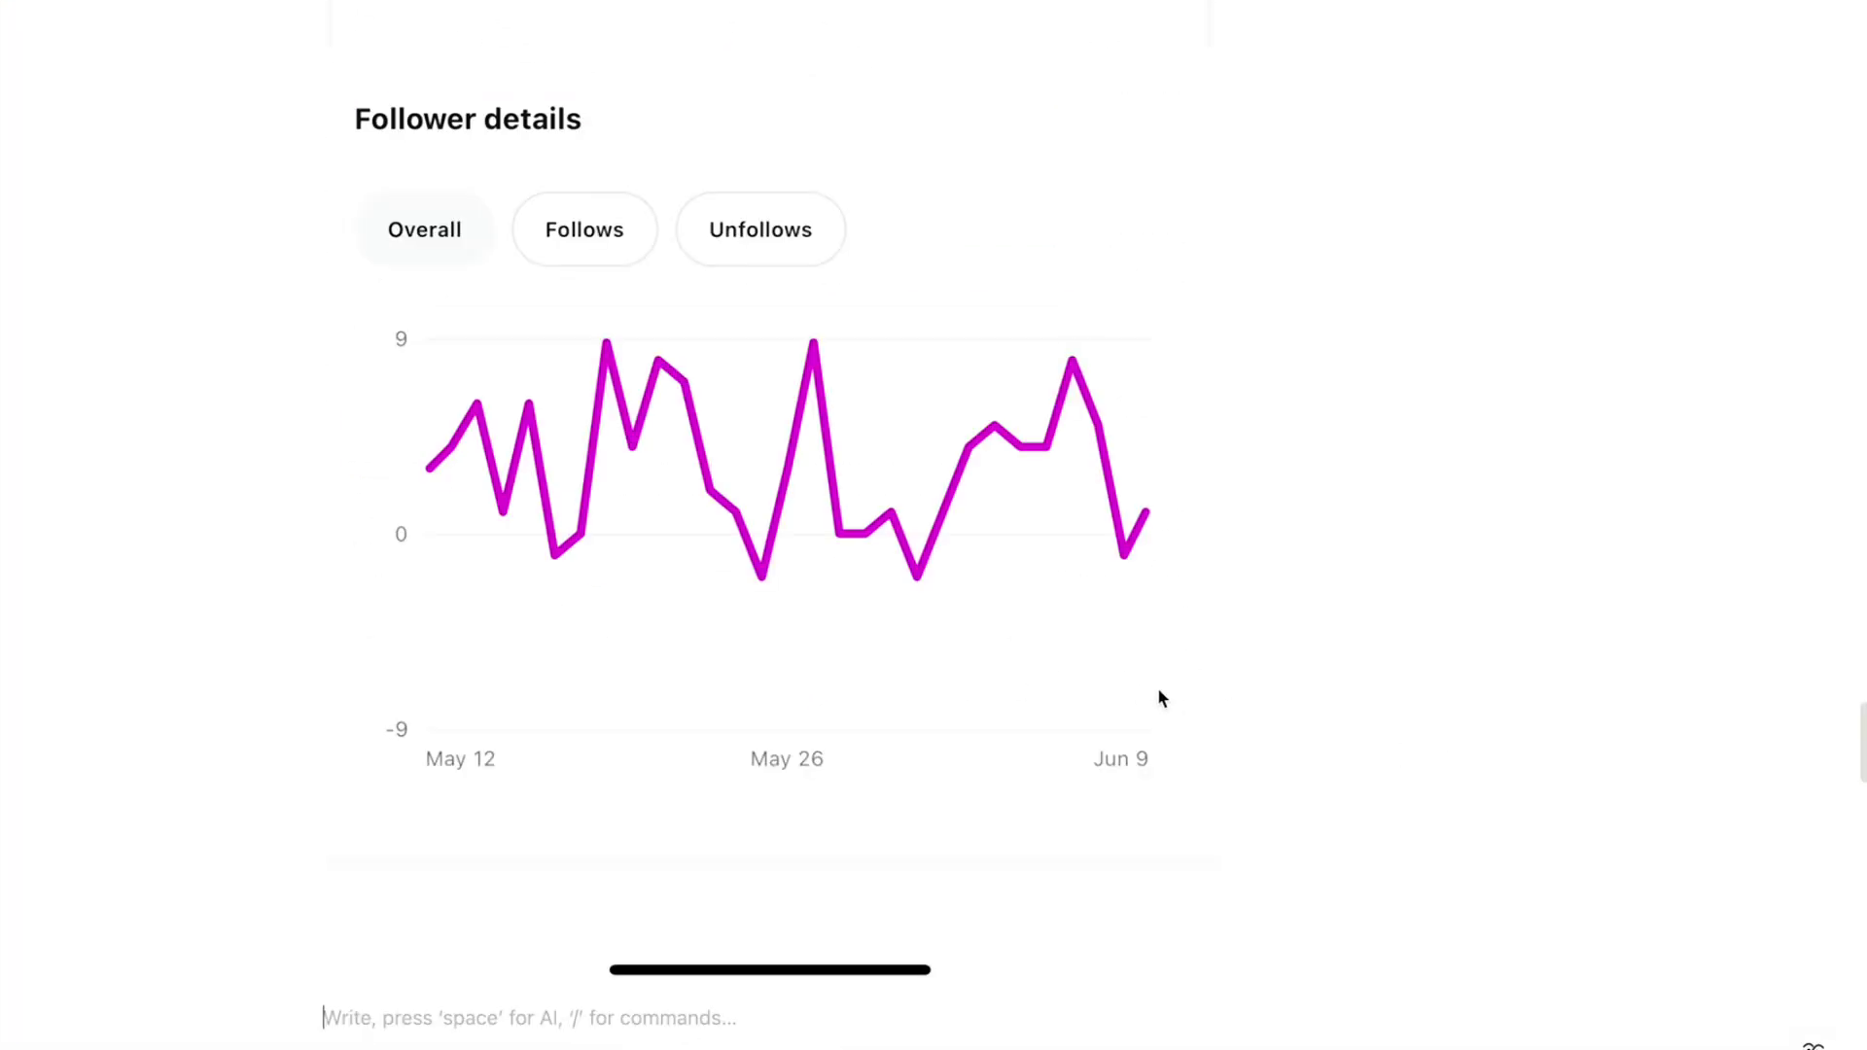
Download the profile and Professional dashboard screenshots at the end of the June 12 page
{"action": "scroll", "coordinate": [1099, 823], "scroll_direction": "down", "scroll_amount": 6}
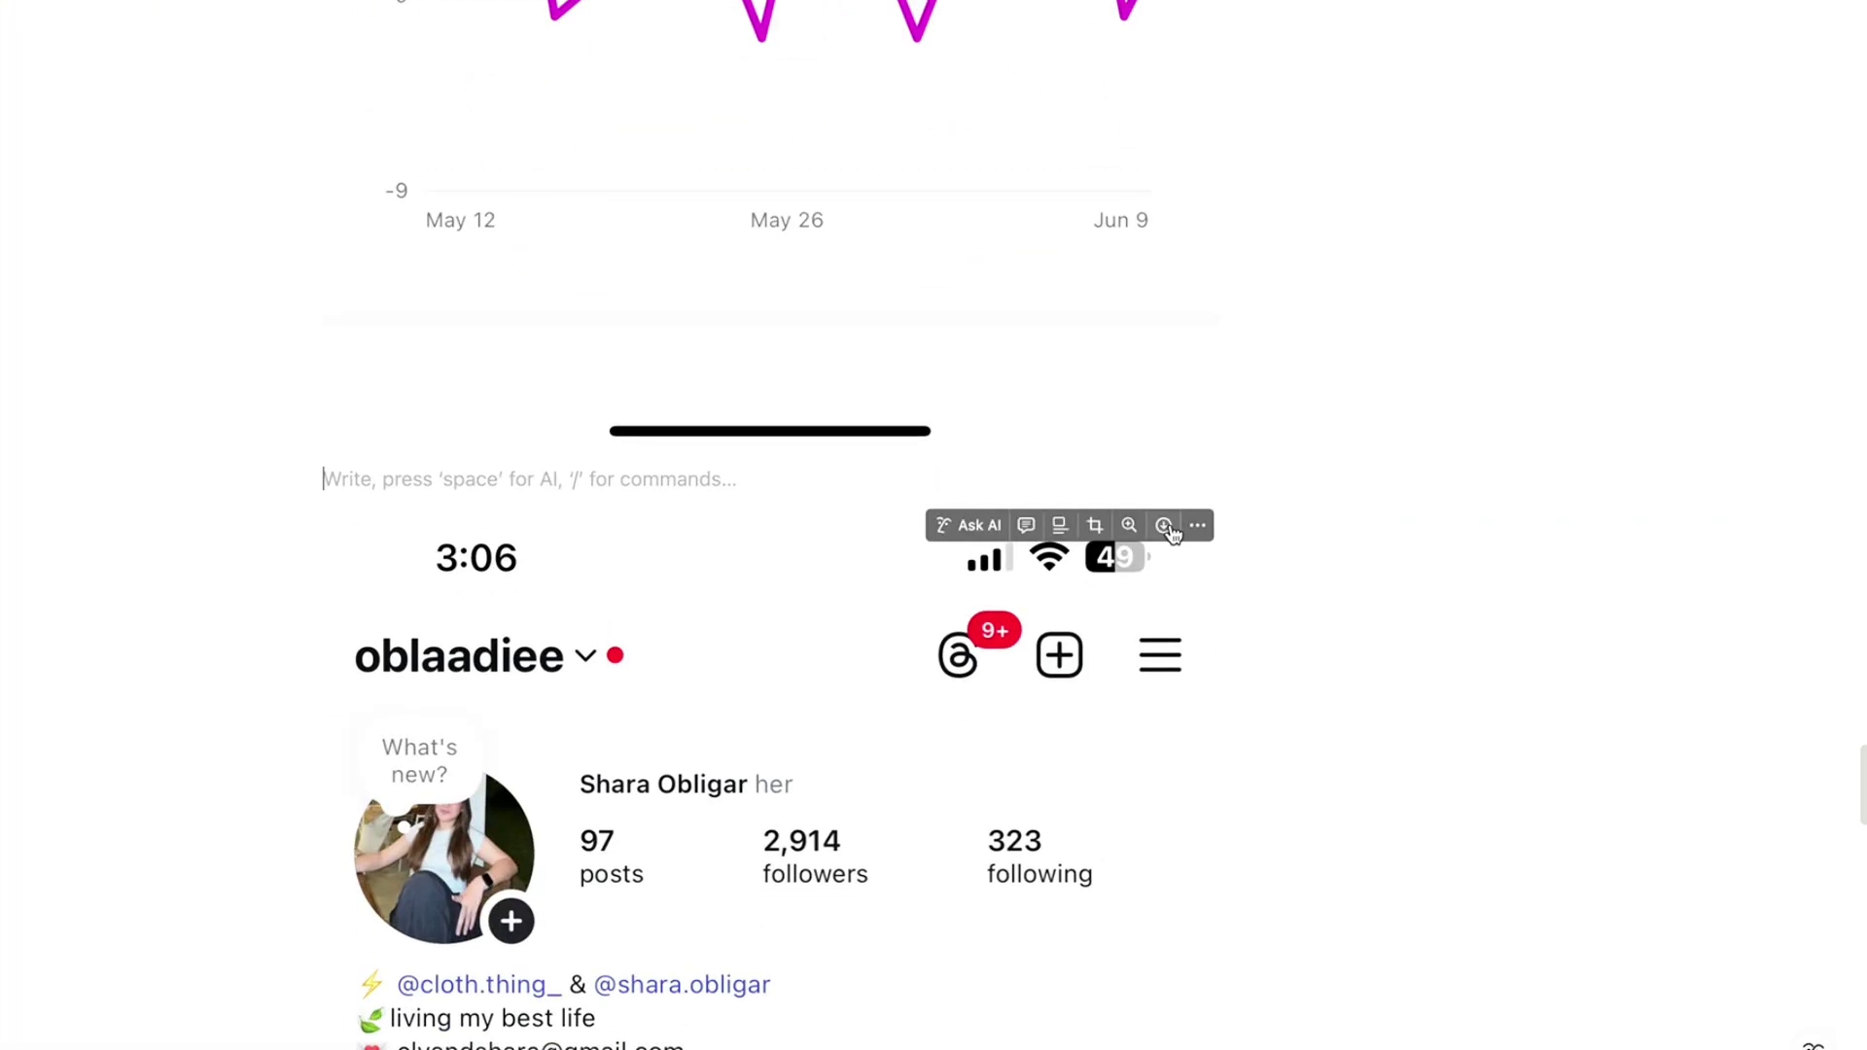
{"action": "scroll", "coordinate": [1157, 791], "scroll_direction": "down", "scroll_amount": 11}
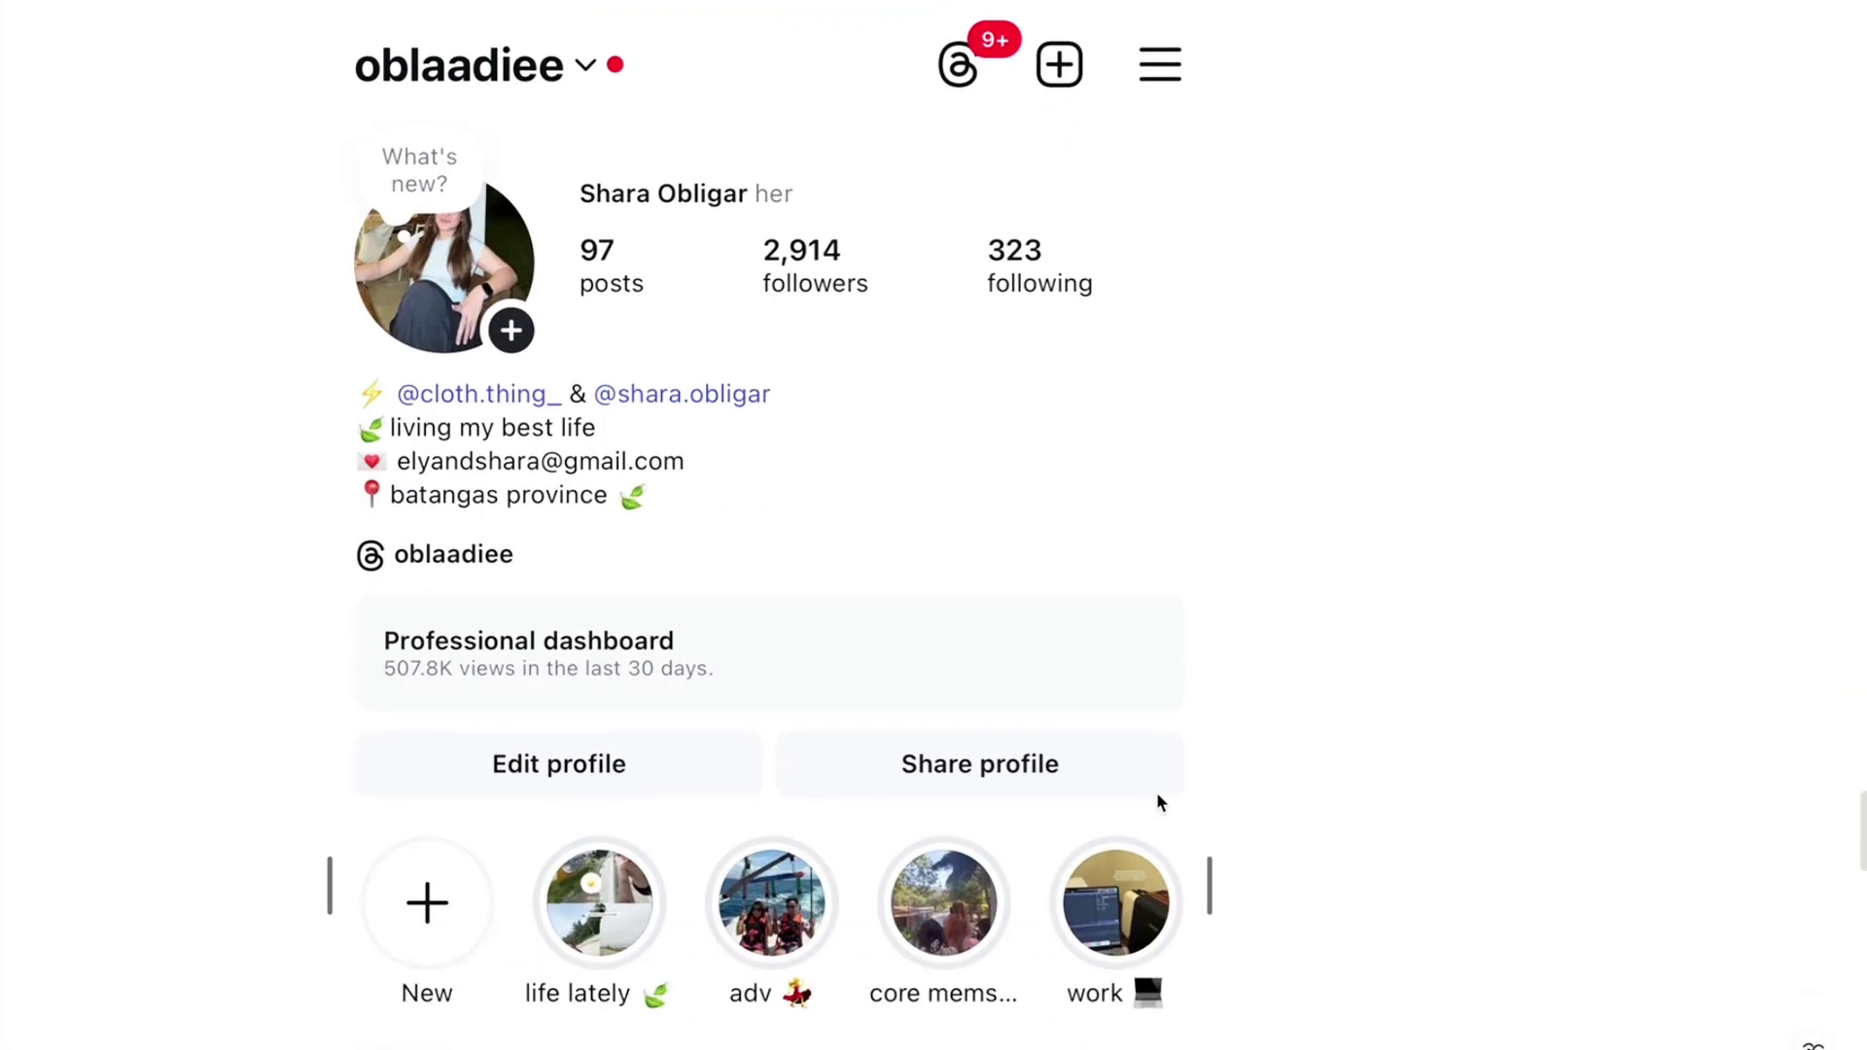
{"action": "scroll", "coordinate": [1157, 793], "scroll_direction": "down", "scroll_amount": 13}
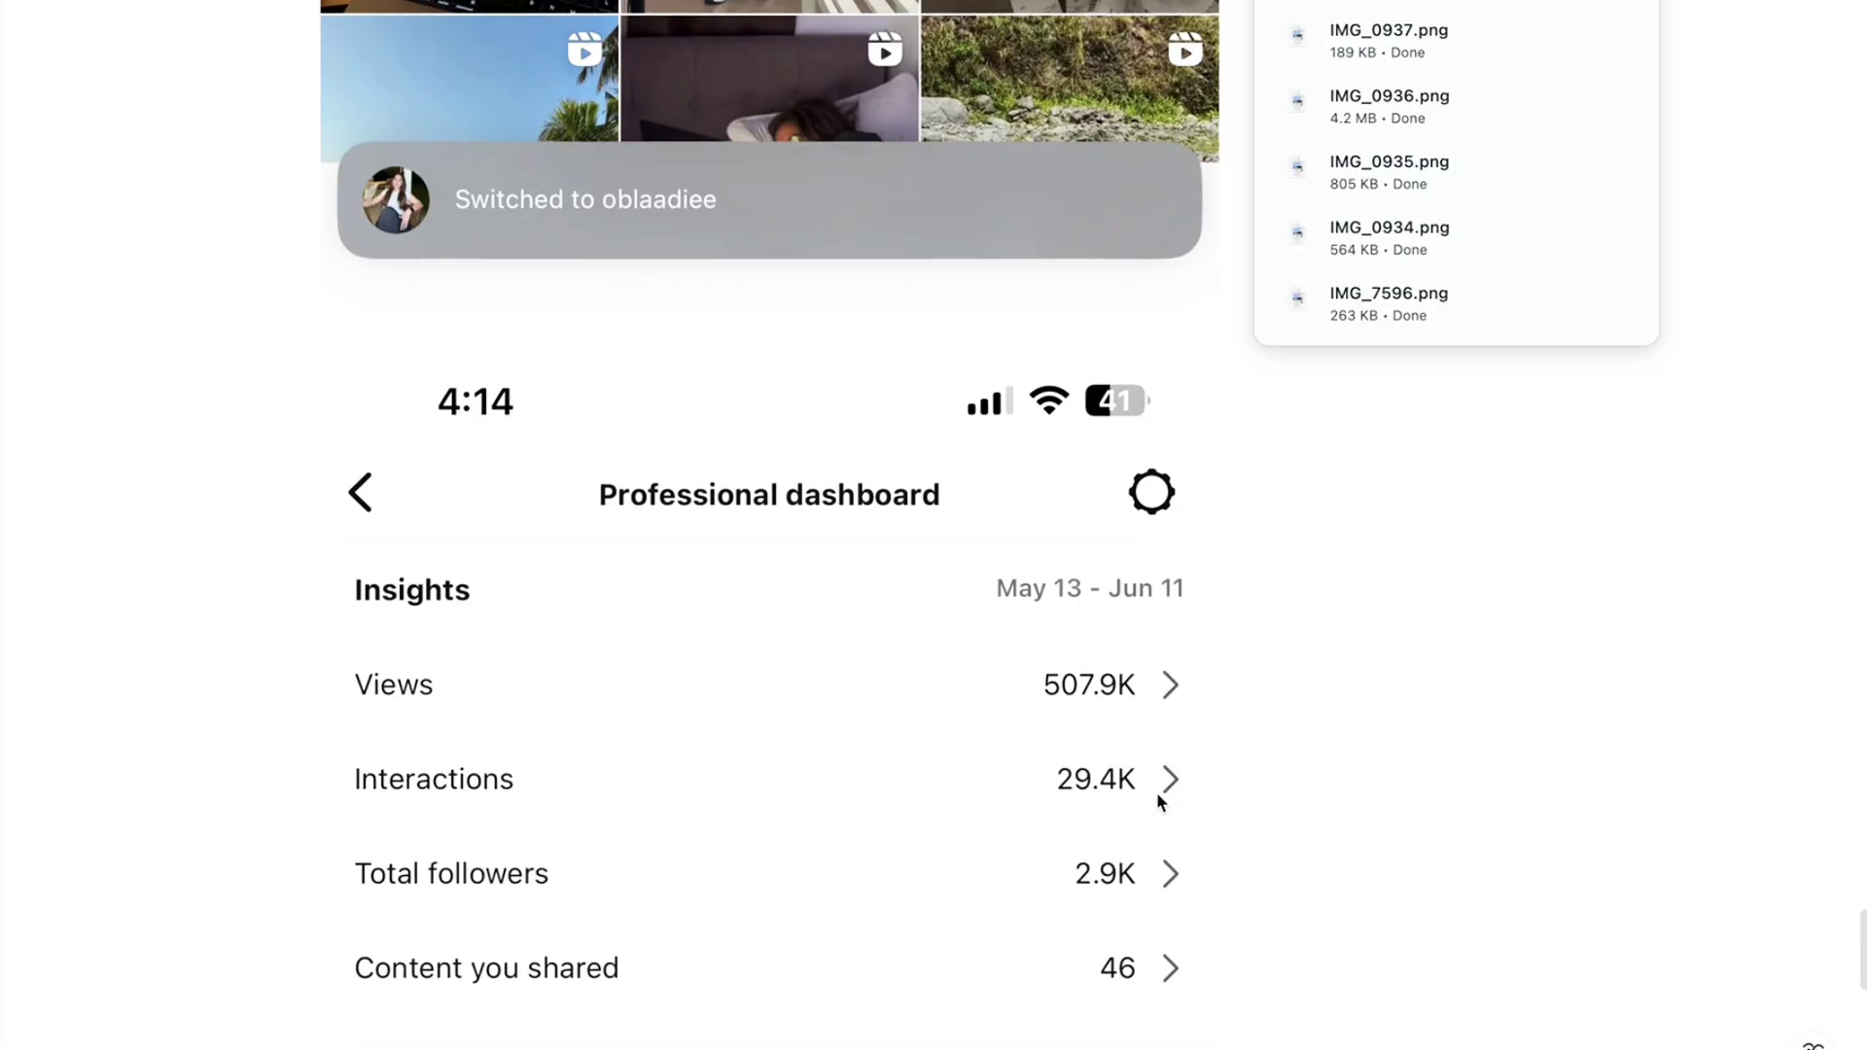
{"action": "scroll", "coordinate": [1137, 450], "scroll_direction": "down", "scroll_amount": 15}
{"action": "scroll", "coordinate": [1193, 671], "scroll_direction": "up", "scroll_amount": 10}
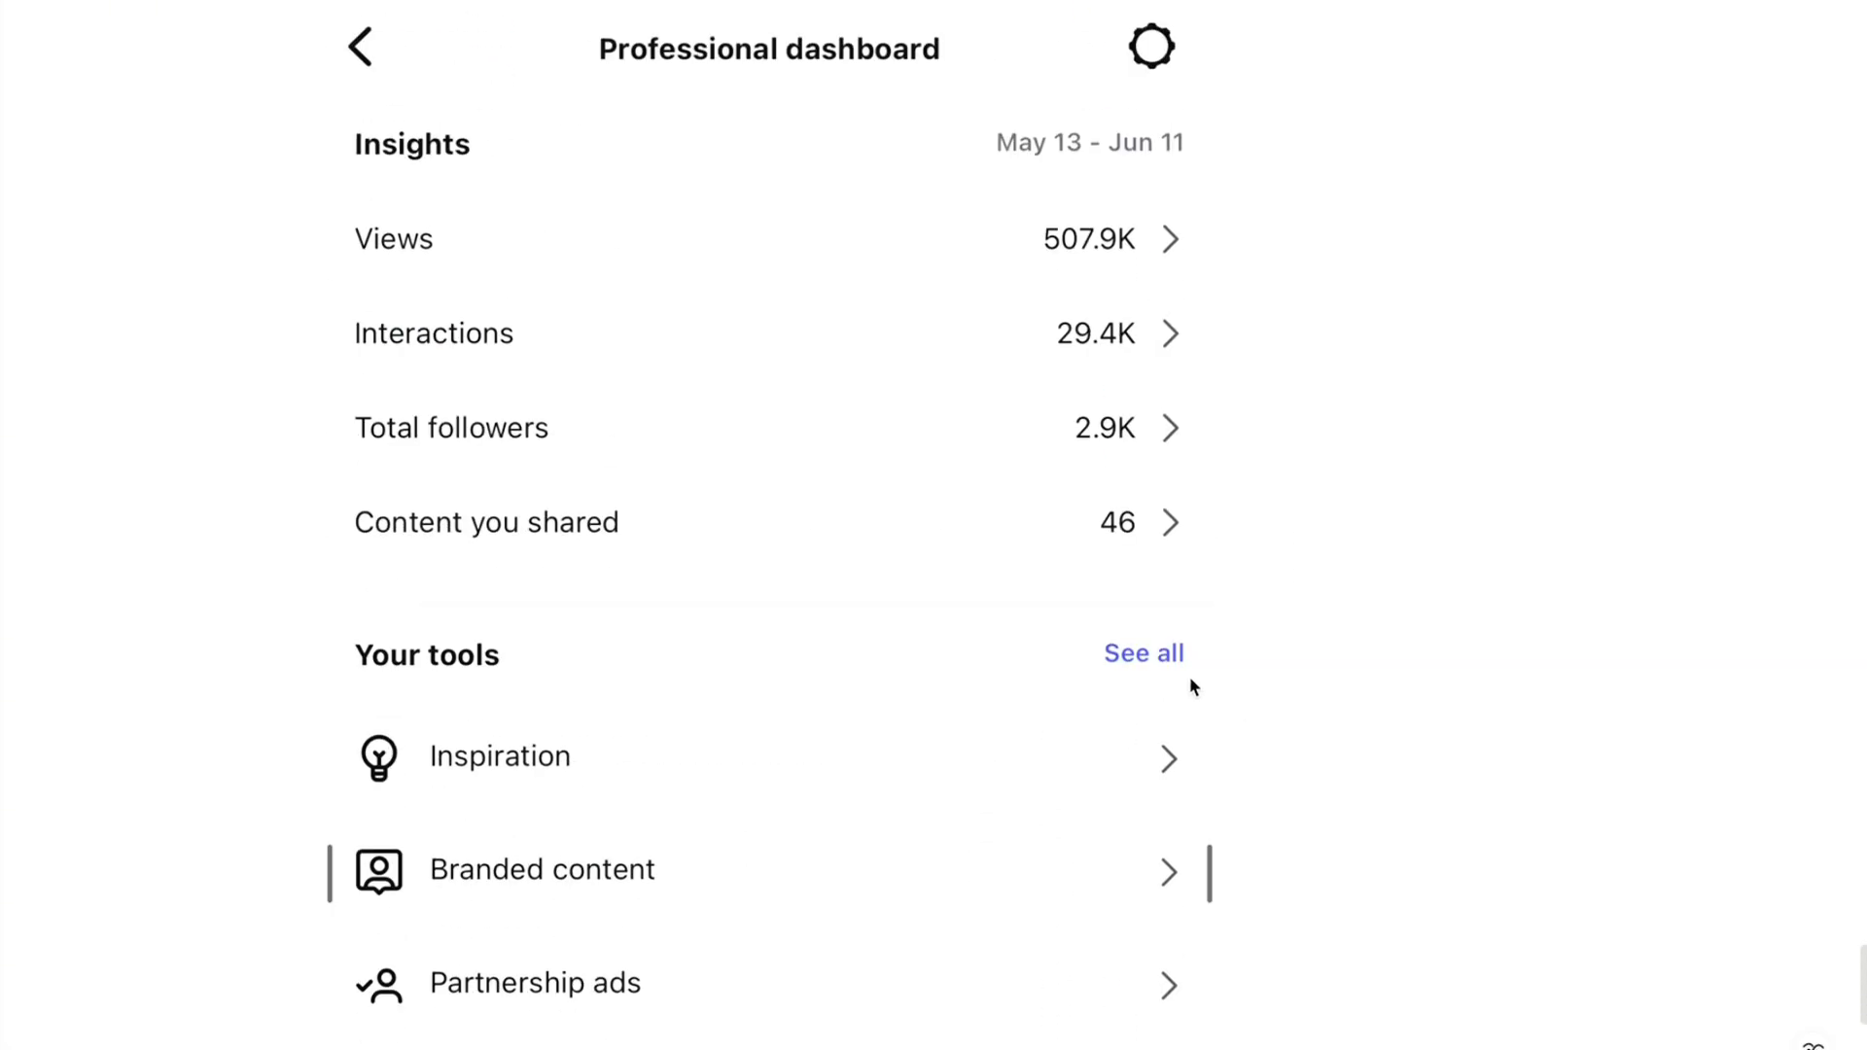
{"action": "scroll", "coordinate": [1076, 825], "scroll_direction": "up", "scroll_amount": 4}
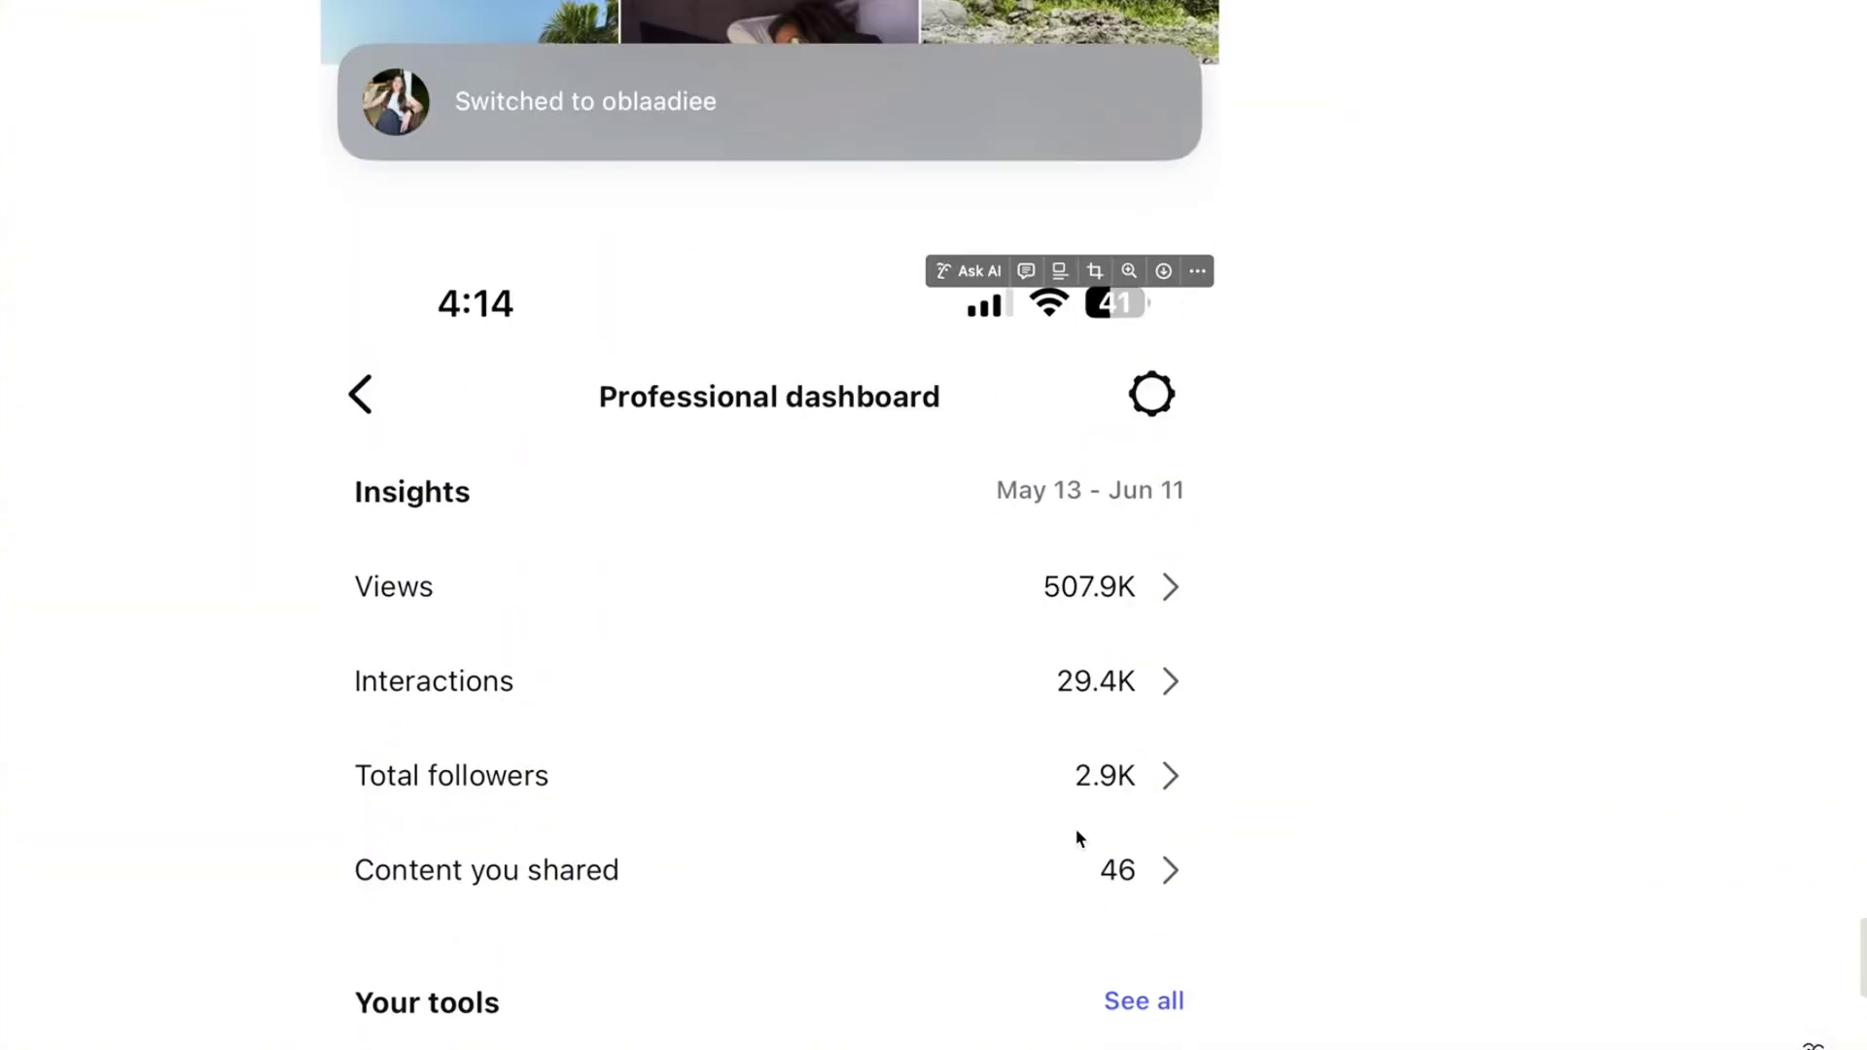
{"action": "scroll", "coordinate": [1076, 828], "scroll_direction": "down", "scroll_amount": 15}
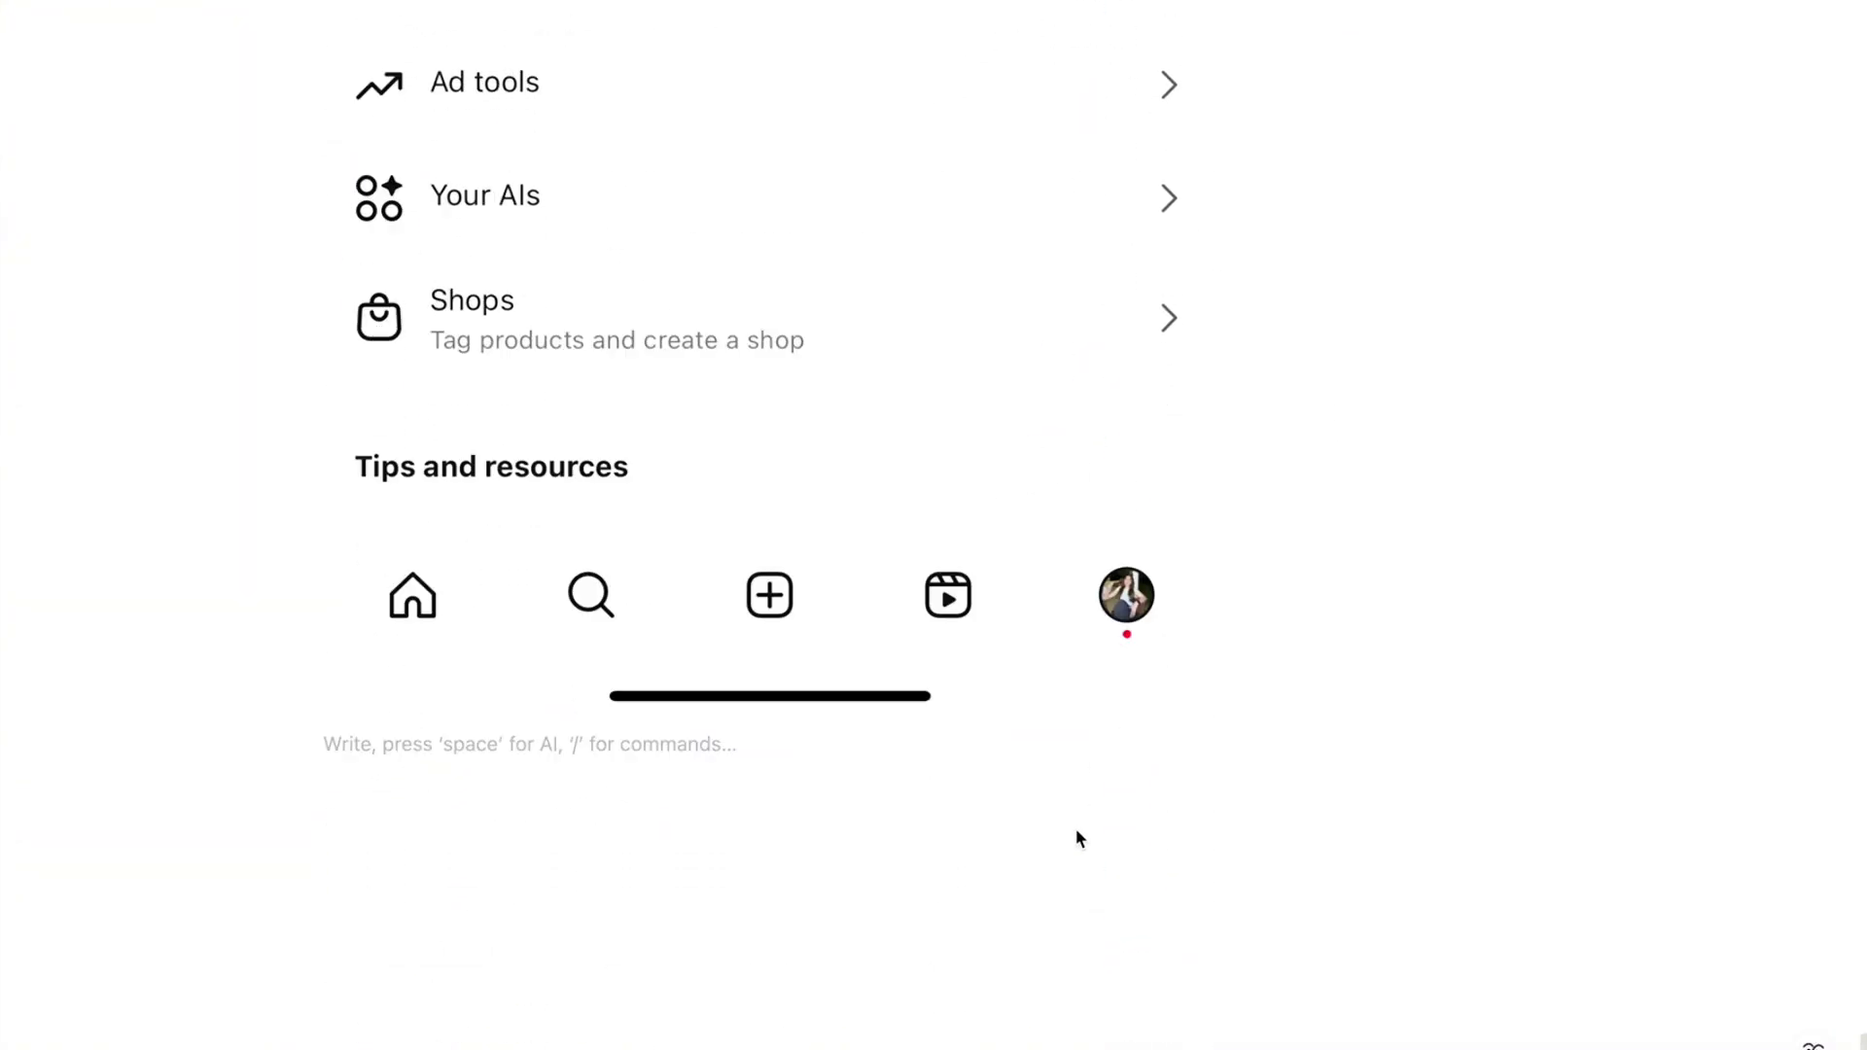
Look back through the June 12 page's followers, content, profile activity and views screenshots
{"action": "scroll", "coordinate": [1075, 828], "scroll_direction": "up", "scroll_amount": 20}
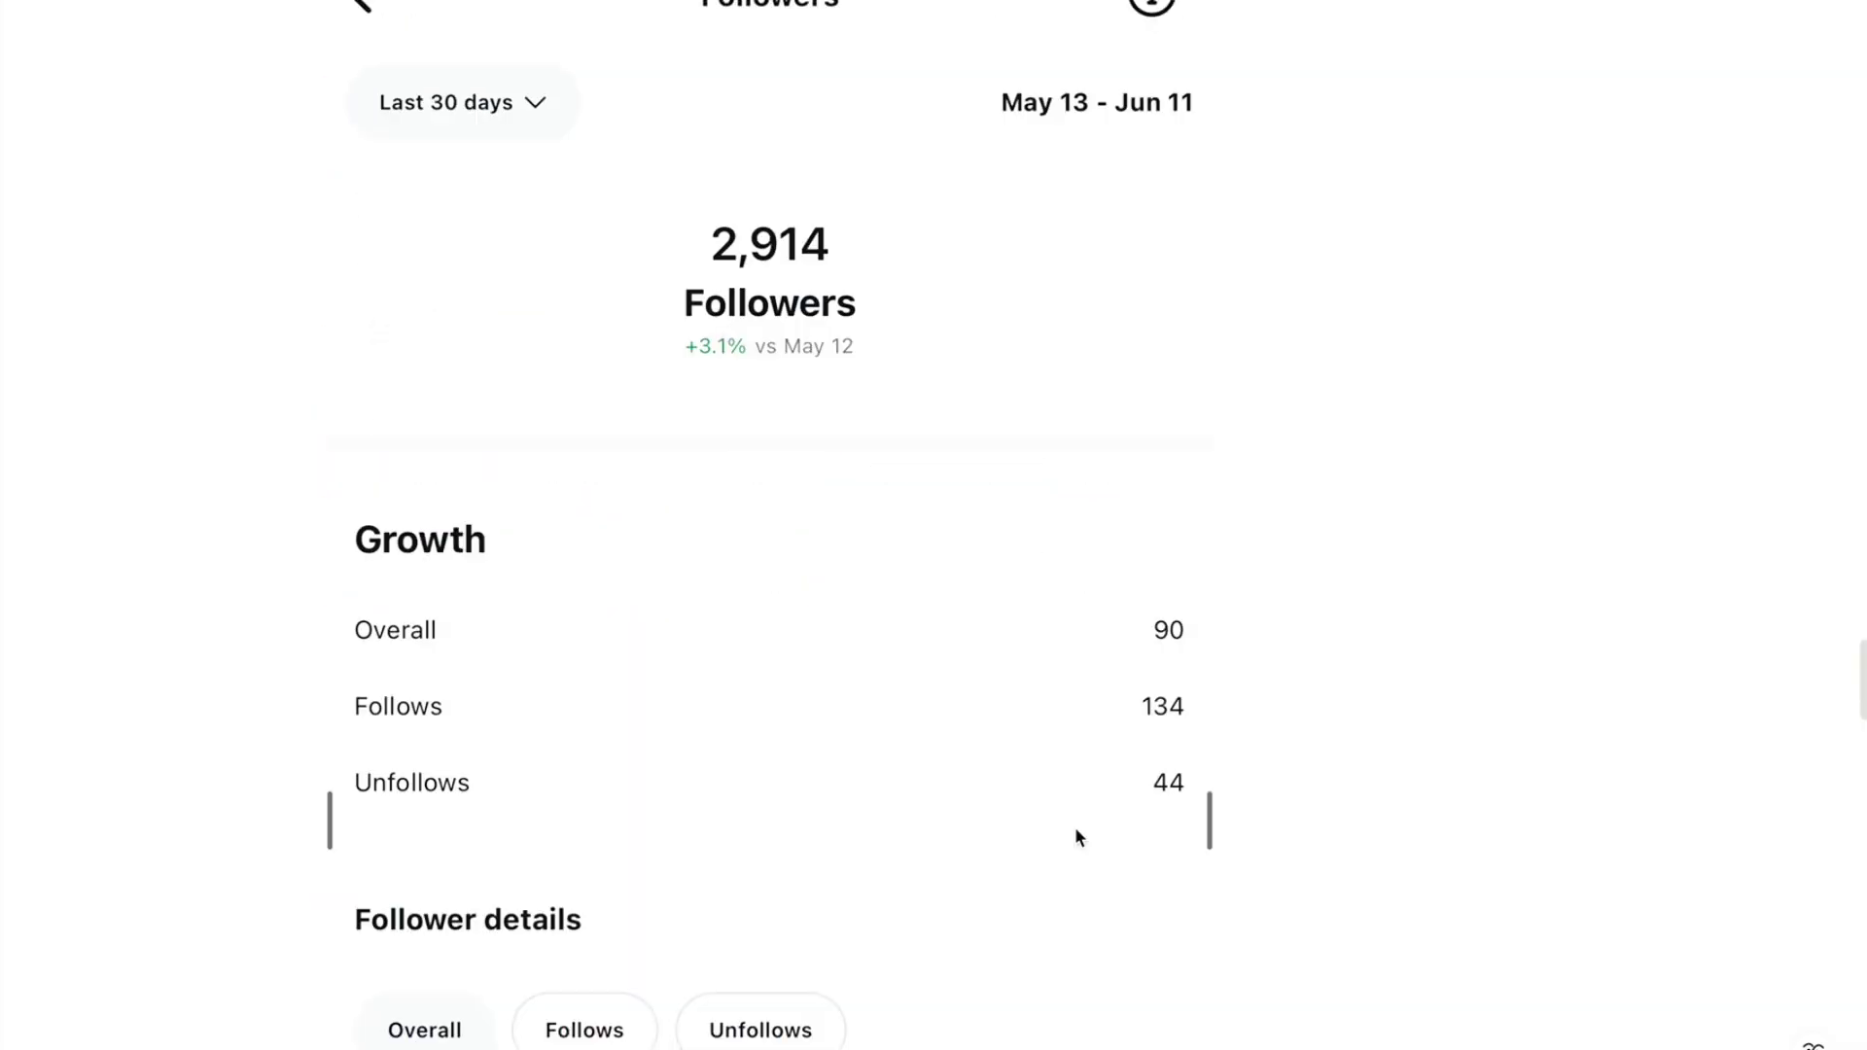
{"action": "scroll", "coordinate": [1075, 826], "scroll_direction": "up", "scroll_amount": 15}
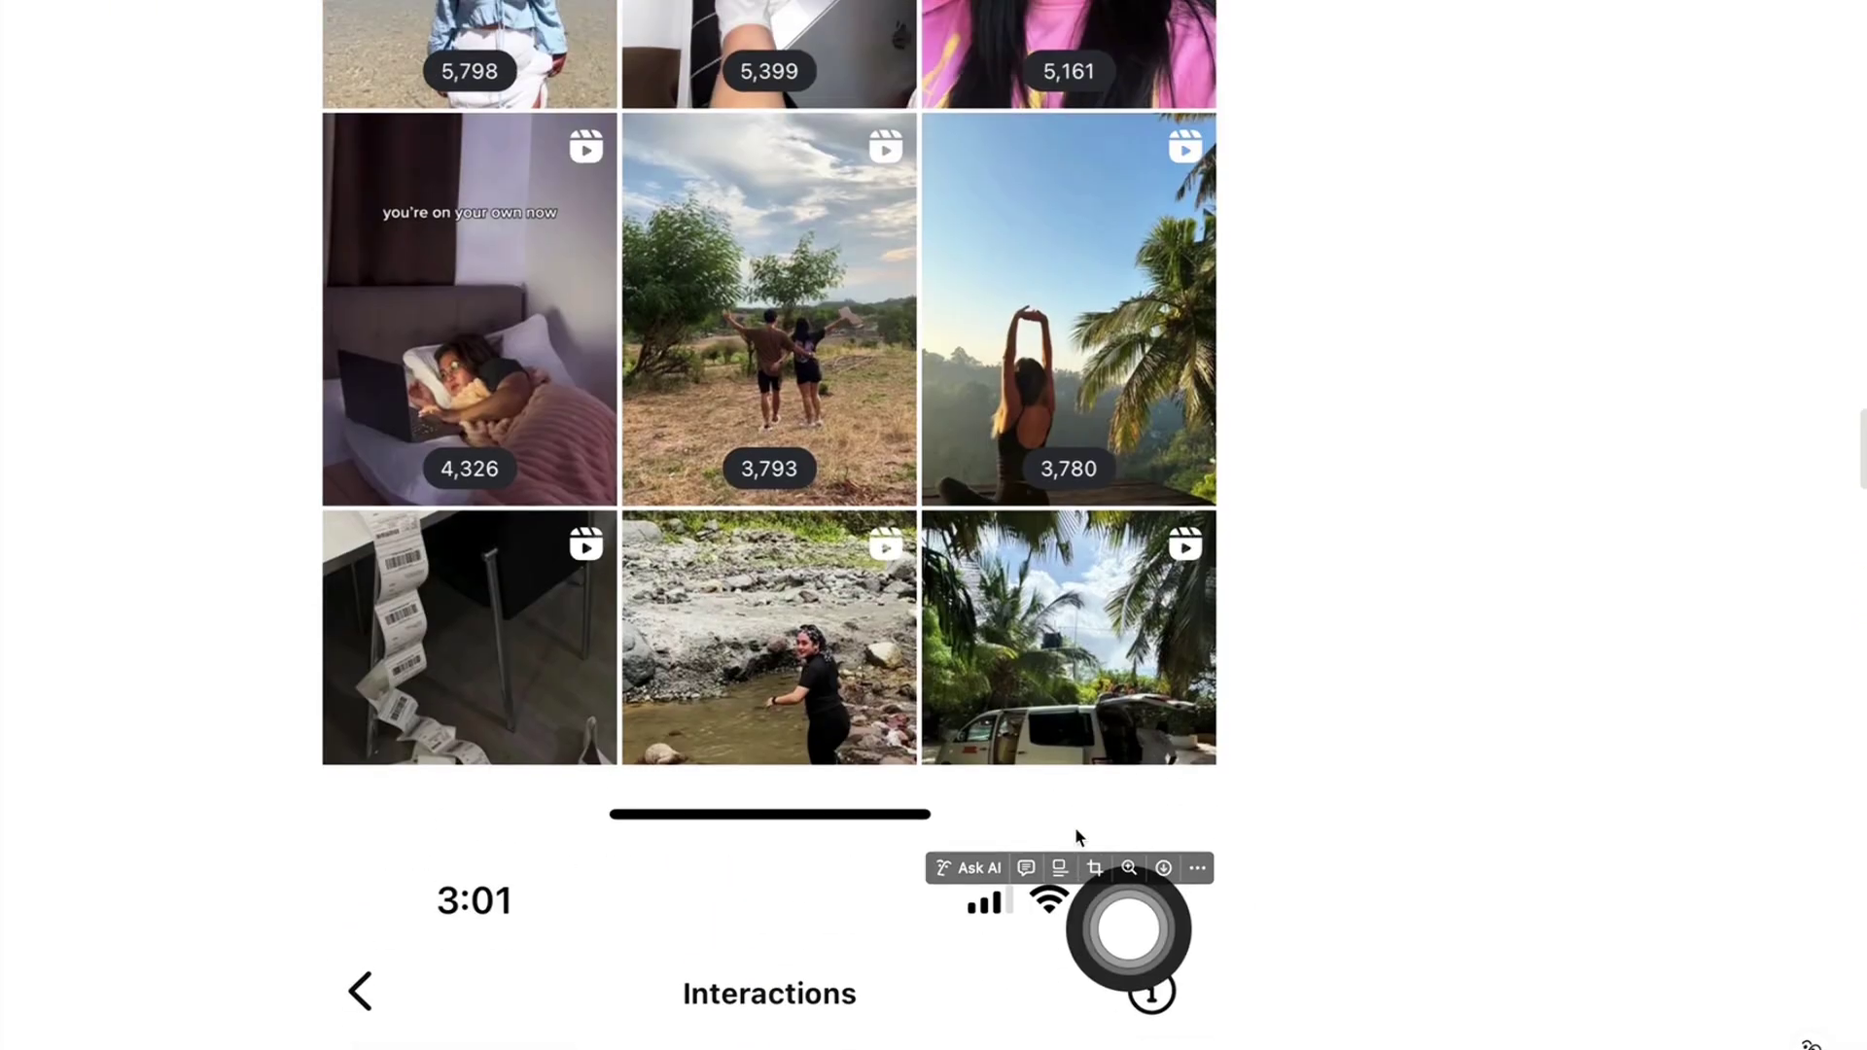
{"action": "scroll", "coordinate": [1075, 826], "scroll_direction": "up", "scroll_amount": 20}
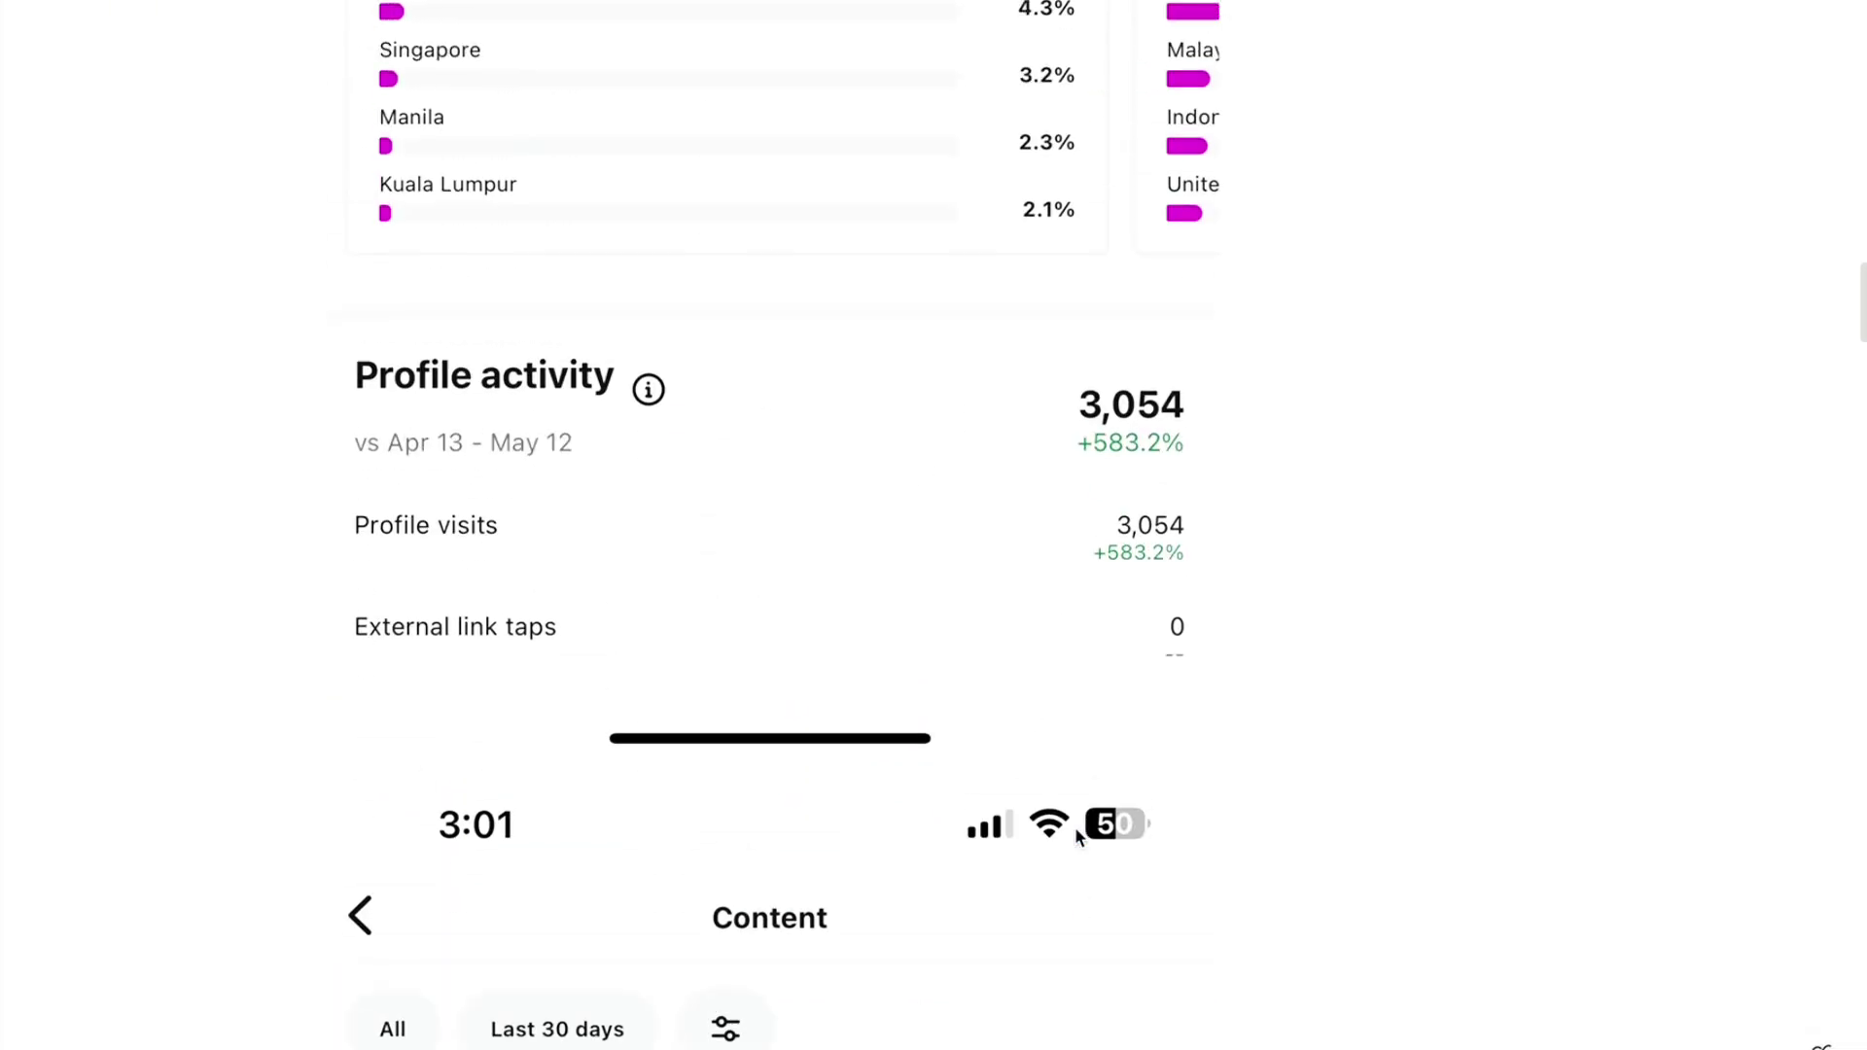
{"action": "scroll", "coordinate": [1076, 826], "scroll_direction": "up", "scroll_amount": 20}
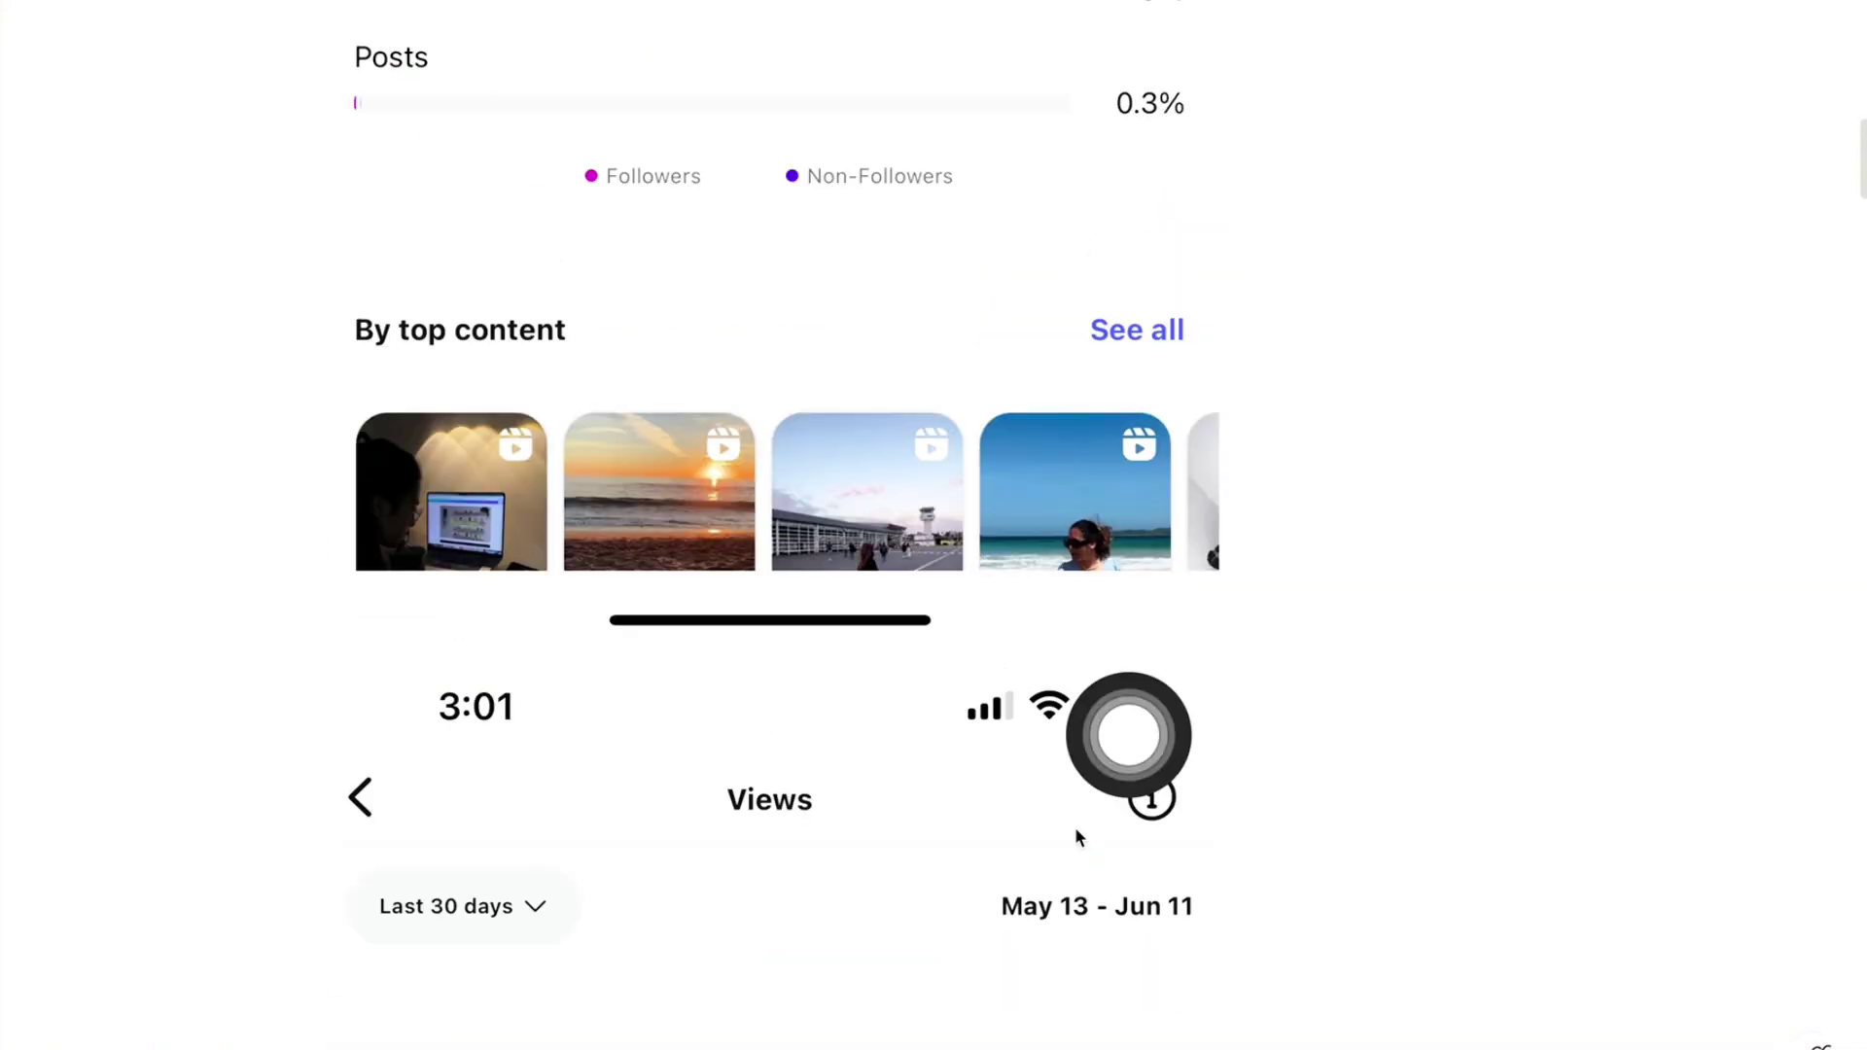
{"action": "scroll", "coordinate": [1076, 837], "scroll_direction": "up", "scroll_amount": 10}
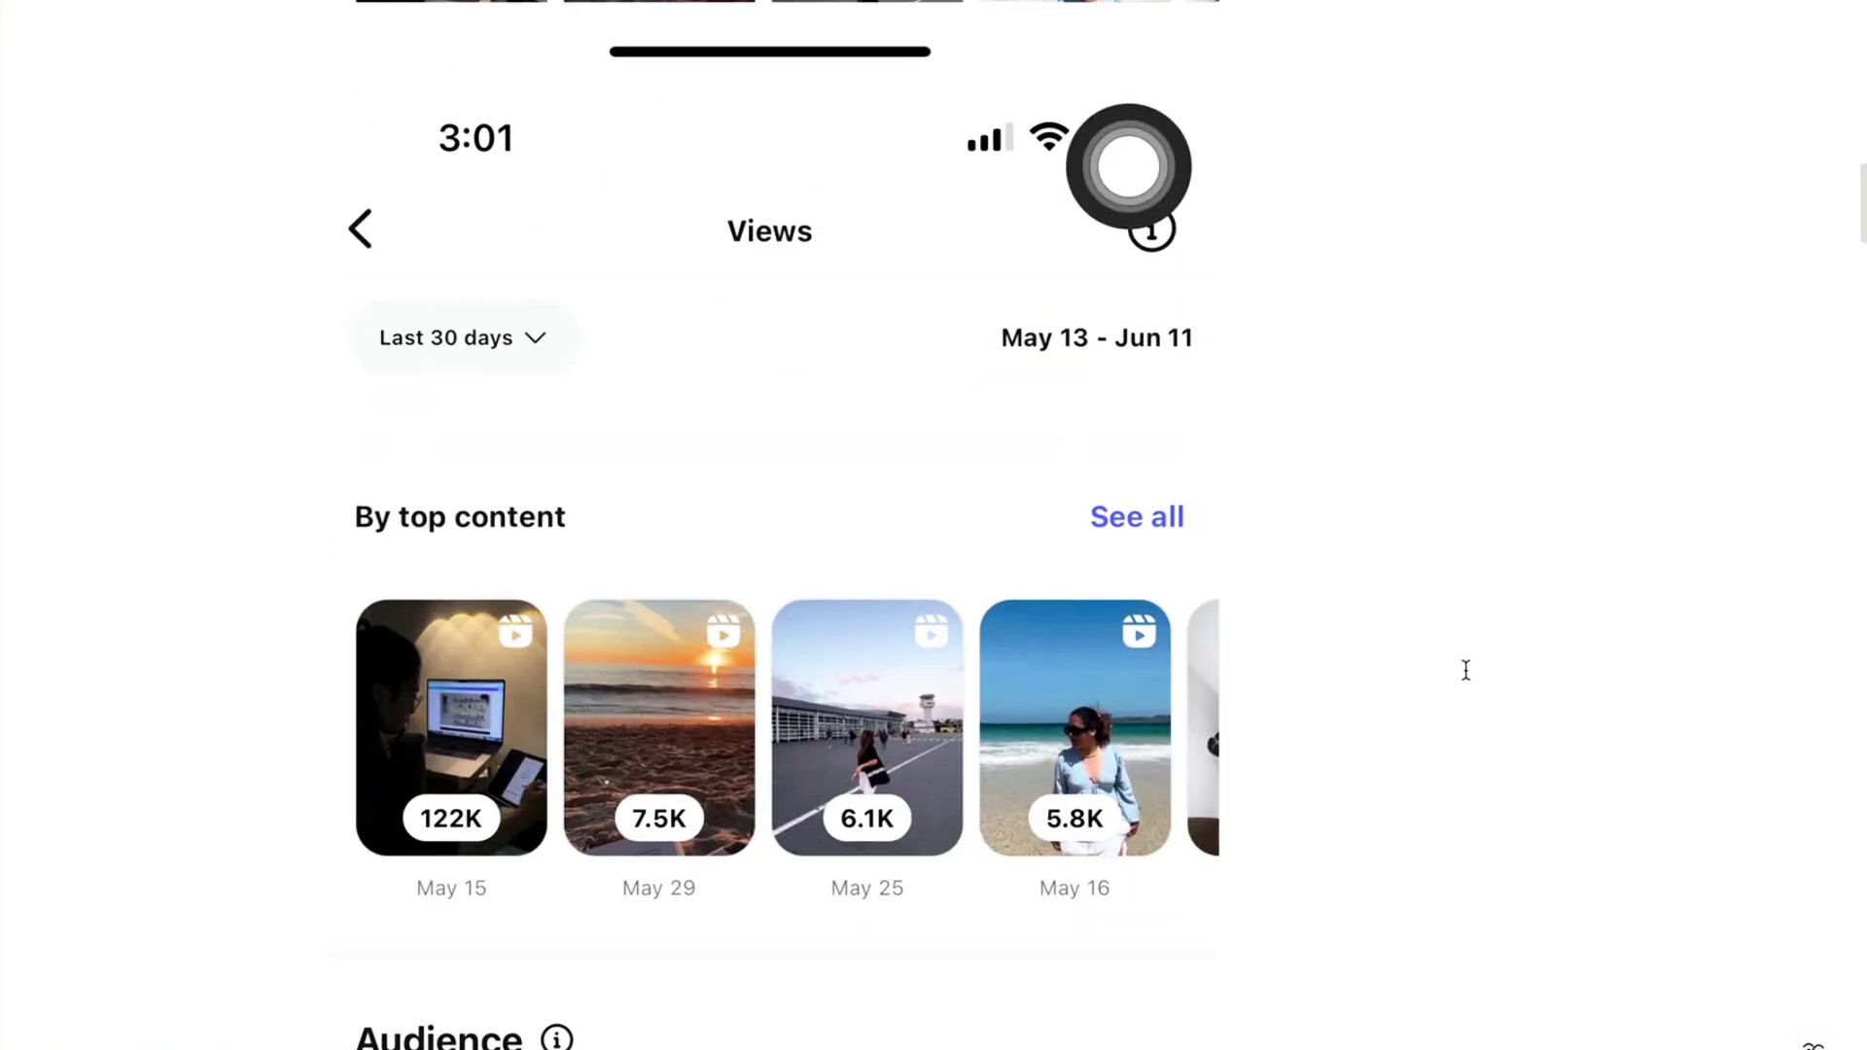
{"action": "scroll", "coordinate": [1465, 670], "scroll_direction": "up", "scroll_amount": 5}
{"action": "scroll", "coordinate": [1466, 670], "scroll_direction": "up", "scroll_amount": 4}
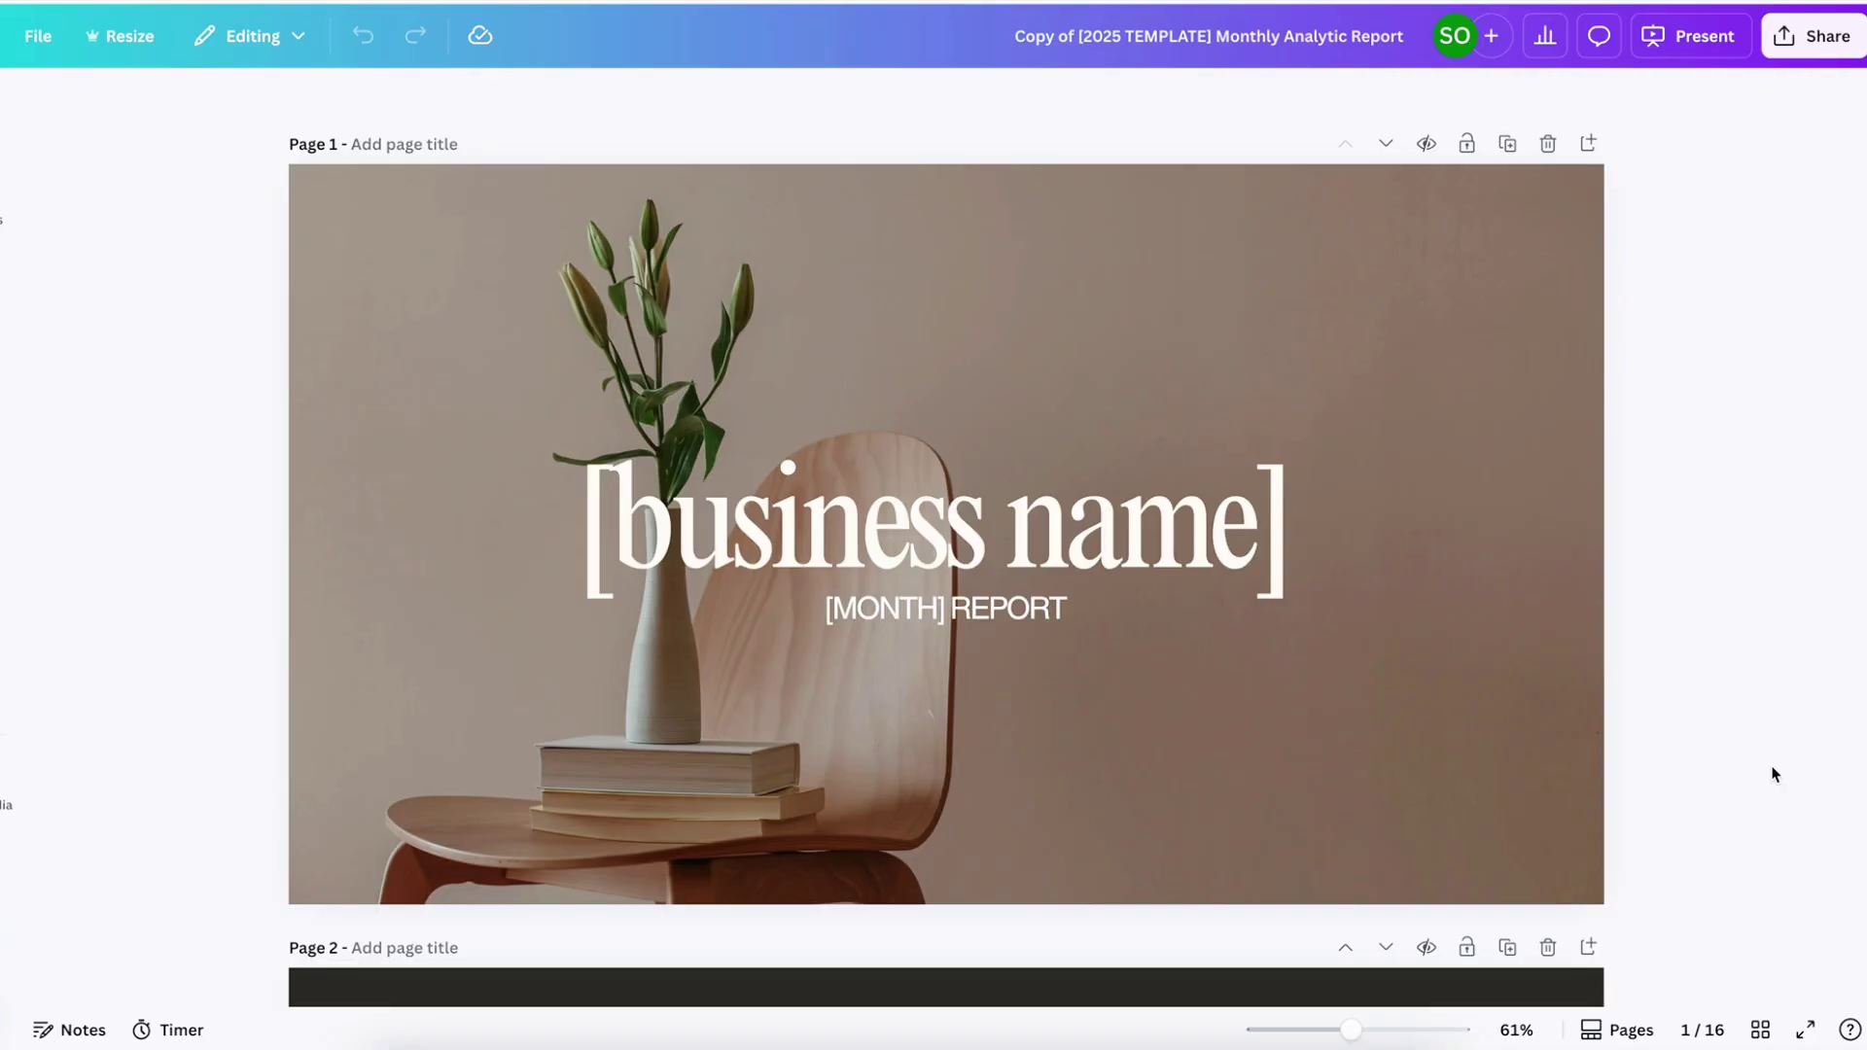
Replace the [business name] placeholder on the report's cover page with the account owner's first name followed by "Travel Account"
{"action": "left_click_drag", "start_coordinate": [581, 525], "coordinate": [932, 494]}
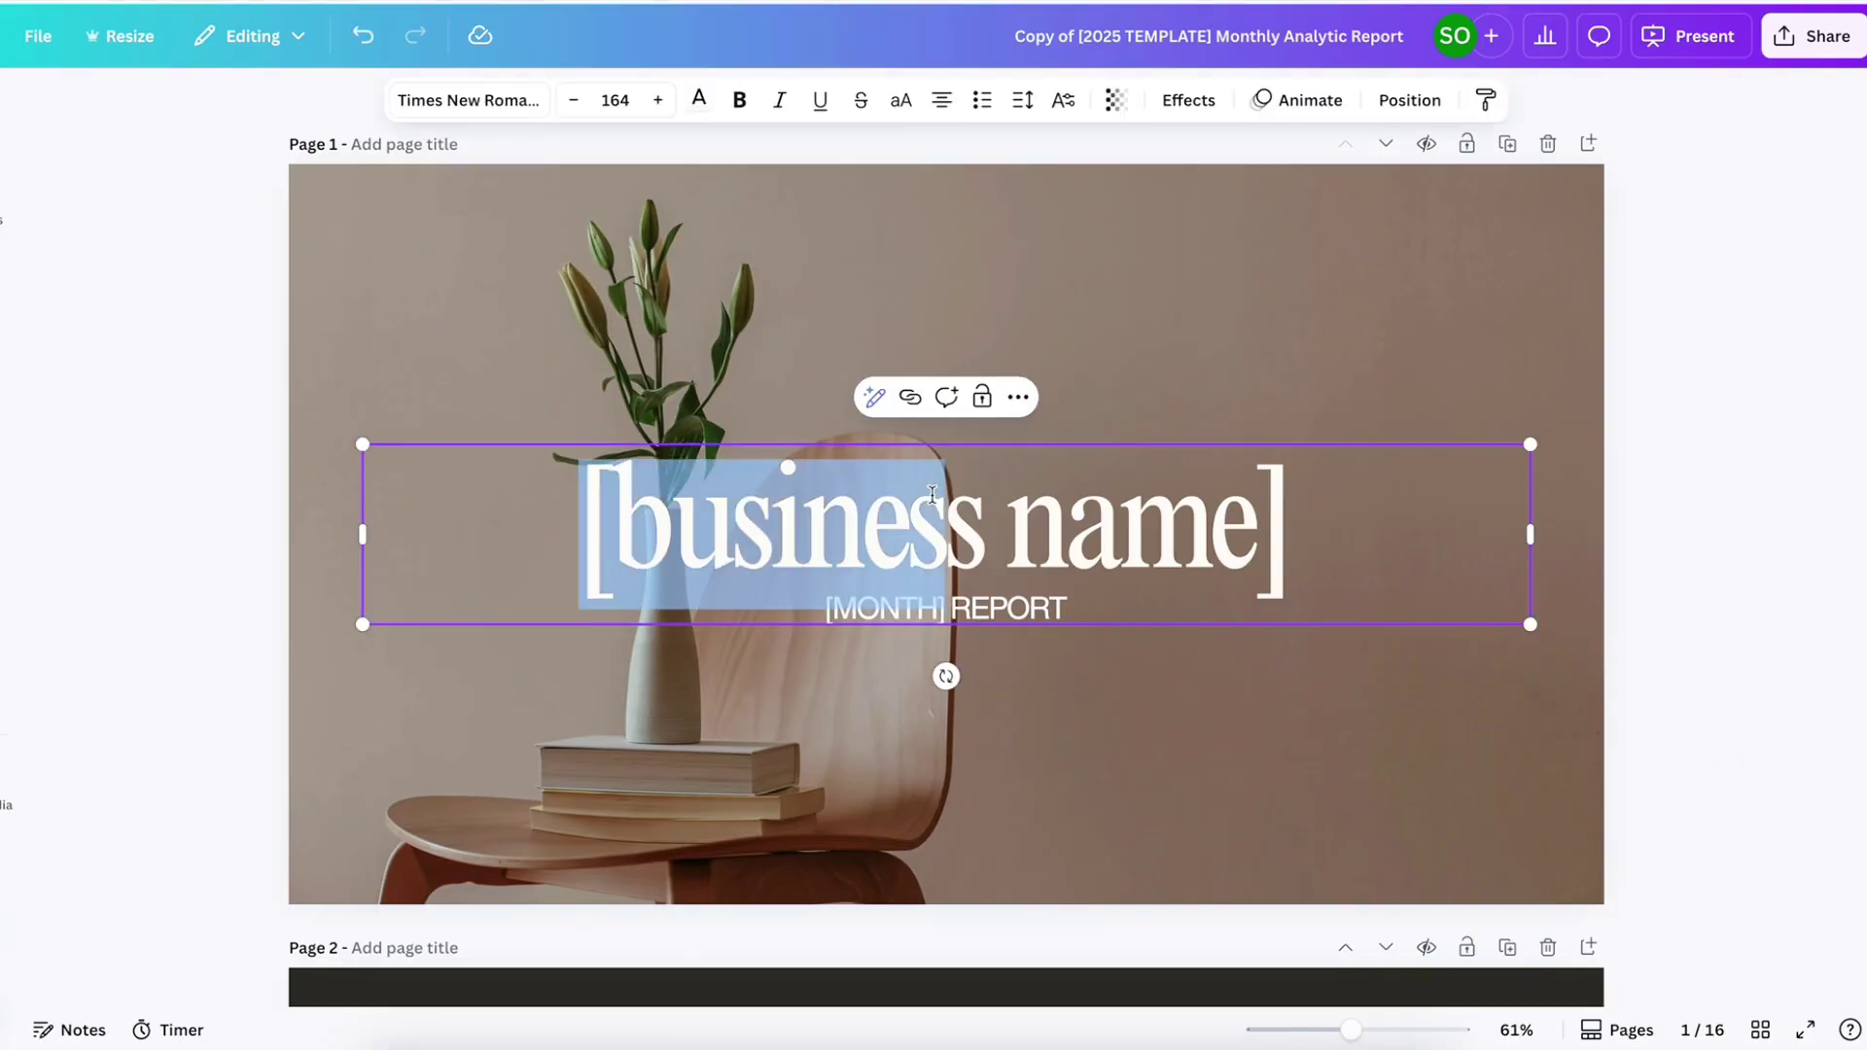
{"action": "triple_click", "coordinate": [1053, 504]}
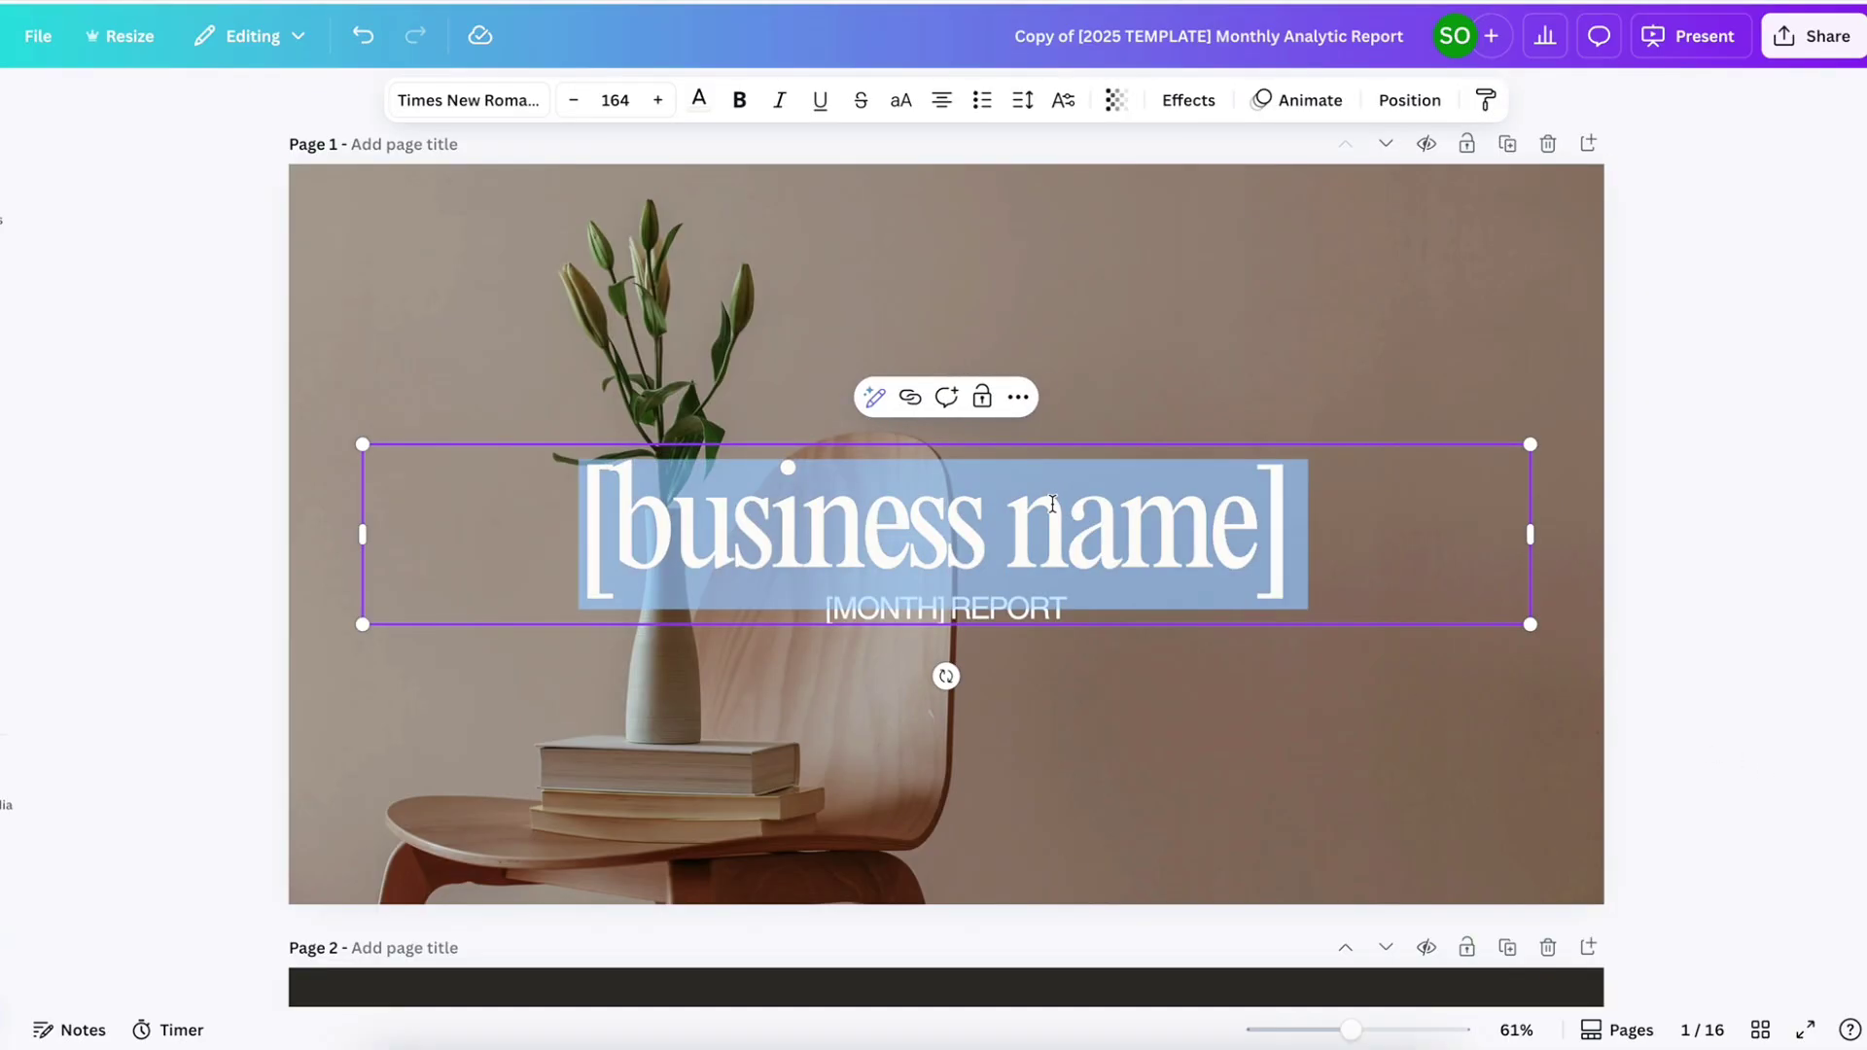
{"action": "type", "text": "Shara"}
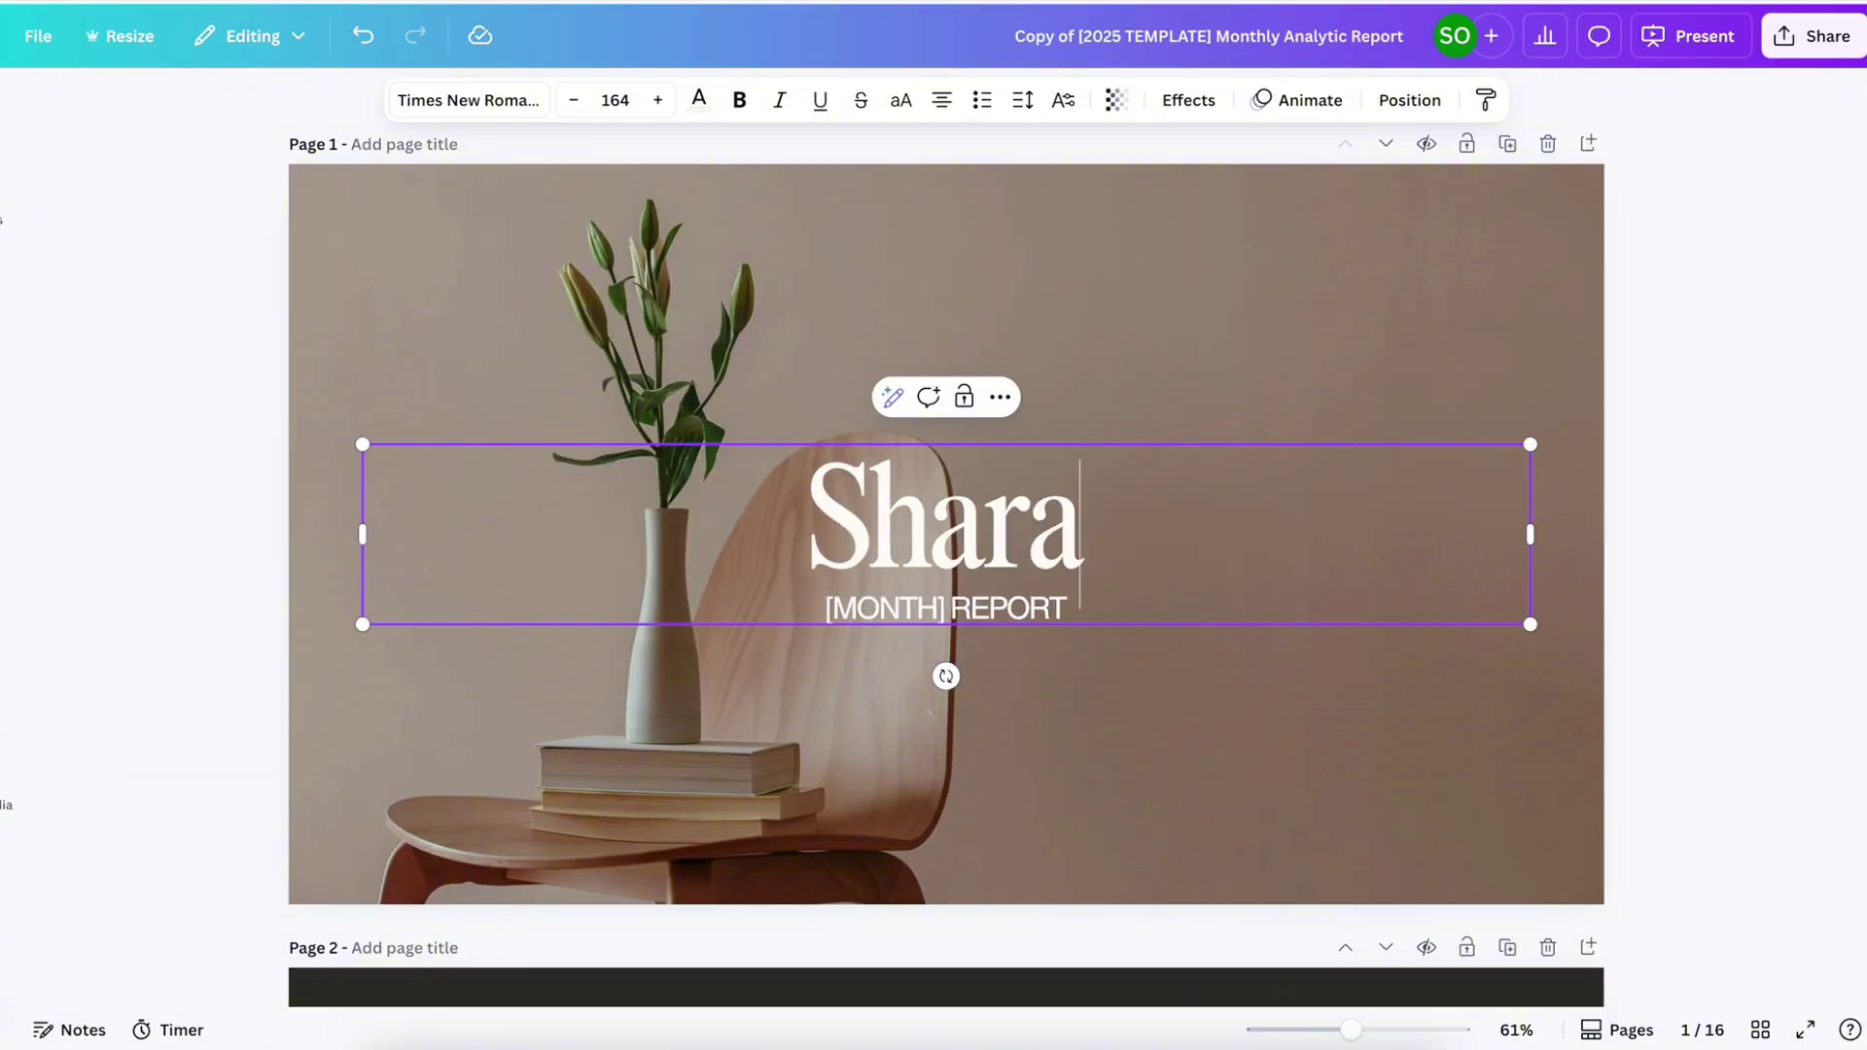
{"action": "type", "text": " Travel a"}
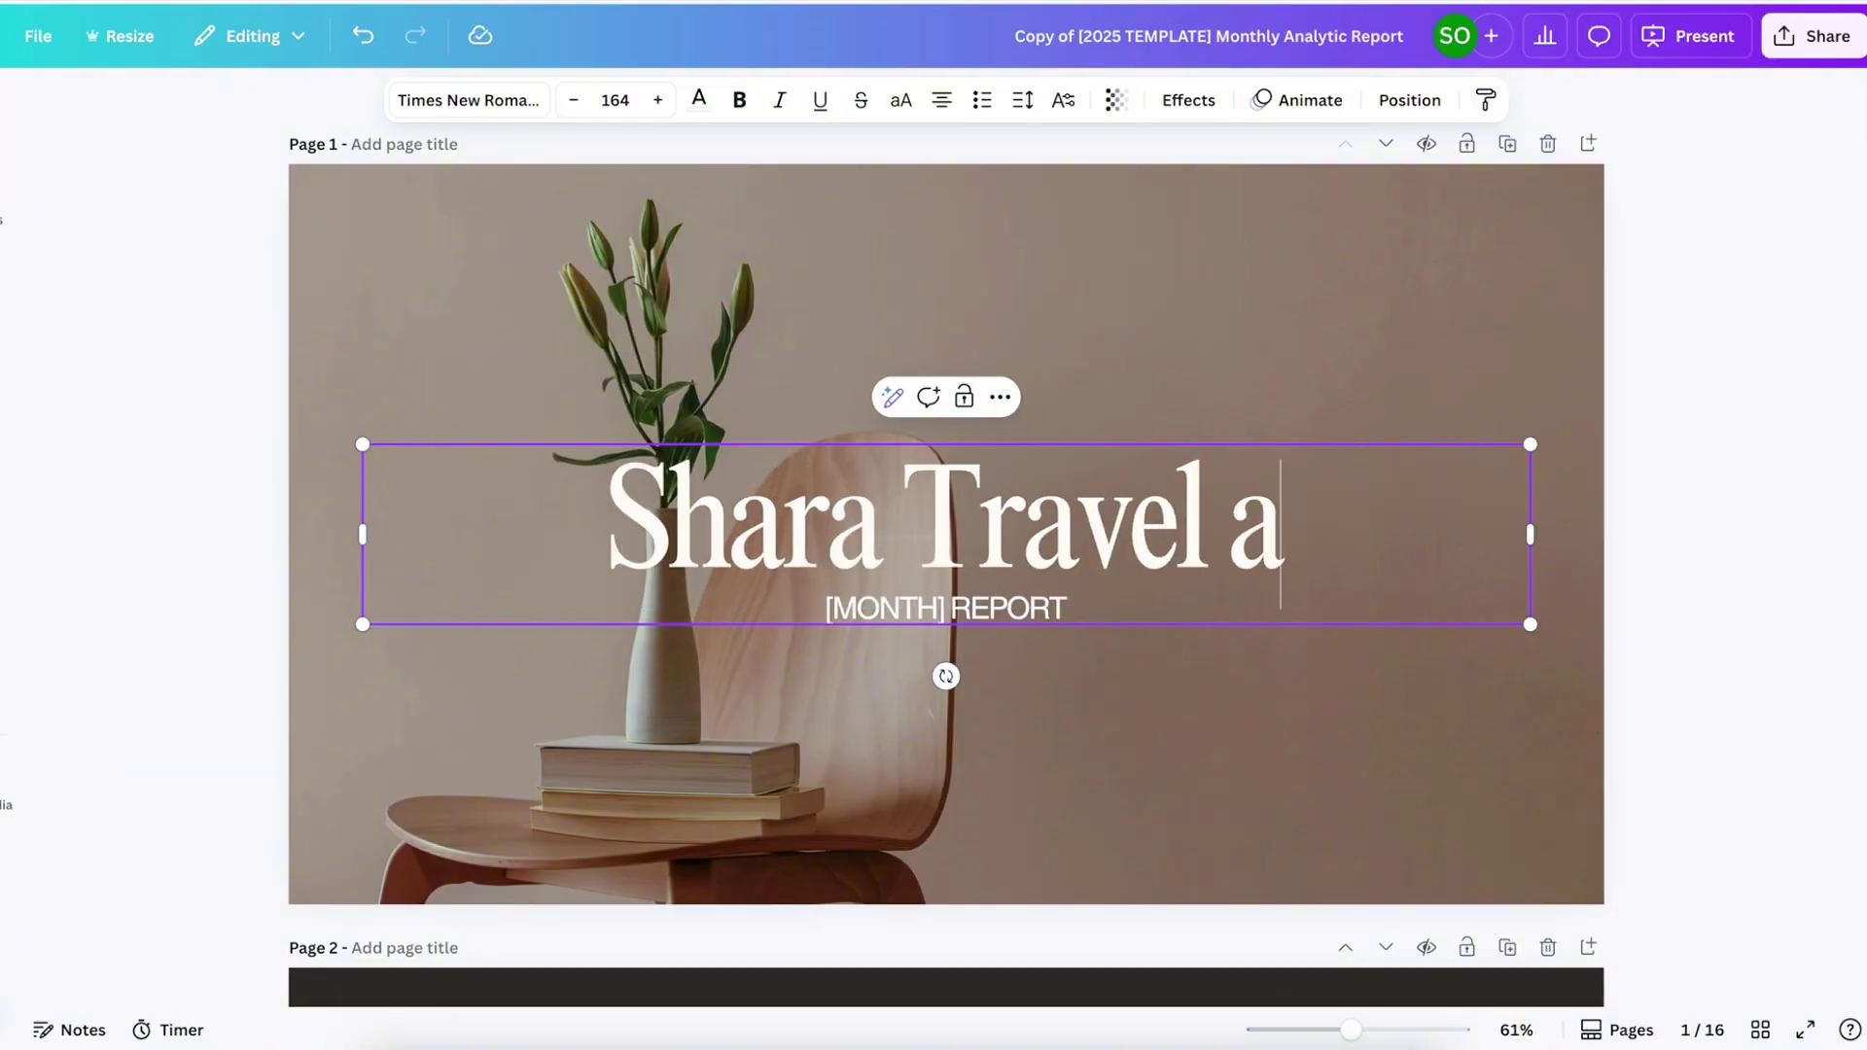
{"action": "key", "text": "BackSpace"}
{"action": "type", "text": "Account"}
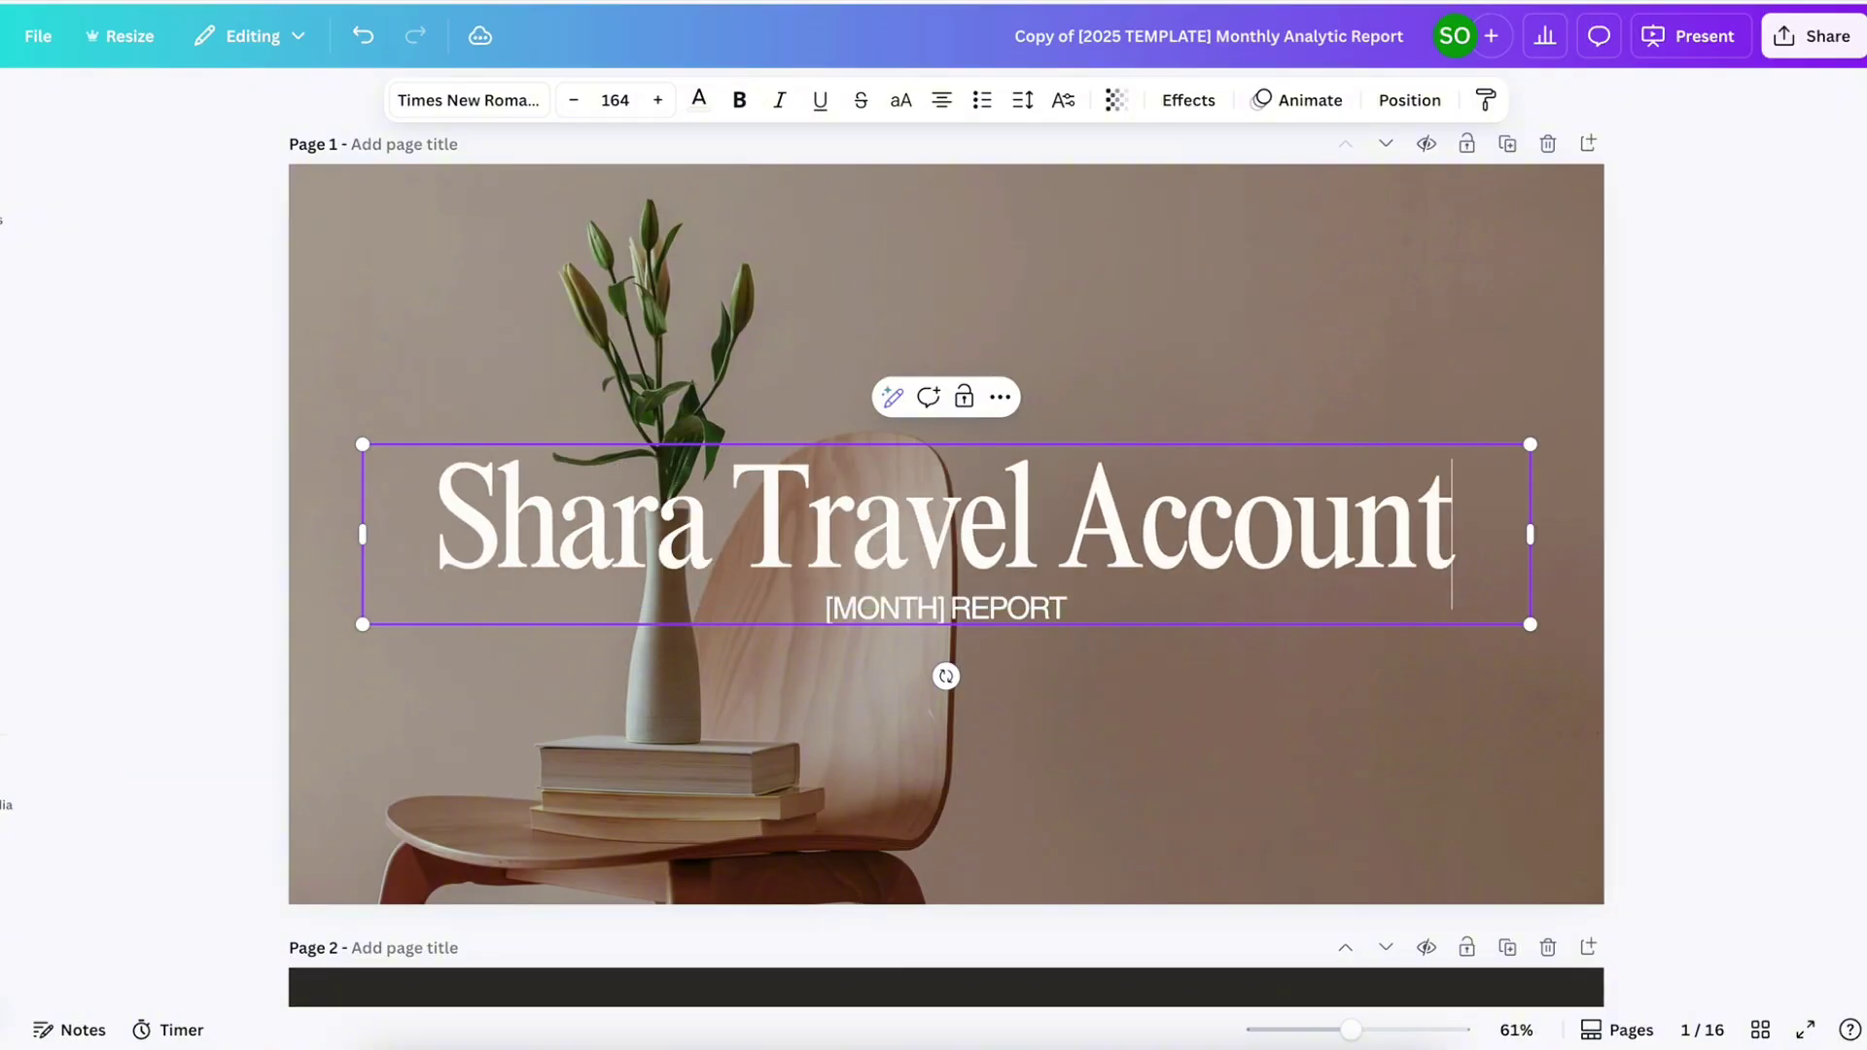
Replace the [MONTH] placeholder in the cover page's subtitle with JUNE, making it read "JUNE REPORT"
{"action": "left_click", "coordinate": [971, 610]}
{"action": "left_click", "coordinate": [970, 610]}
{"action": "left_click", "coordinate": [970, 611]}
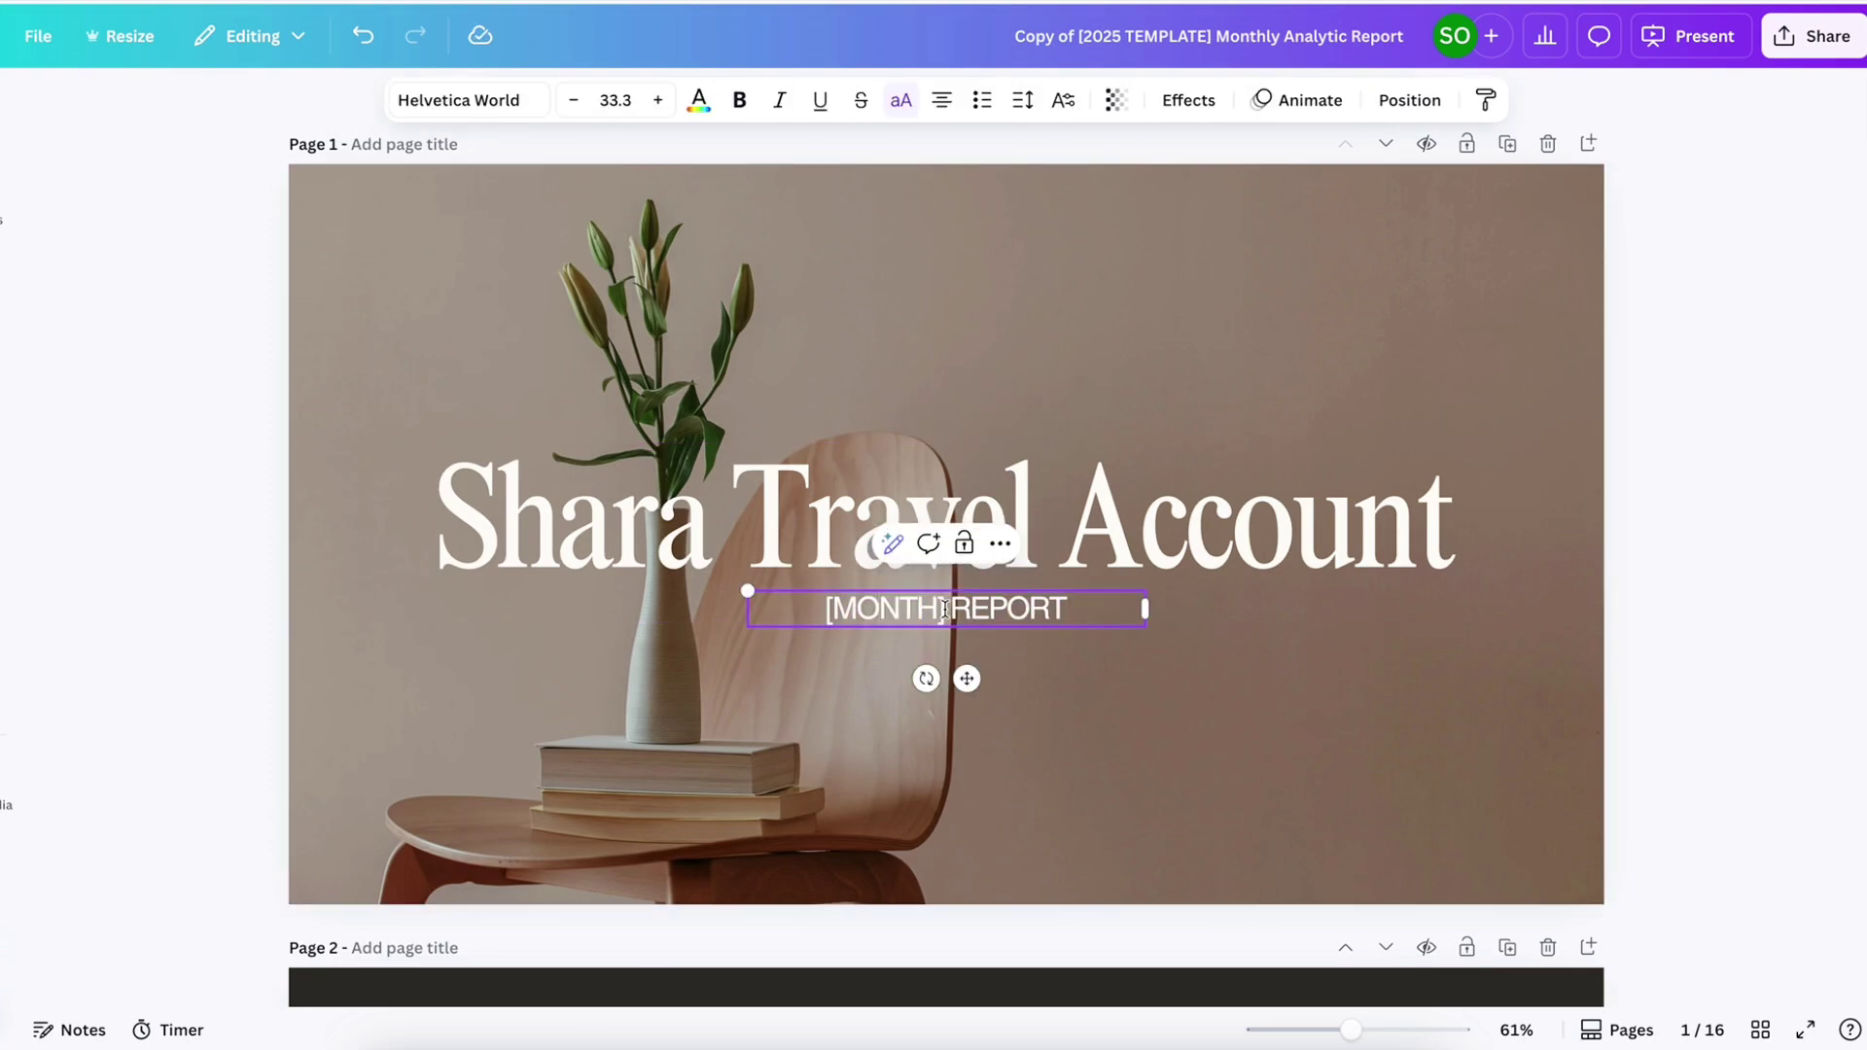
{"action": "left_click_drag", "start_coordinate": [944, 610], "coordinate": [867, 603]}
{"action": "type", "text": "JUNE"}
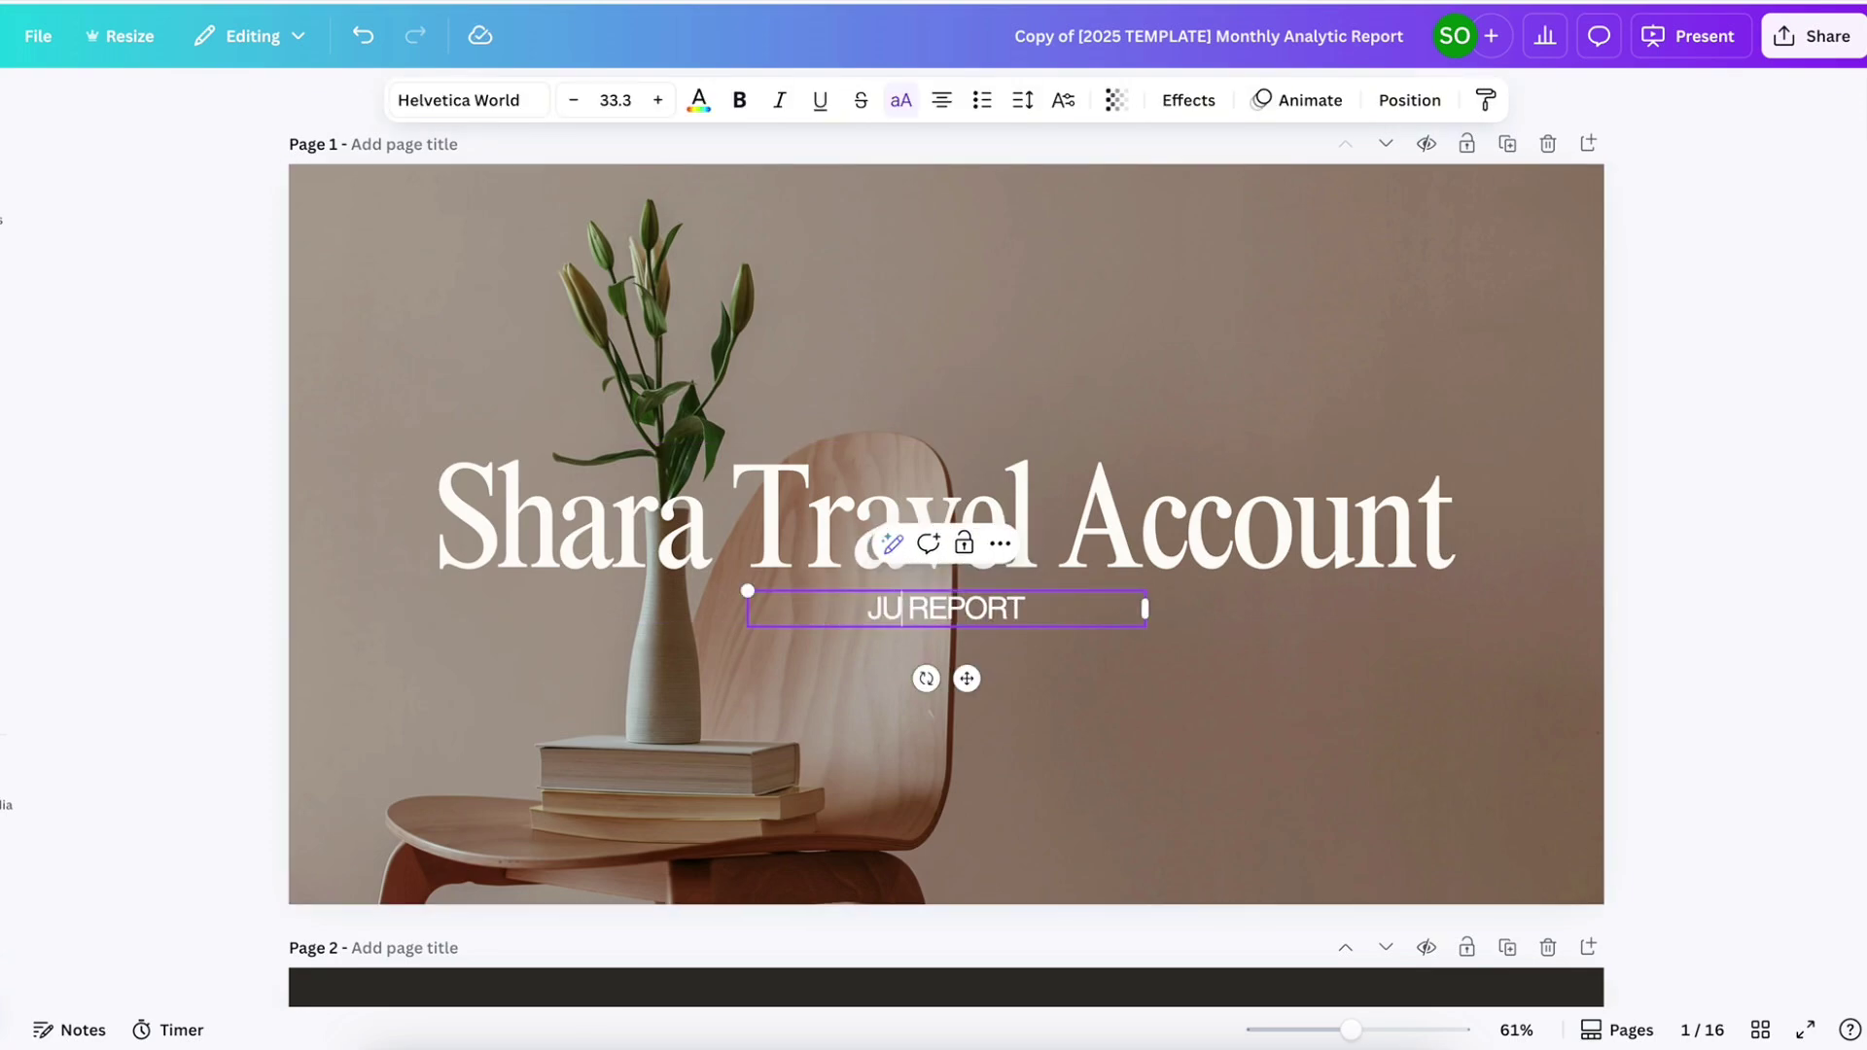
{"action": "left_click", "coordinate": [1693, 812]}
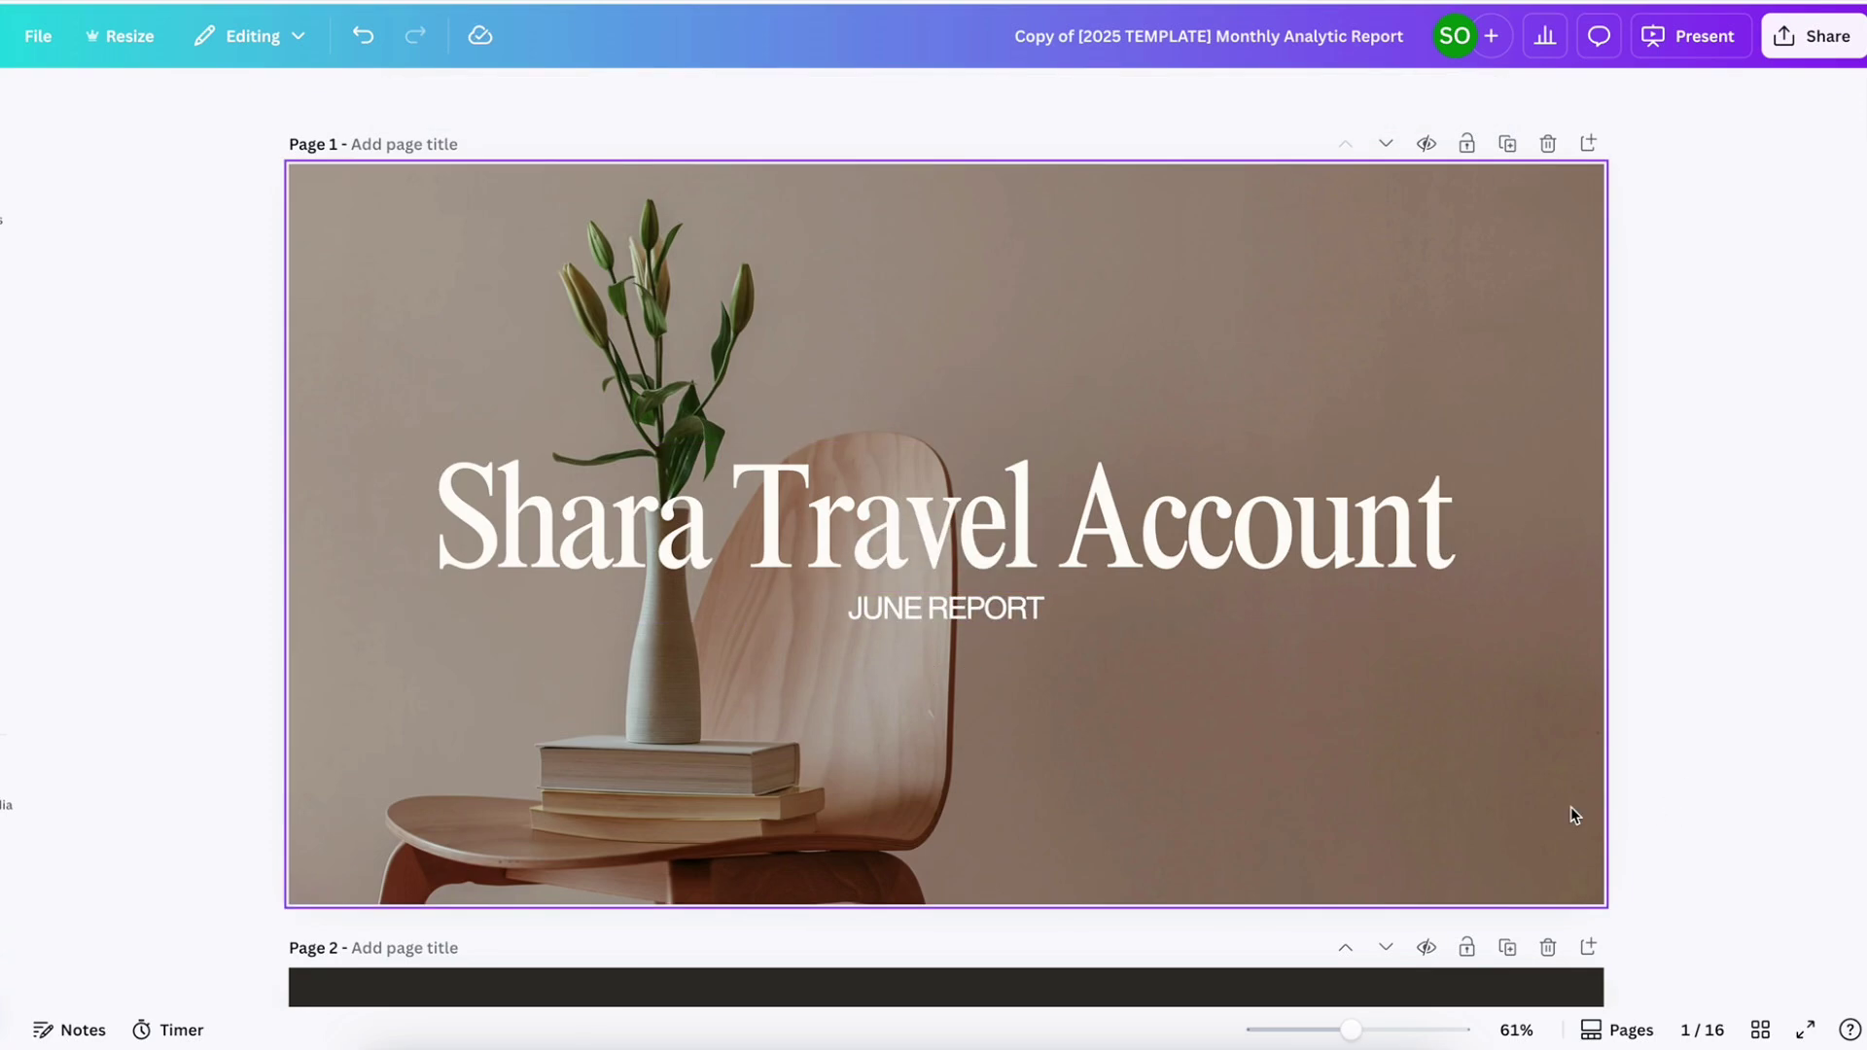
{"action": "left_click", "coordinate": [1468, 792]}
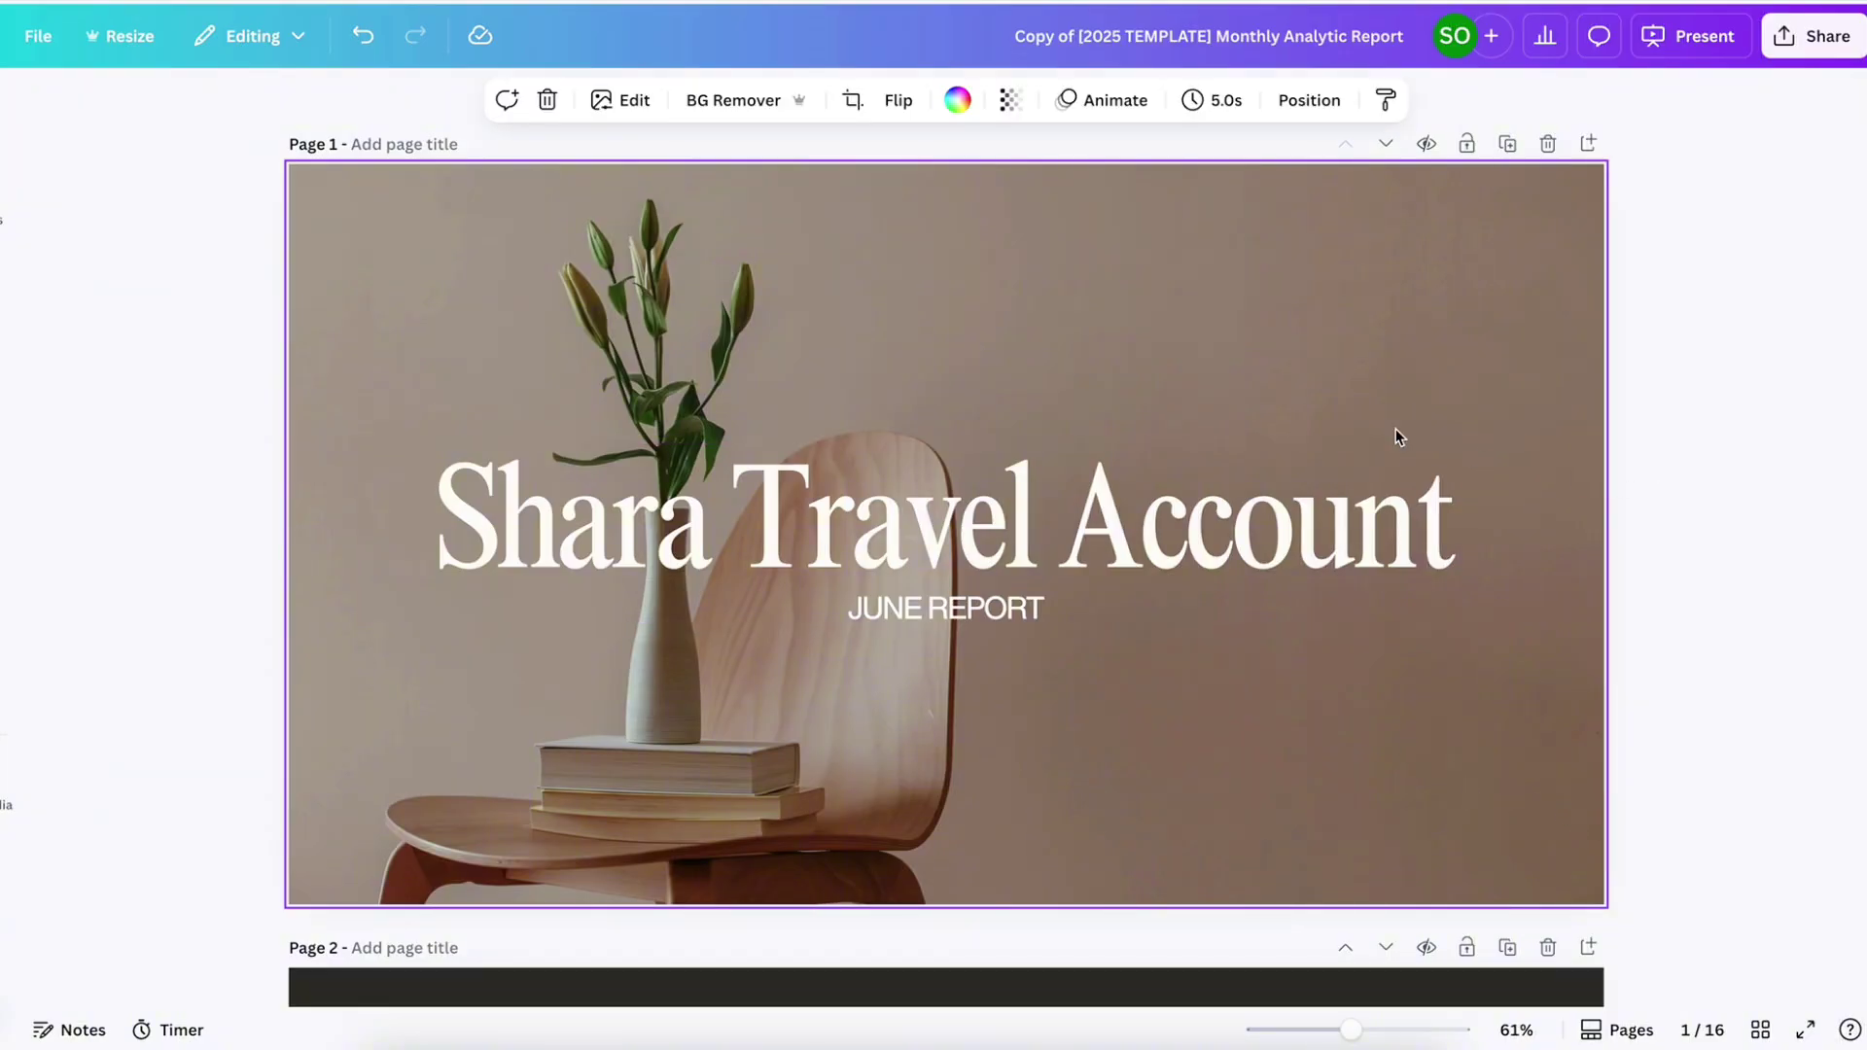
{"action": "left_click", "coordinate": [1198, 549]}
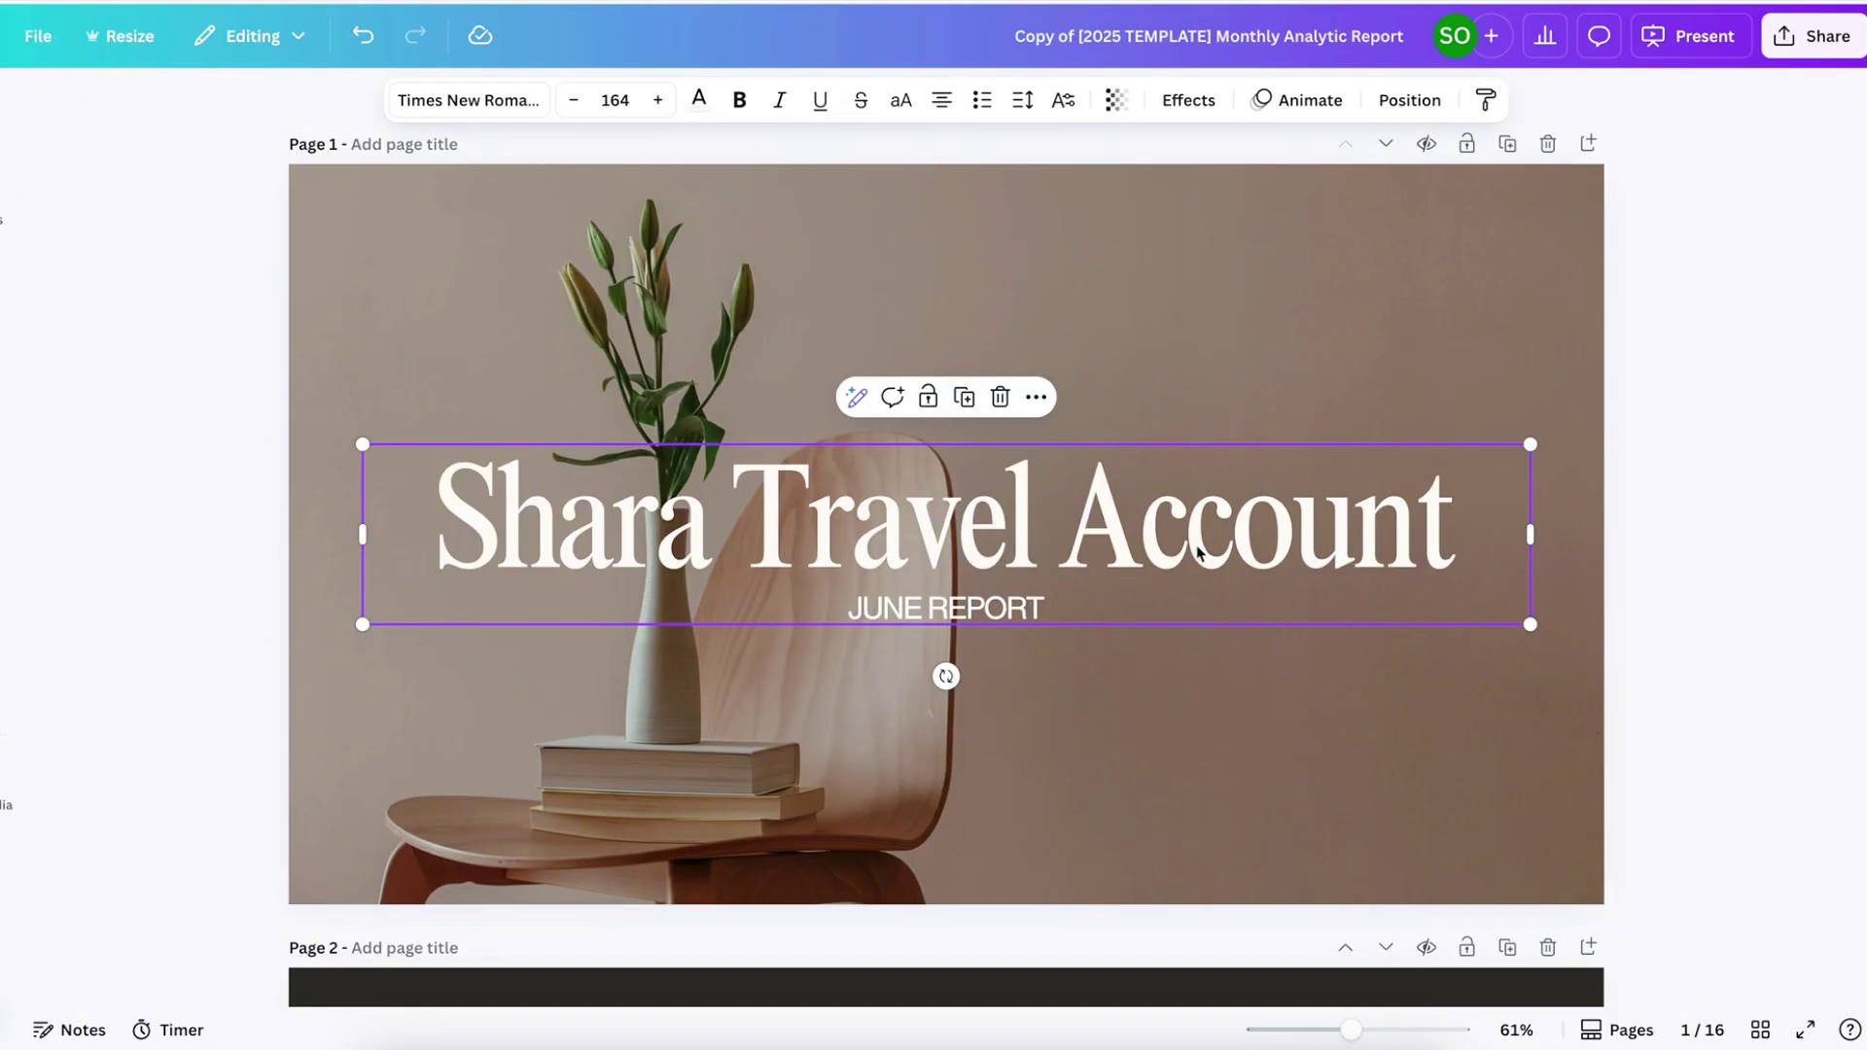
{"action": "left_click", "coordinate": [1198, 545]}
{"action": "left_click", "coordinate": [1198, 521]}
{"action": "left_click", "coordinate": [1675, 746]}
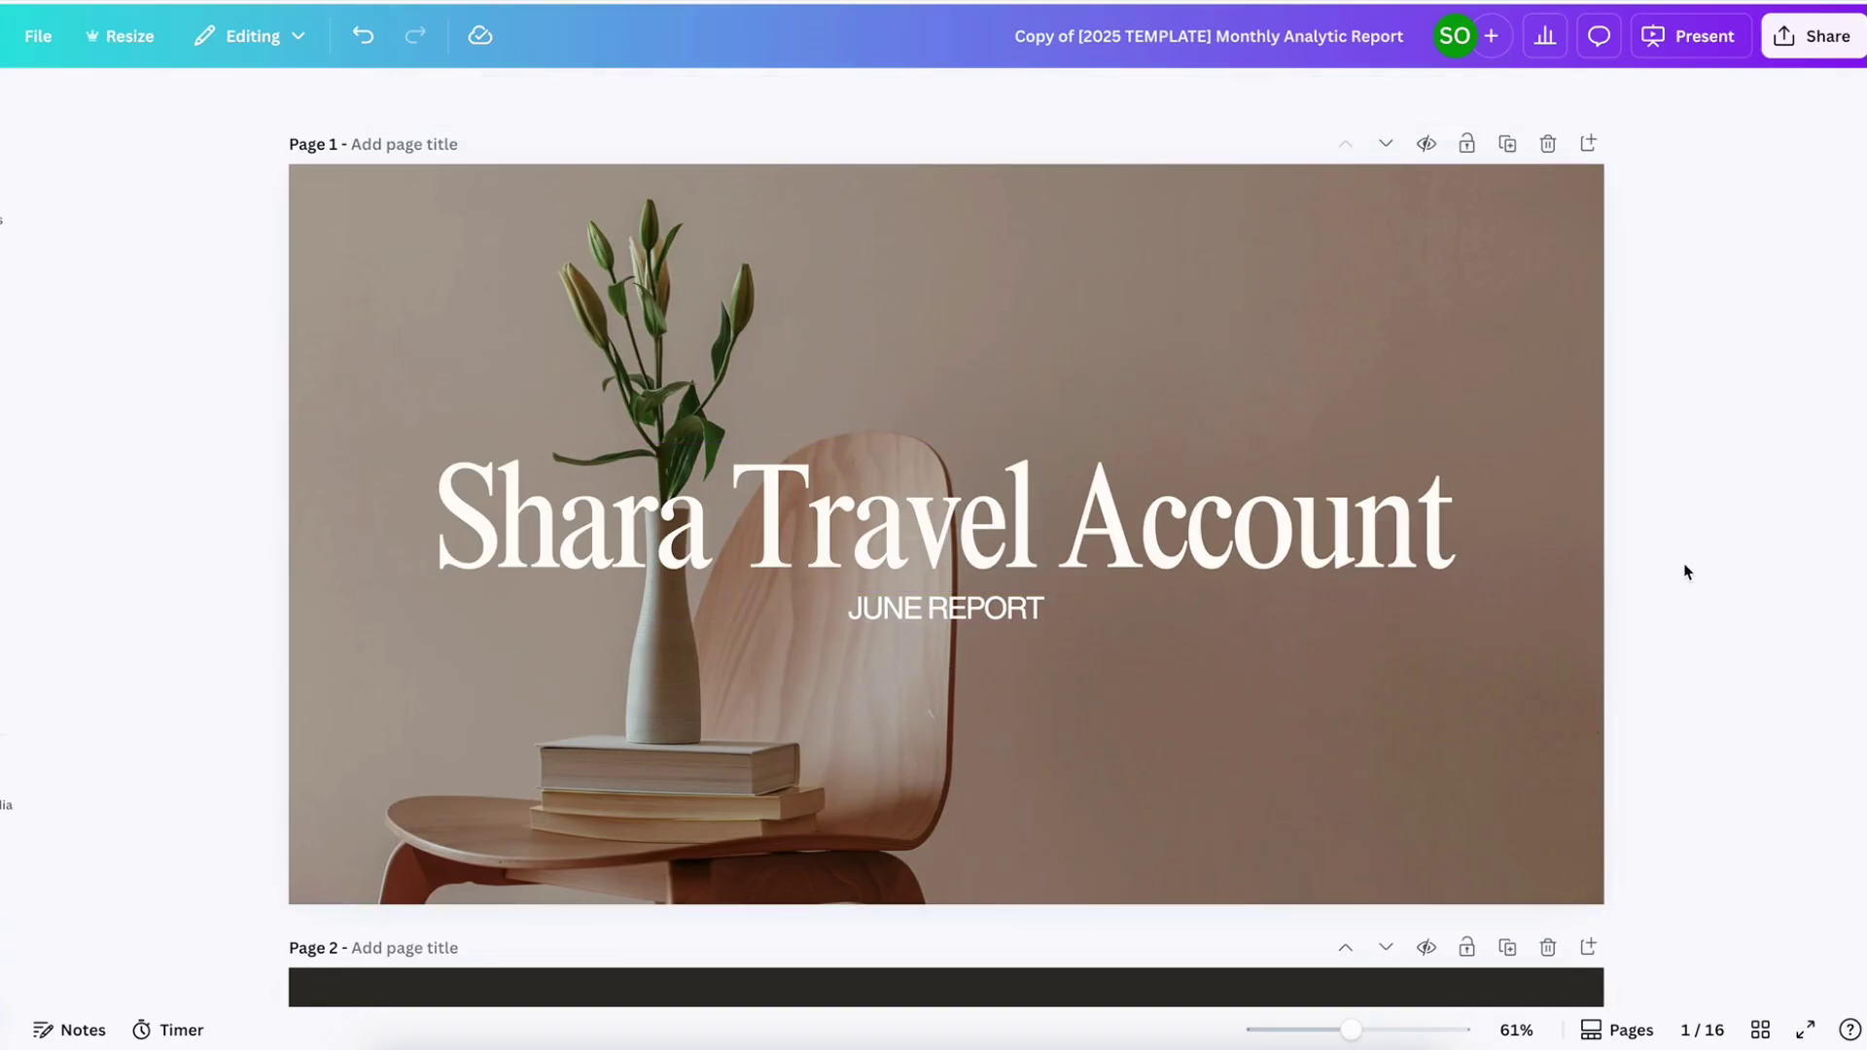
{"action": "left_click", "coordinate": [1350, 525]}
{"action": "left_click", "coordinate": [1443, 716]}
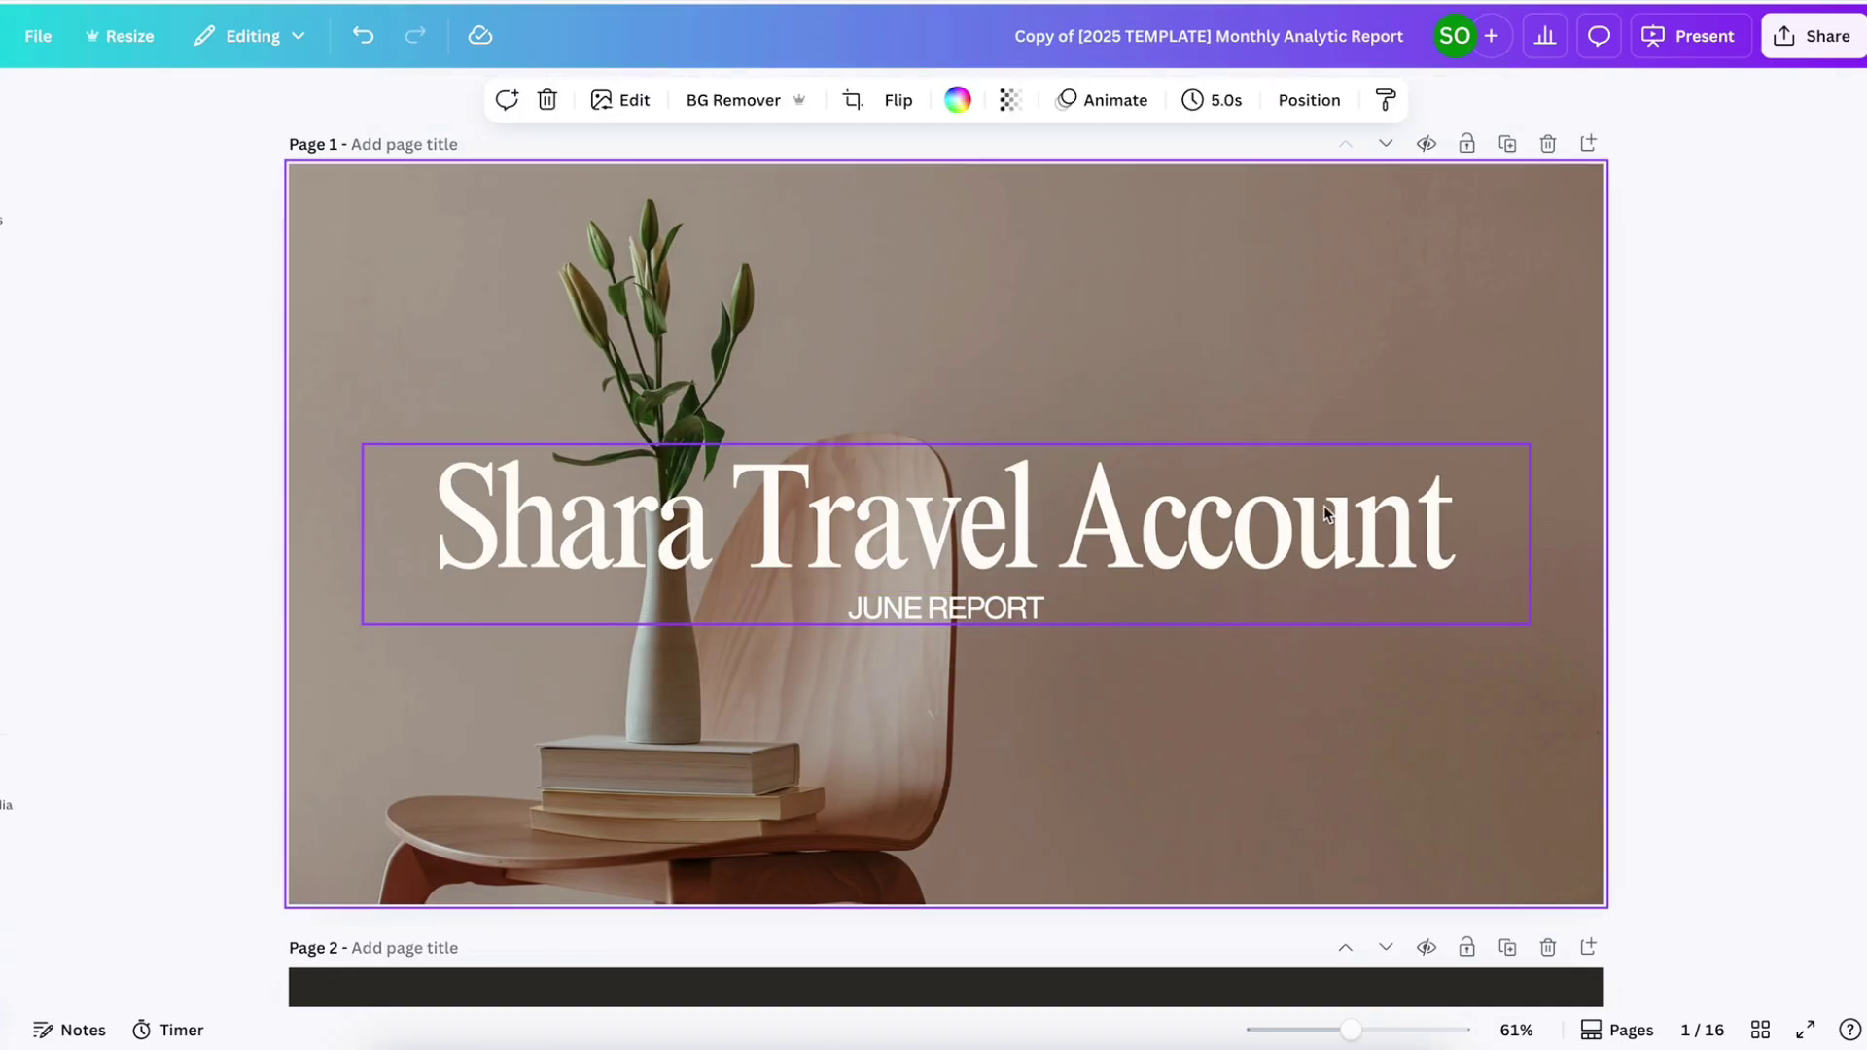
{"action": "left_click", "coordinate": [1669, 631]}
Upload the downloaded screenshots from IMG_7596.png through IMG_0940.png and add them to the Insights Overview page
{"action": "scroll", "coordinate": [1672, 634], "scroll_direction": "down", "scroll_amount": 8}
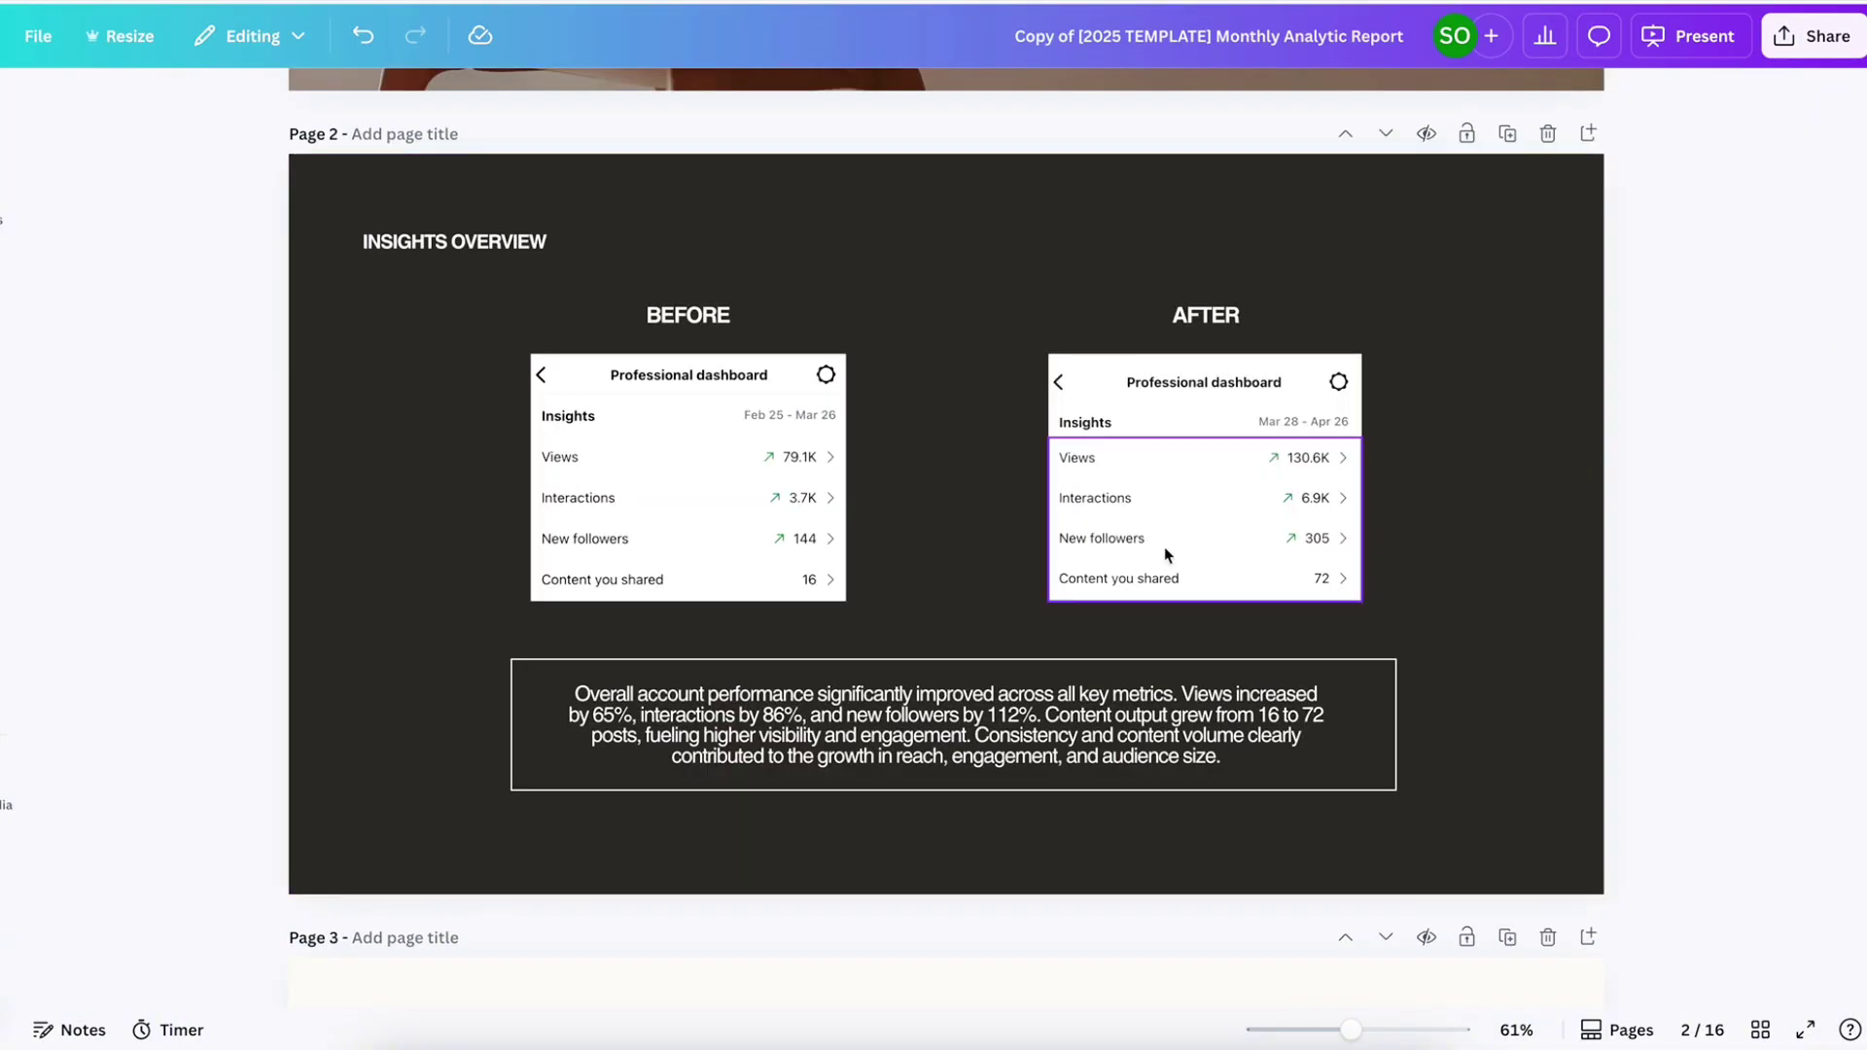
{"action": "left_click", "coordinate": [739, 419]}
{"action": "left_click", "coordinate": [457, 235]}
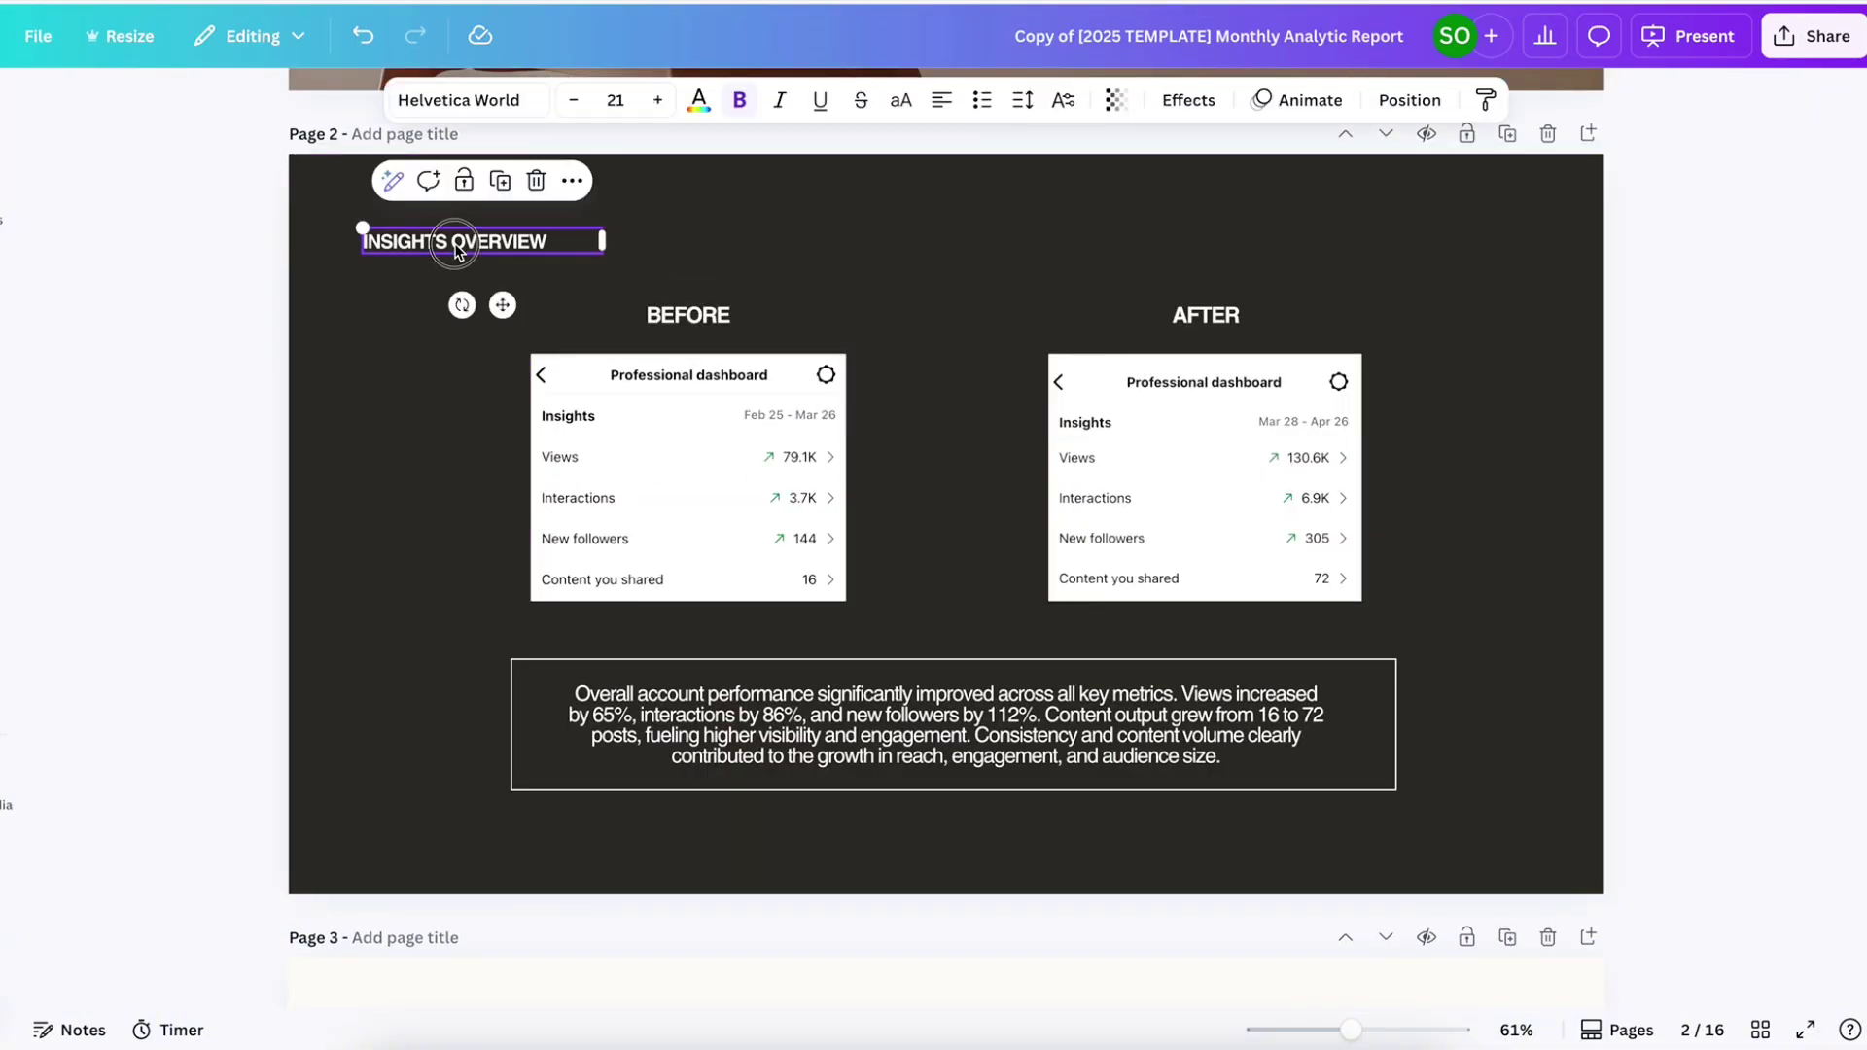
{"action": "left_click", "coordinate": [1515, 526]}
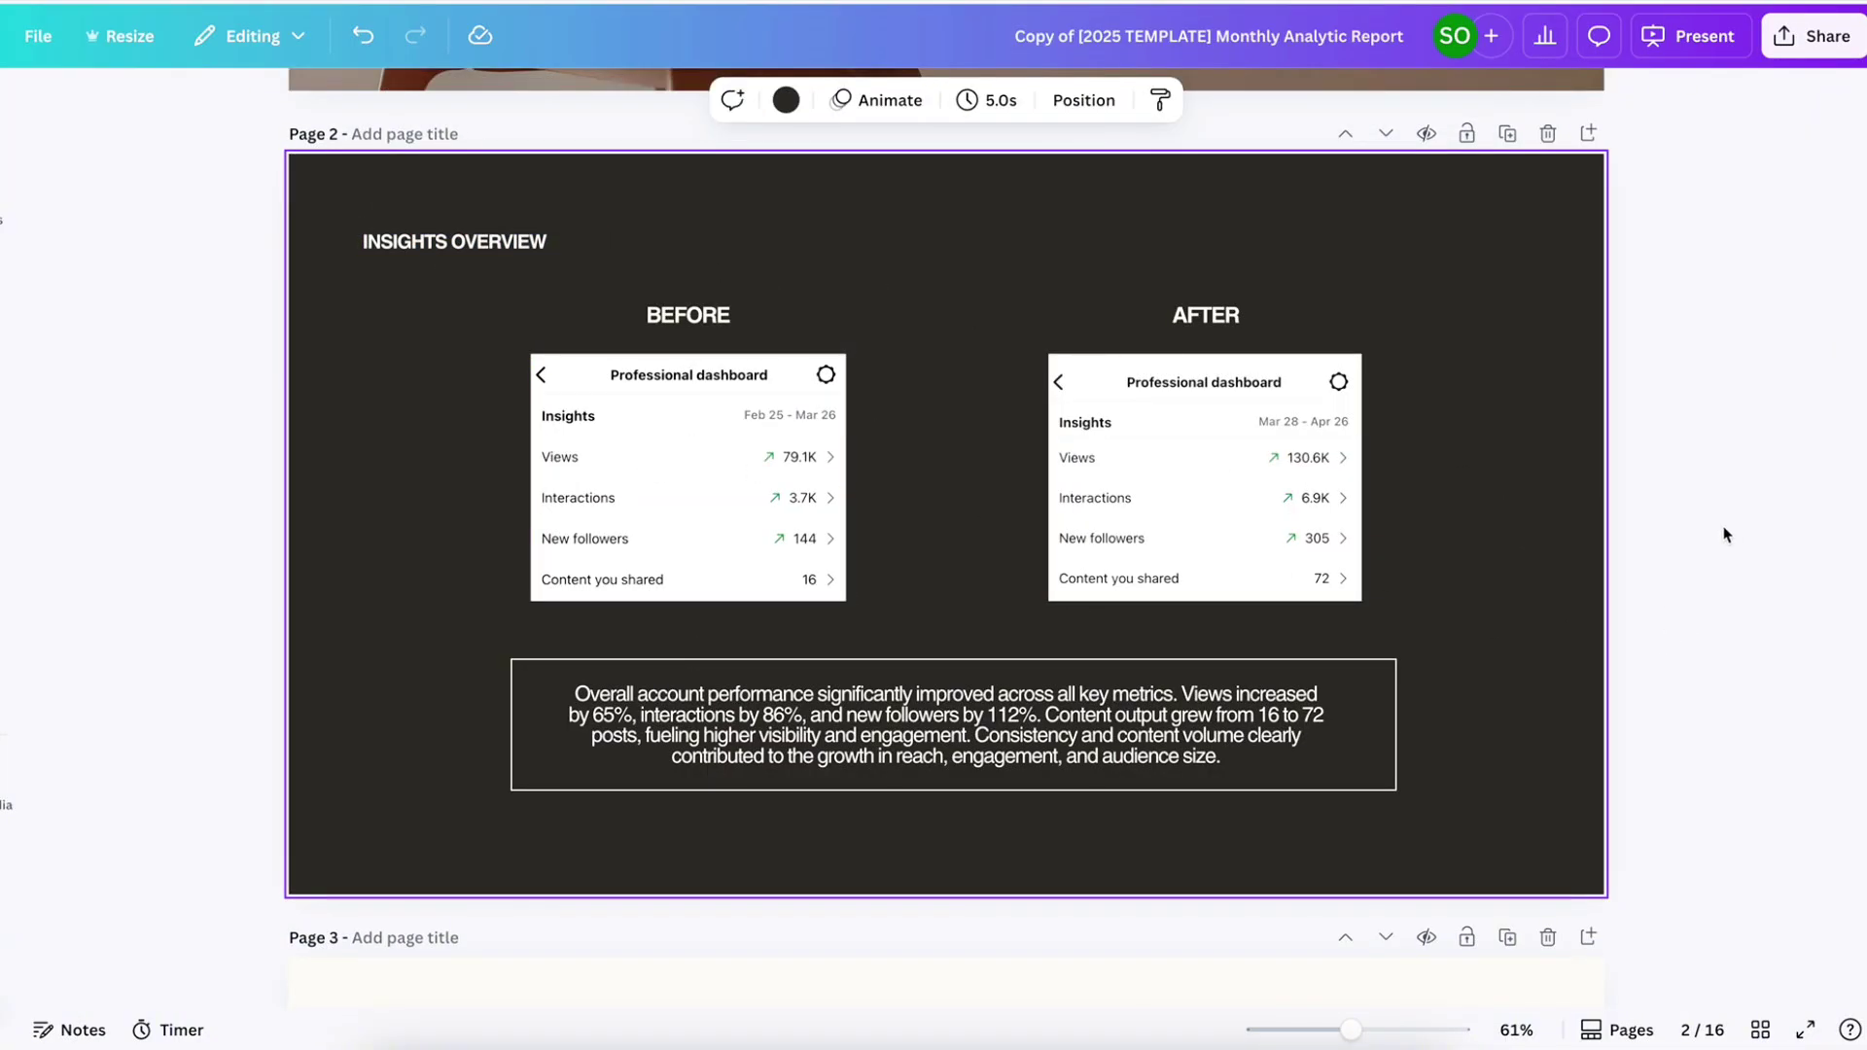
{"action": "left_click", "coordinate": [7, 413]}
{"action": "left_click", "coordinate": [204, 162]}
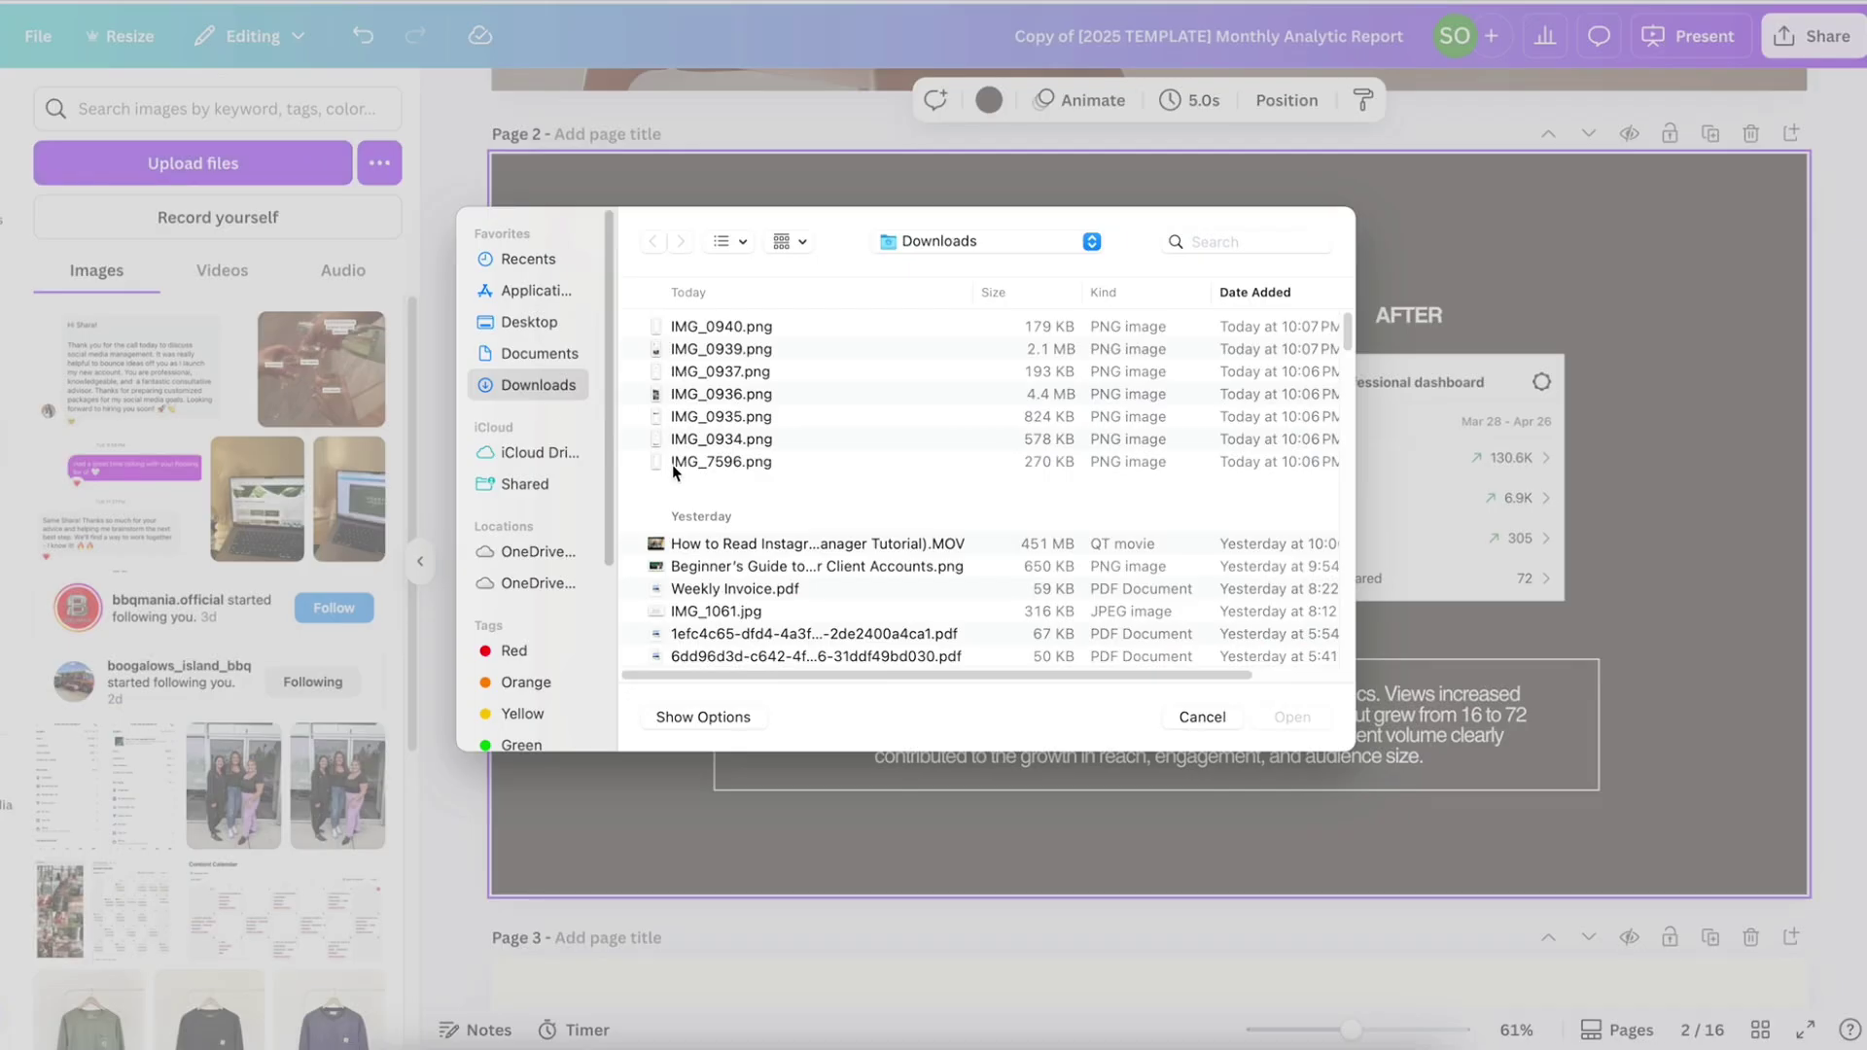
{"action": "left_click_drag", "start_coordinate": [676, 491], "coordinate": [680, 316]}
{"action": "left_click_drag", "start_coordinate": [805, 417], "coordinate": [893, 371]}
{"action": "left_click", "coordinate": [1202, 717]}
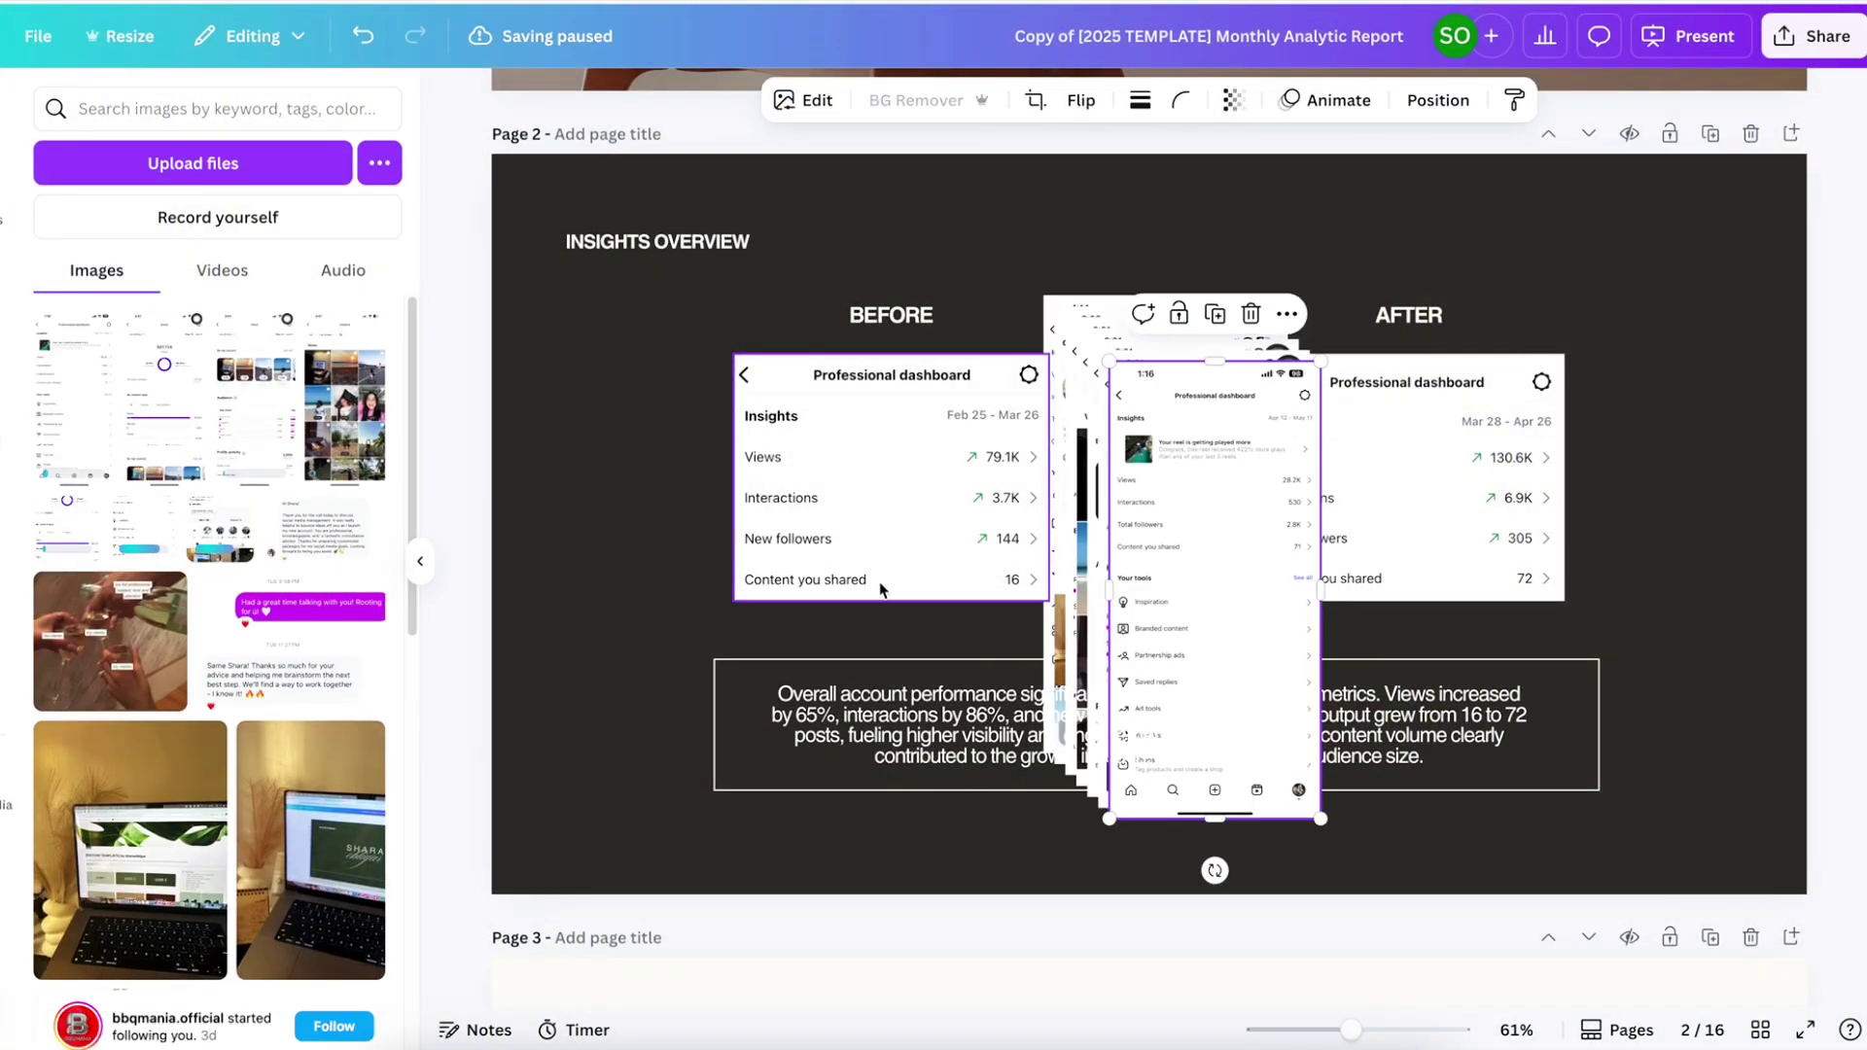
Delete the extra screenshots from the Insights Overview page and move the May 13 – Jun 11 Professional dashboard under AFTER
{"action": "left_click_drag", "start_coordinate": [1235, 642], "coordinate": [1663, 598]}
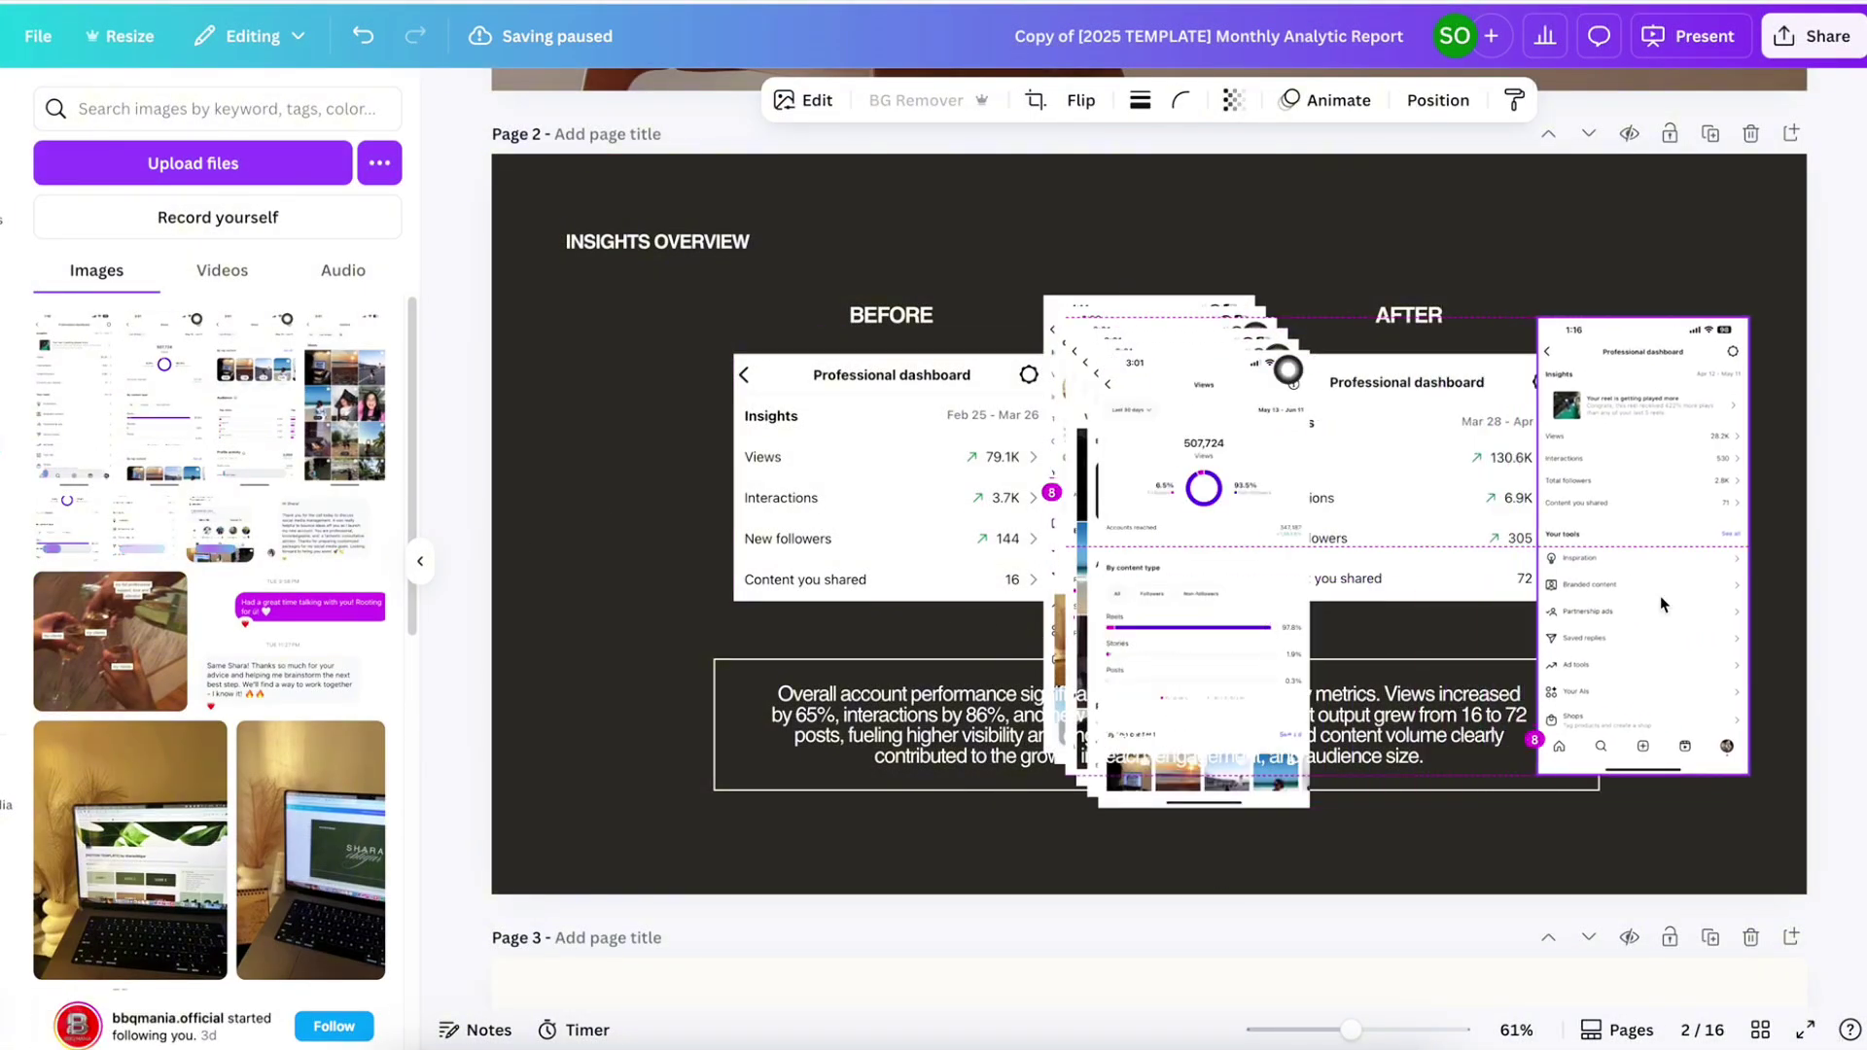
{"action": "left_click", "coordinate": [1123, 630]}
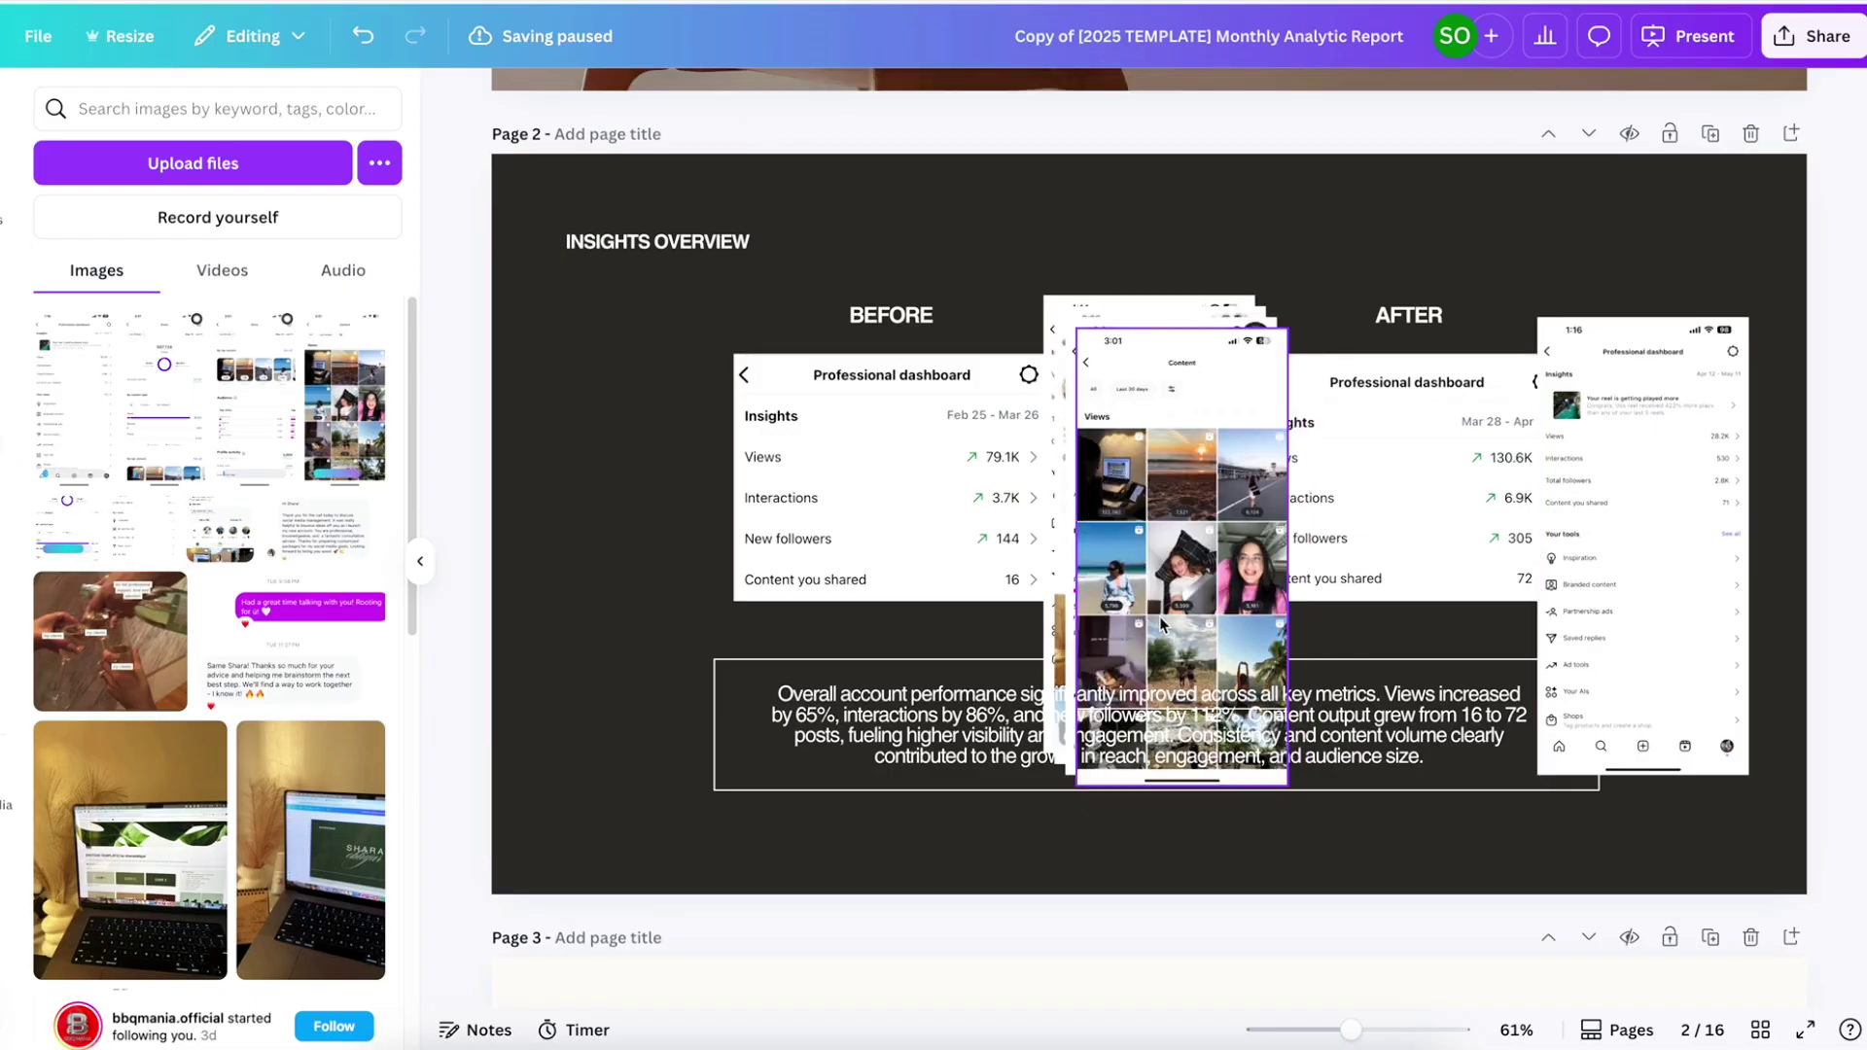
{"action": "left_click", "coordinate": [1130, 589]}
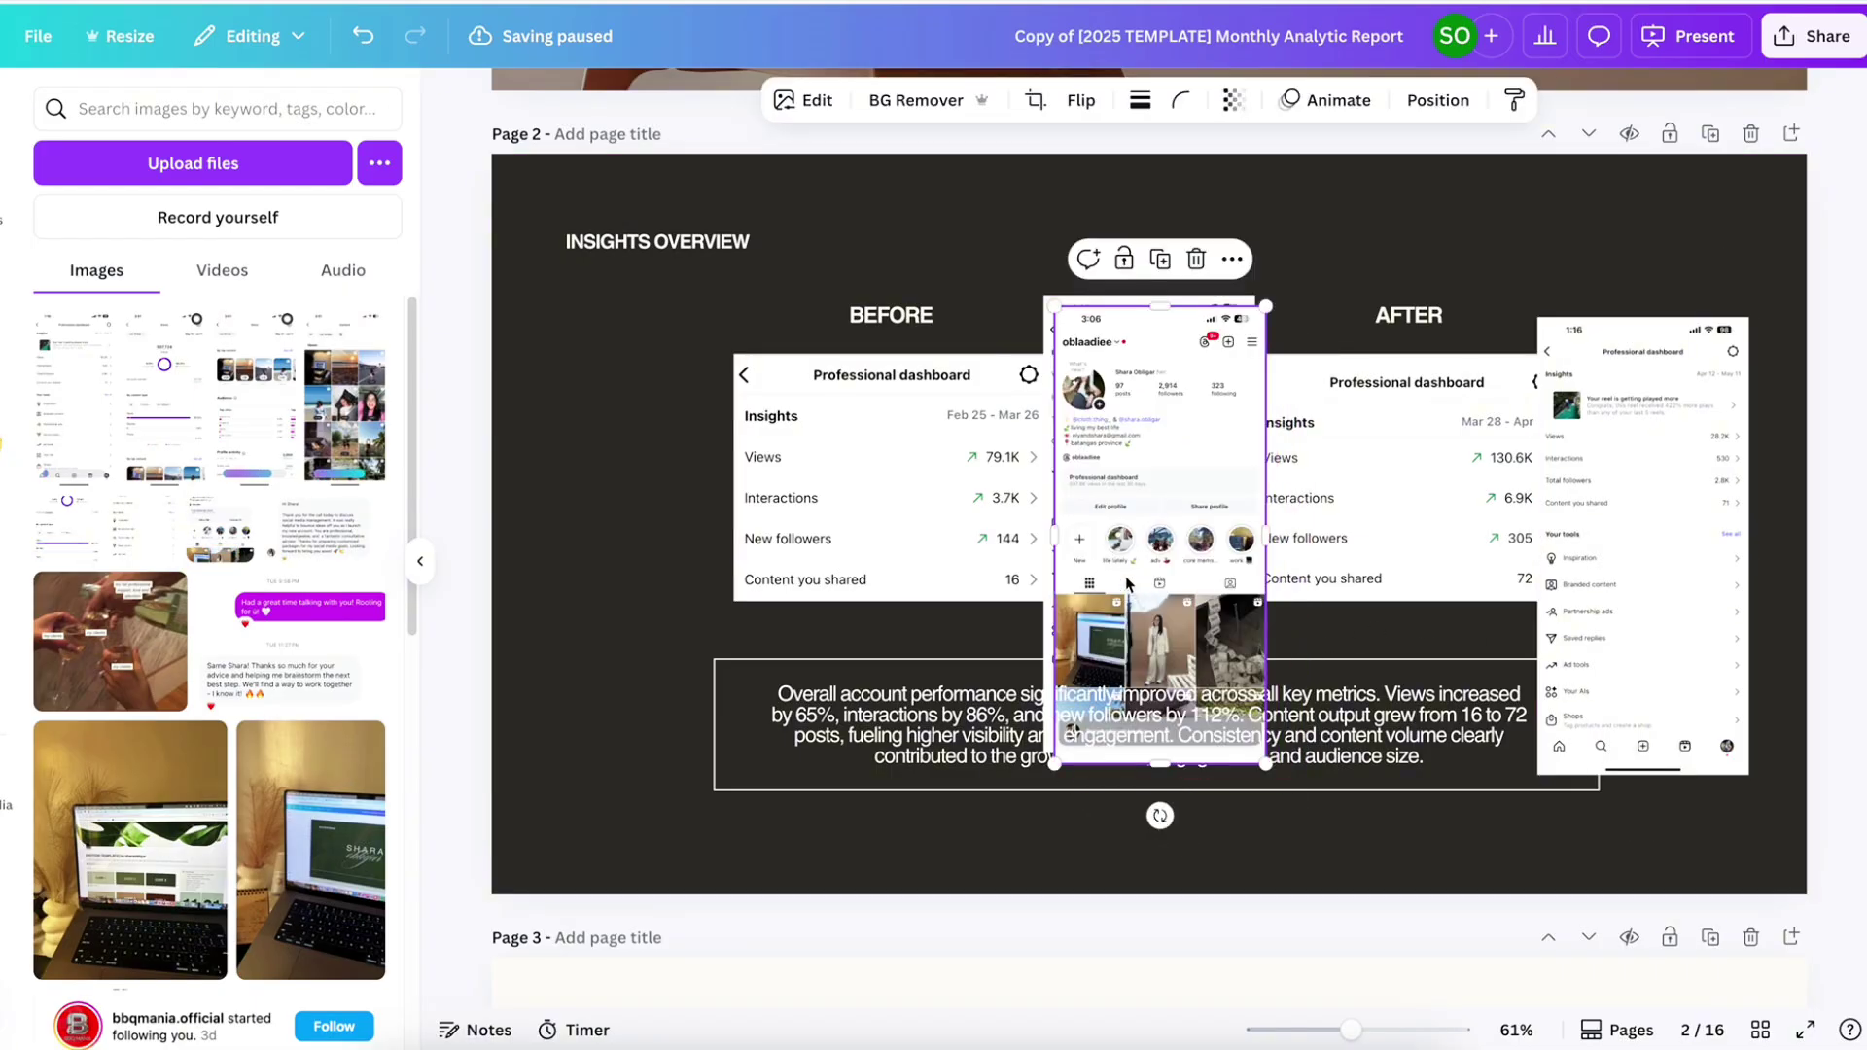
{"action": "key", "text": "Delete"}
{"action": "left_click", "coordinate": [1138, 551]}
{"action": "left_click_drag", "start_coordinate": [1138, 551], "coordinate": [1342, 515]}
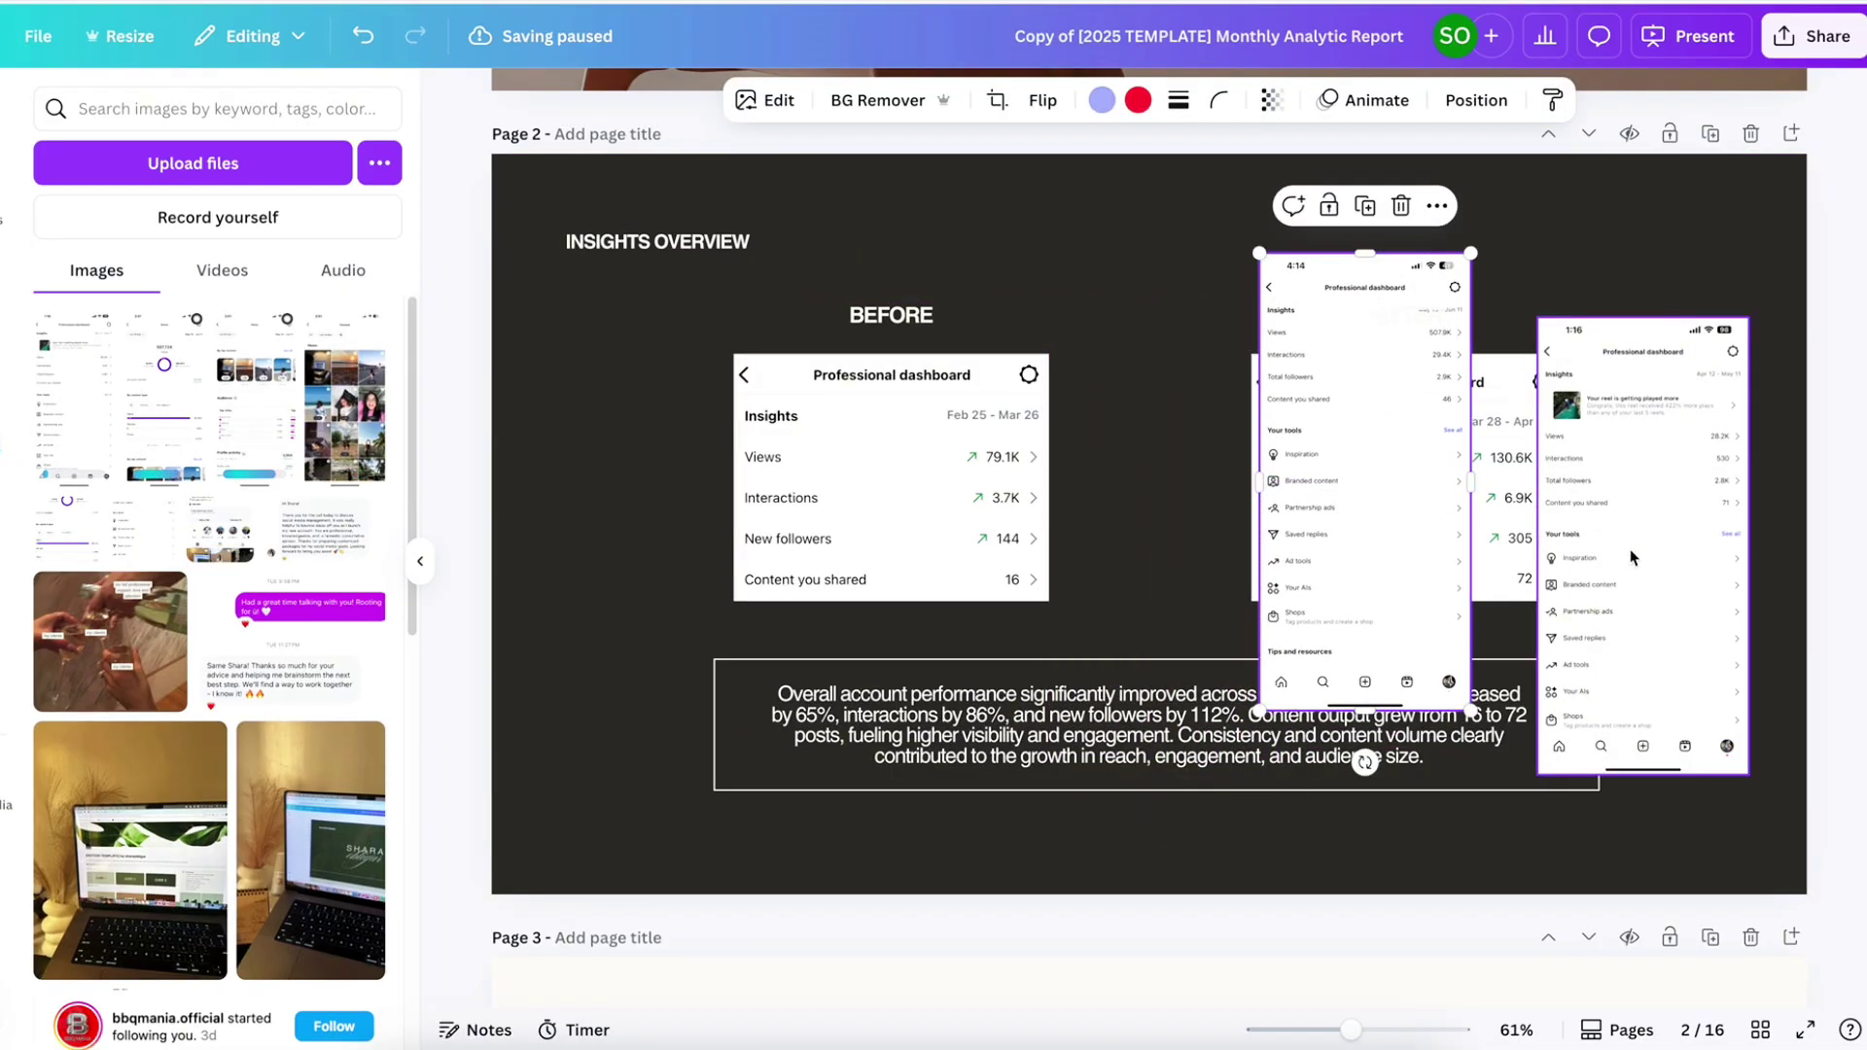
Replace the template's BEFORE image with the Apr 12 – May 11 dashboard, cropped to its Insights metrics and enlarged under the heading
{"action": "left_click", "coordinate": [1671, 579]}
{"action": "left_click_drag", "start_coordinate": [1671, 580], "coordinate": [938, 637]}
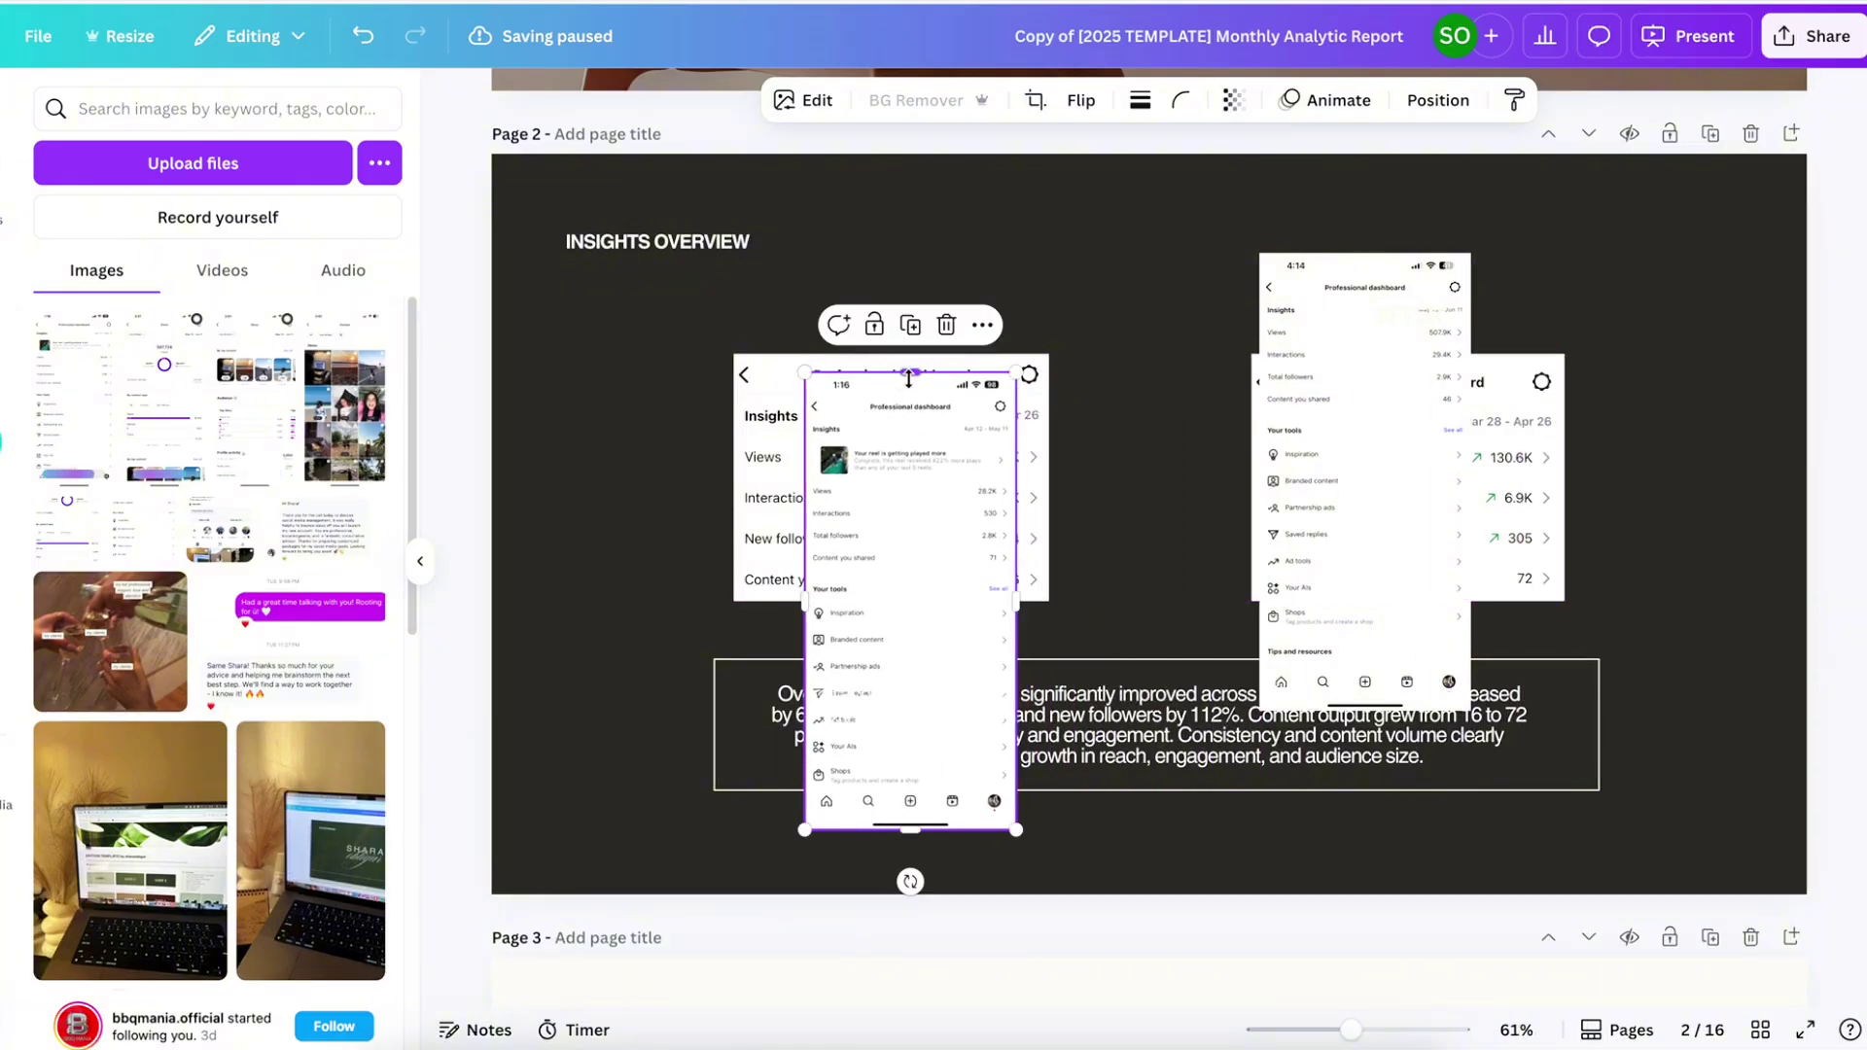
{"action": "left_click_drag", "start_coordinate": [909, 379], "coordinate": [909, 397]}
{"action": "left_click_drag", "start_coordinate": [902, 829], "coordinate": [900, 575]}
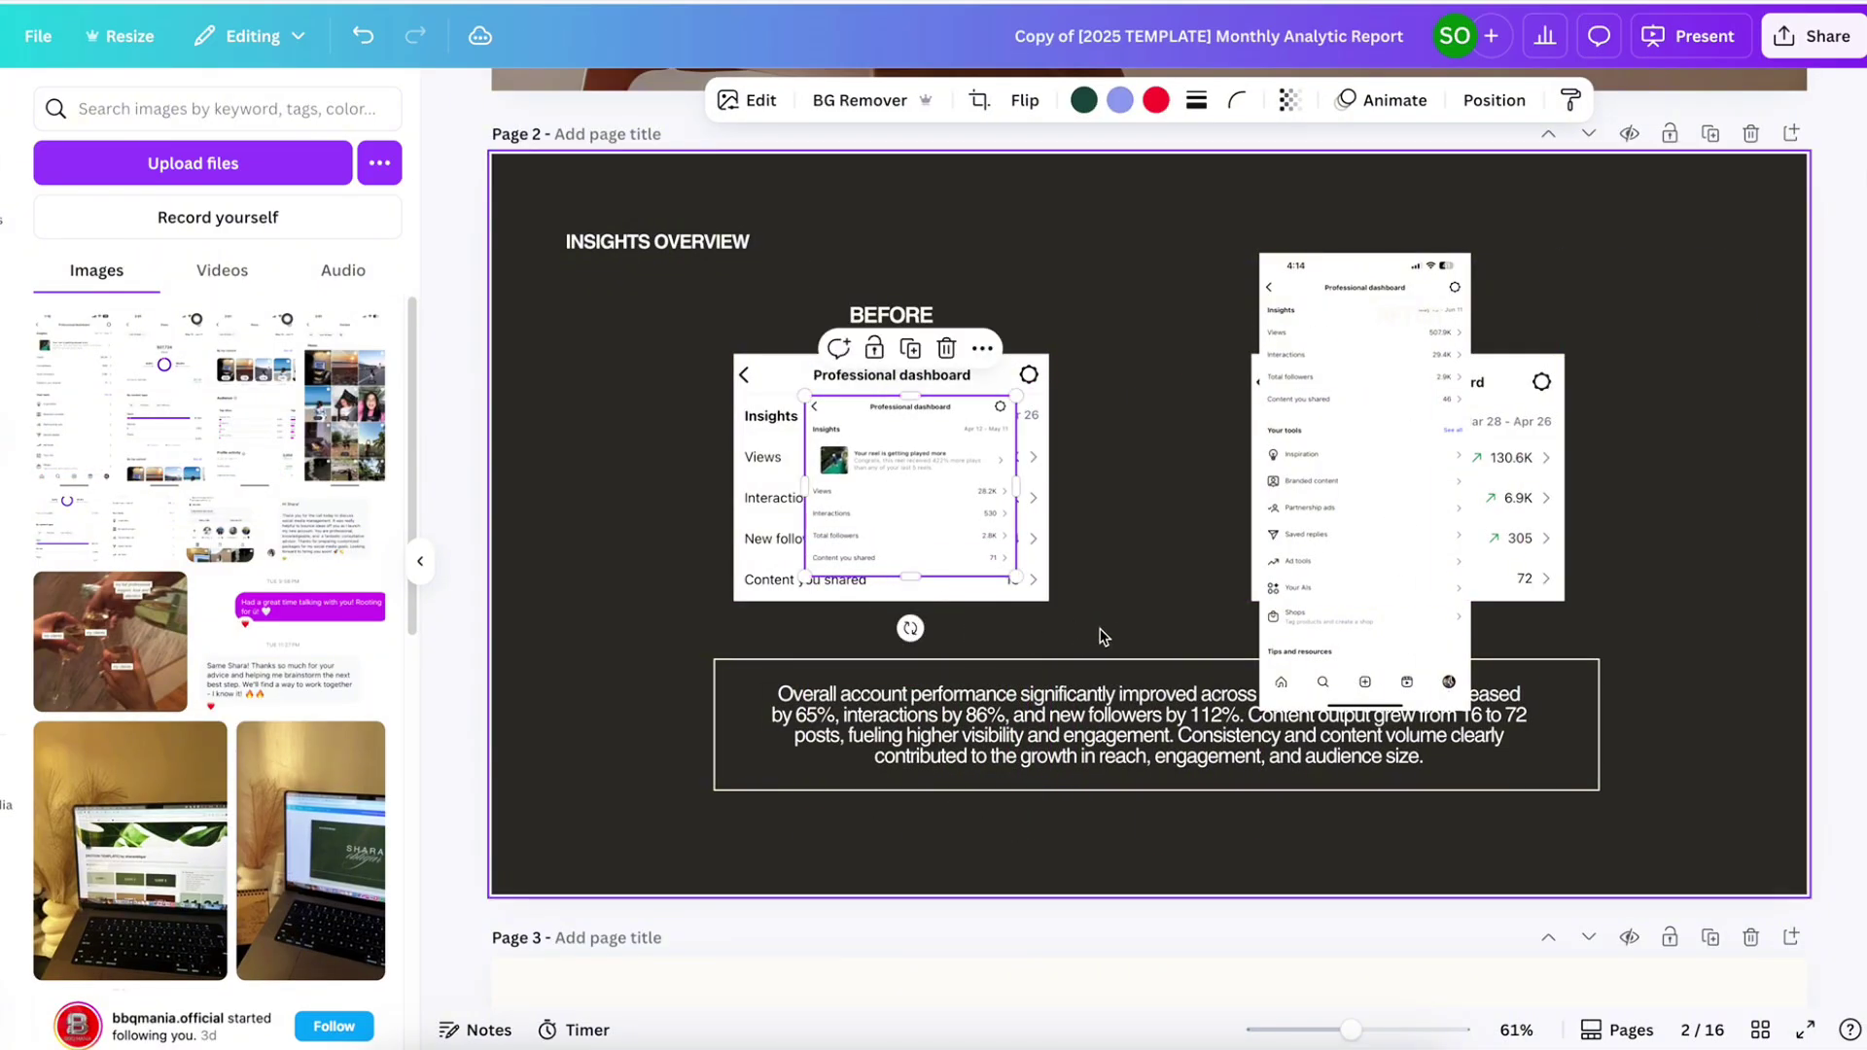
{"action": "left_click", "coordinate": [1027, 596]}
{"action": "key", "text": "Delete"}
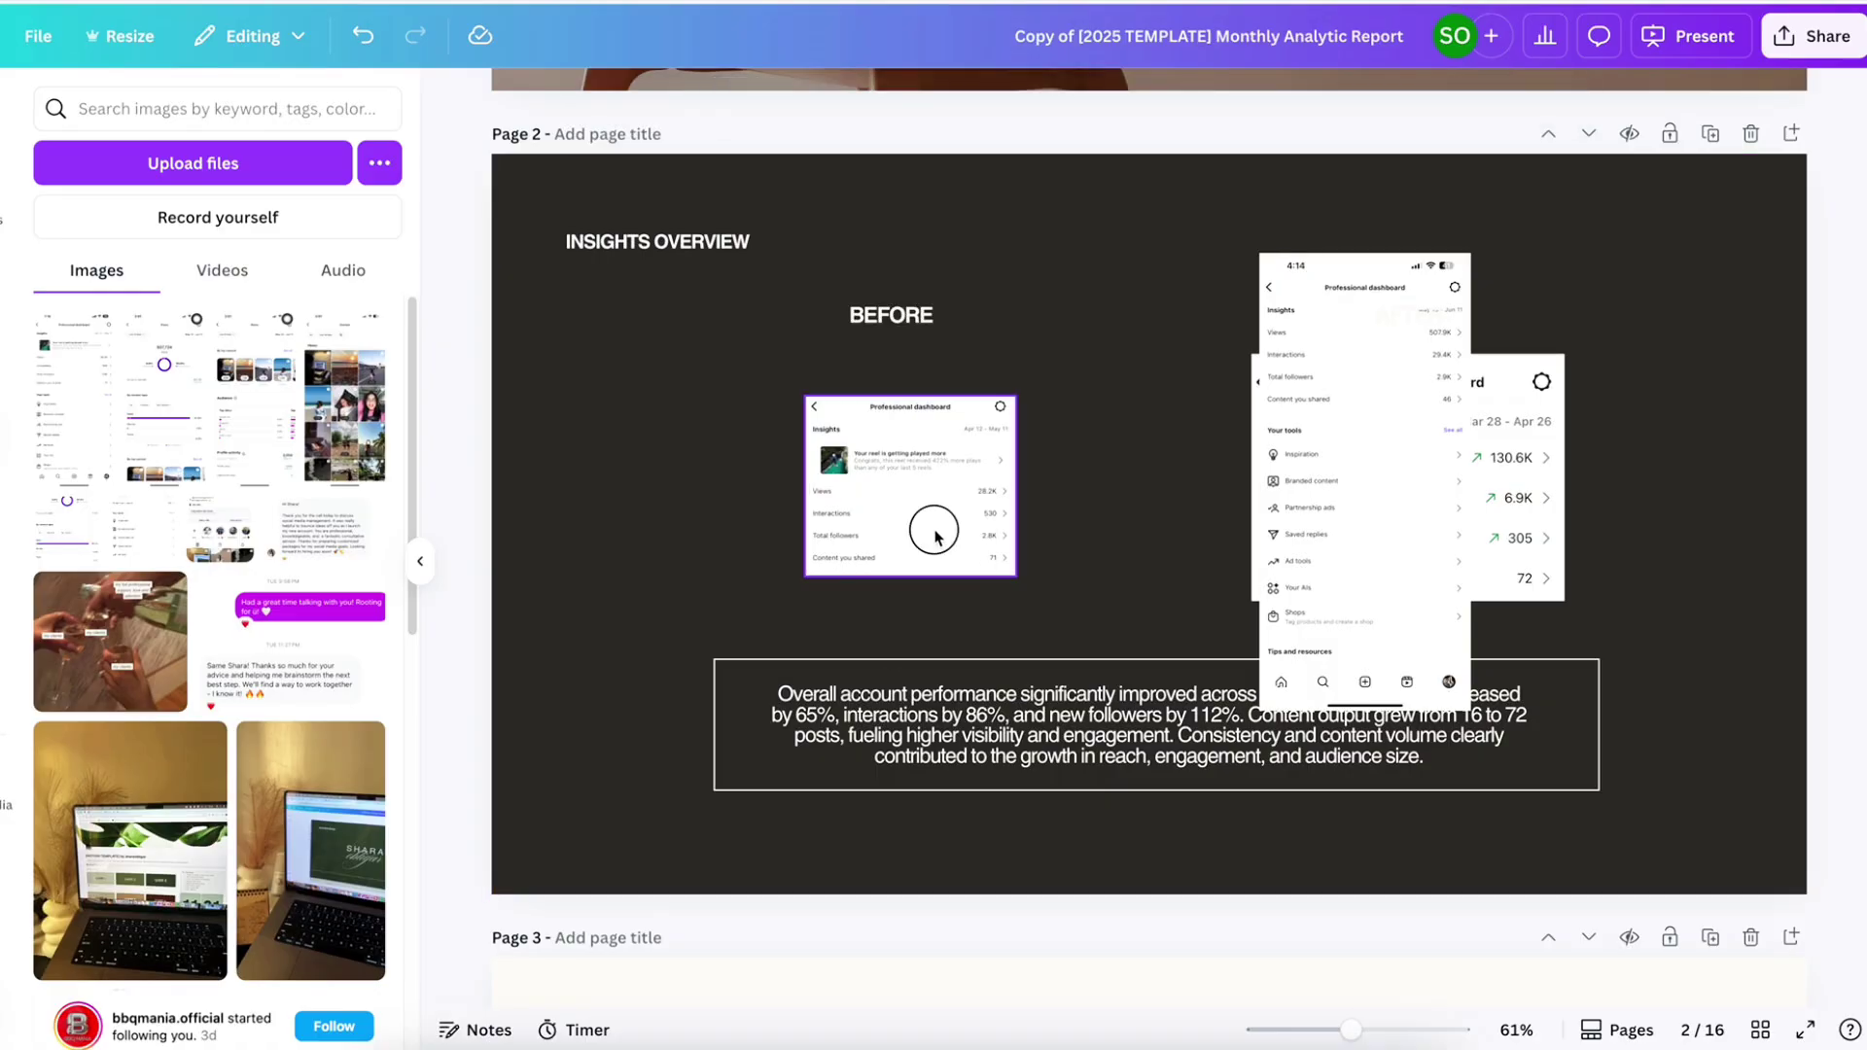
{"action": "left_click_drag", "start_coordinate": [928, 468], "coordinate": [950, 534]}
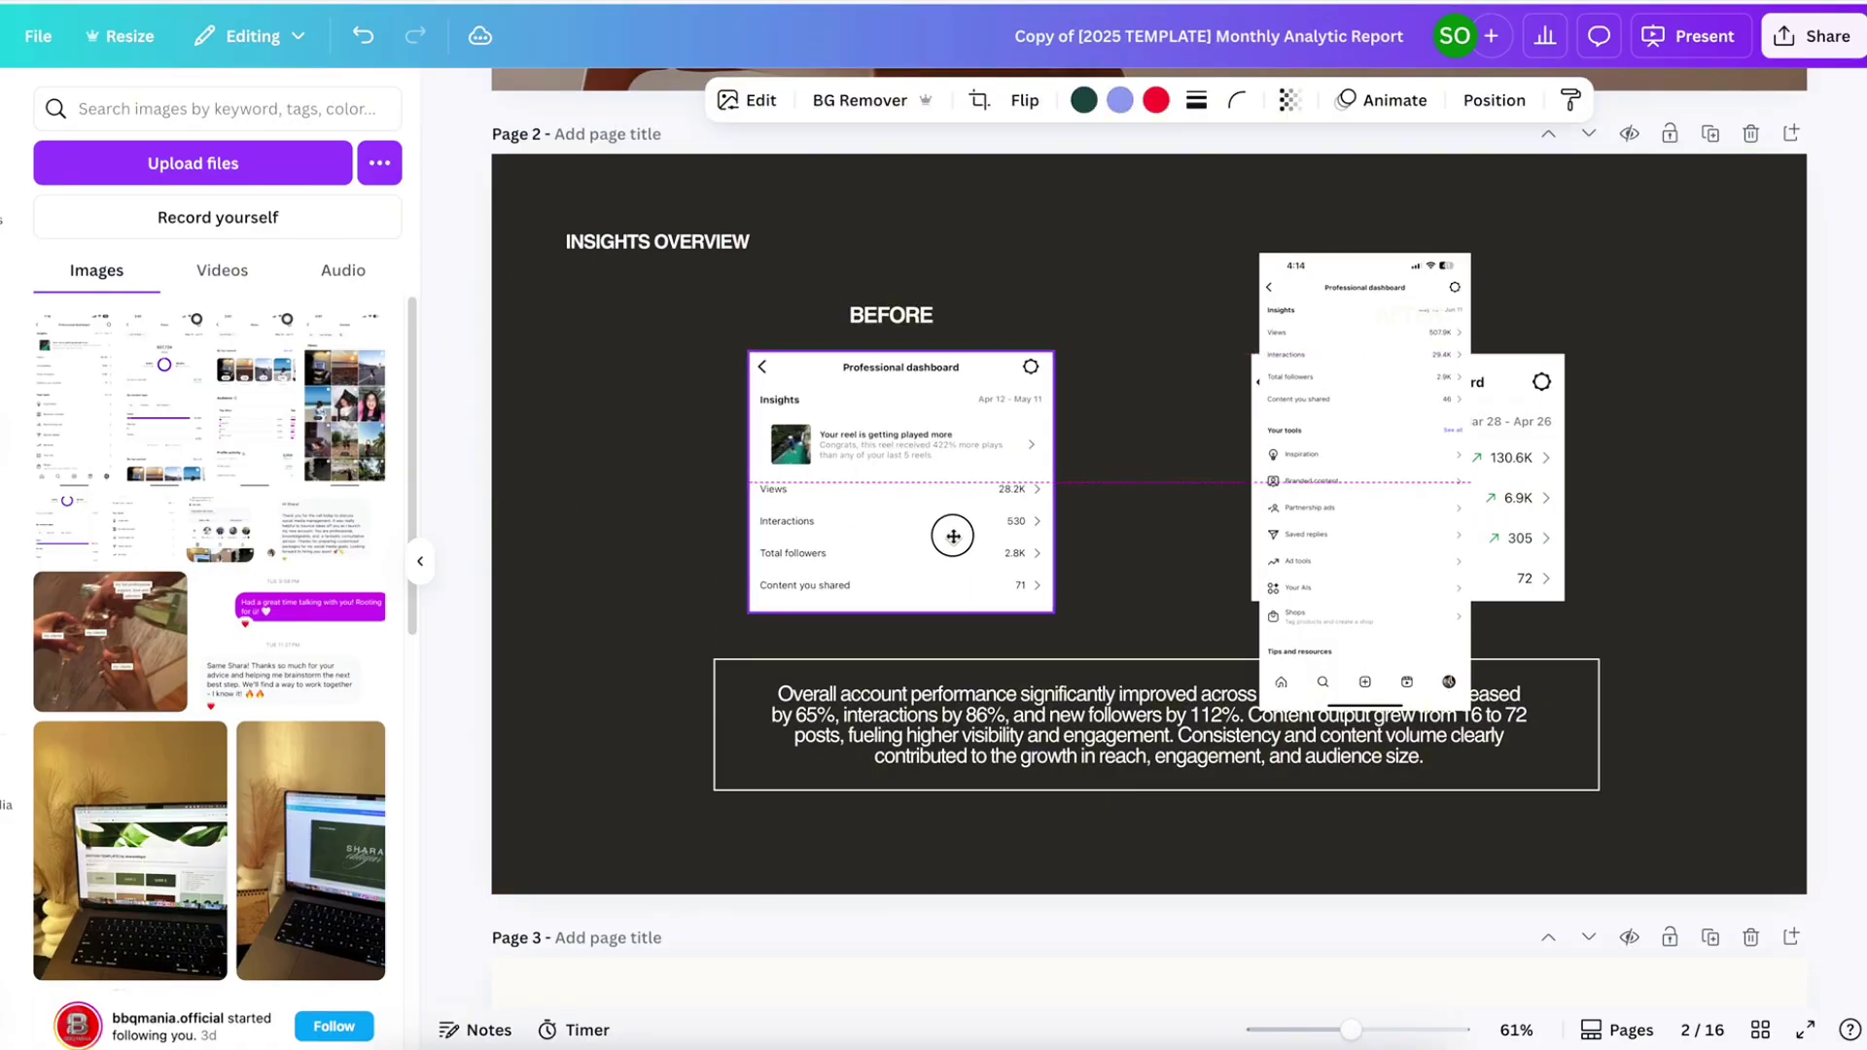
Replace the template's AFTER image with the May 13 – Jun 11 dashboard, cropped to its Insights metrics and enlarged under the heading
{"action": "left_click", "coordinate": [1498, 569]}
{"action": "key", "text": "Delete"}
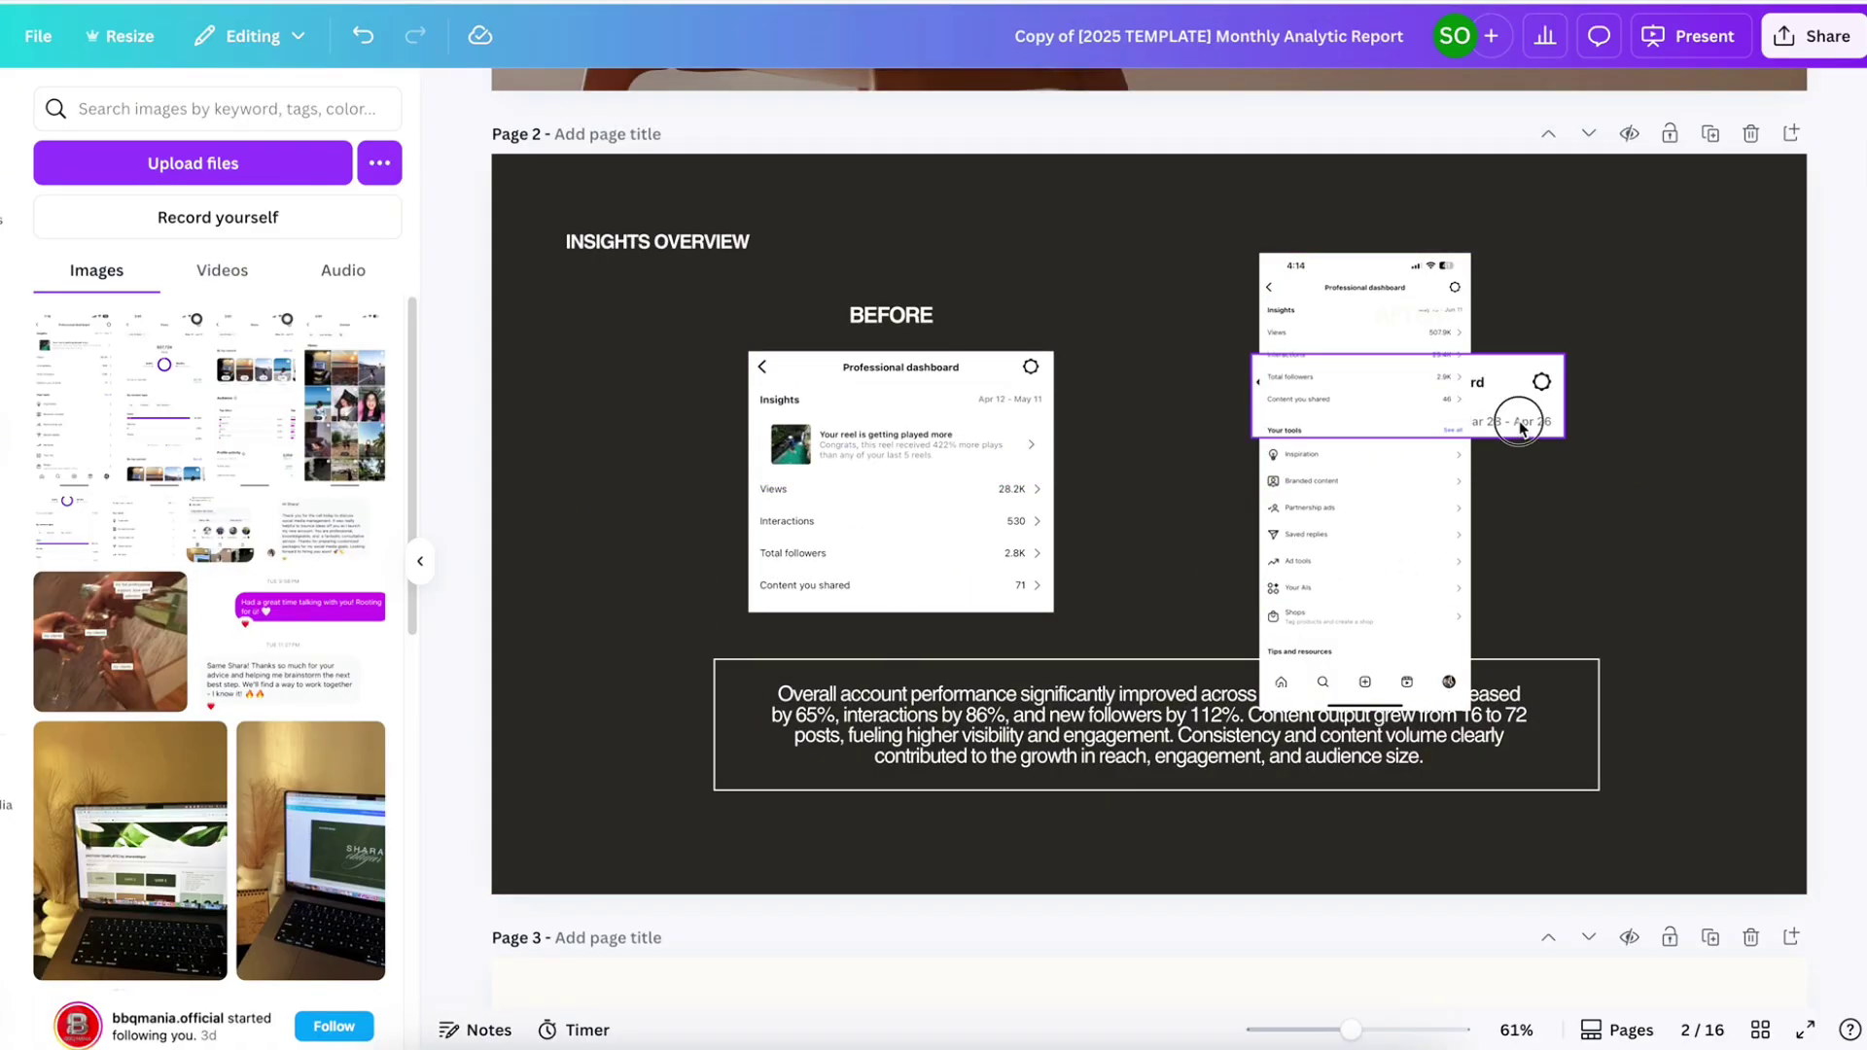
{"action": "left_click", "coordinate": [1333, 502]}
{"action": "left_click_drag", "start_coordinate": [1360, 803], "coordinate": [1362, 510]}
{"action": "left_click_drag", "start_coordinate": [1365, 351], "coordinate": [1364, 369]}
{"action": "left_click_drag", "start_coordinate": [1368, 452], "coordinate": [1331, 433]}
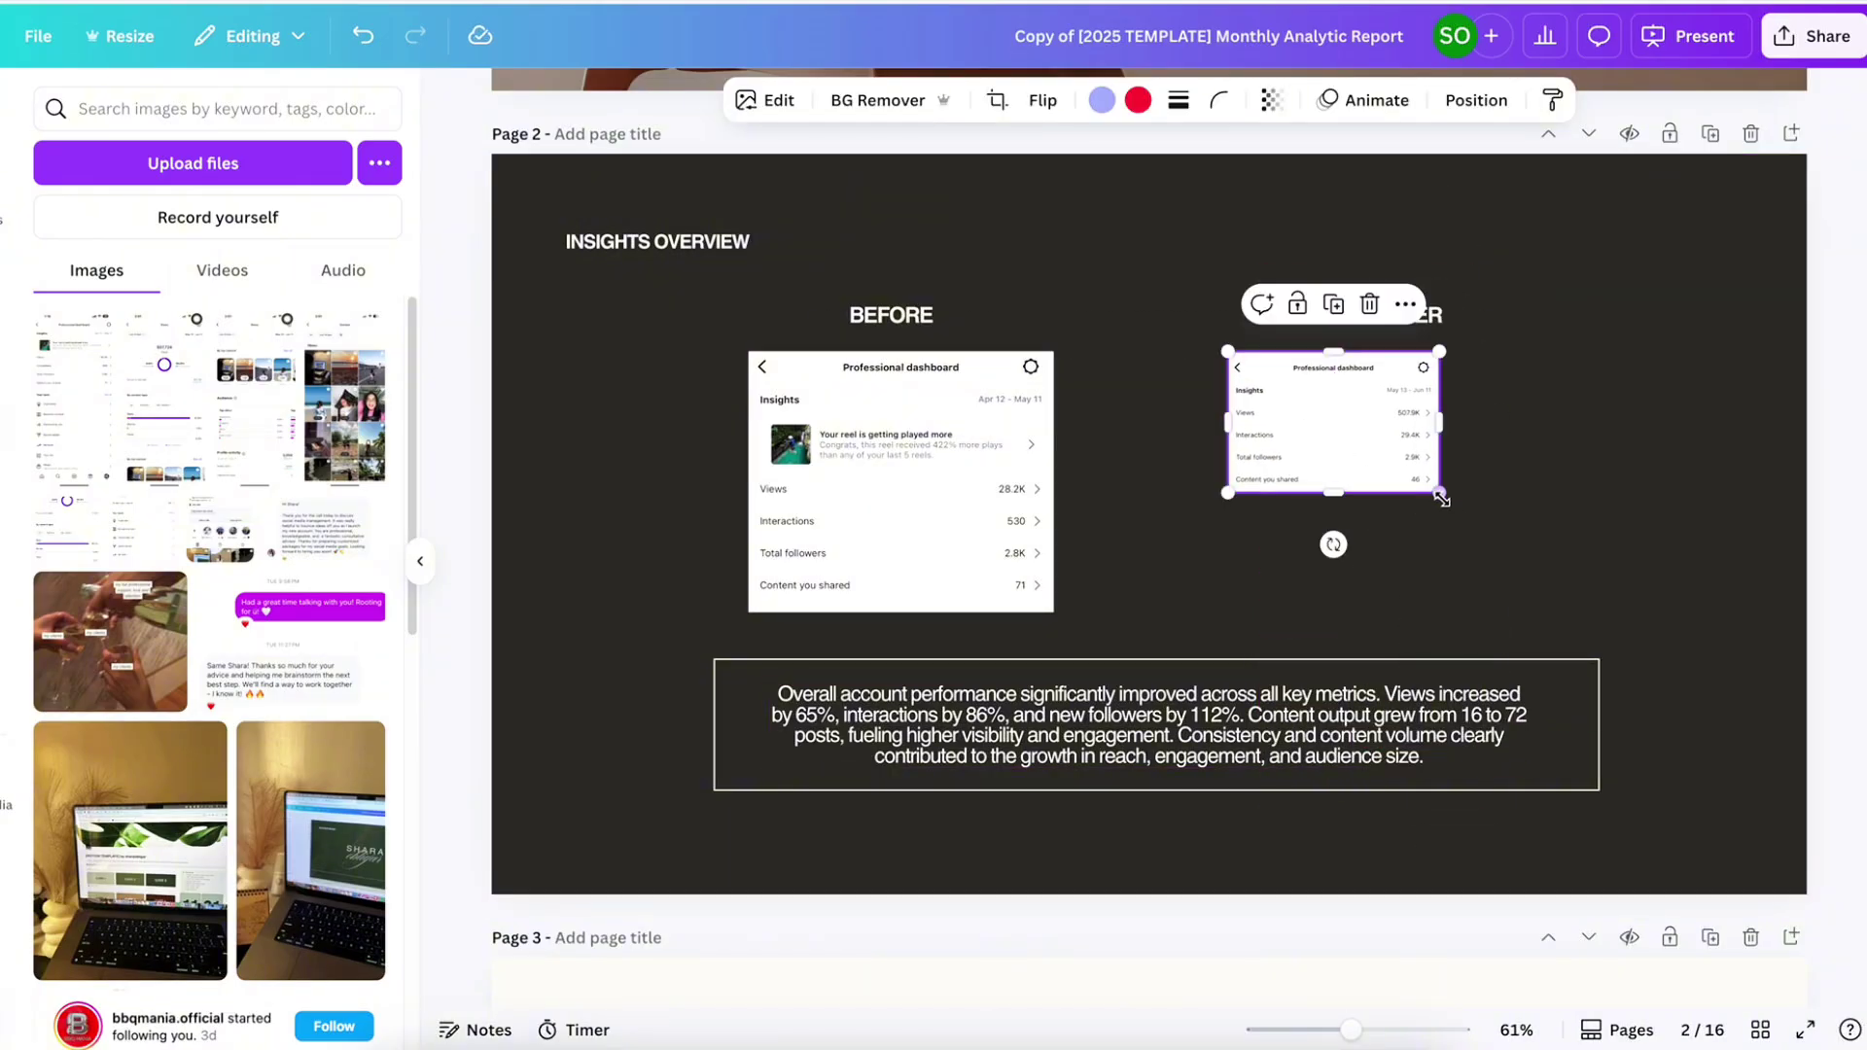
{"action": "left_click_drag", "start_coordinate": [1439, 492], "coordinate": [1578, 635]}
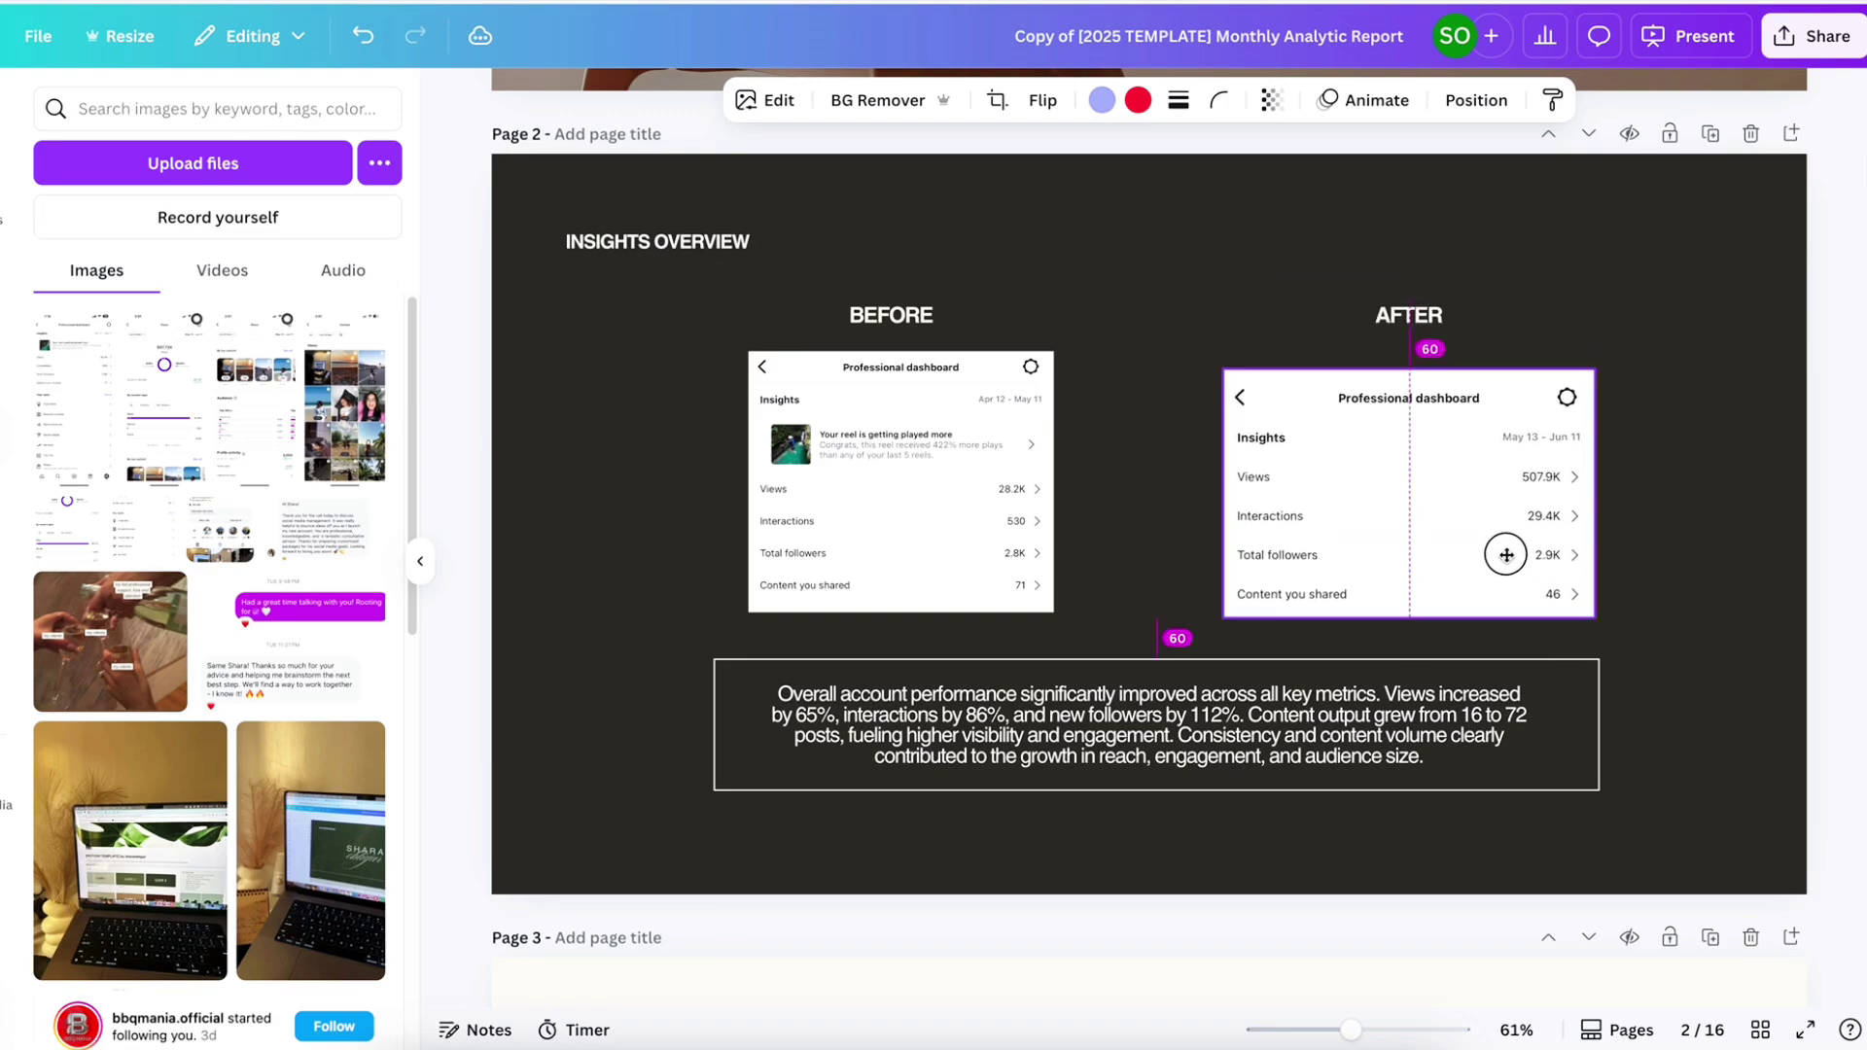
{"action": "left_click_drag", "start_coordinate": [1509, 530], "coordinate": [1483, 530]}
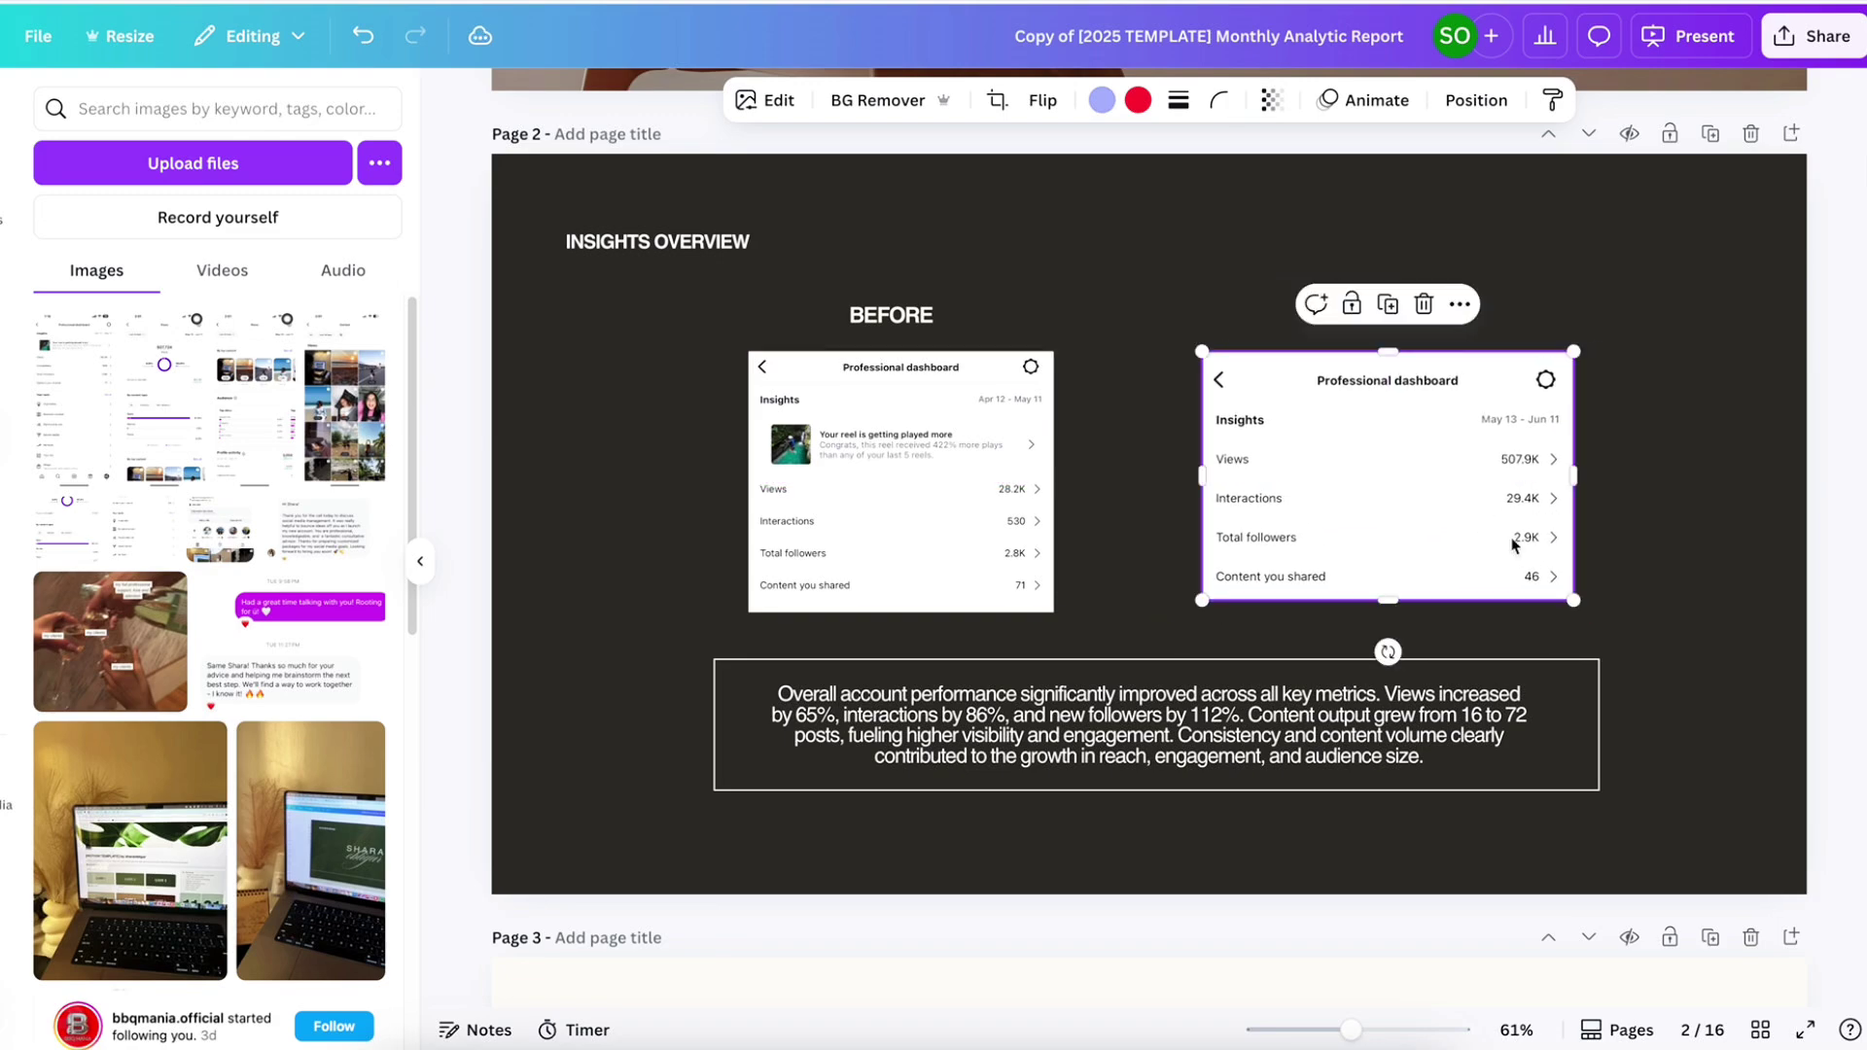
Line up the AFTER dashboard screenshot with the top edge of the BEFORE one
{"action": "left_click", "coordinate": [1620, 543]}
{"action": "left_click", "coordinate": [903, 525]}
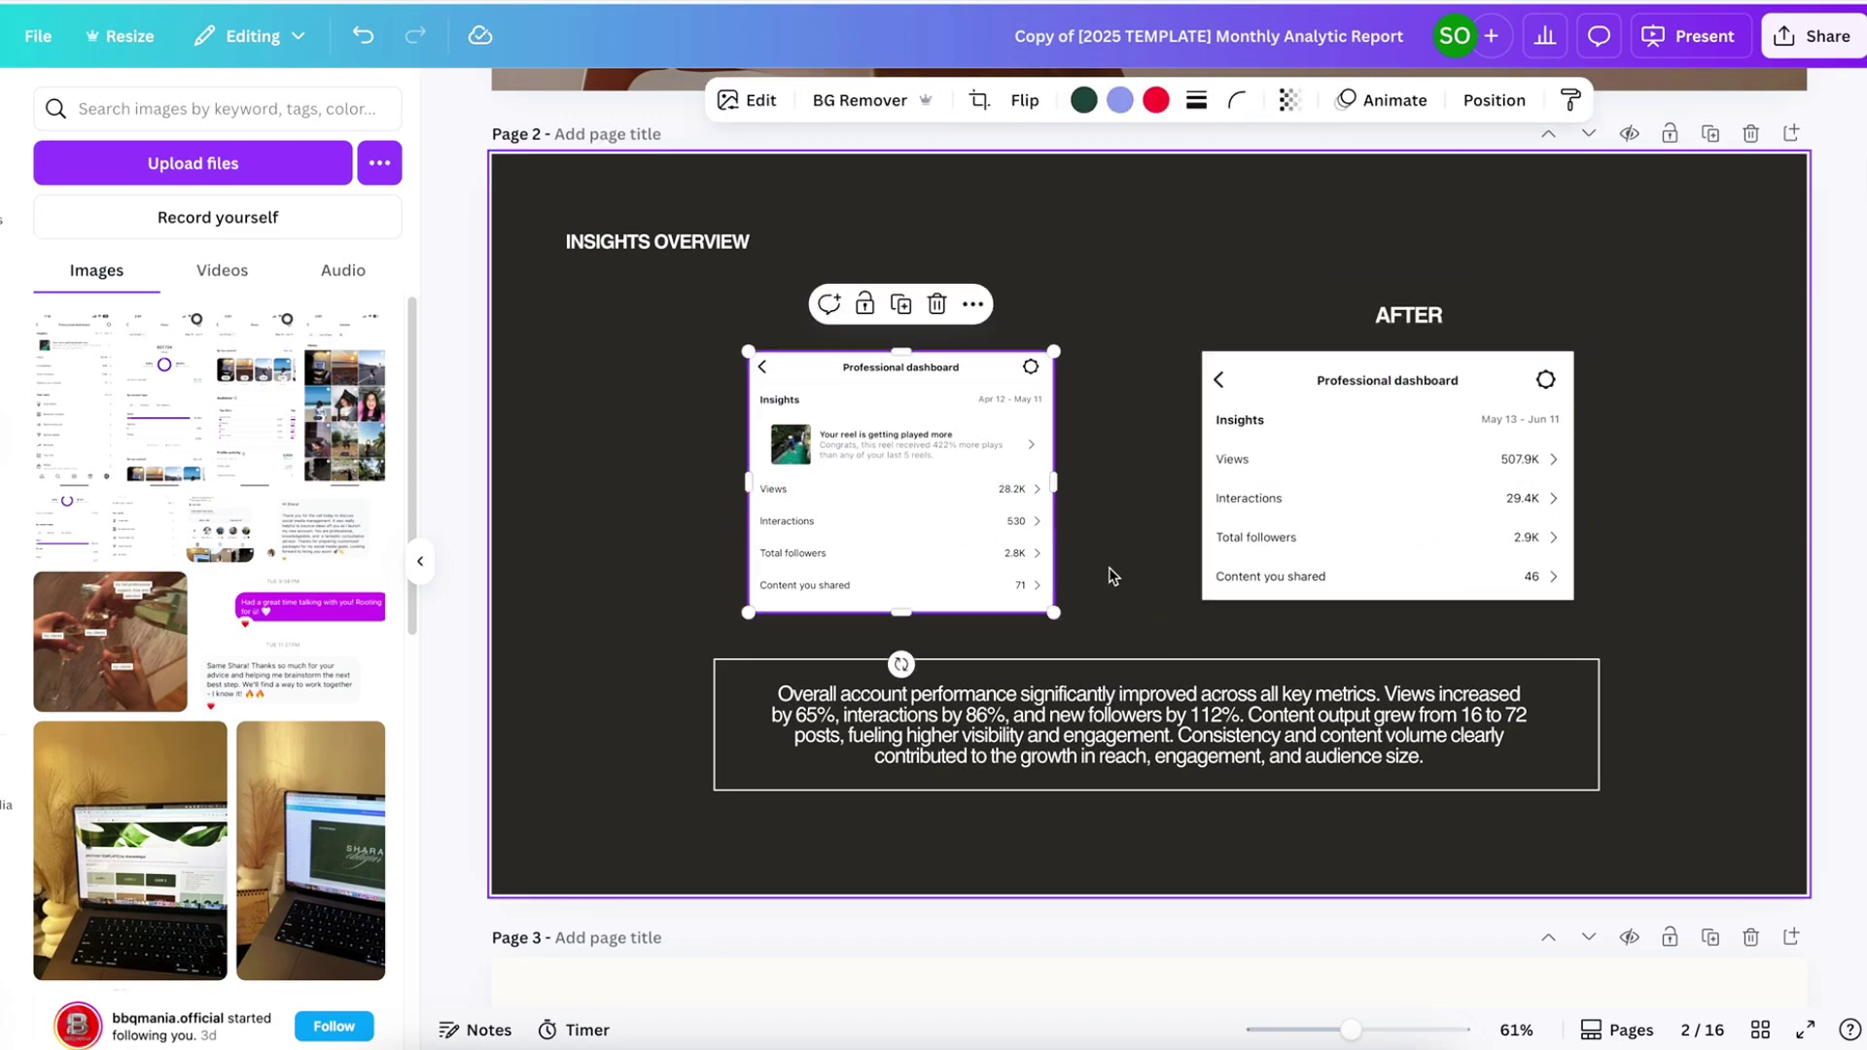
{"action": "left_click", "coordinate": [1115, 578]}
{"action": "left_click", "coordinate": [1011, 523]}
{"action": "left_click", "coordinate": [1383, 552]}
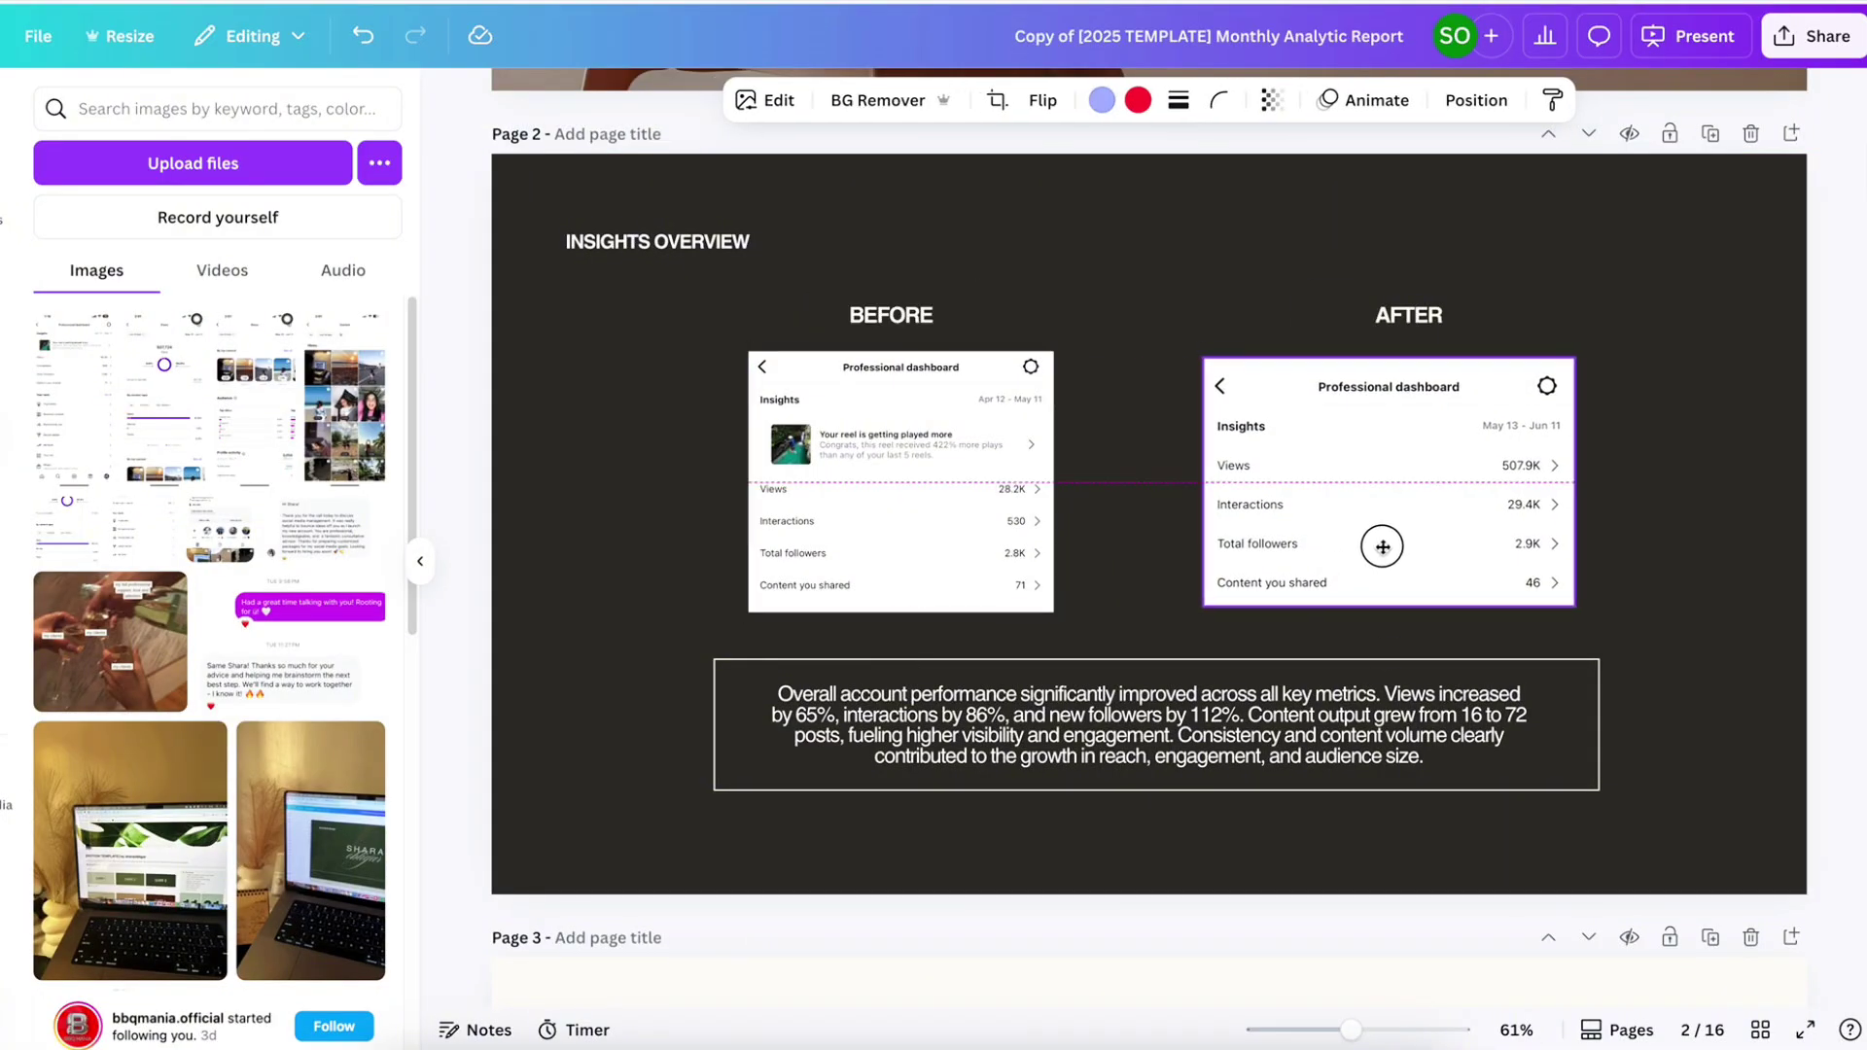
{"action": "left_click", "coordinate": [1734, 562]}
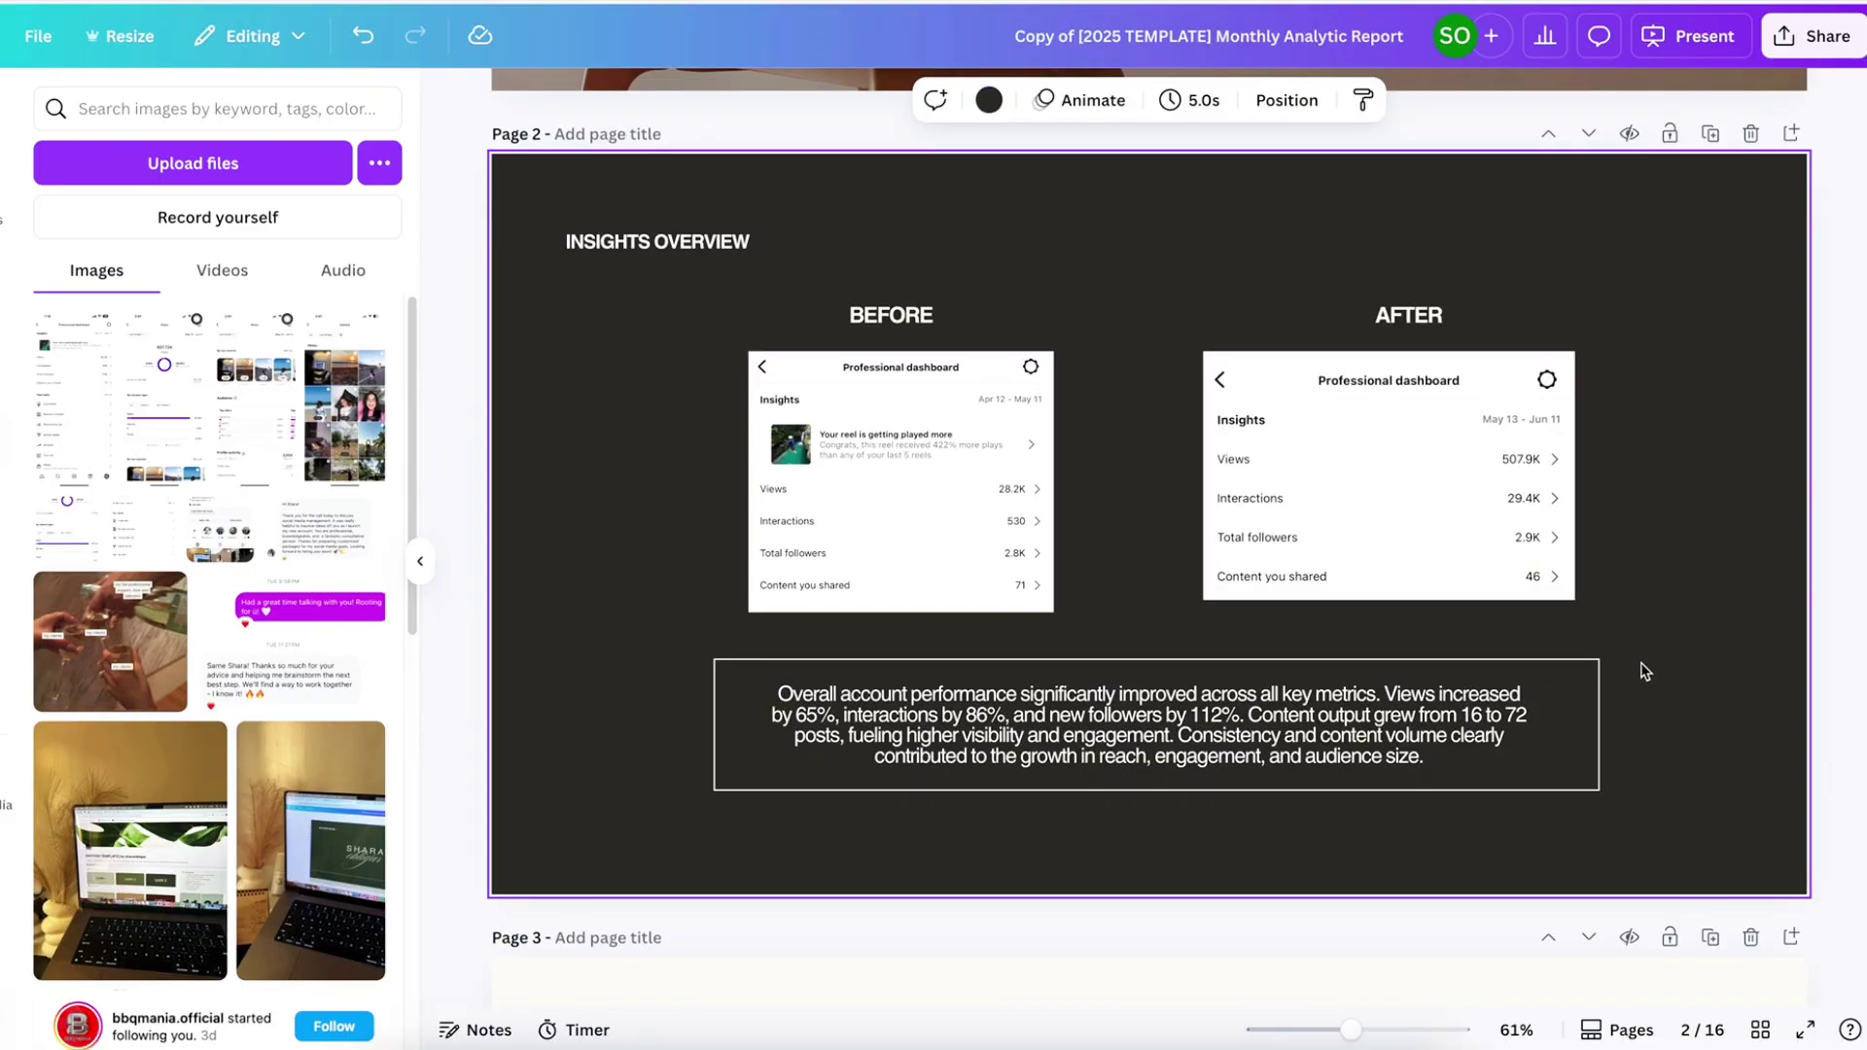
Review the Insights Overview's summary paragraph against the BEFORE and AFTER dashboard figures
{"action": "double_click", "coordinate": [1136, 728]}
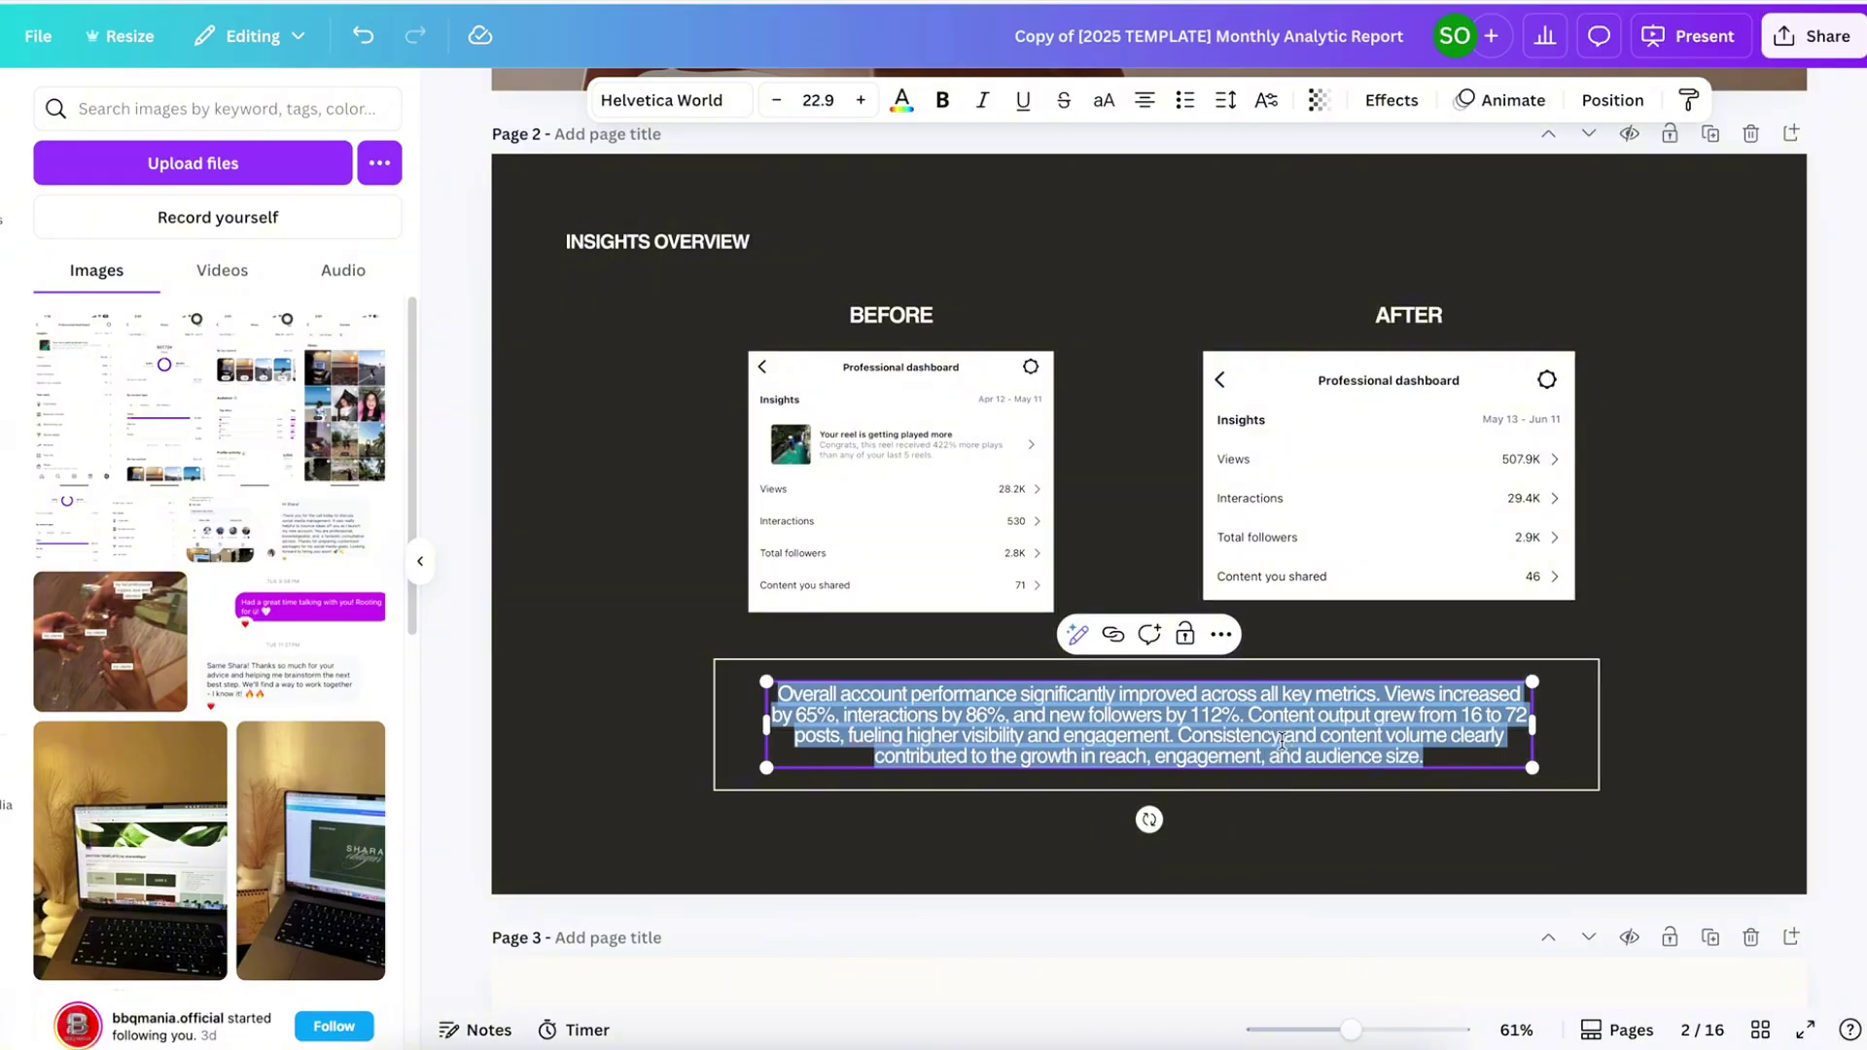
{"action": "key", "text": "Escape"}
{"action": "left_click", "coordinate": [1024, 454]}
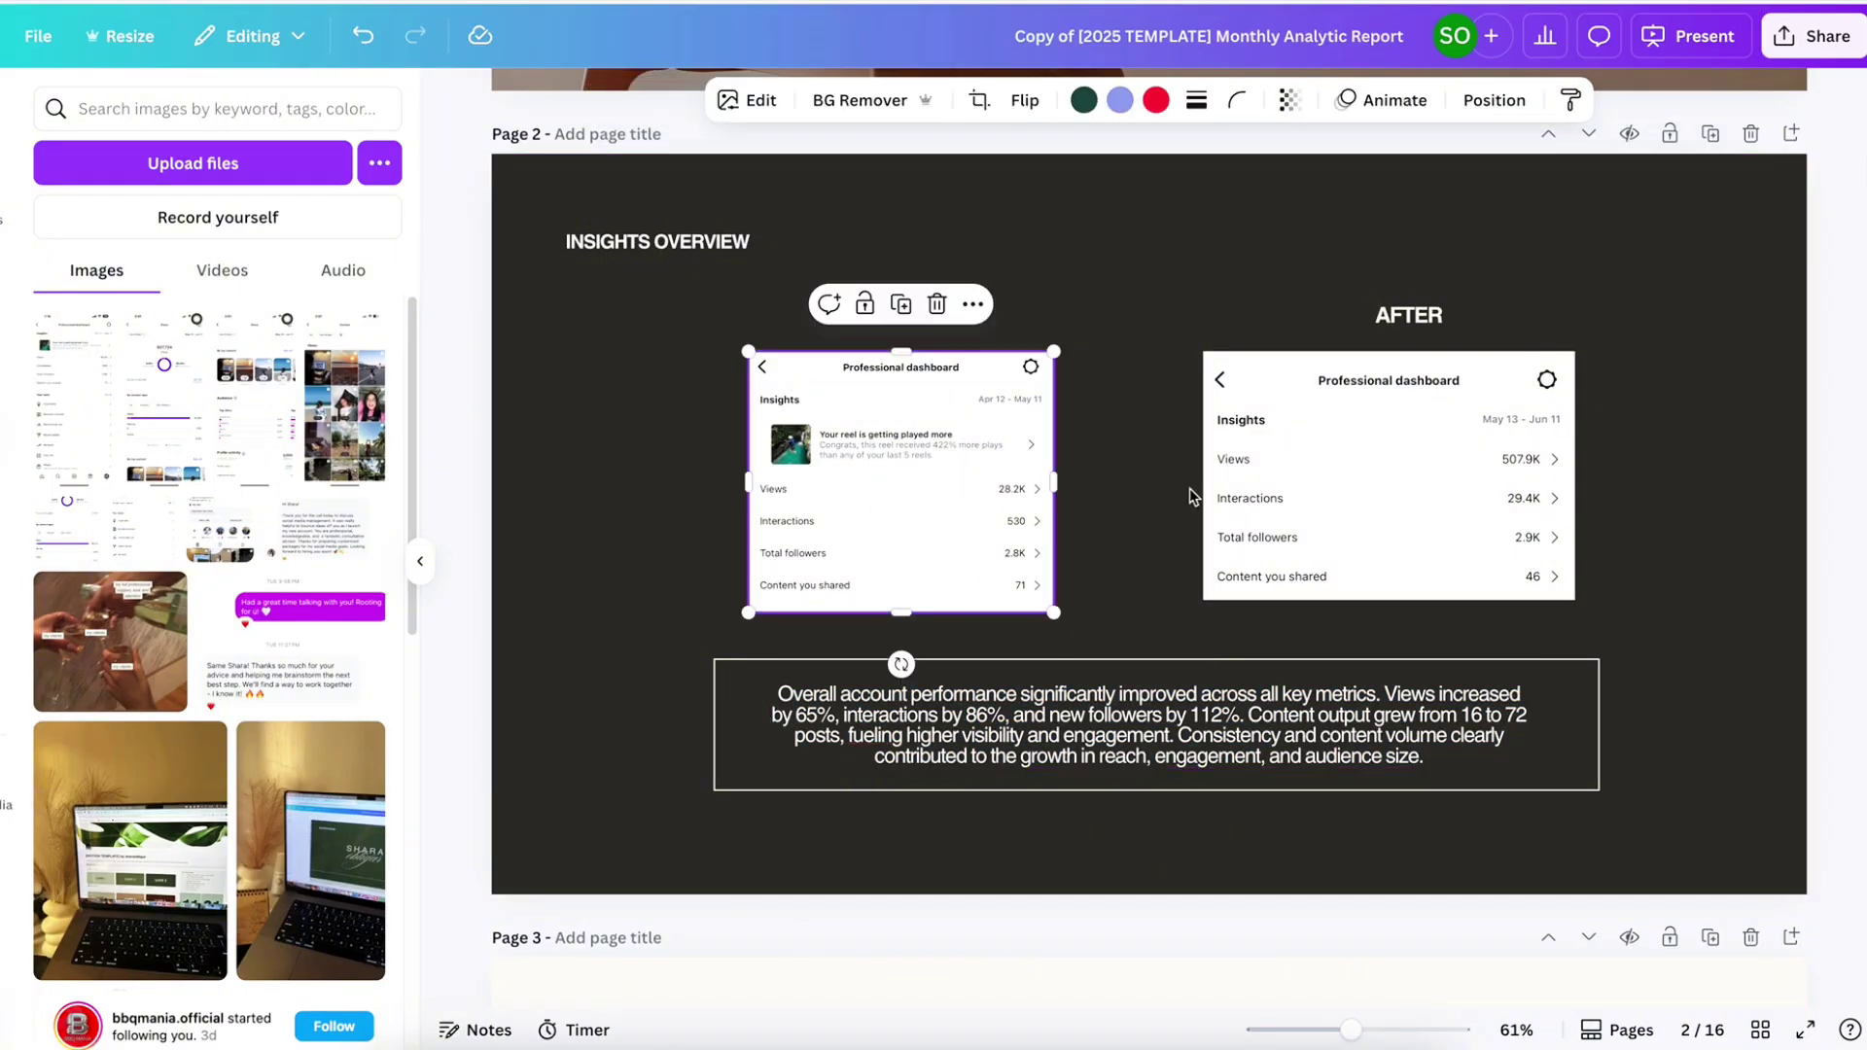
{"action": "key", "text": "Escape"}
{"action": "left_click", "coordinate": [1396, 458]}
{"action": "left_click", "coordinate": [960, 464]}
{"action": "left_click", "coordinate": [1283, 476]}
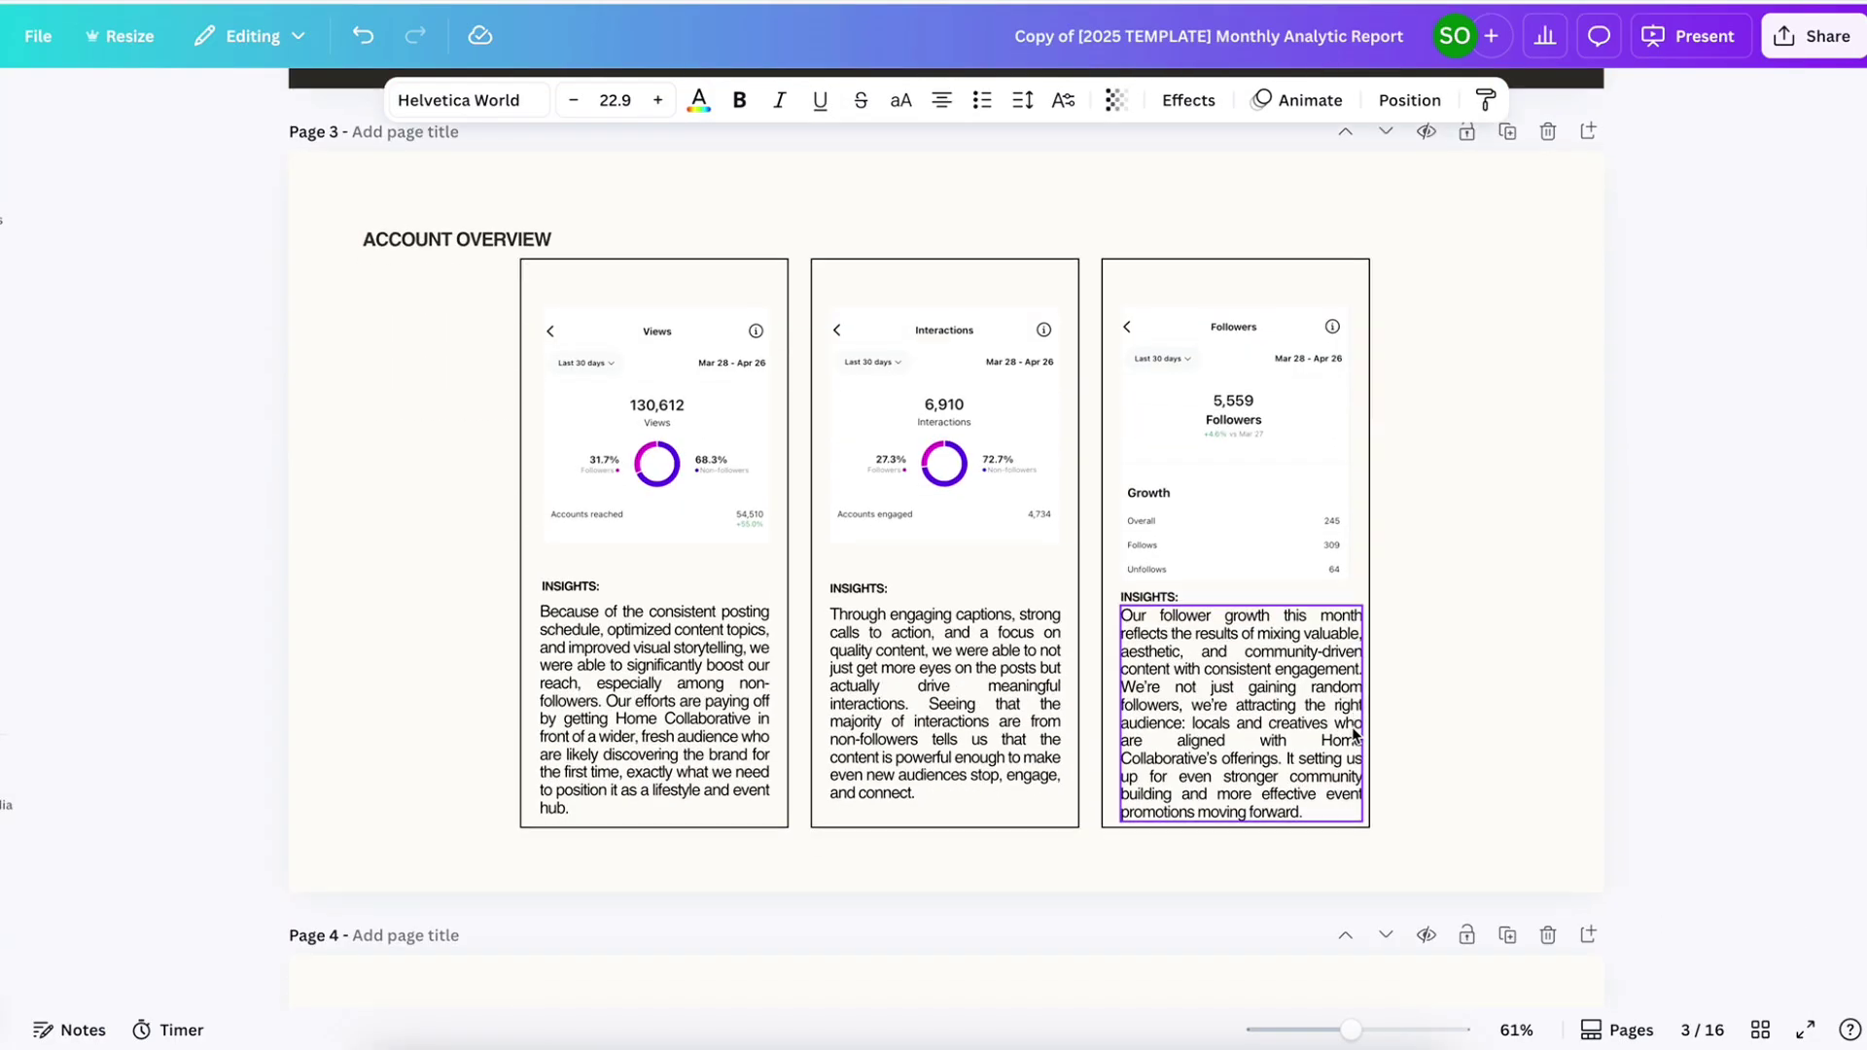
Add the uploaded Views, Followers and Interactions screenshots to the Account Overview page, moving Followers and Interactions clear of the Views screenshot
{"action": "left_click", "coordinate": [870, 494]}
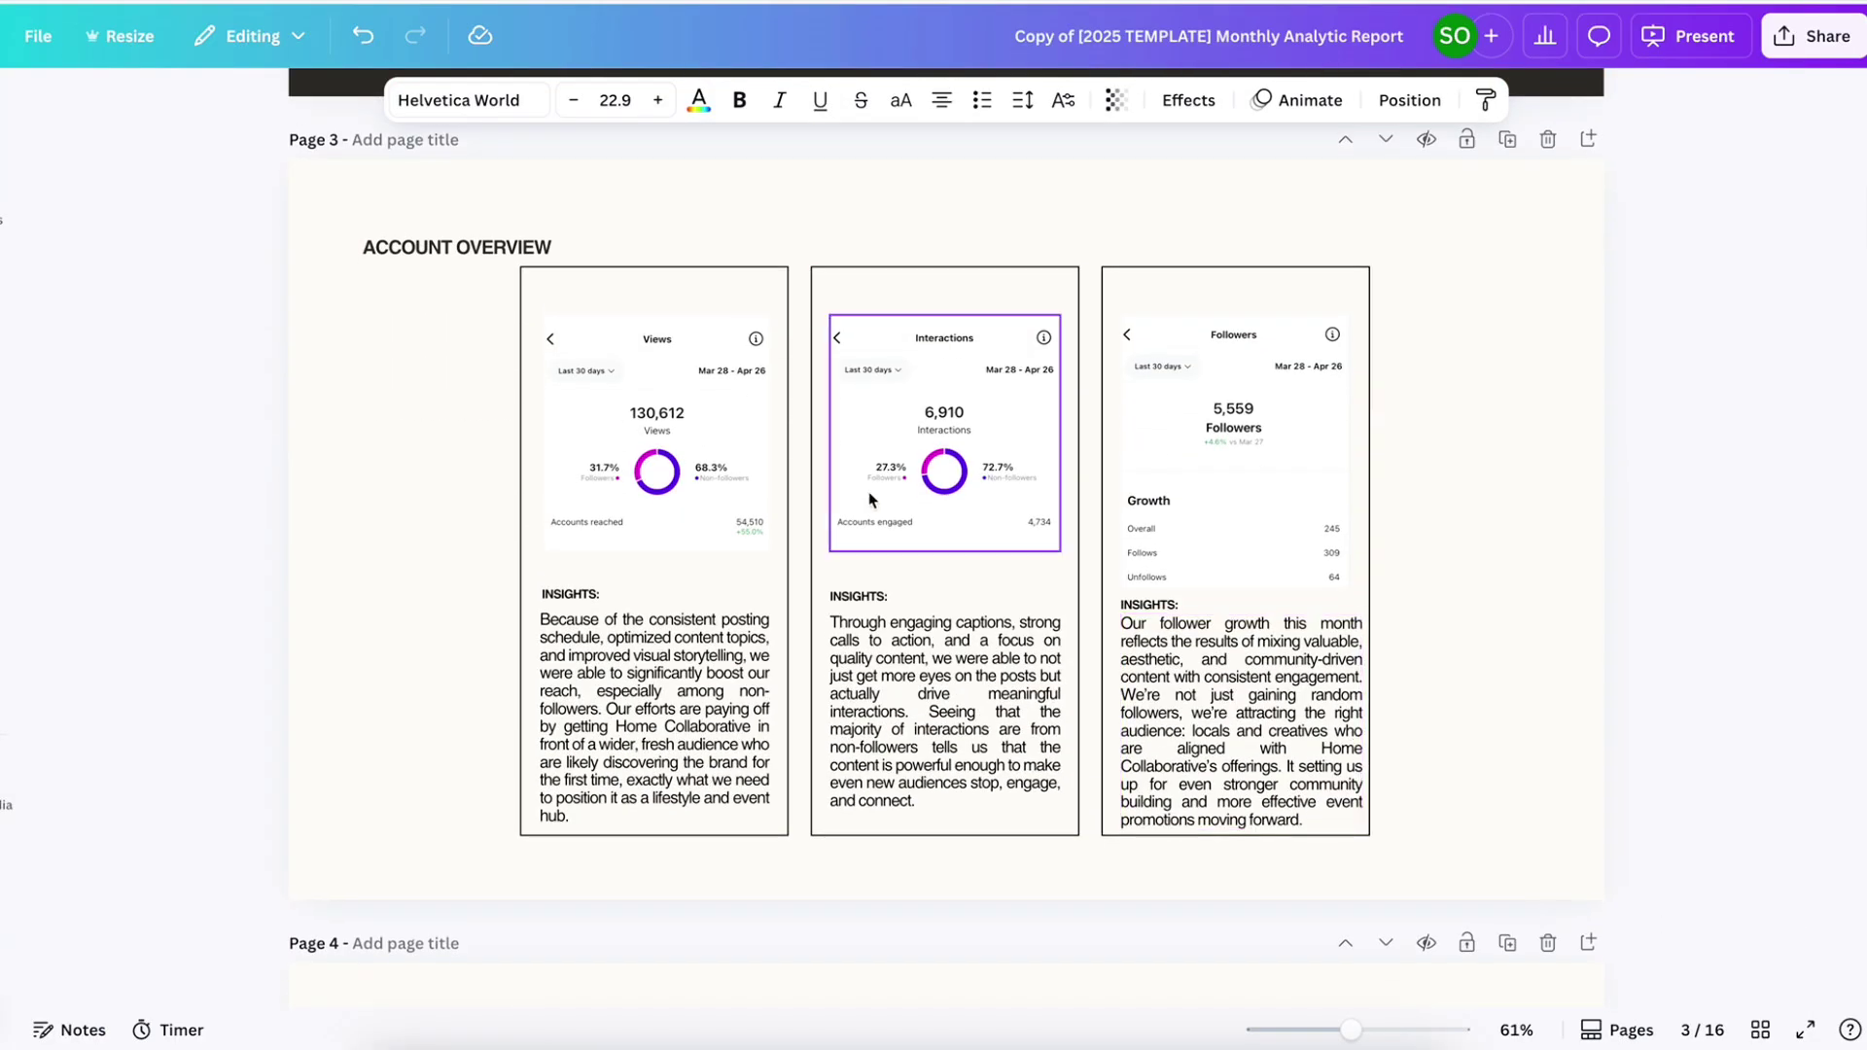
{"action": "left_click", "coordinate": [671, 457]}
{"action": "left_click", "coordinate": [934, 457]}
{"action": "left_click", "coordinate": [1235, 467]}
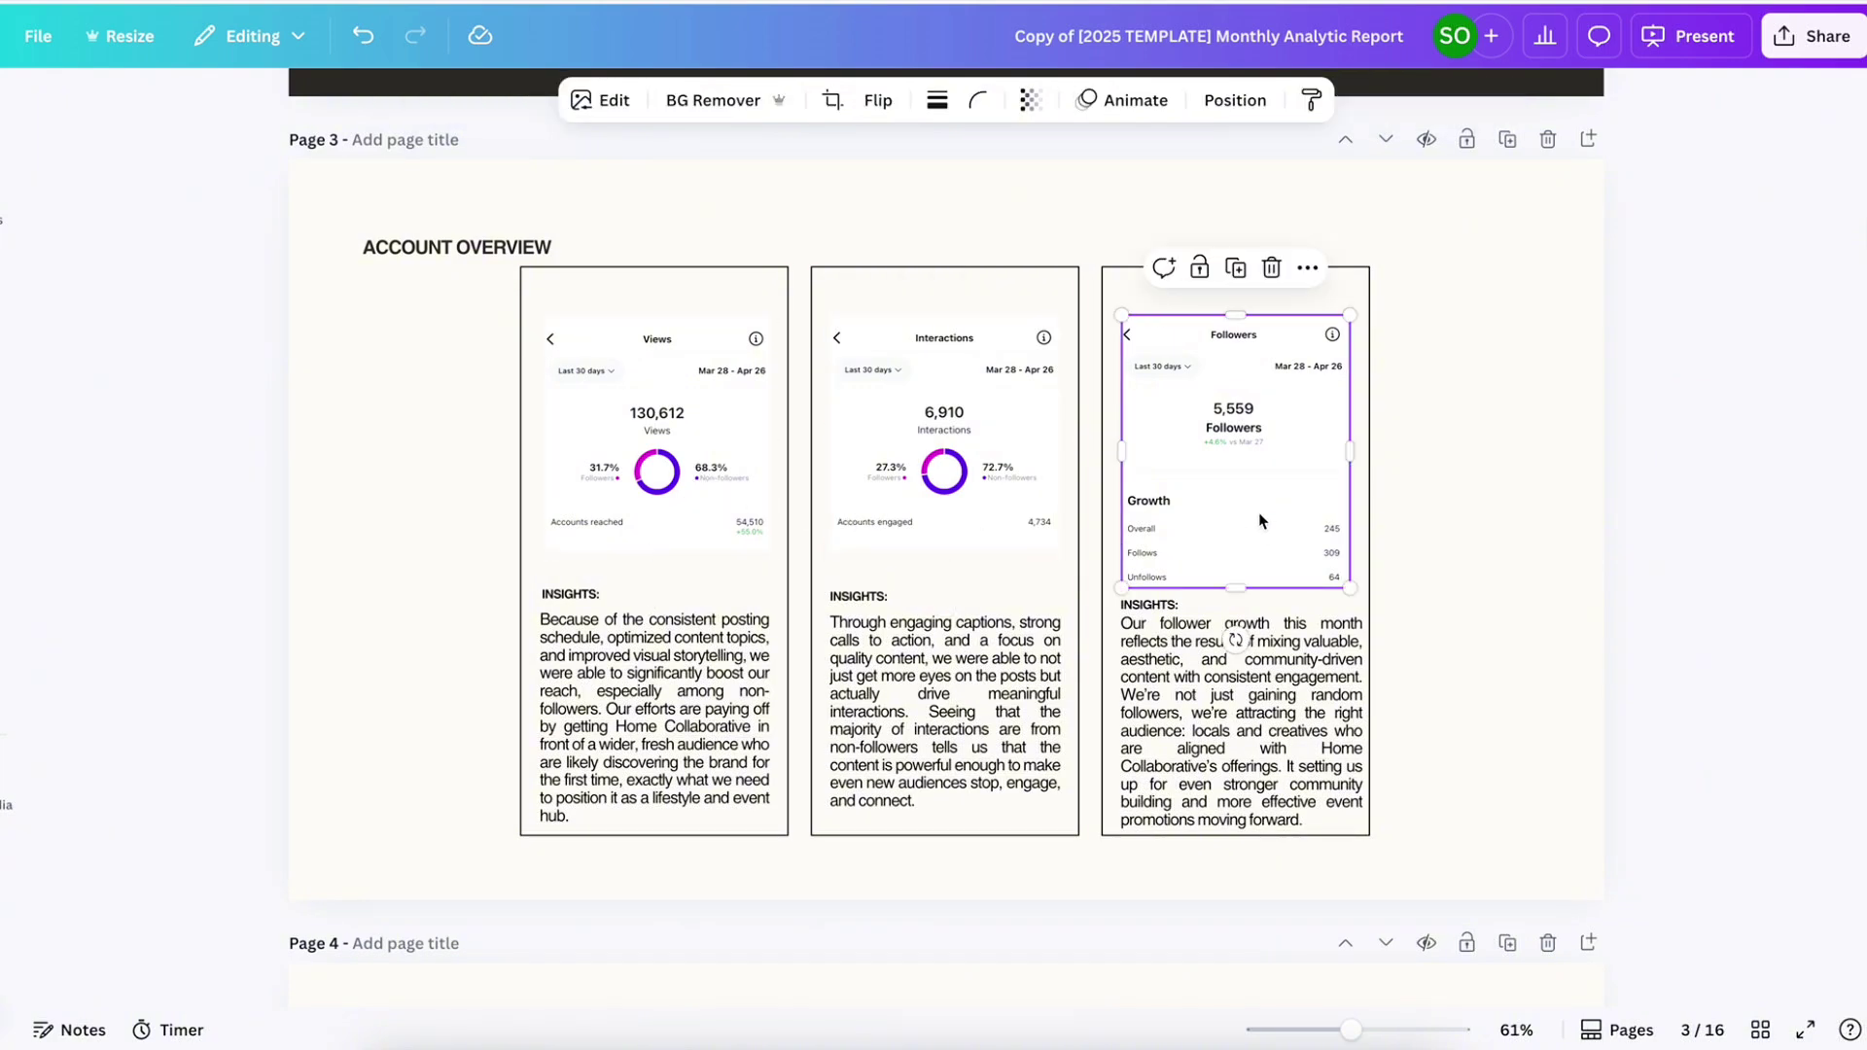
{"action": "left_click", "coordinate": [1415, 521]}
{"action": "left_click", "coordinate": [10, 430]}
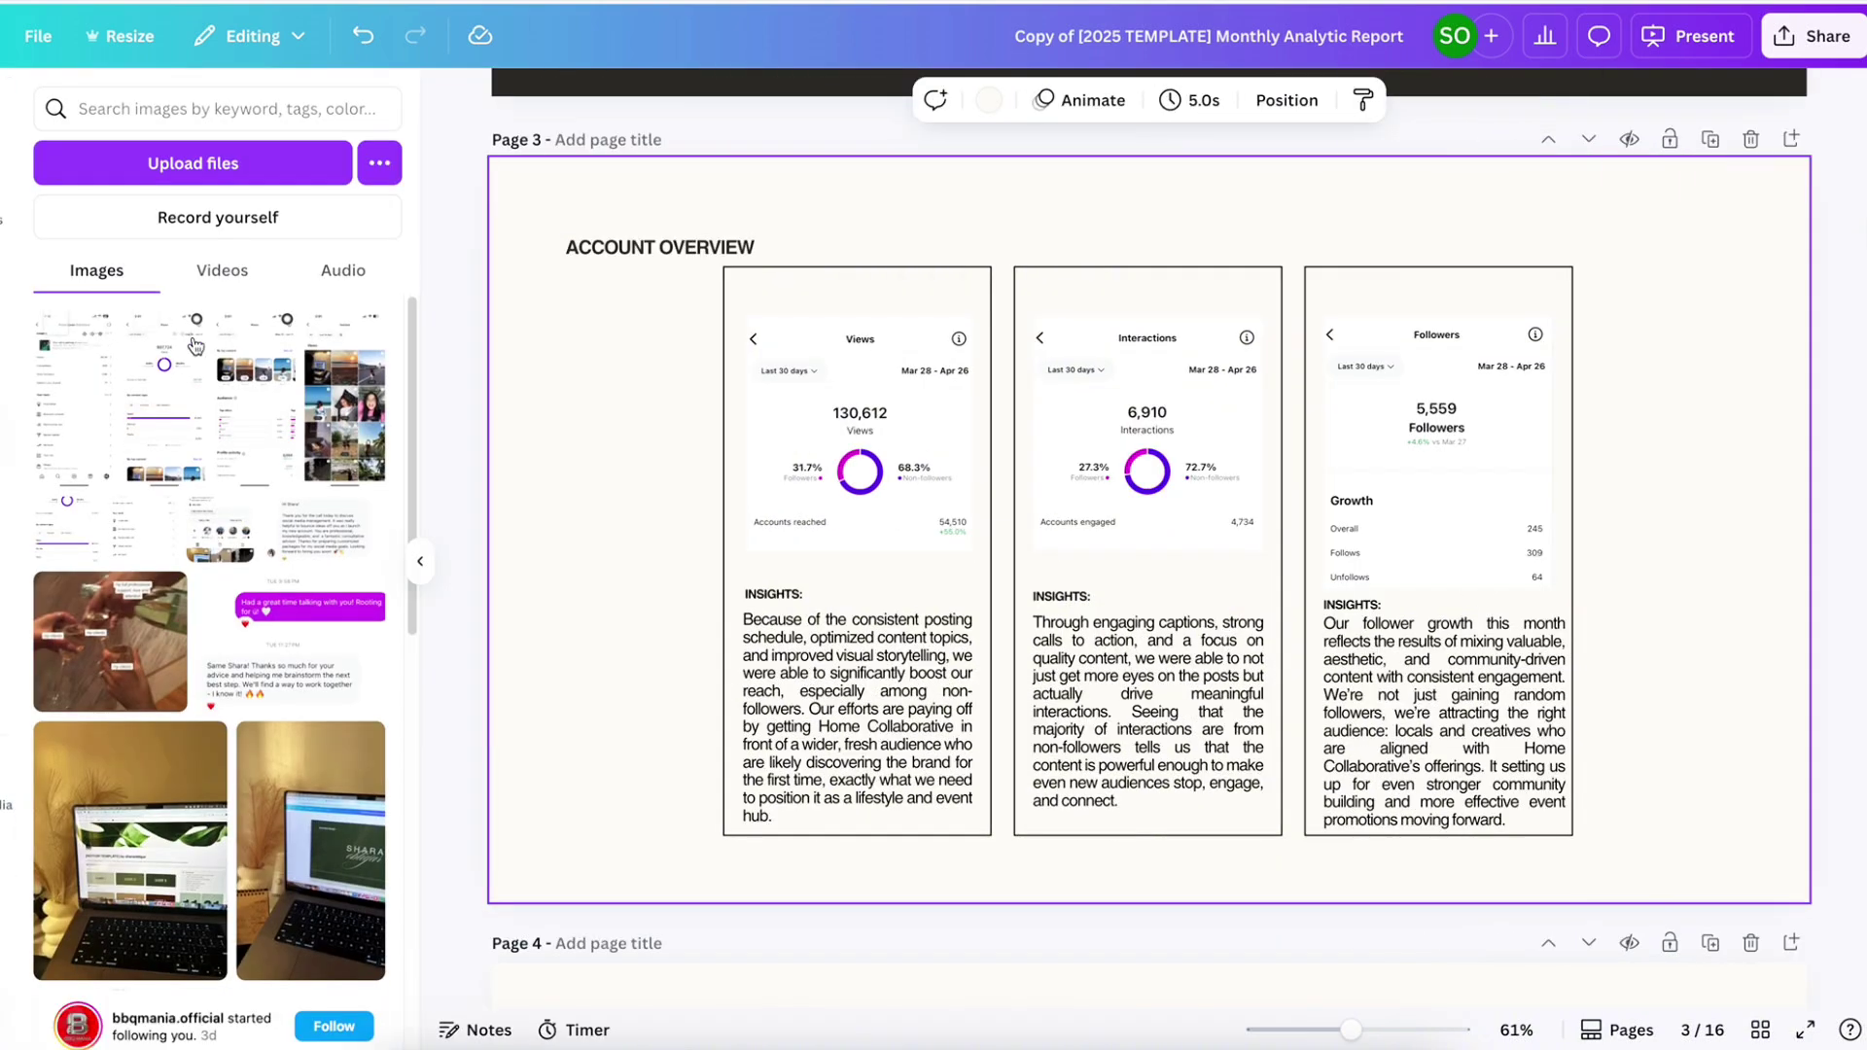
{"action": "left_click", "coordinate": [166, 623]}
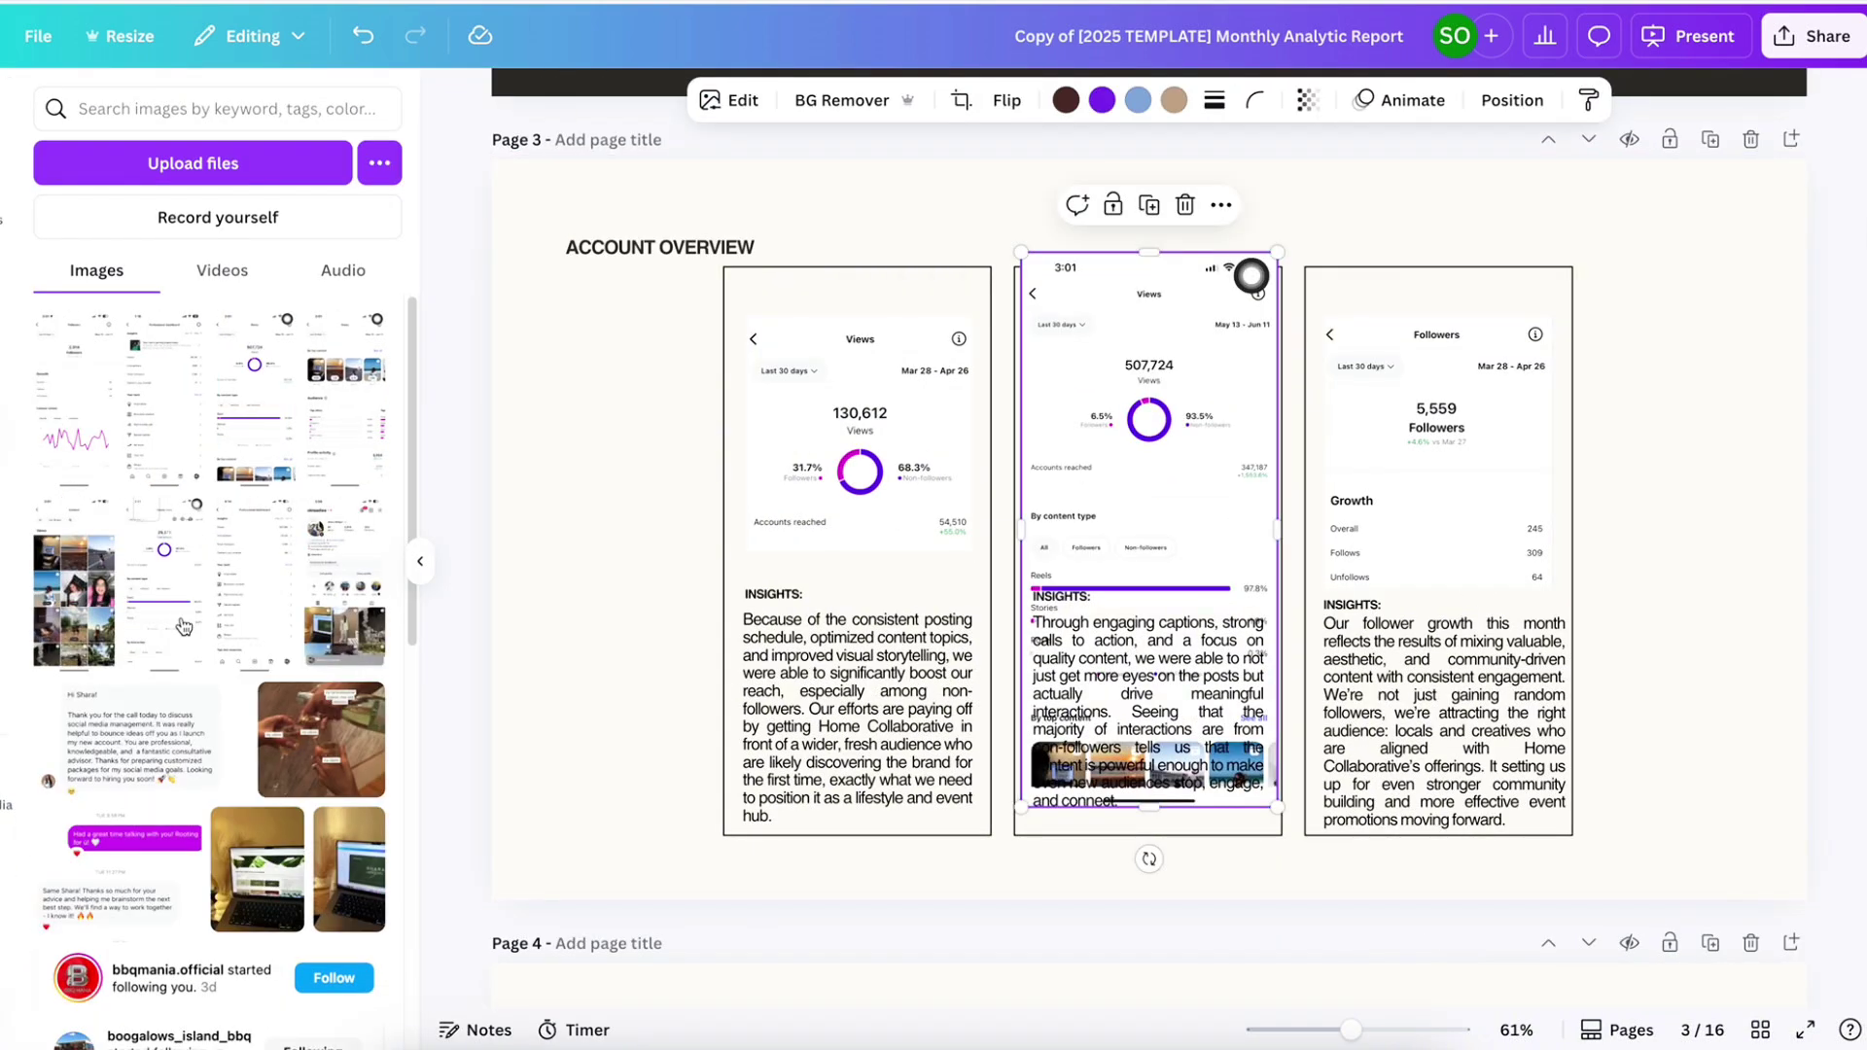
{"action": "left_click", "coordinate": [64, 449]}
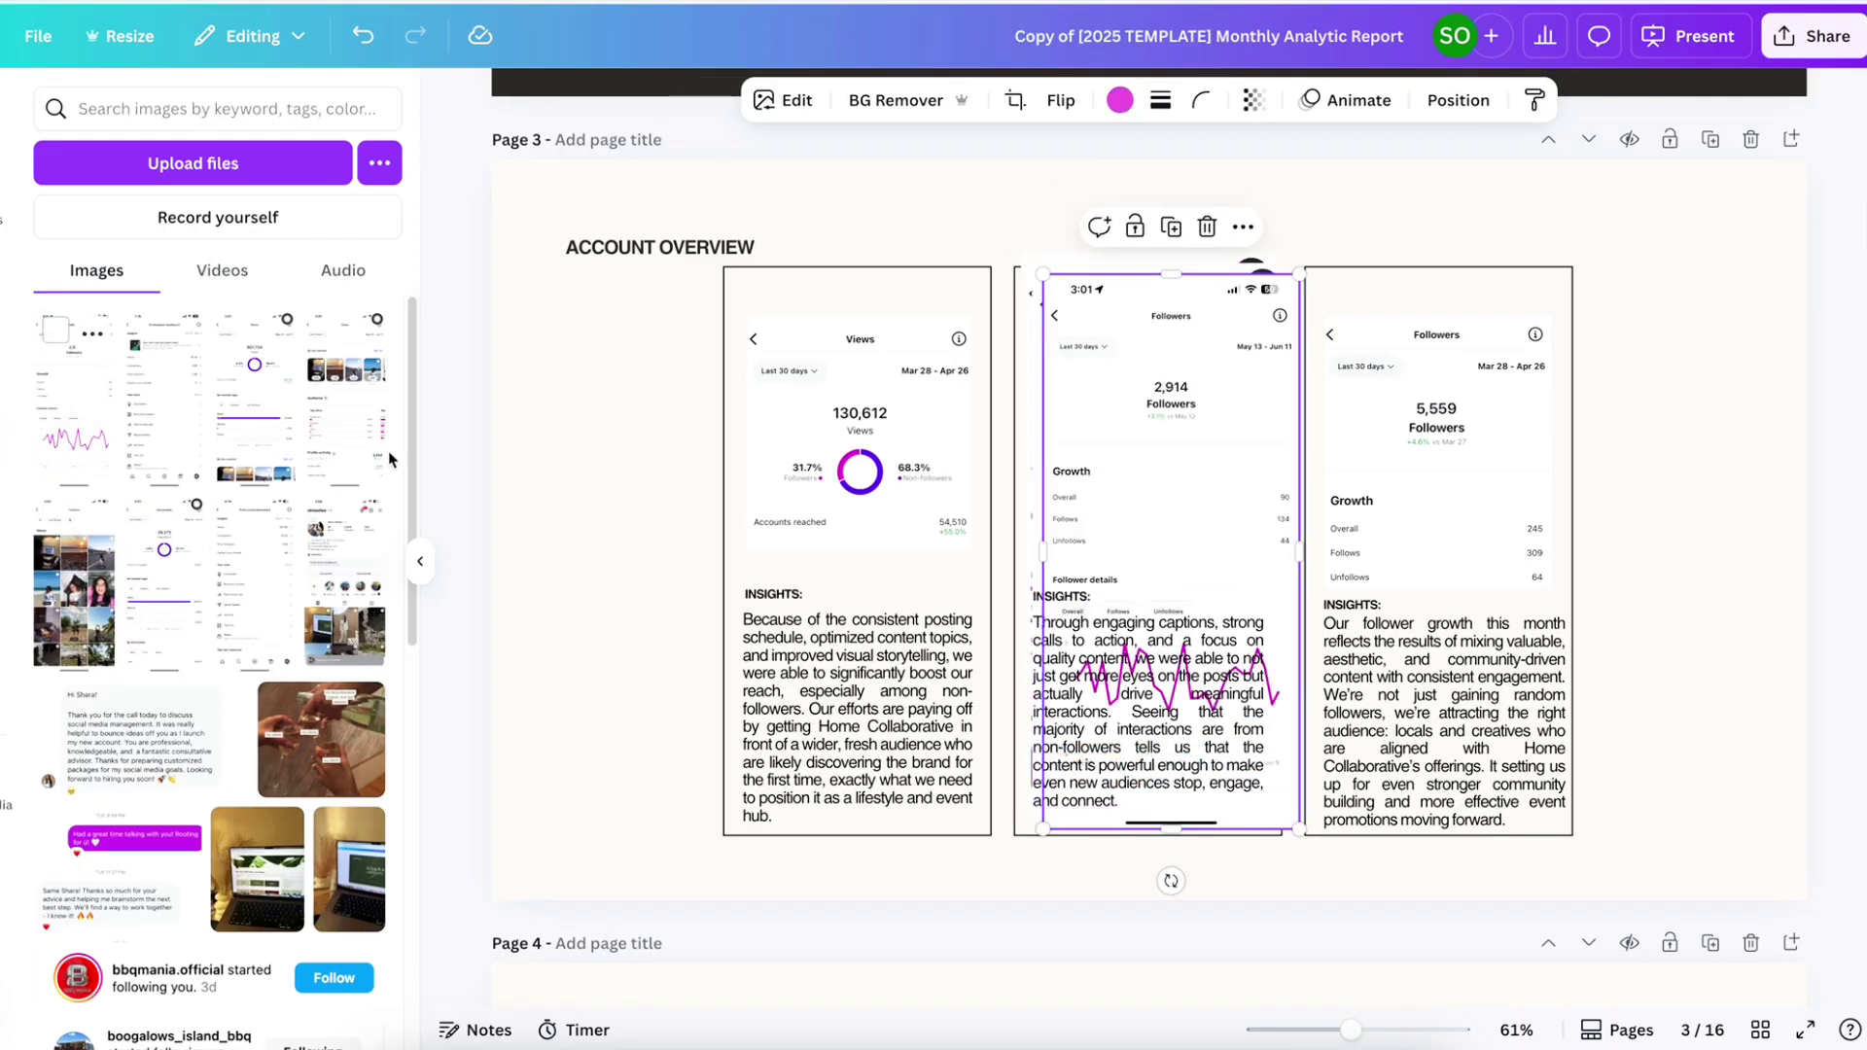
{"action": "left_click_drag", "start_coordinate": [1194, 595], "coordinate": [1649, 595]}
{"action": "left_click_drag", "start_coordinate": [1171, 583], "coordinate": [1424, 584]}
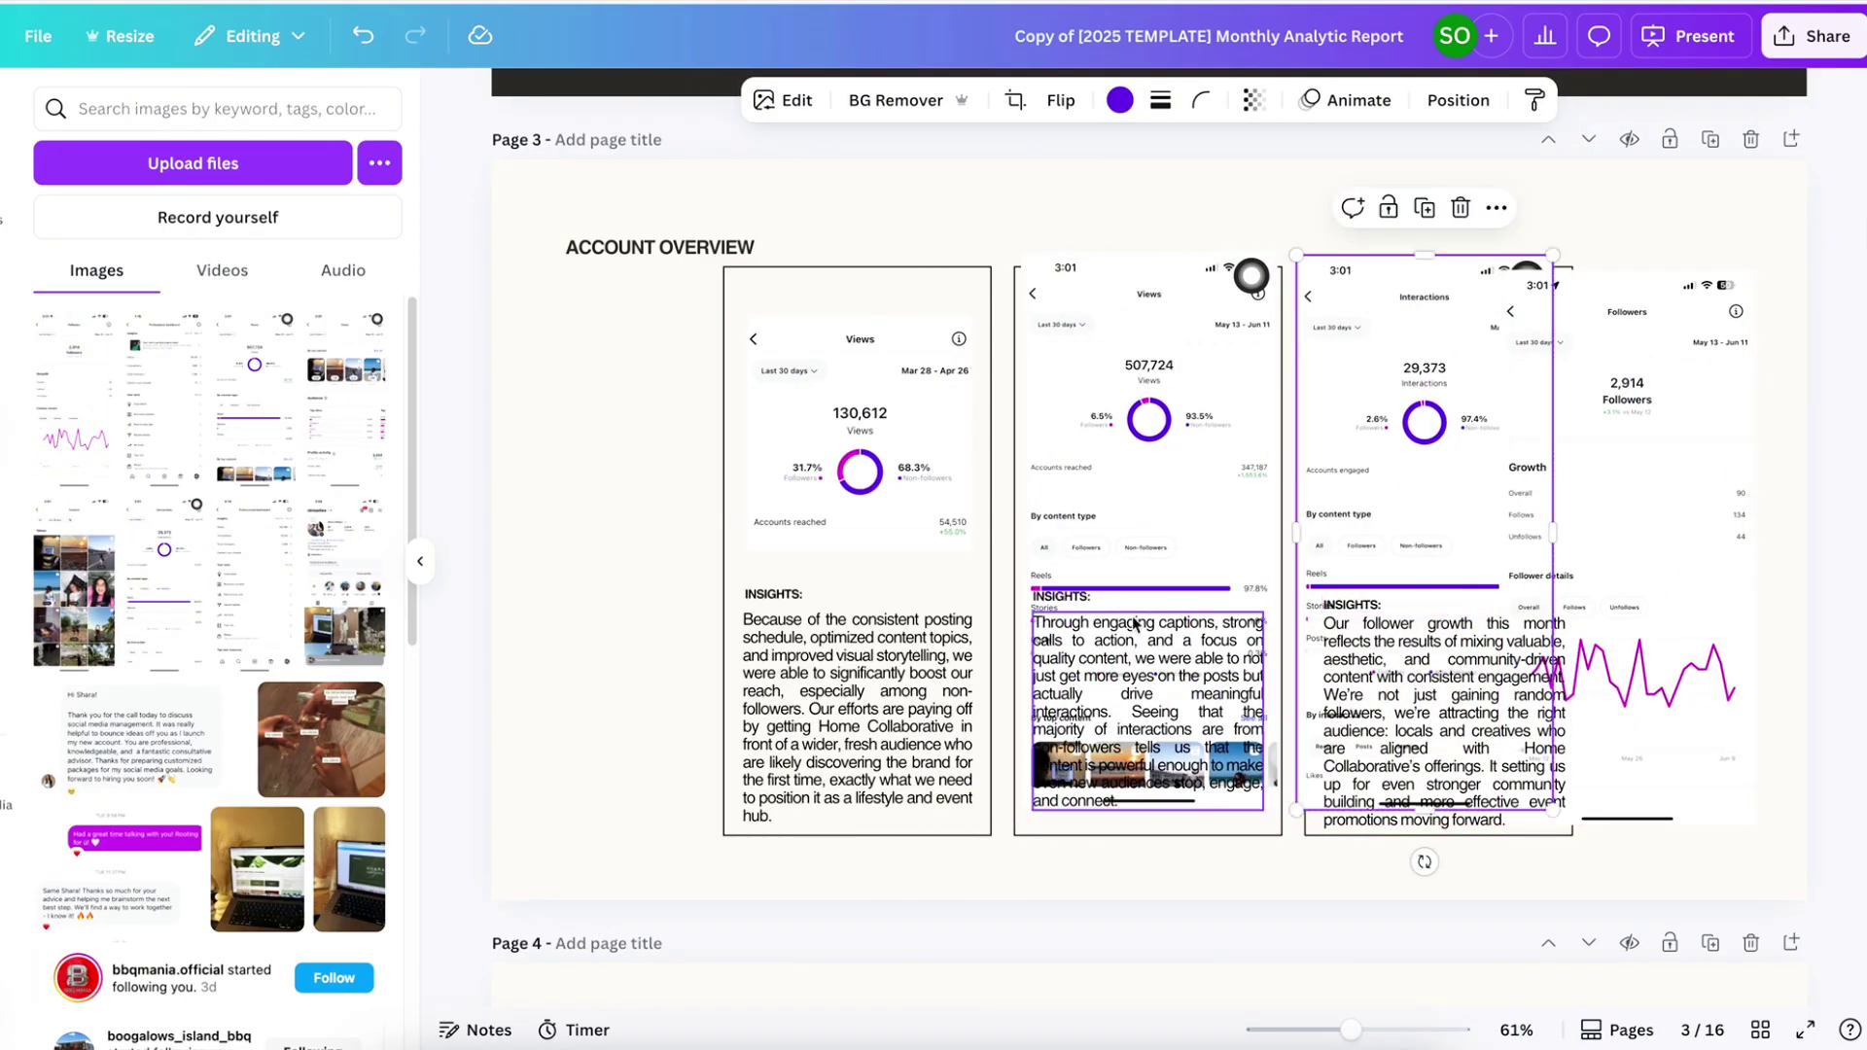
Replace the first column's sample Views image with the May 13 – Jun 11 Views screenshot, cropped down to accounts reached
{"action": "left_click_drag", "start_coordinate": [1155, 681], "coordinate": [830, 681]}
{"action": "left_click_drag", "start_coordinate": [830, 832], "coordinate": [830, 530]}
{"action": "left_click_drag", "start_coordinate": [833, 274], "coordinate": [833, 307]}
{"action": "left_click_drag", "start_coordinate": [885, 421], "coordinate": [837, 450]}
Replace the middle column's sample Interactions image with the May 13 – Jun 11 screenshot, cropped down to accounts engaged
{"action": "left_click", "coordinate": [1134, 471]}
{"action": "left_click_drag", "start_coordinate": [1435, 546], "coordinate": [1167, 595]}
{"action": "left_click_drag", "start_coordinate": [1164, 863], "coordinate": [1154, 541]}
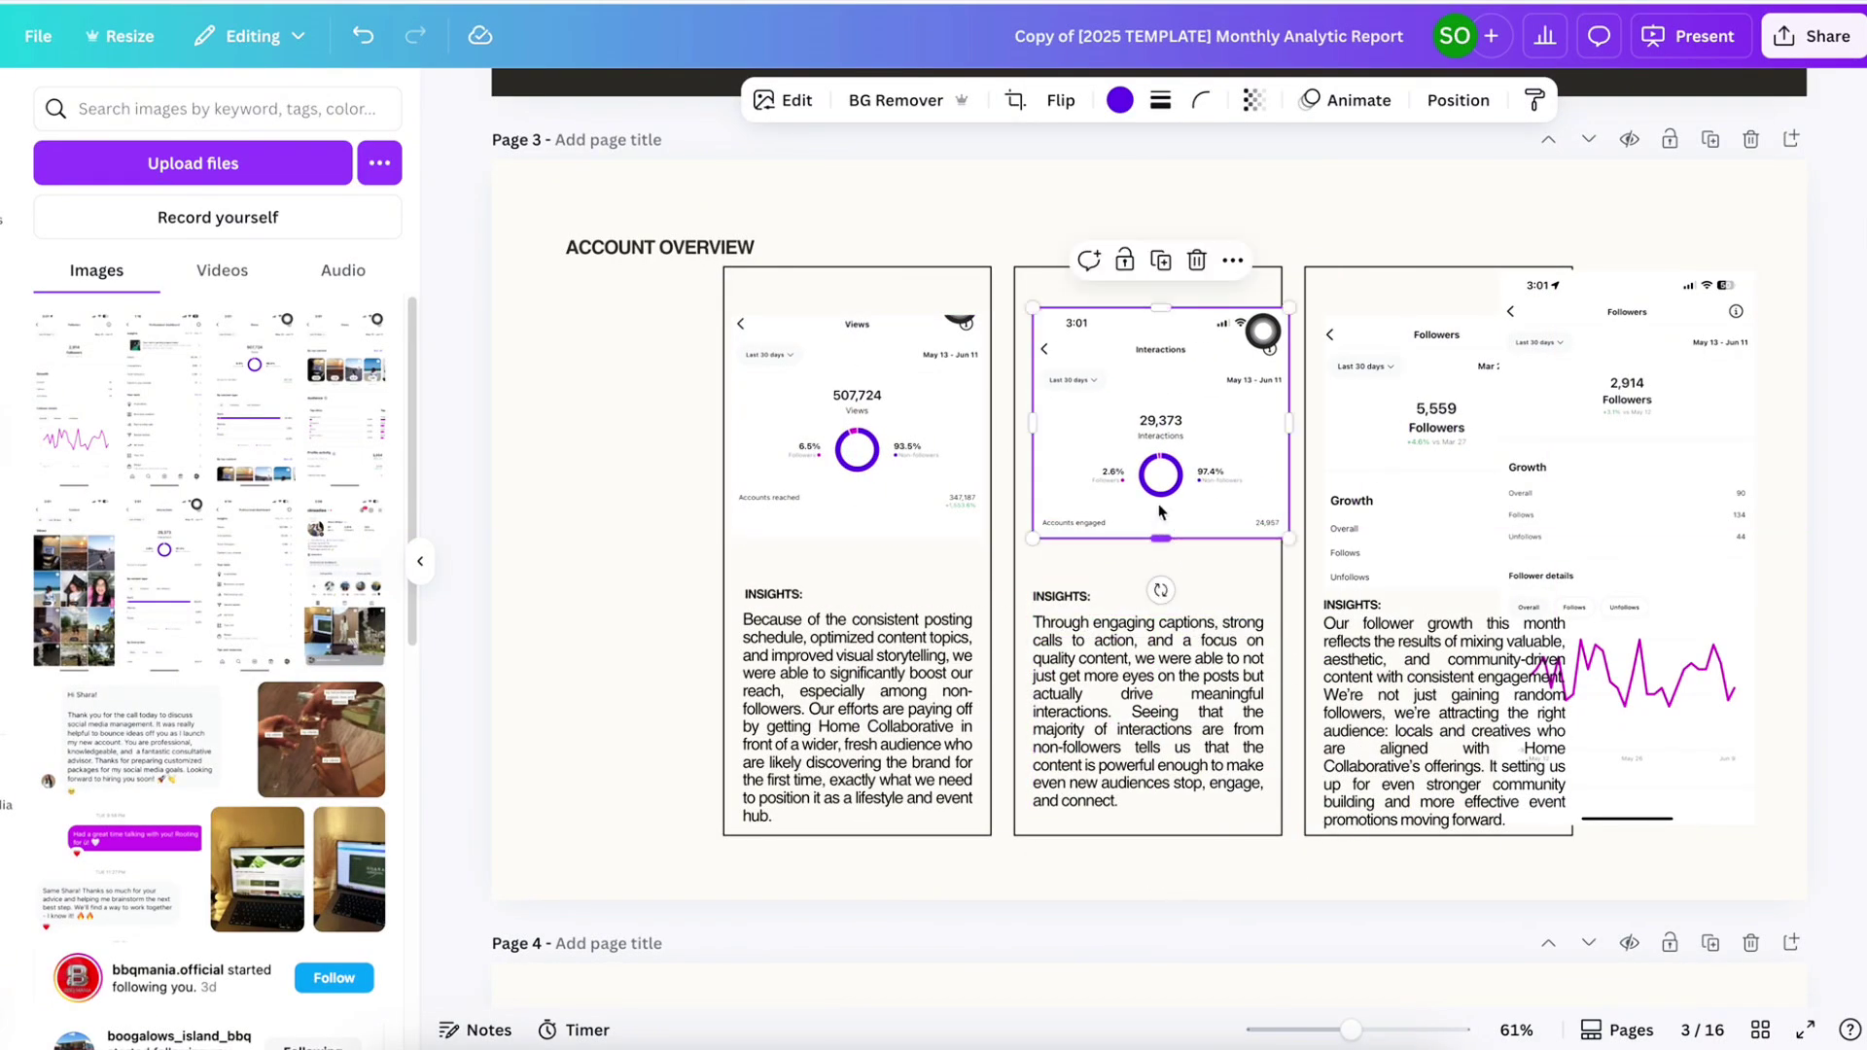
{"action": "left_click_drag", "start_coordinate": [1148, 309], "coordinate": [1162, 328]}
{"action": "left_click_drag", "start_coordinate": [1172, 425], "coordinate": [1167, 409]}
{"action": "left_click_drag", "start_coordinate": [1161, 408], "coordinate": [1204, 484]}
Trim the lower edge of the Views screenshot, shrink it slightly and recentre it in the first column
{"action": "left_click", "coordinate": [857, 515]}
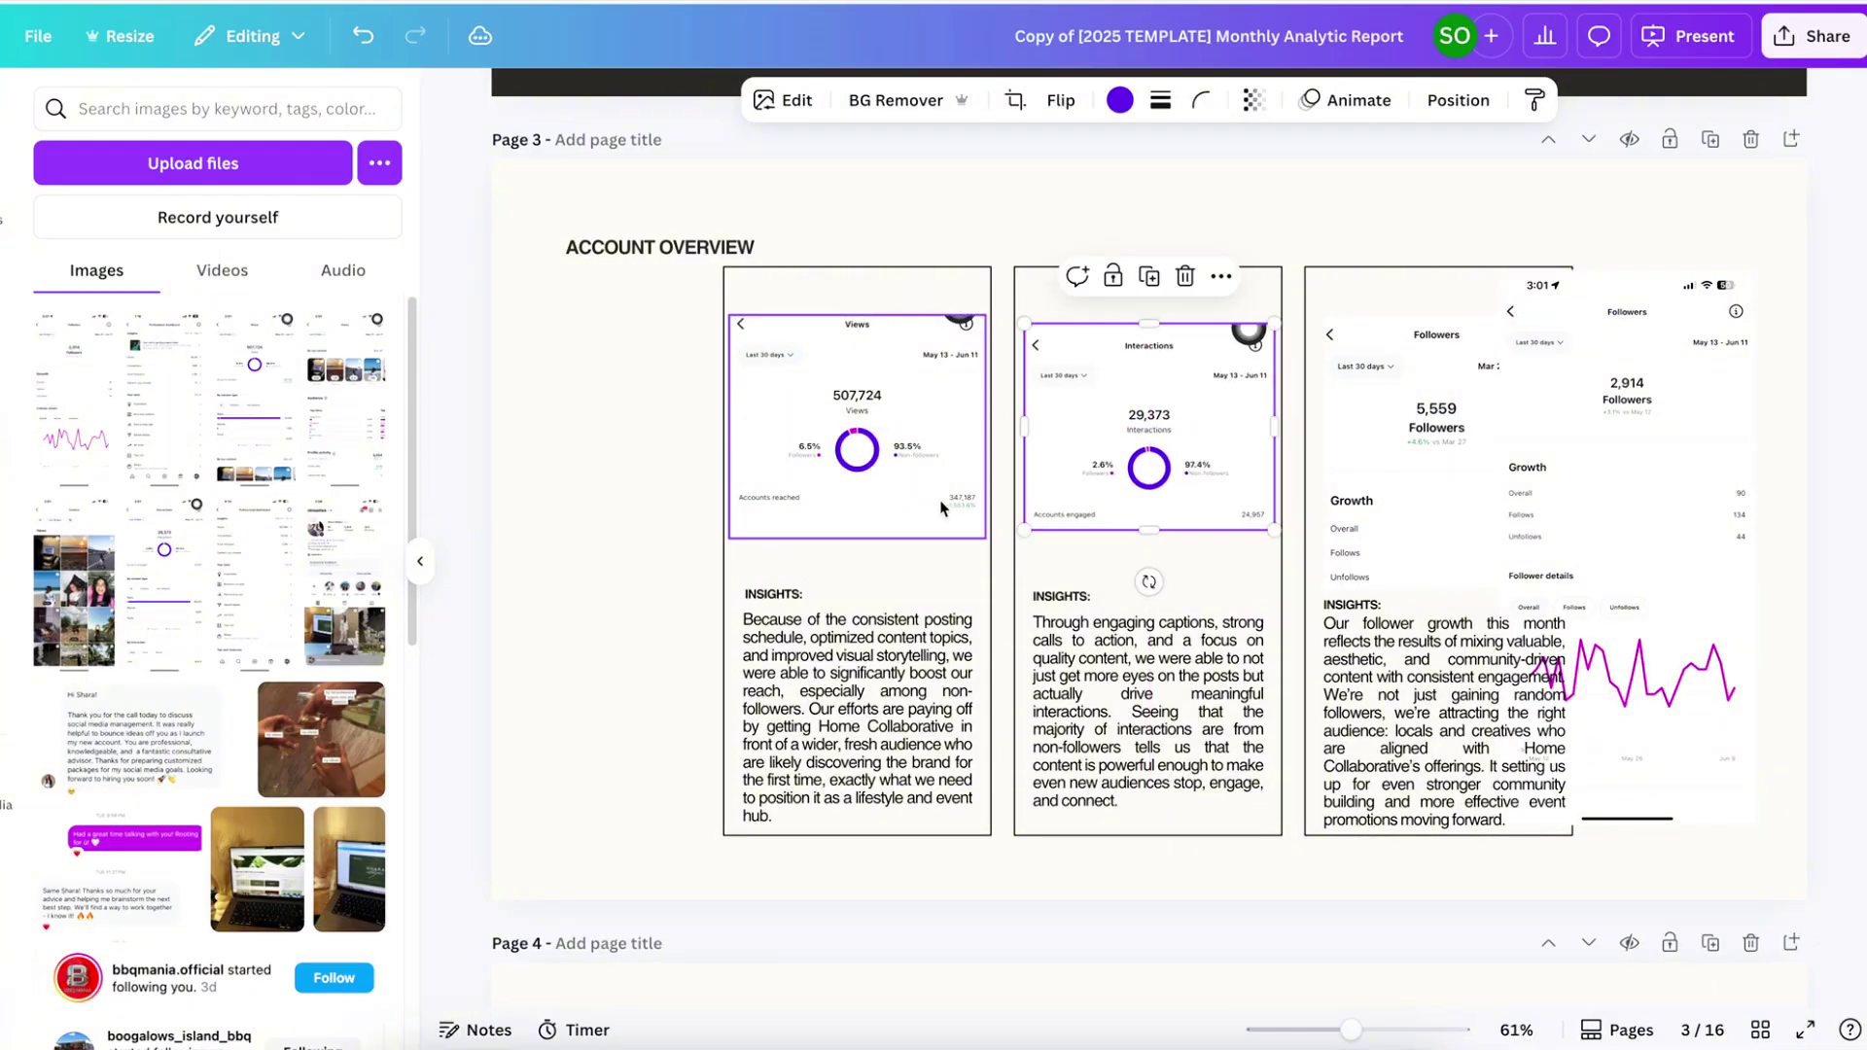
{"action": "left_click_drag", "start_coordinate": [858, 534], "coordinate": [858, 534]}
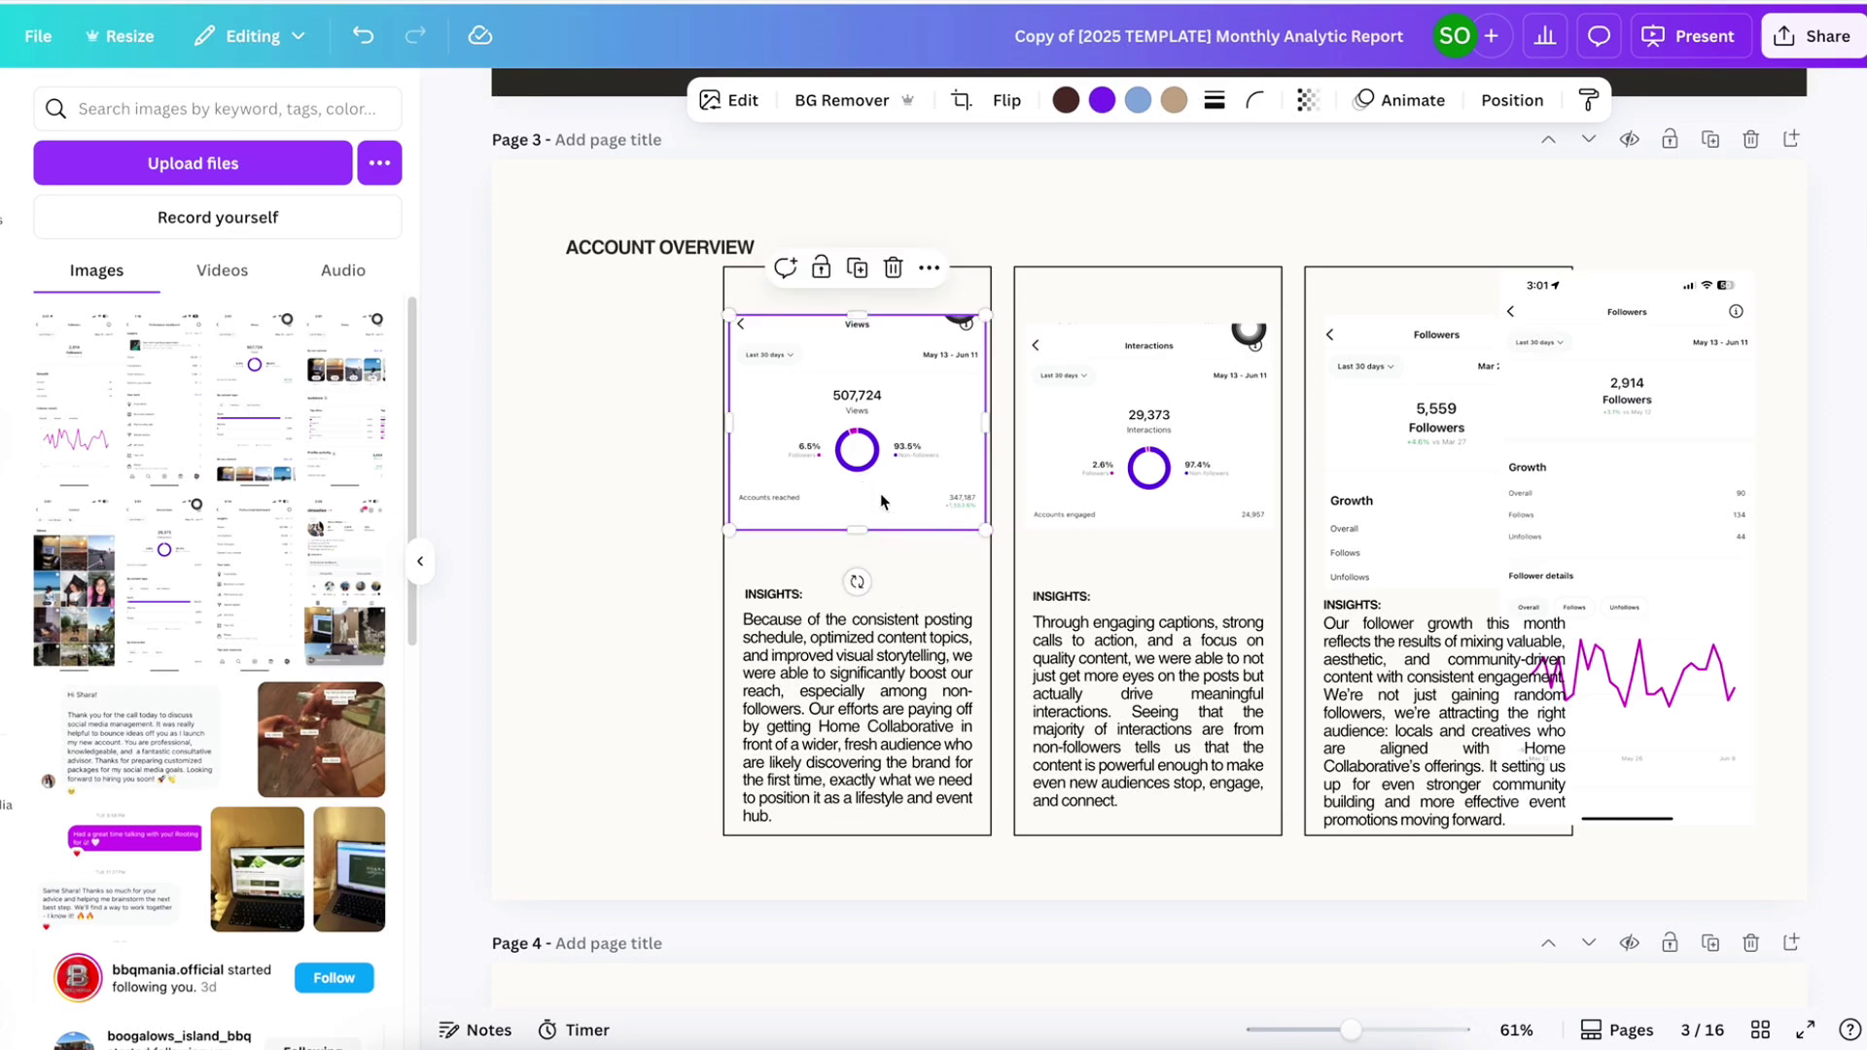
{"action": "left_click_drag", "start_coordinate": [983, 531], "coordinate": [902, 497]}
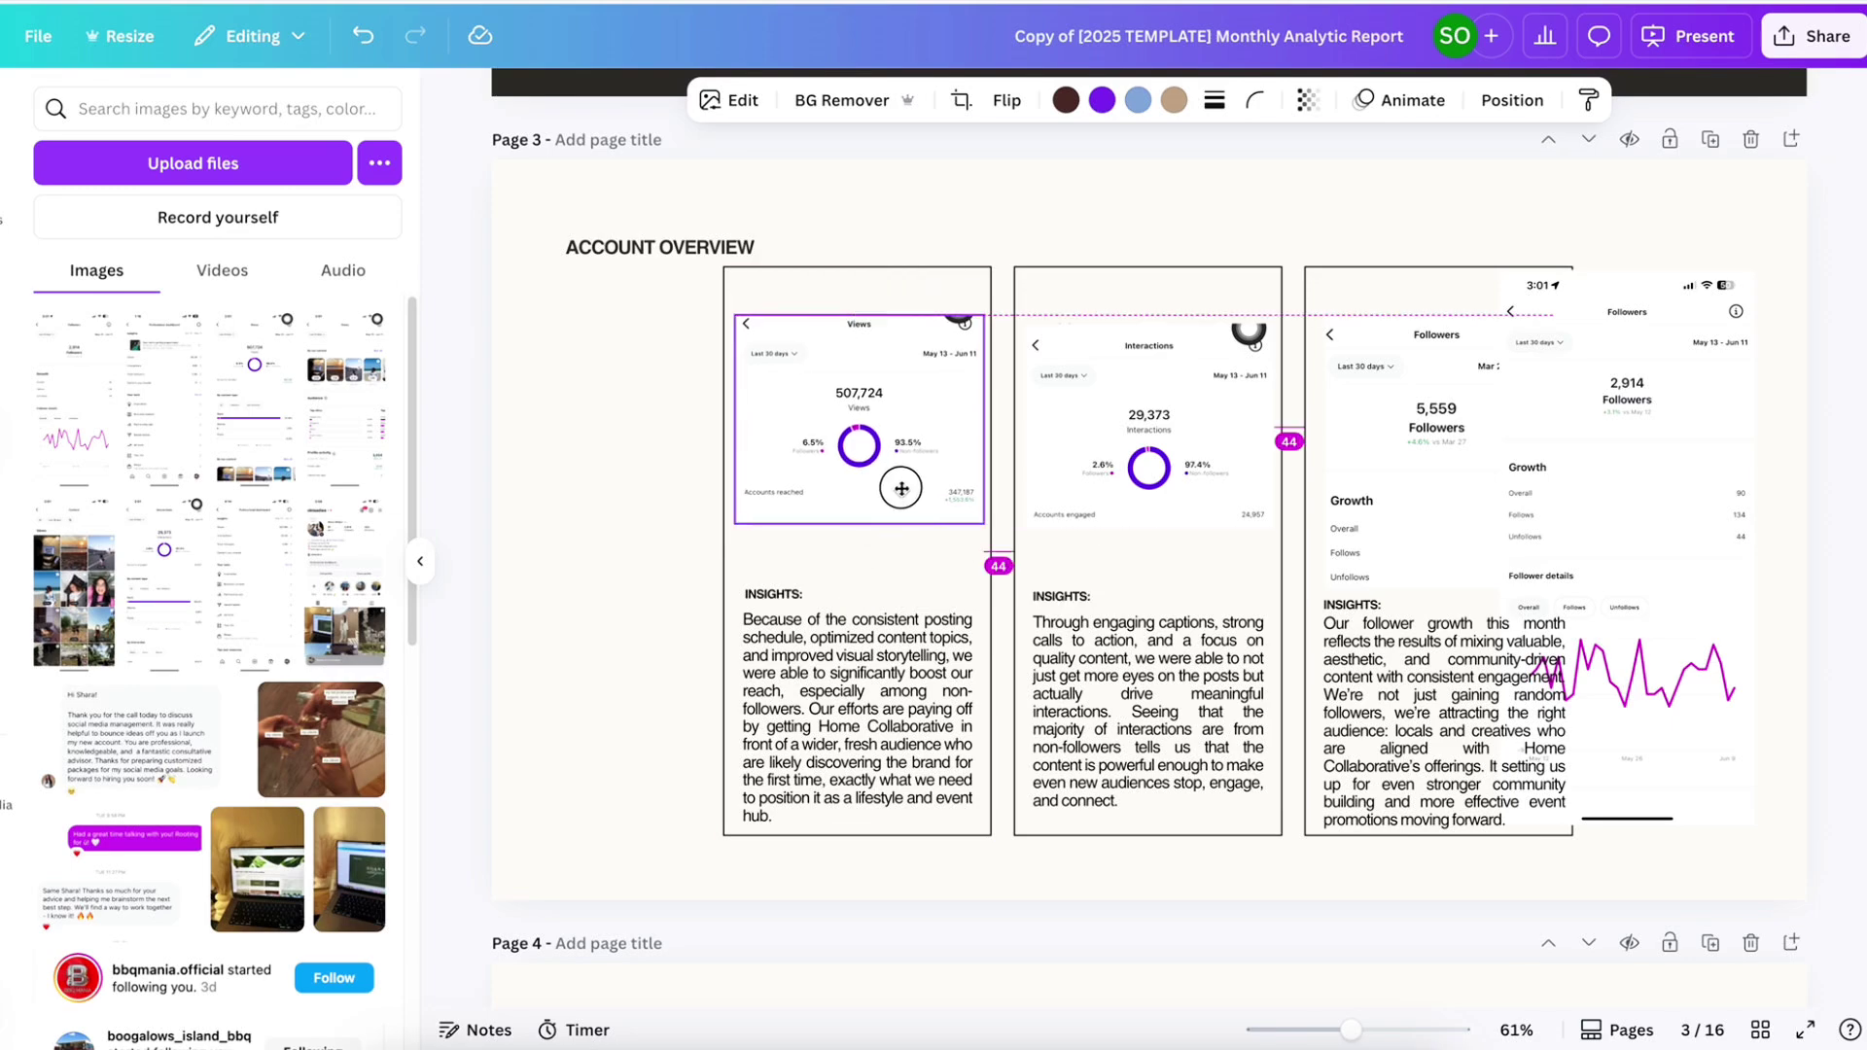
Replace the third column's sample Followers image with the May 13 – Jun 11 one, cropped to the growth figures, and align Interactions with its neighbours
{"action": "left_click", "coordinate": [1420, 467]}
{"action": "left_click_drag", "start_coordinate": [1624, 546], "coordinate": [1469, 549]}
{"action": "left_click_drag", "start_coordinate": [1468, 292], "coordinate": [1468, 314]}
{"action": "left_click", "coordinate": [1604, 434]}
{"action": "left_click_drag", "start_coordinate": [1457, 491], "coordinate": [1428, 491]}
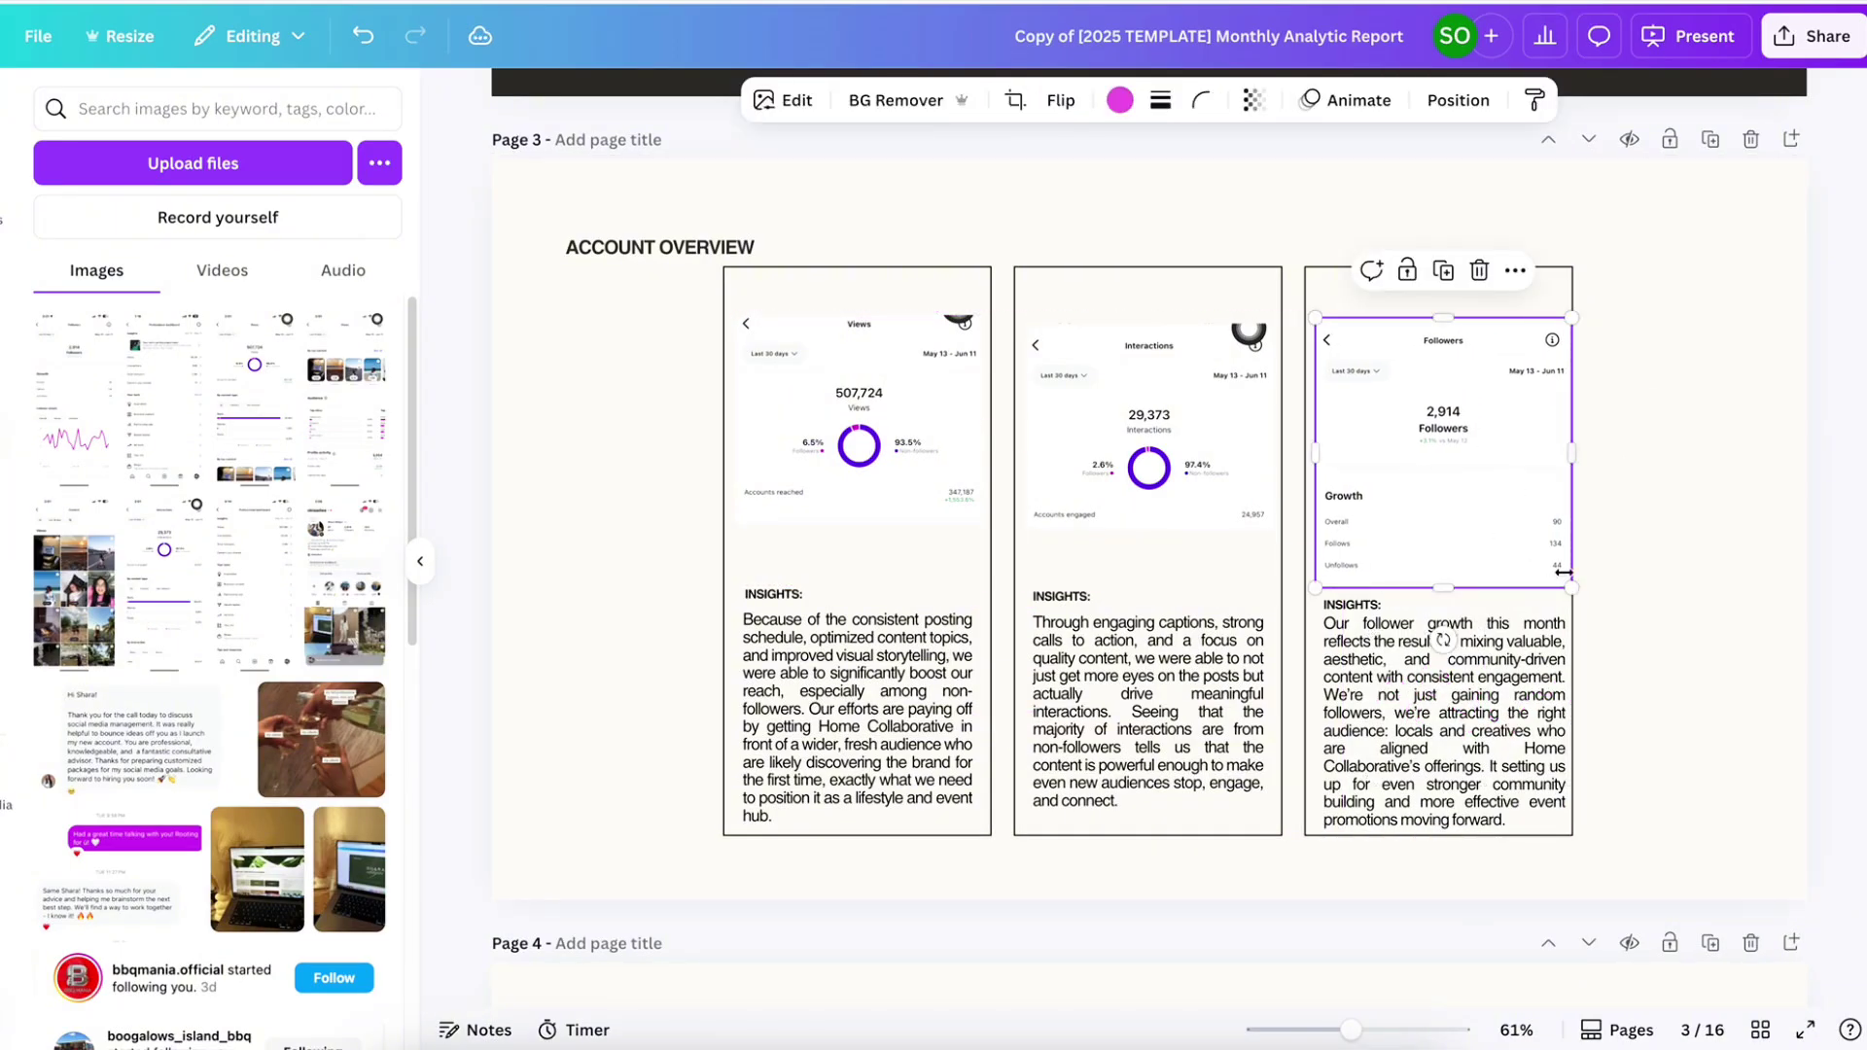
{"action": "left_click_drag", "start_coordinate": [1568, 585], "coordinate": [1508, 500]}
{"action": "left_click", "coordinate": [1721, 581]}
{"action": "left_click_drag", "start_coordinate": [1128, 500], "coordinate": [1127, 494]}
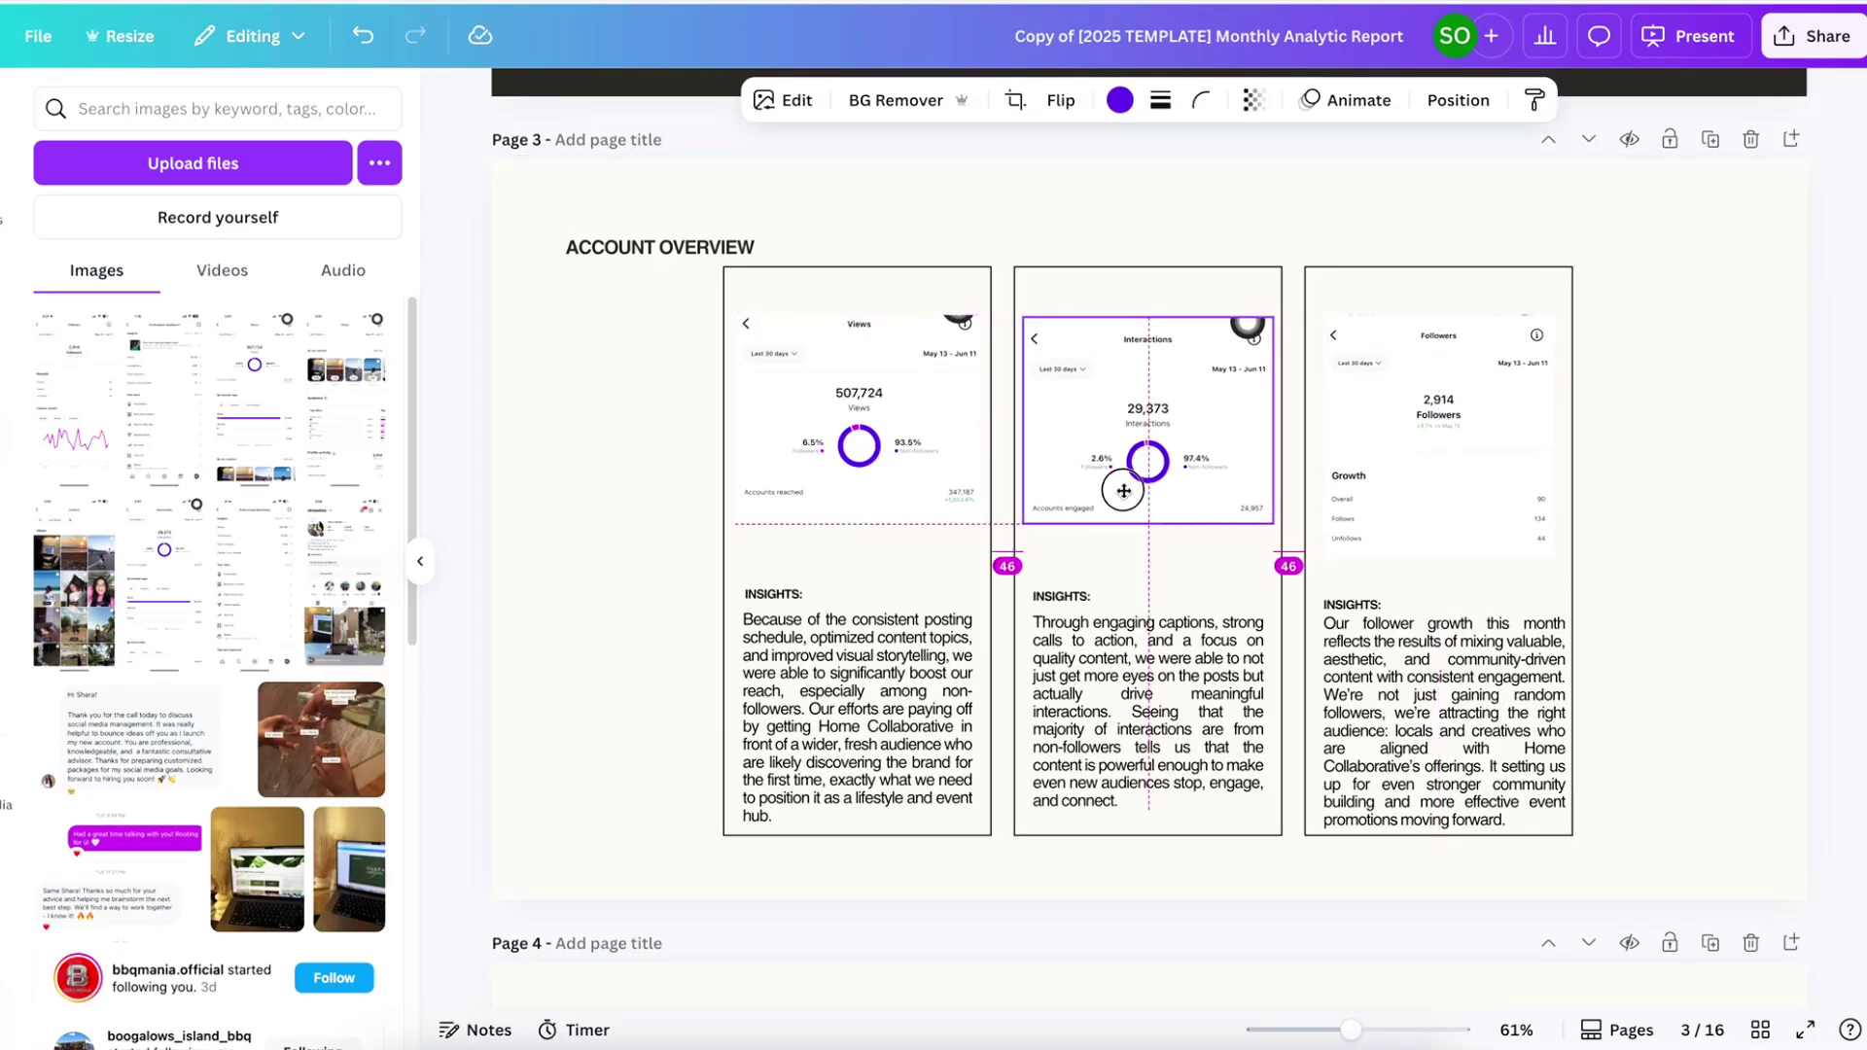
Review the page 2 summary text and compare each Account Overview column's screenshot on page 3 with its INSIGHTS paragraph
{"action": "left_click", "coordinate": [1751, 559]}
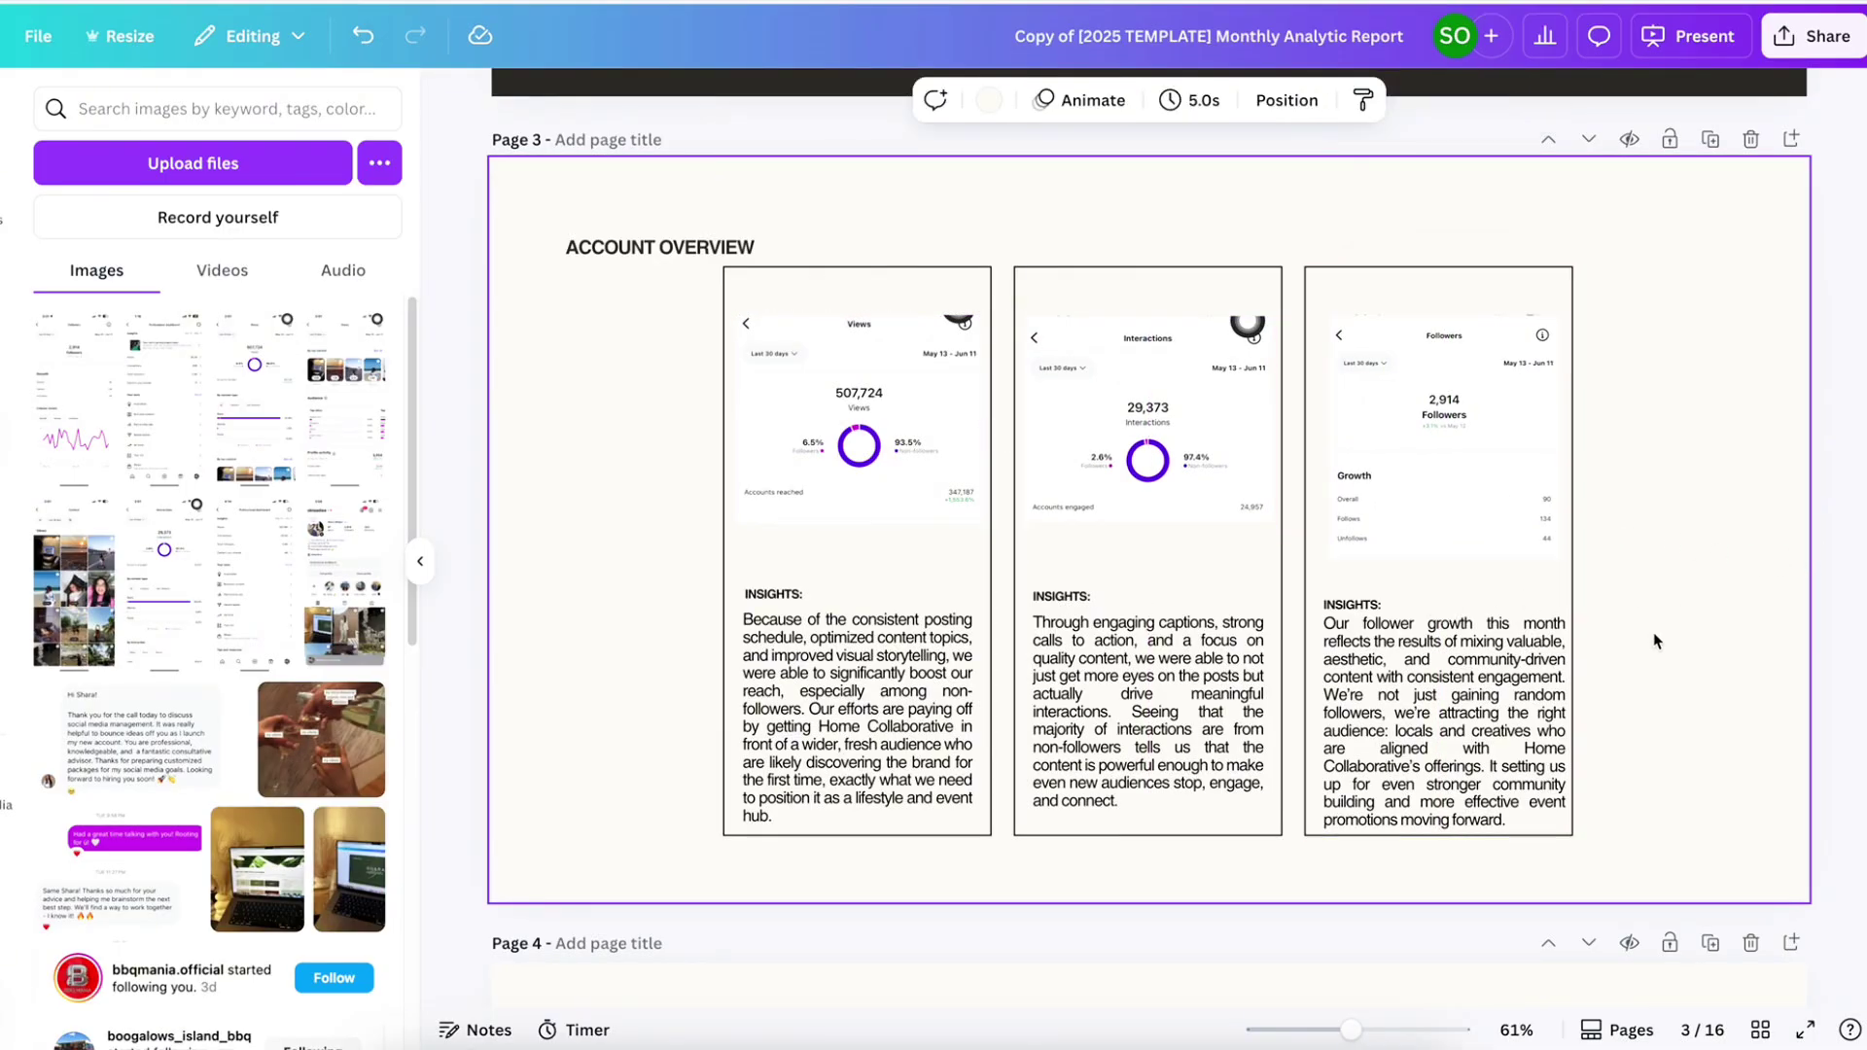
{"action": "scroll", "coordinate": [1265, 525], "scroll_direction": "up", "scroll_amount": 6}
{"action": "left_click", "coordinate": [1254, 522]}
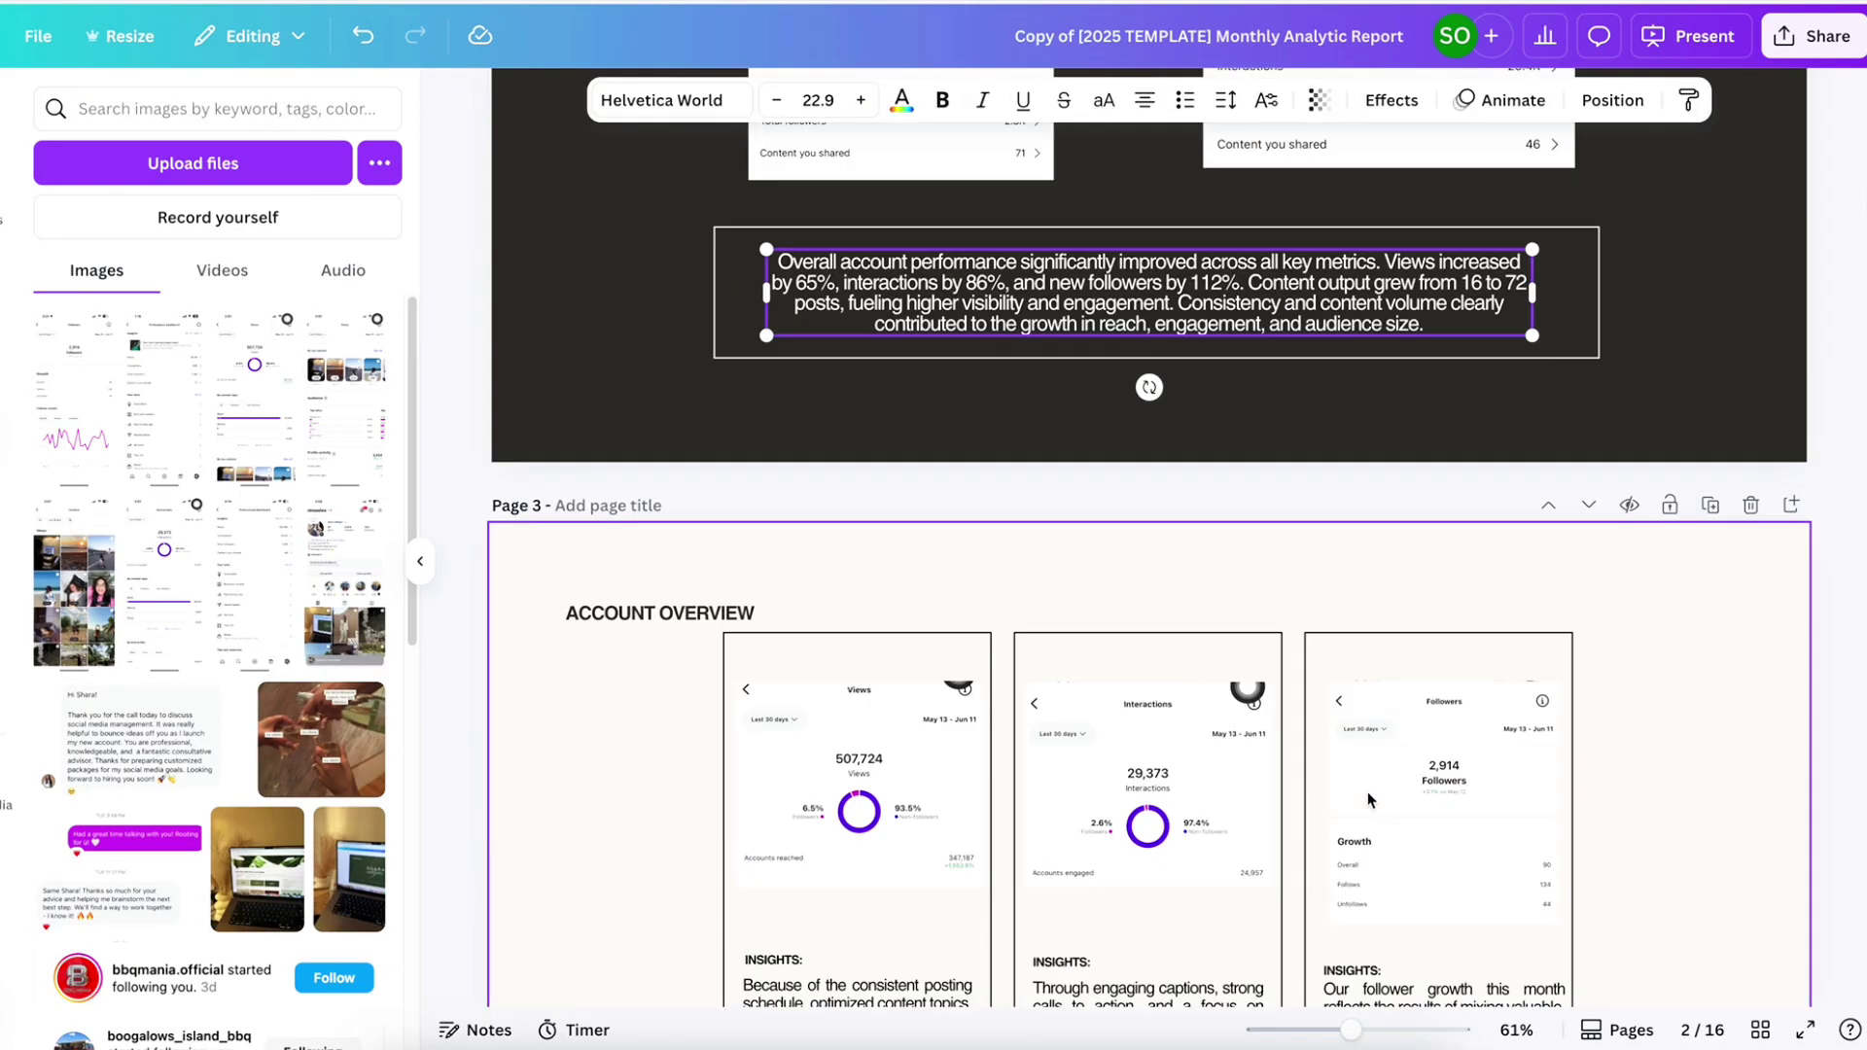
{"action": "scroll", "coordinate": [1070, 583], "scroll_direction": "down", "scroll_amount": 6}
{"action": "left_click", "coordinate": [887, 627]}
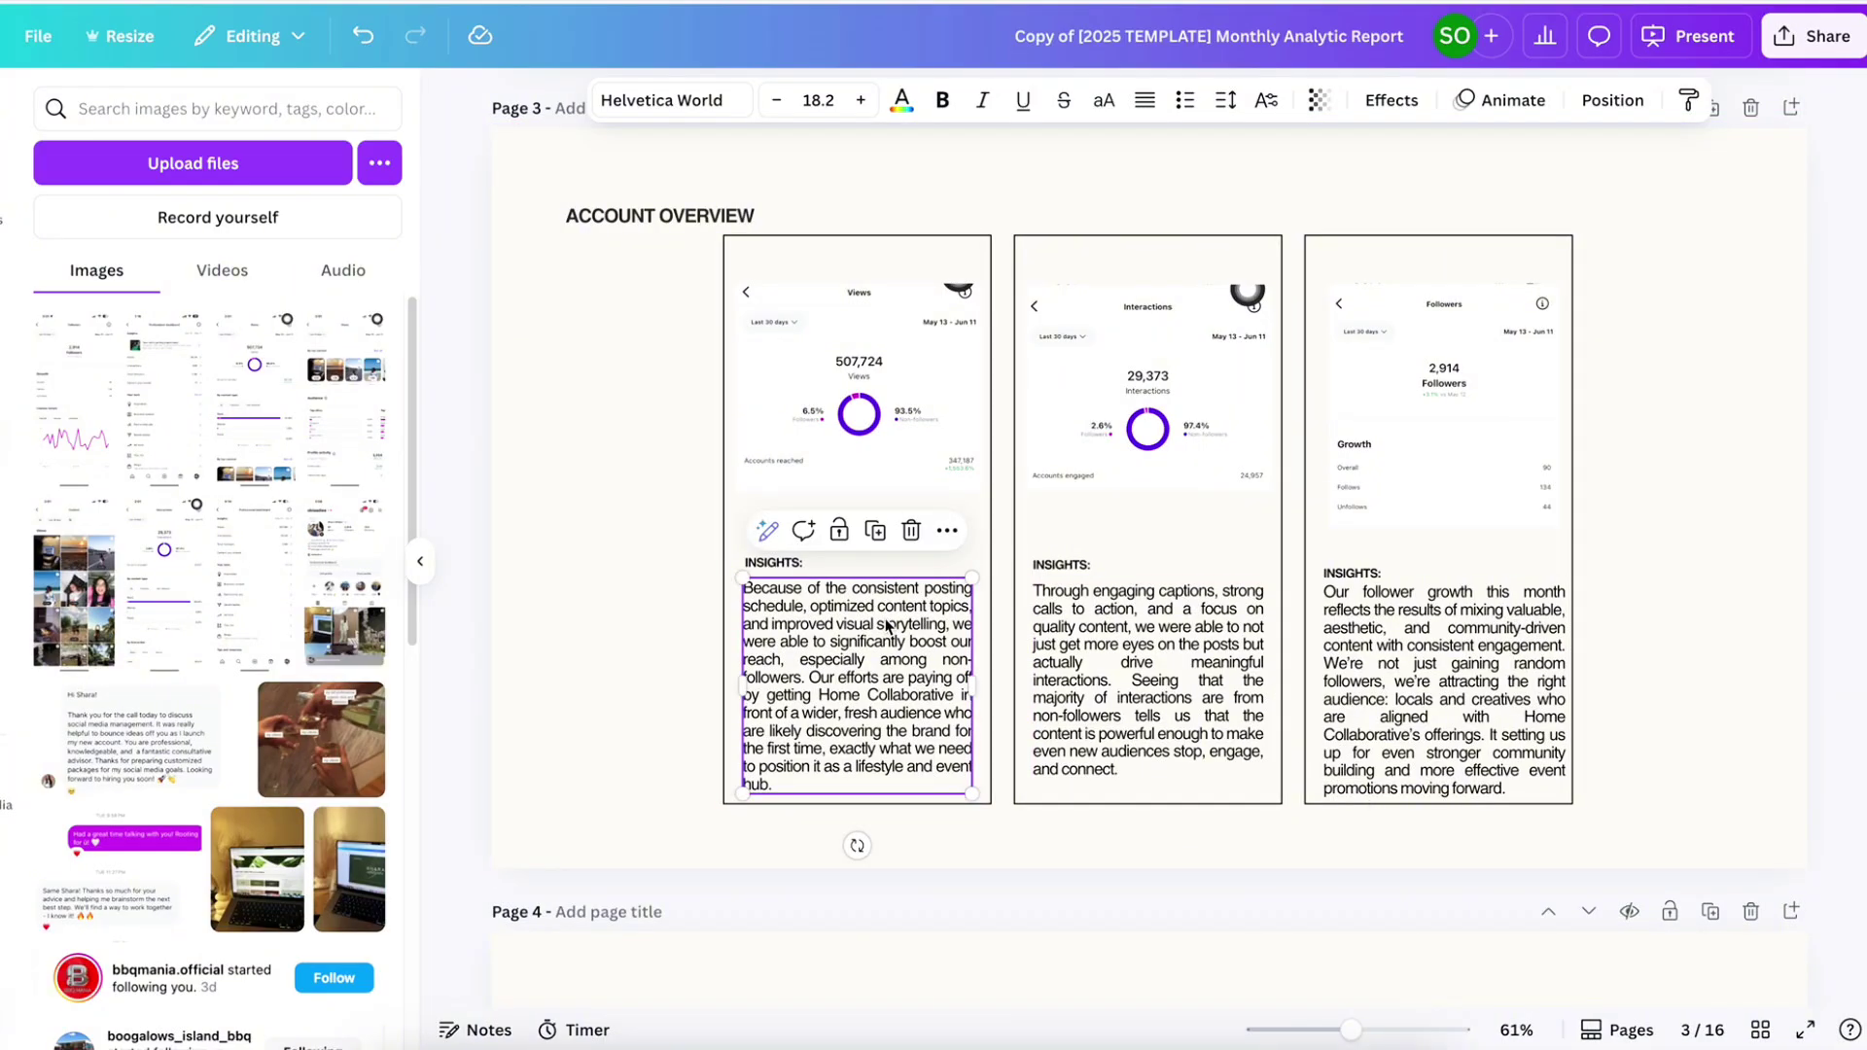
{"action": "left_click", "coordinate": [878, 424]}
{"action": "left_click", "coordinate": [1097, 693]}
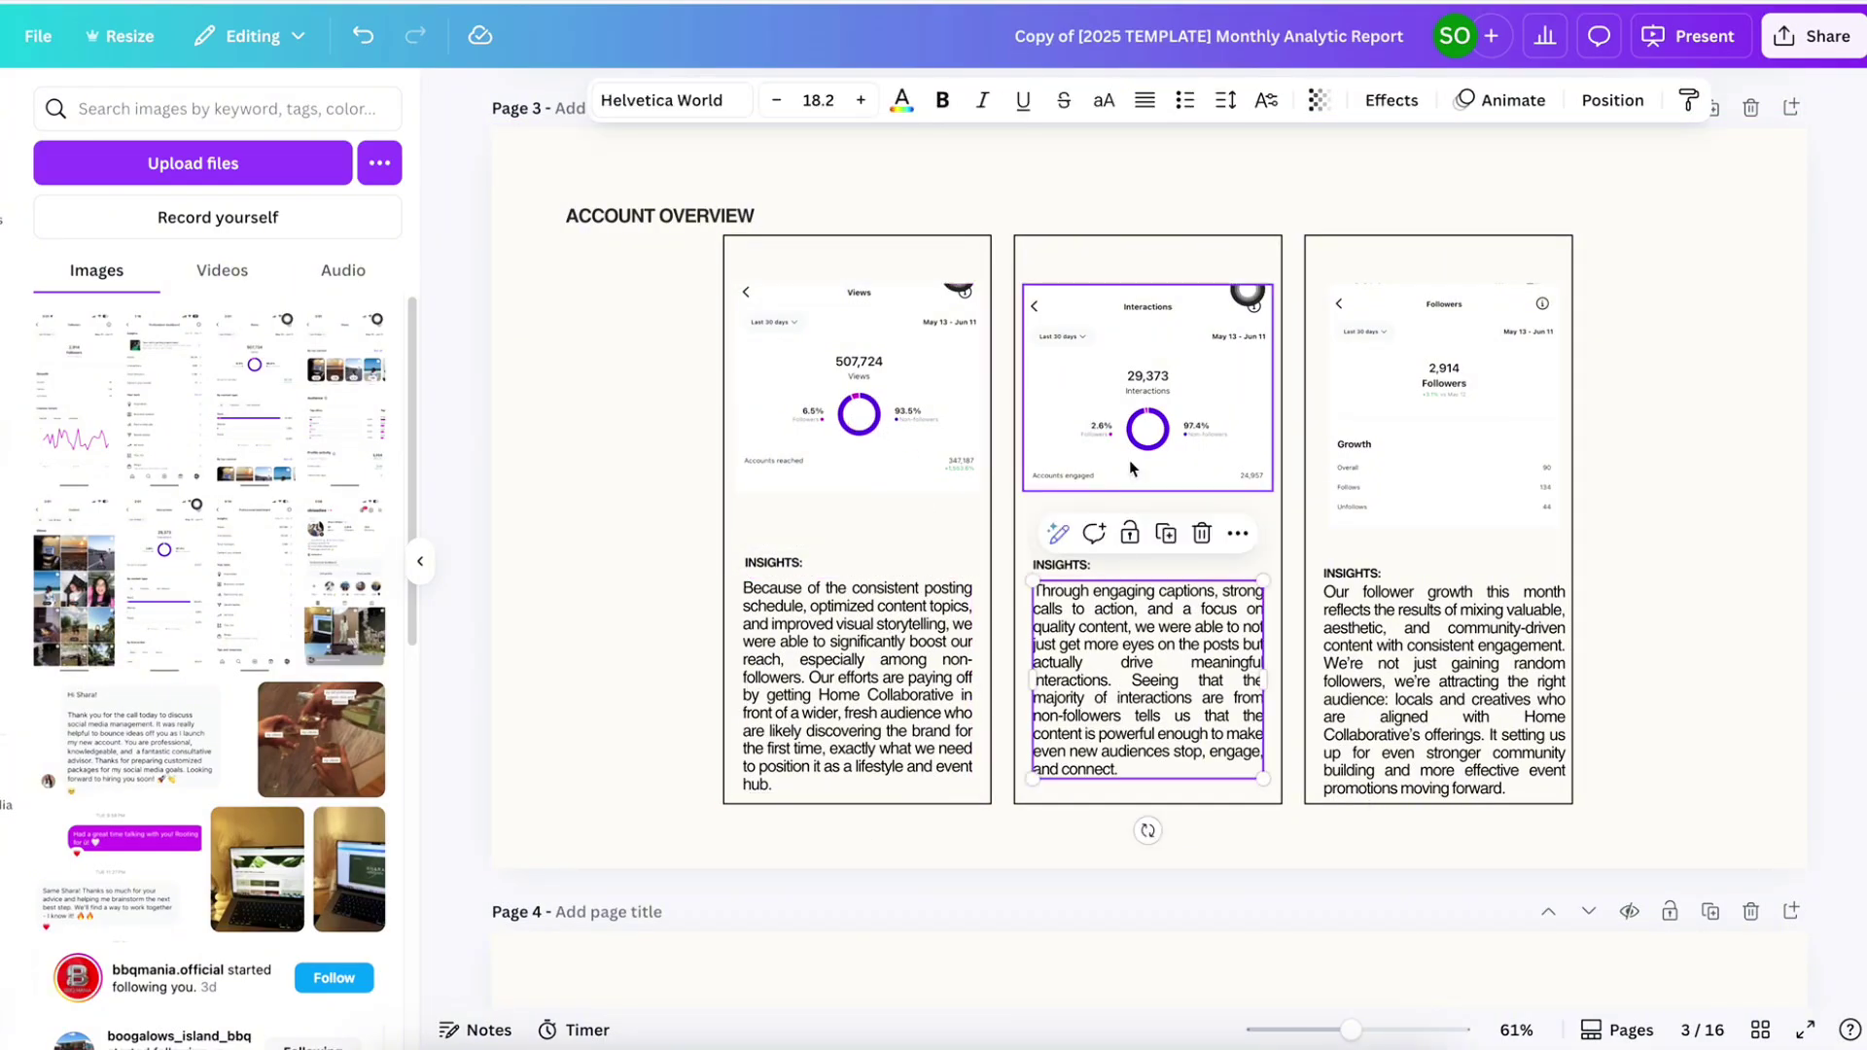
{"action": "left_click", "coordinate": [1135, 453]}
{"action": "left_click", "coordinate": [1407, 734]}
{"action": "left_click", "coordinate": [1474, 462]}
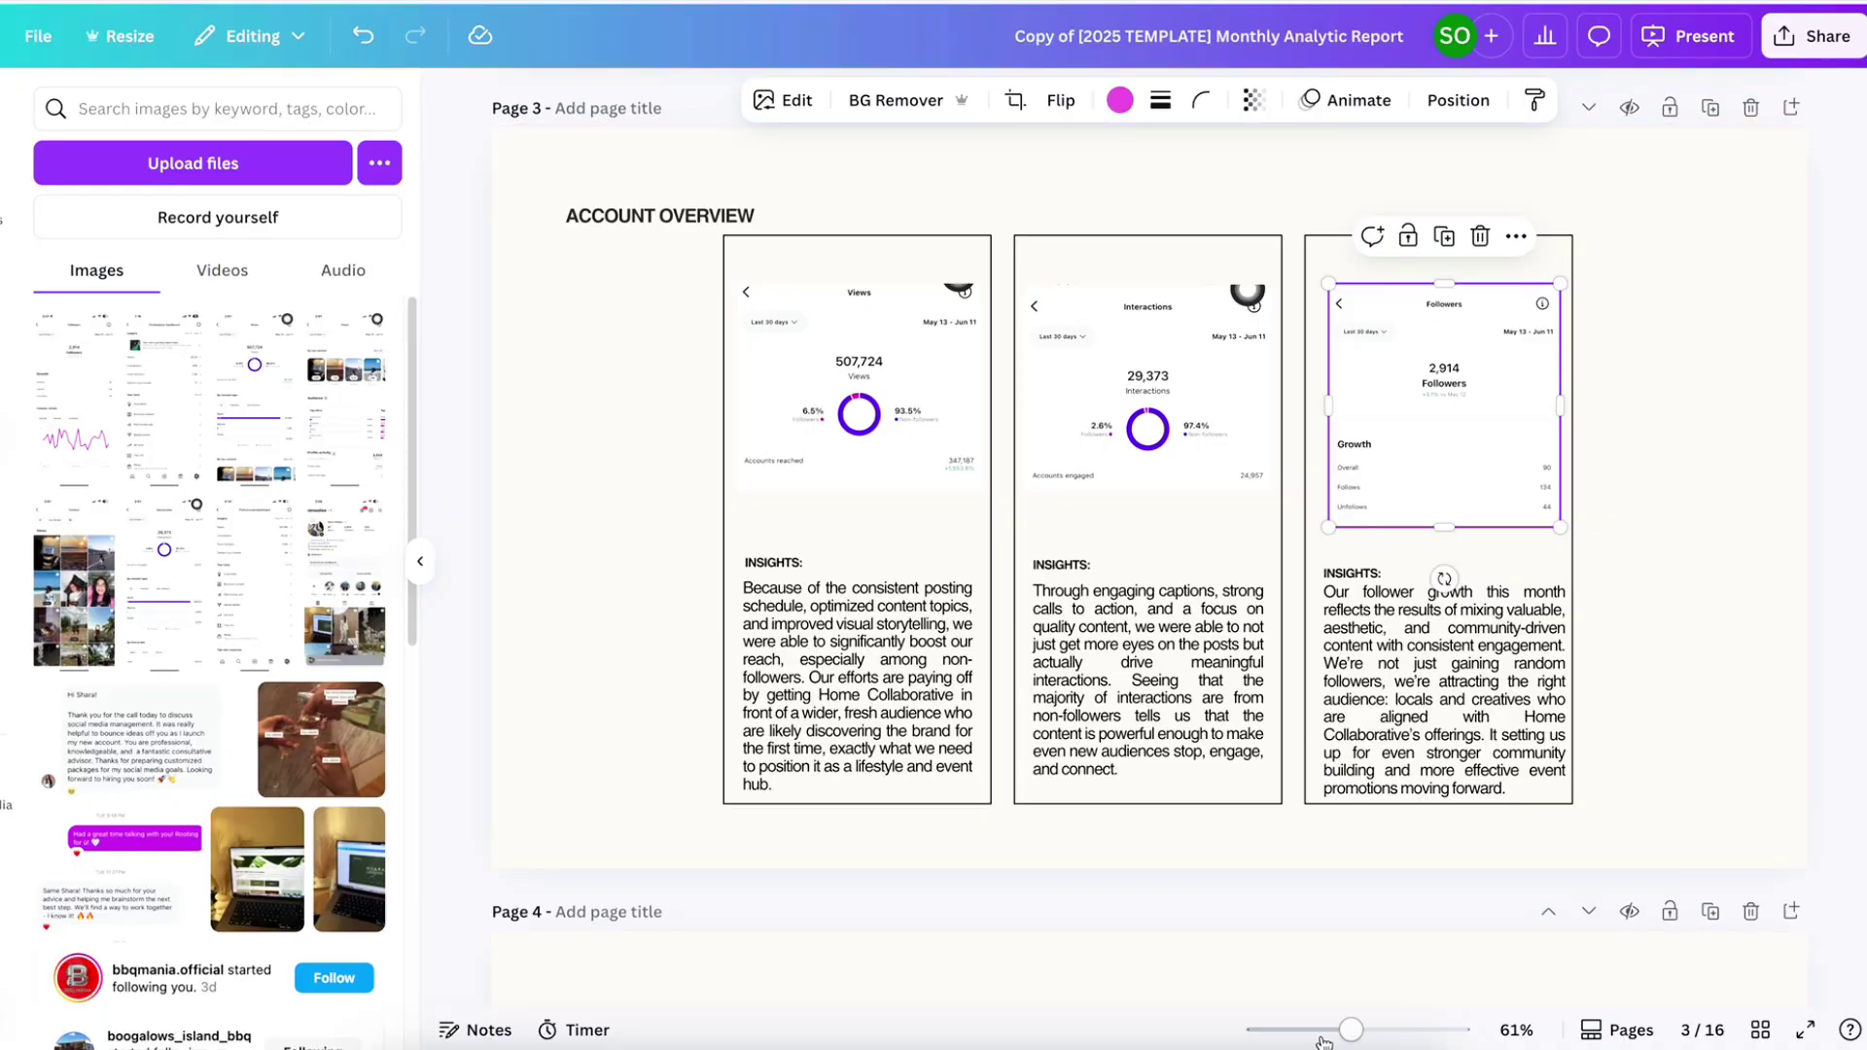
Examine the third column's Followers growth figures and insights paragraph close up, with the uploads hidden to widen the canvas
{"action": "left_click_drag", "start_coordinate": [1351, 1030], "coordinate": [1379, 1029]}
{"action": "scroll", "coordinate": [739, 739], "scroll_direction": "right", "scroll_amount": 5}
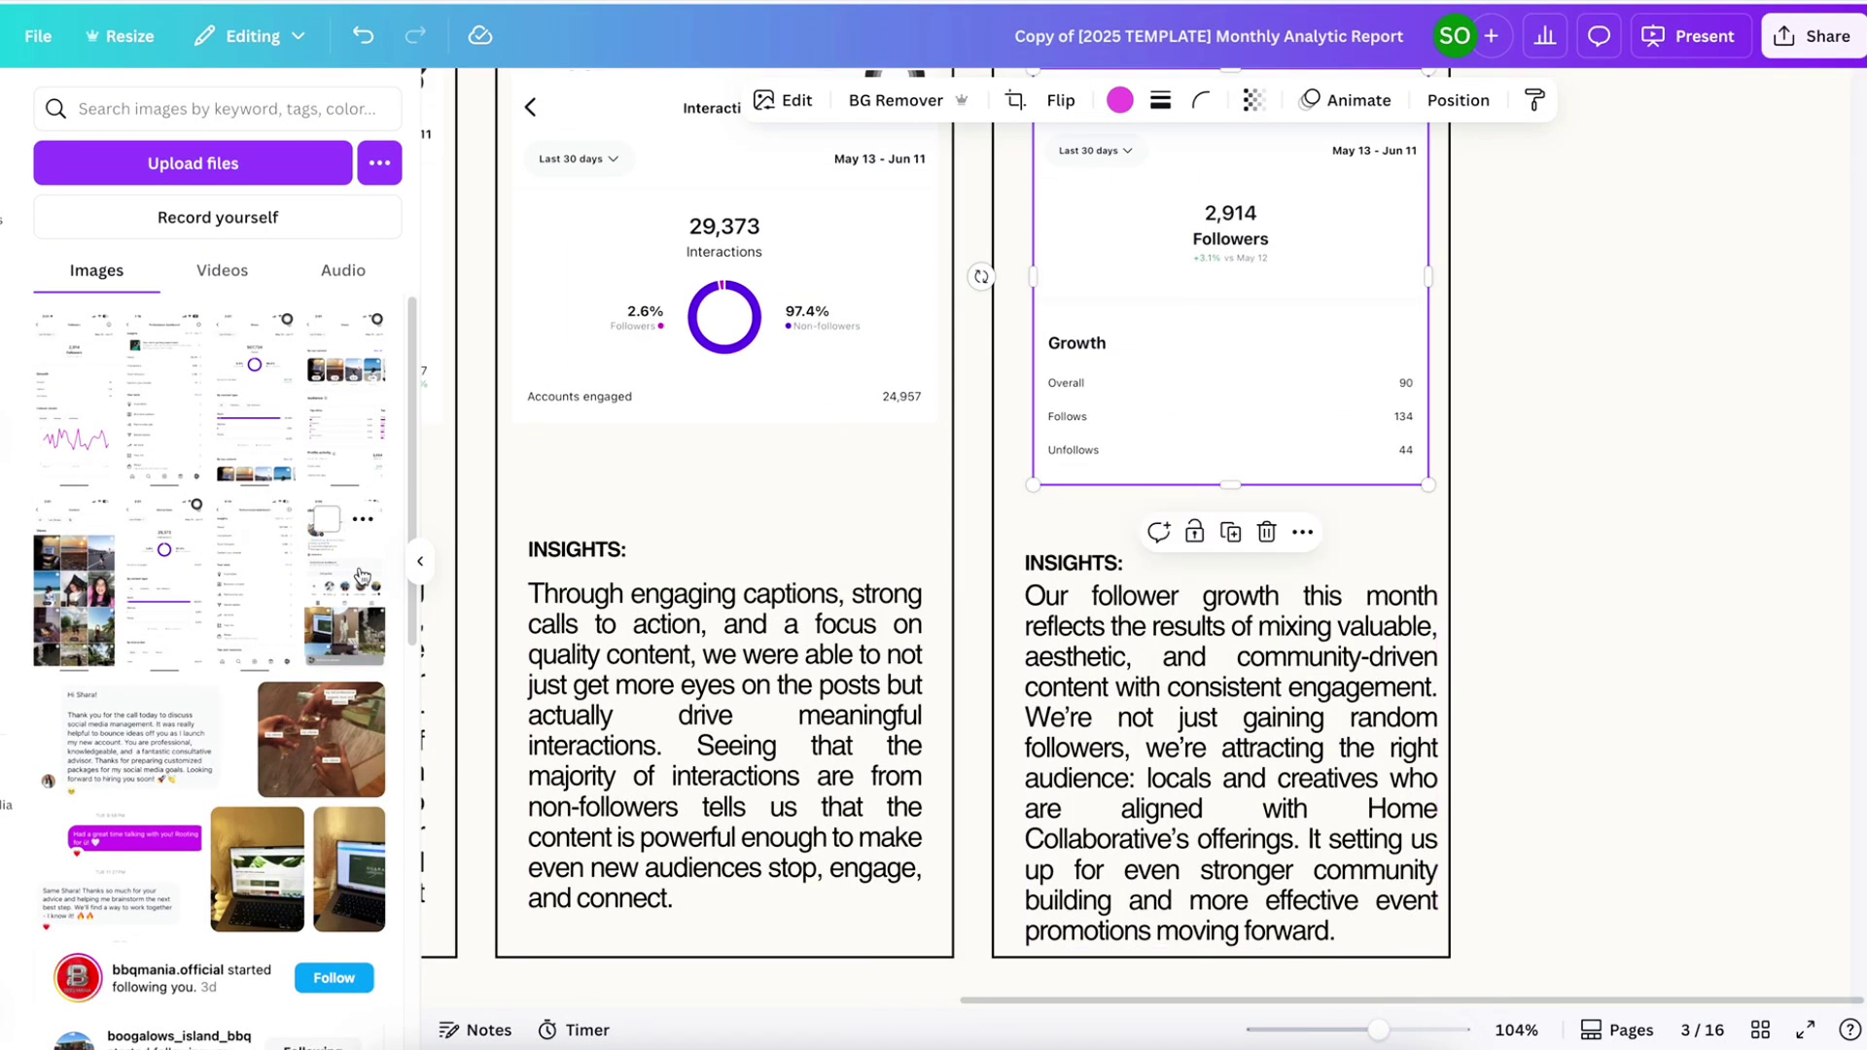
{"action": "left_click", "coordinate": [418, 565]}
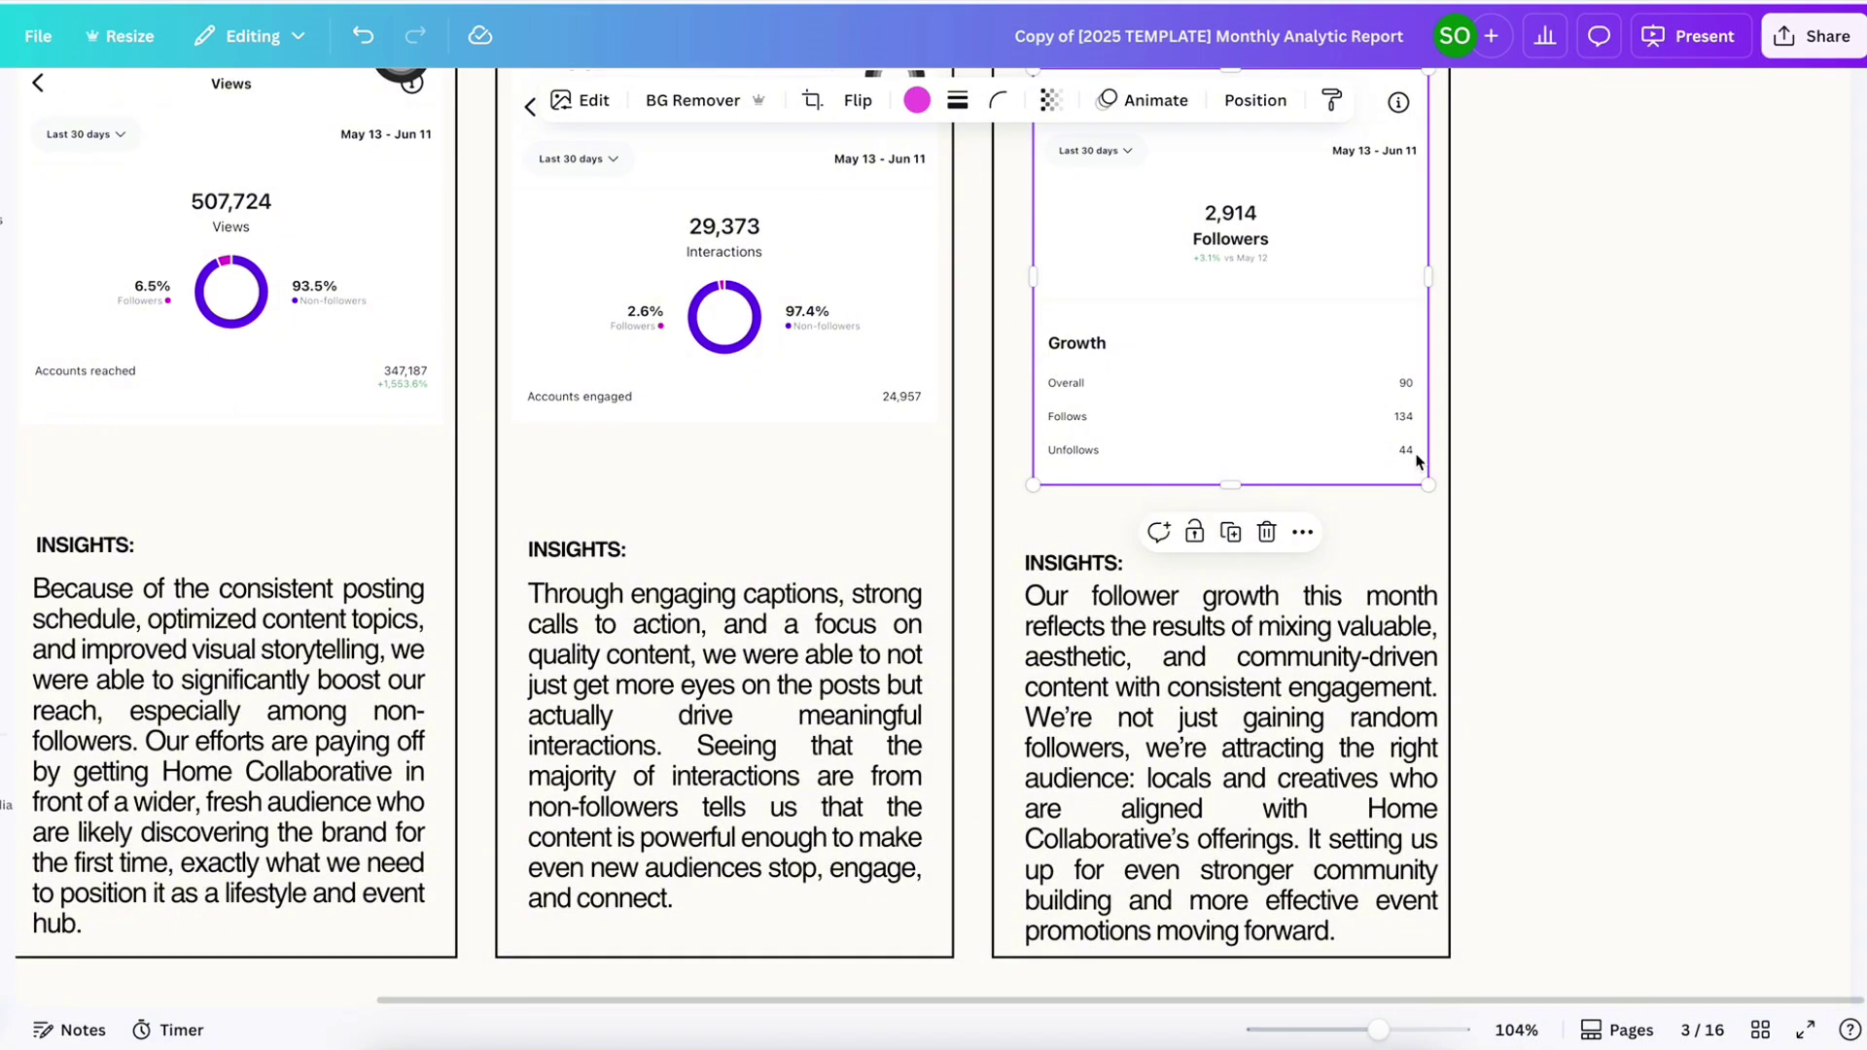
{"action": "double_click", "coordinate": [1322, 872]}
{"action": "left_click", "coordinate": [1368, 438]}
{"action": "mouse_move", "coordinate": [1366, 1028]}
{"action": "left_mouse_down"}
{"action": "mouse_move", "coordinate": [1342, 1028]}
{"action": "mouse_move", "coordinate": [1395, 1029]}
{"action": "left_mouse_up"}
{"action": "left_click", "coordinate": [1487, 650]}
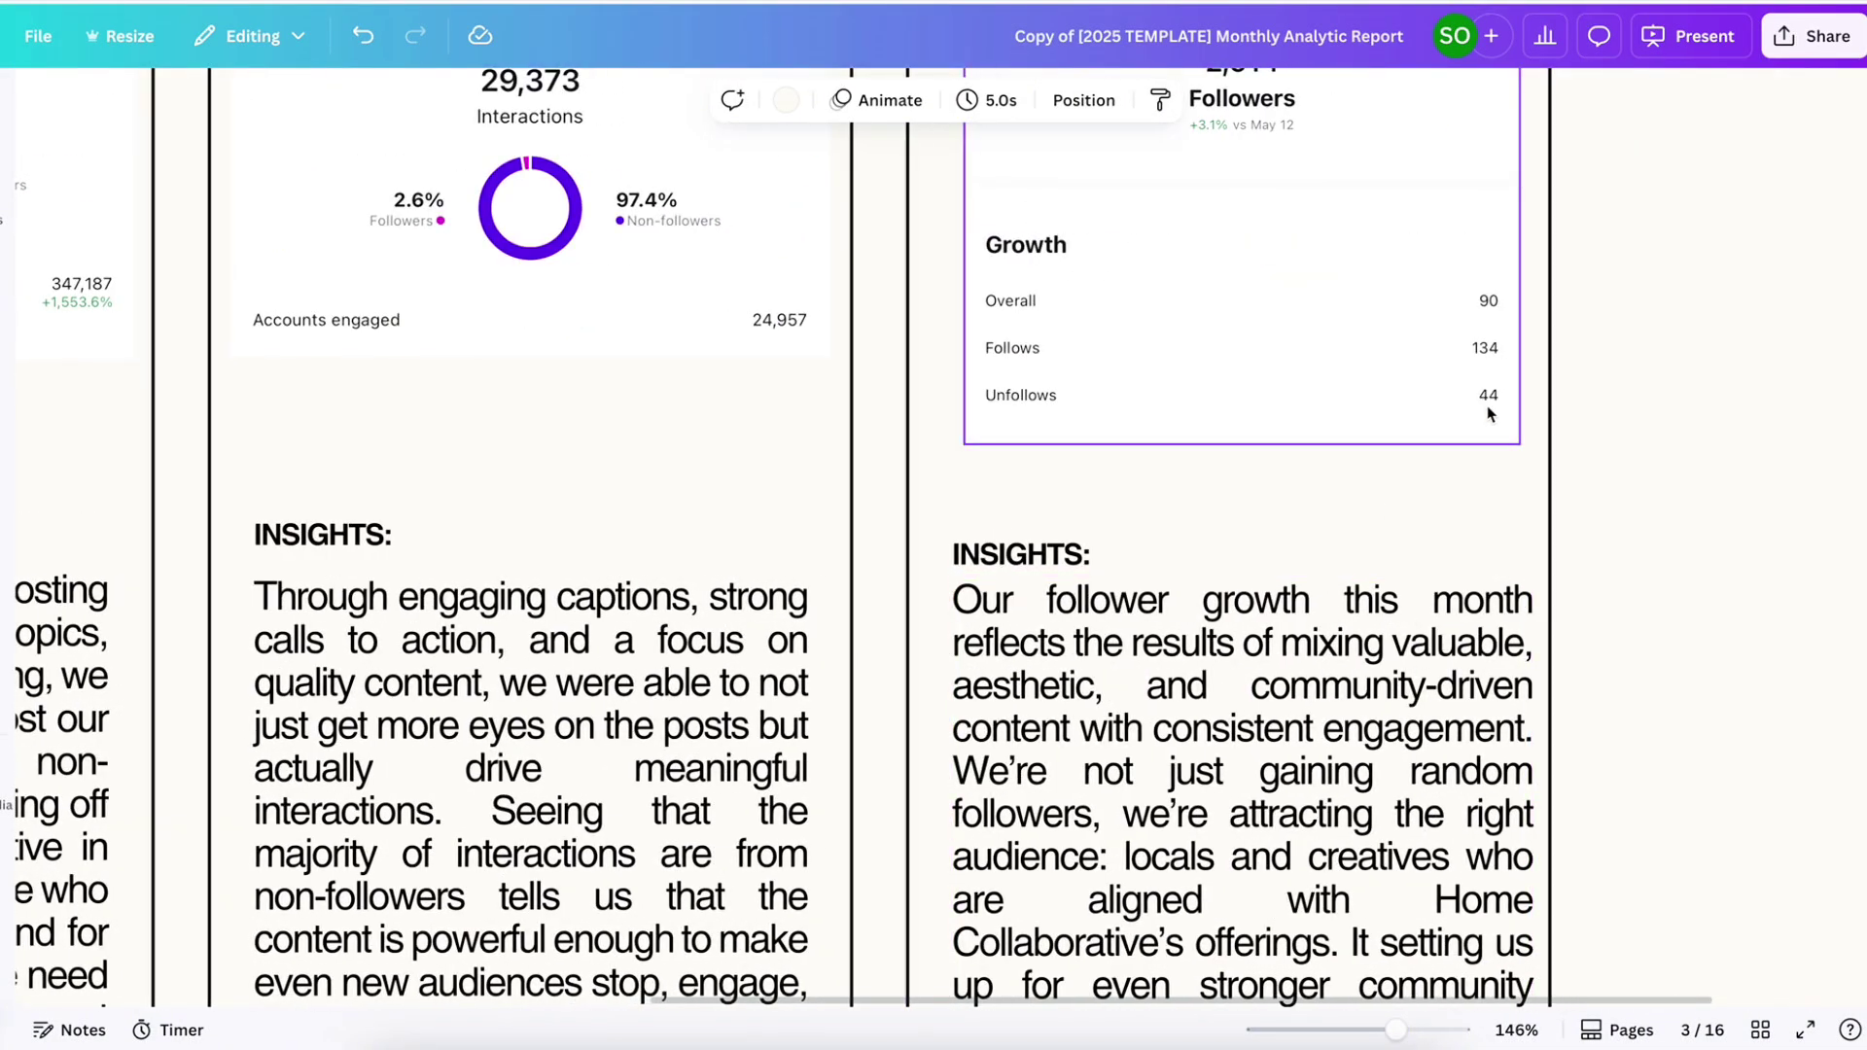
{"action": "left_click_drag", "start_coordinate": [1396, 1029], "coordinate": [1353, 1029]}
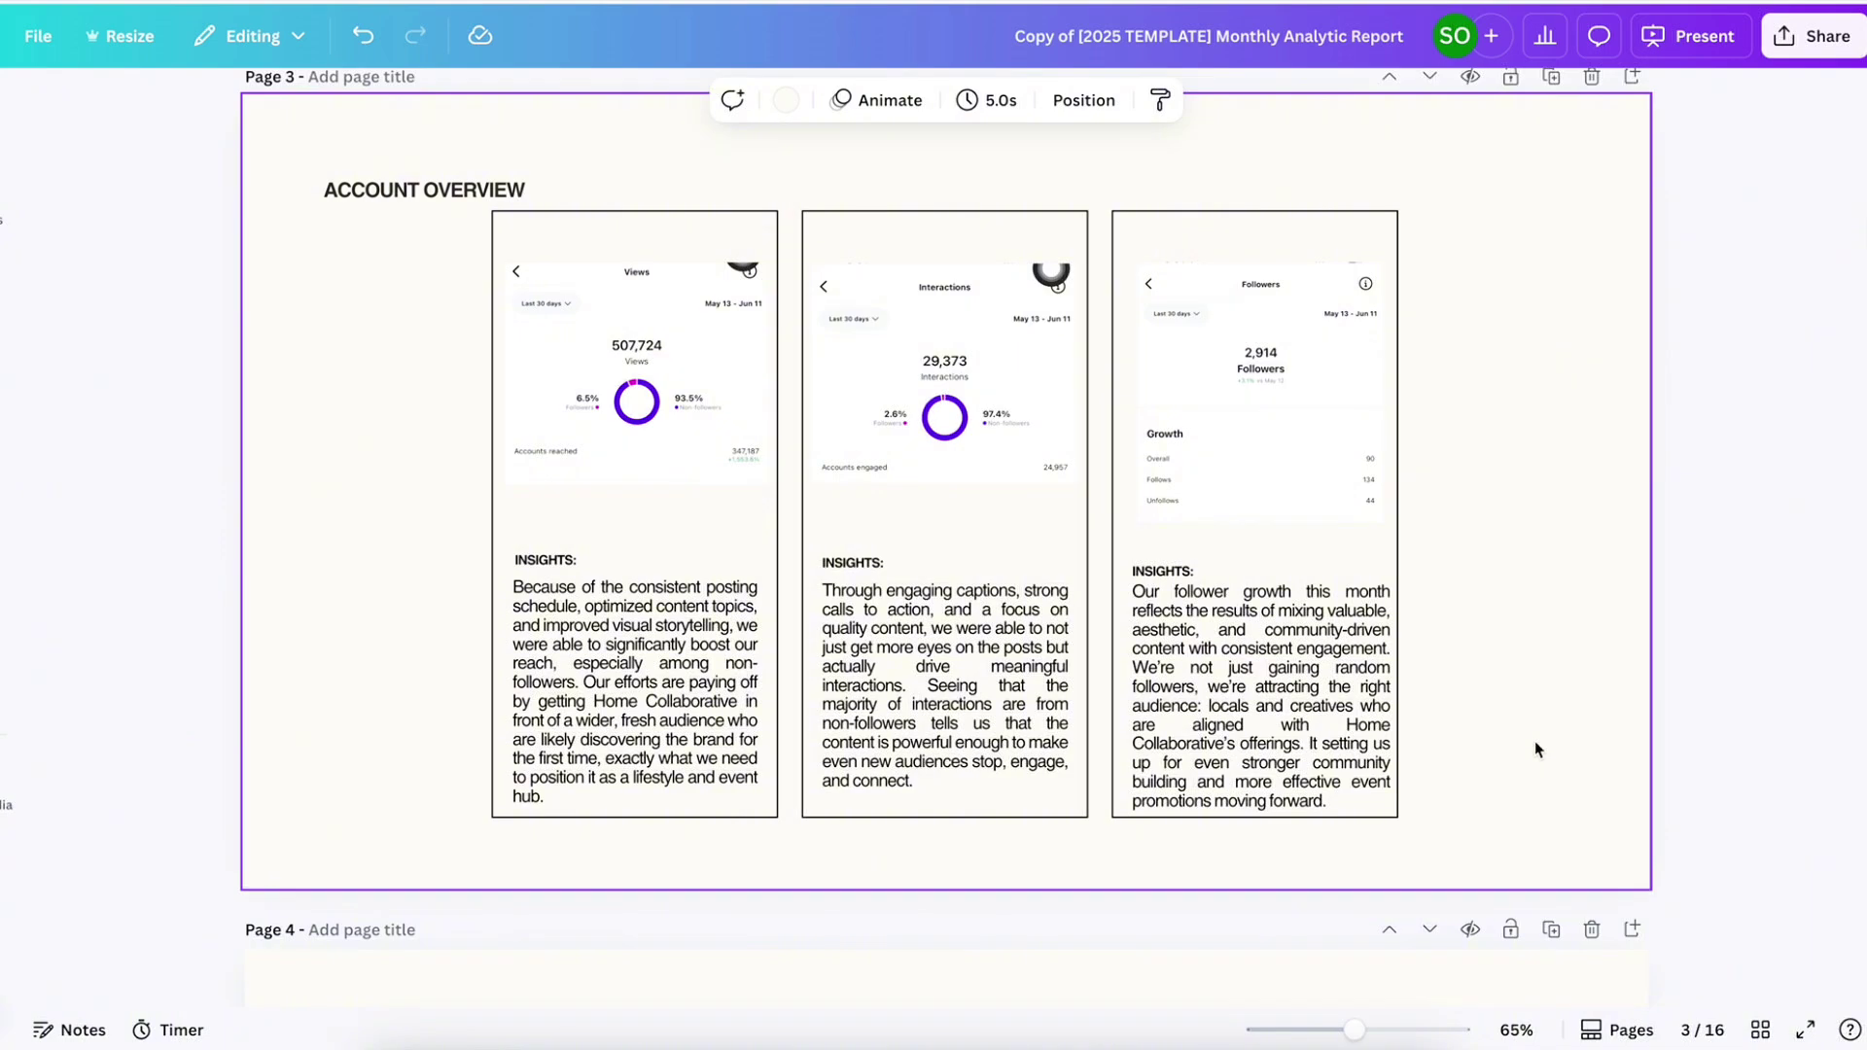
{"action": "key", "text": "ctrl+z"}
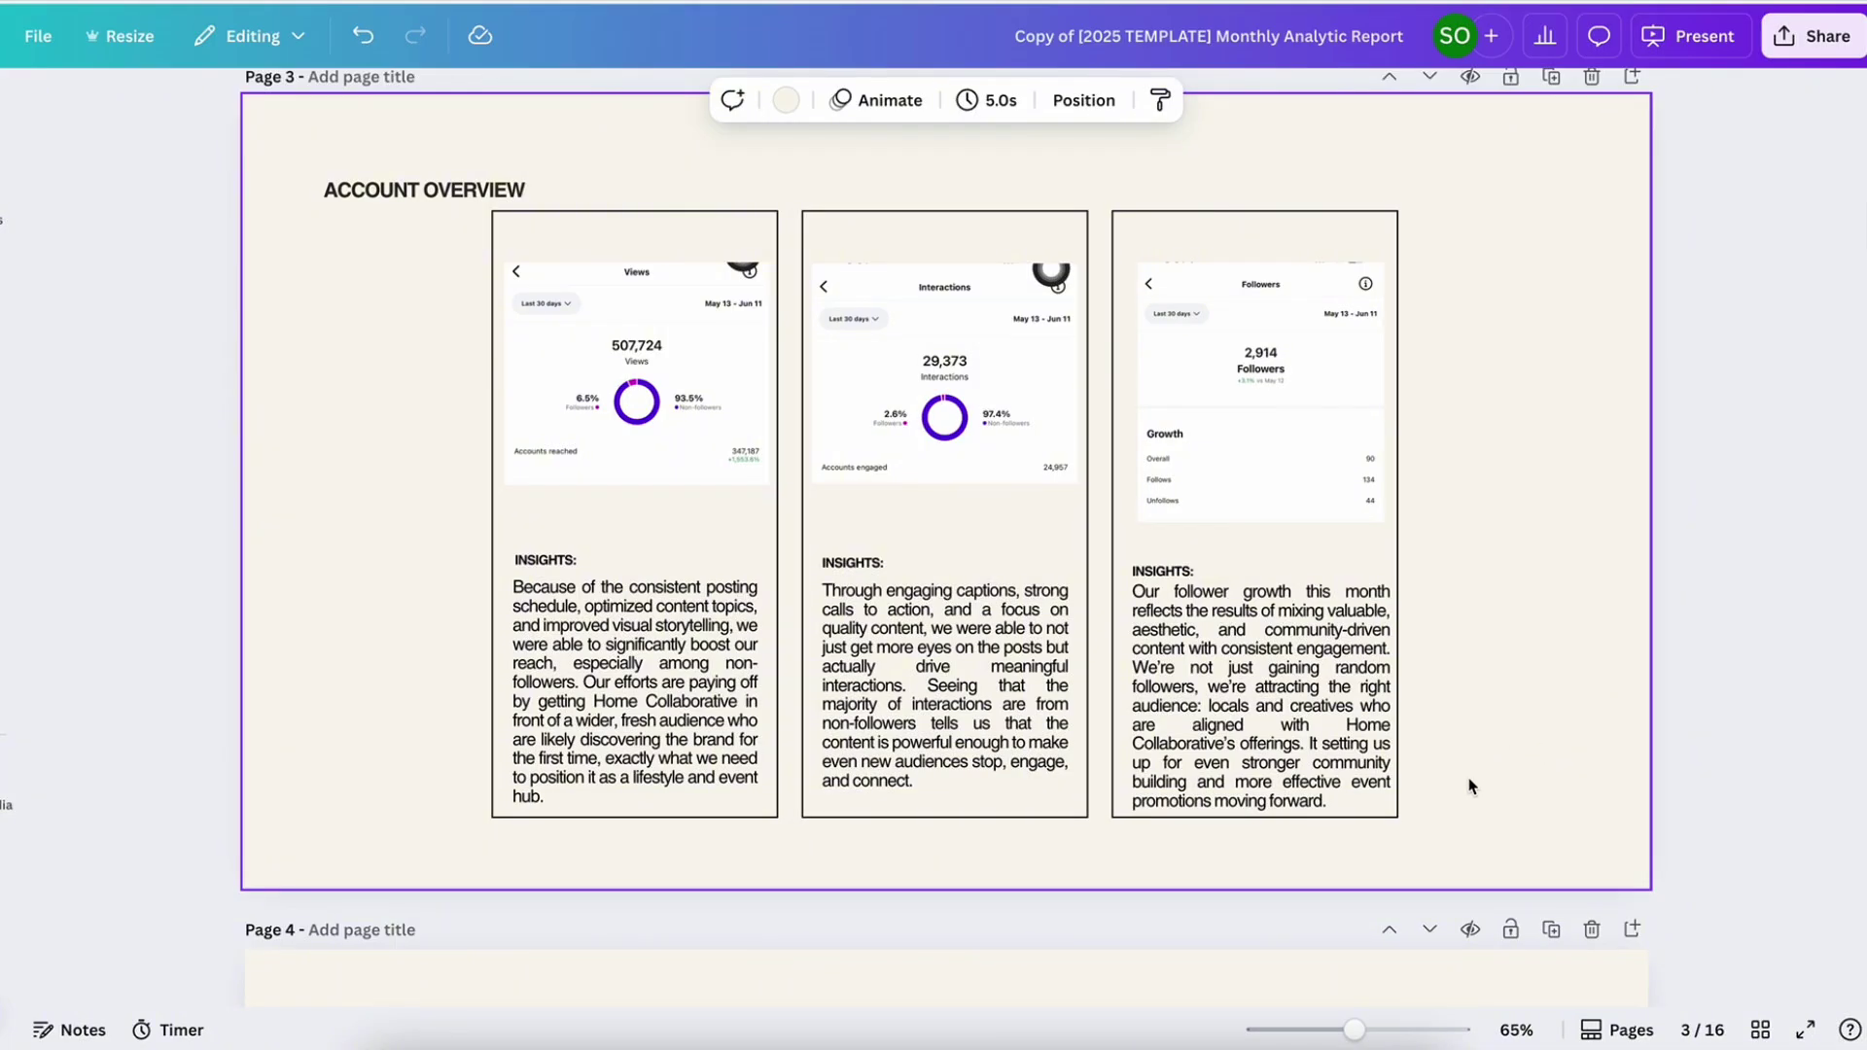
Check the Profile activity sample on page 4 and delete that whole Account Overview page from the report
{"action": "scroll", "coordinate": [1470, 785], "scroll_direction": "down", "scroll_amount": 10}
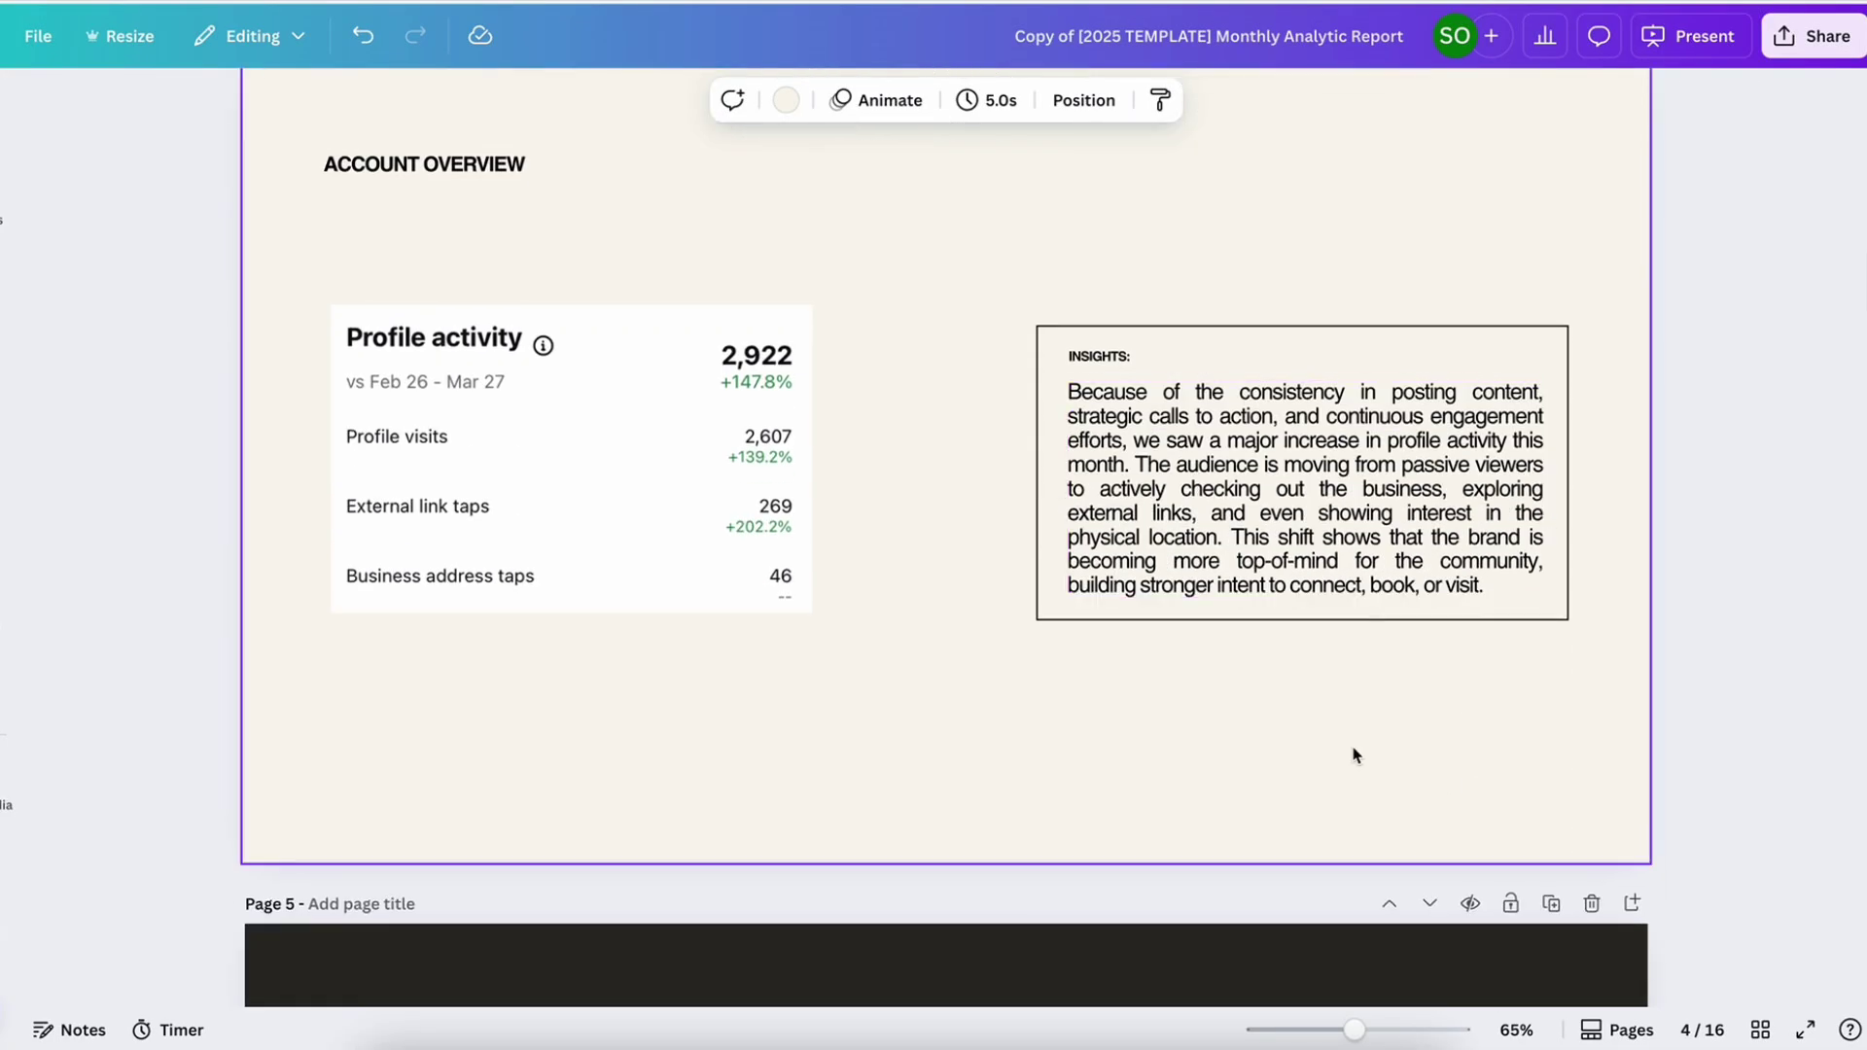
{"action": "left_click", "coordinate": [627, 559]}
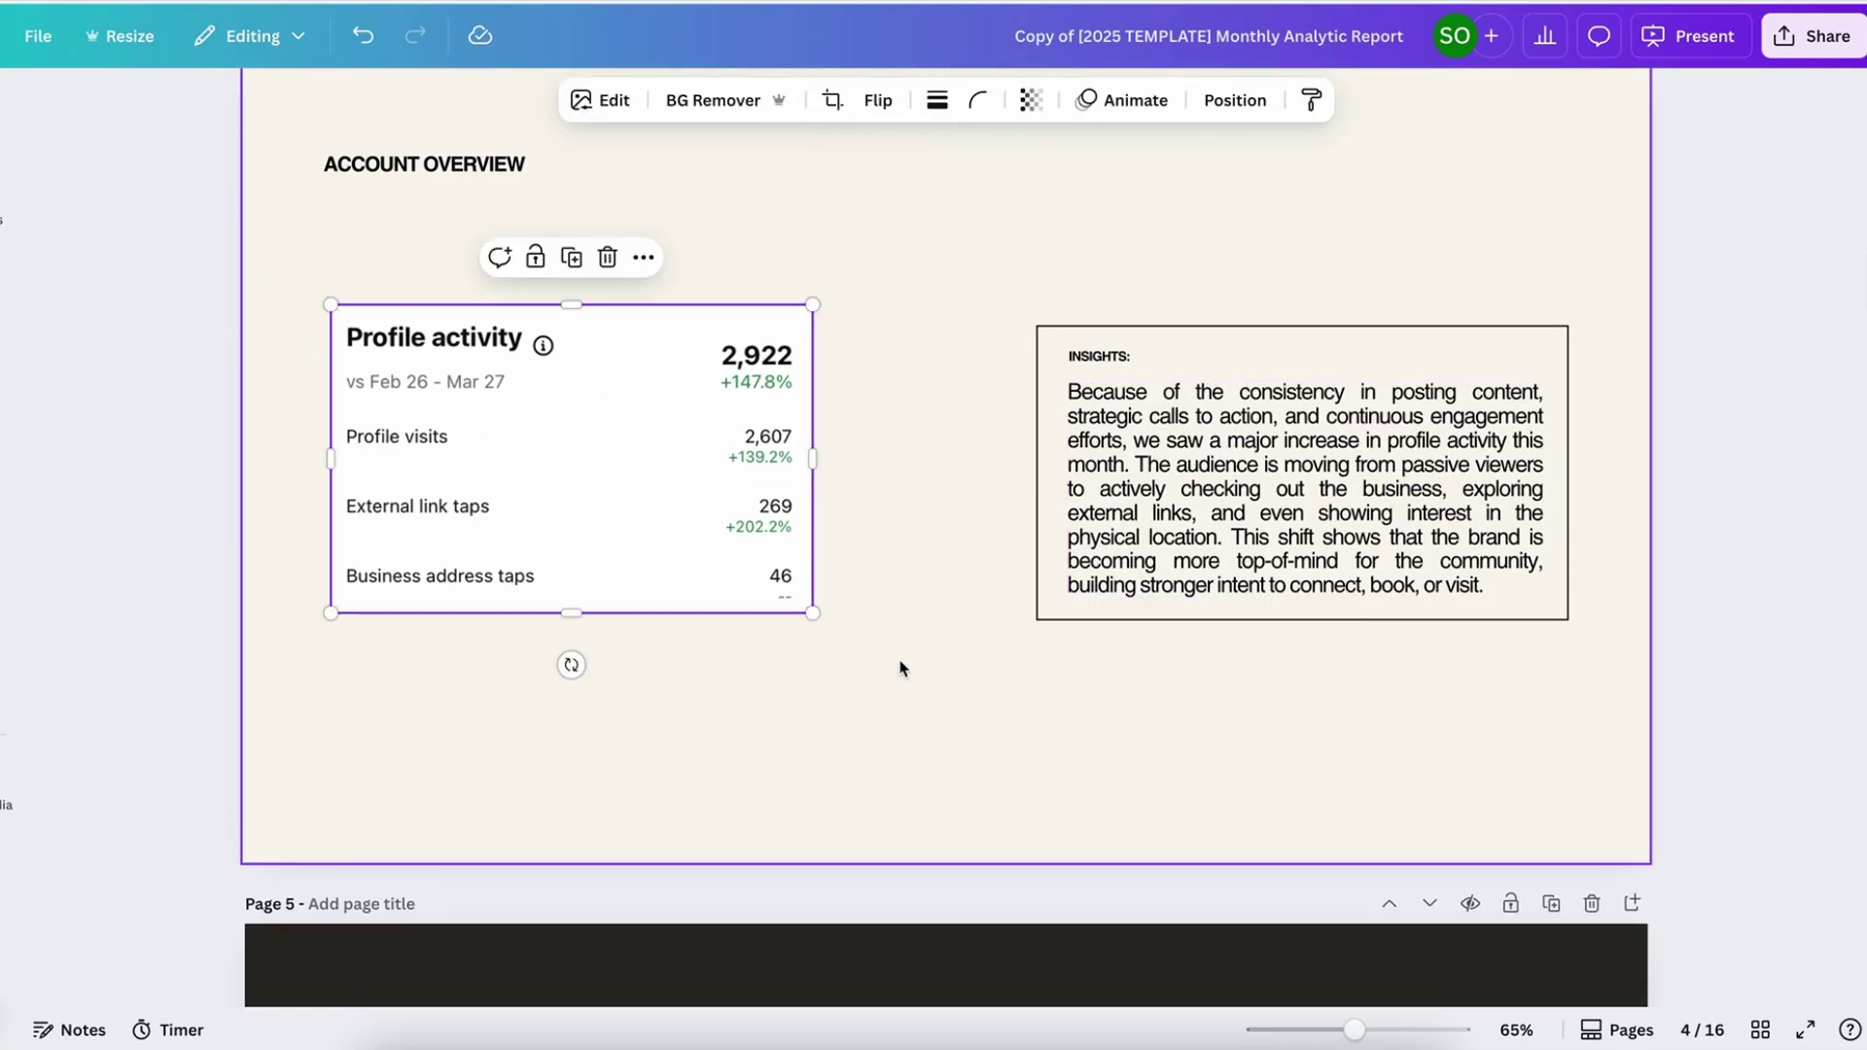
{"action": "left_click", "coordinate": [908, 673]}
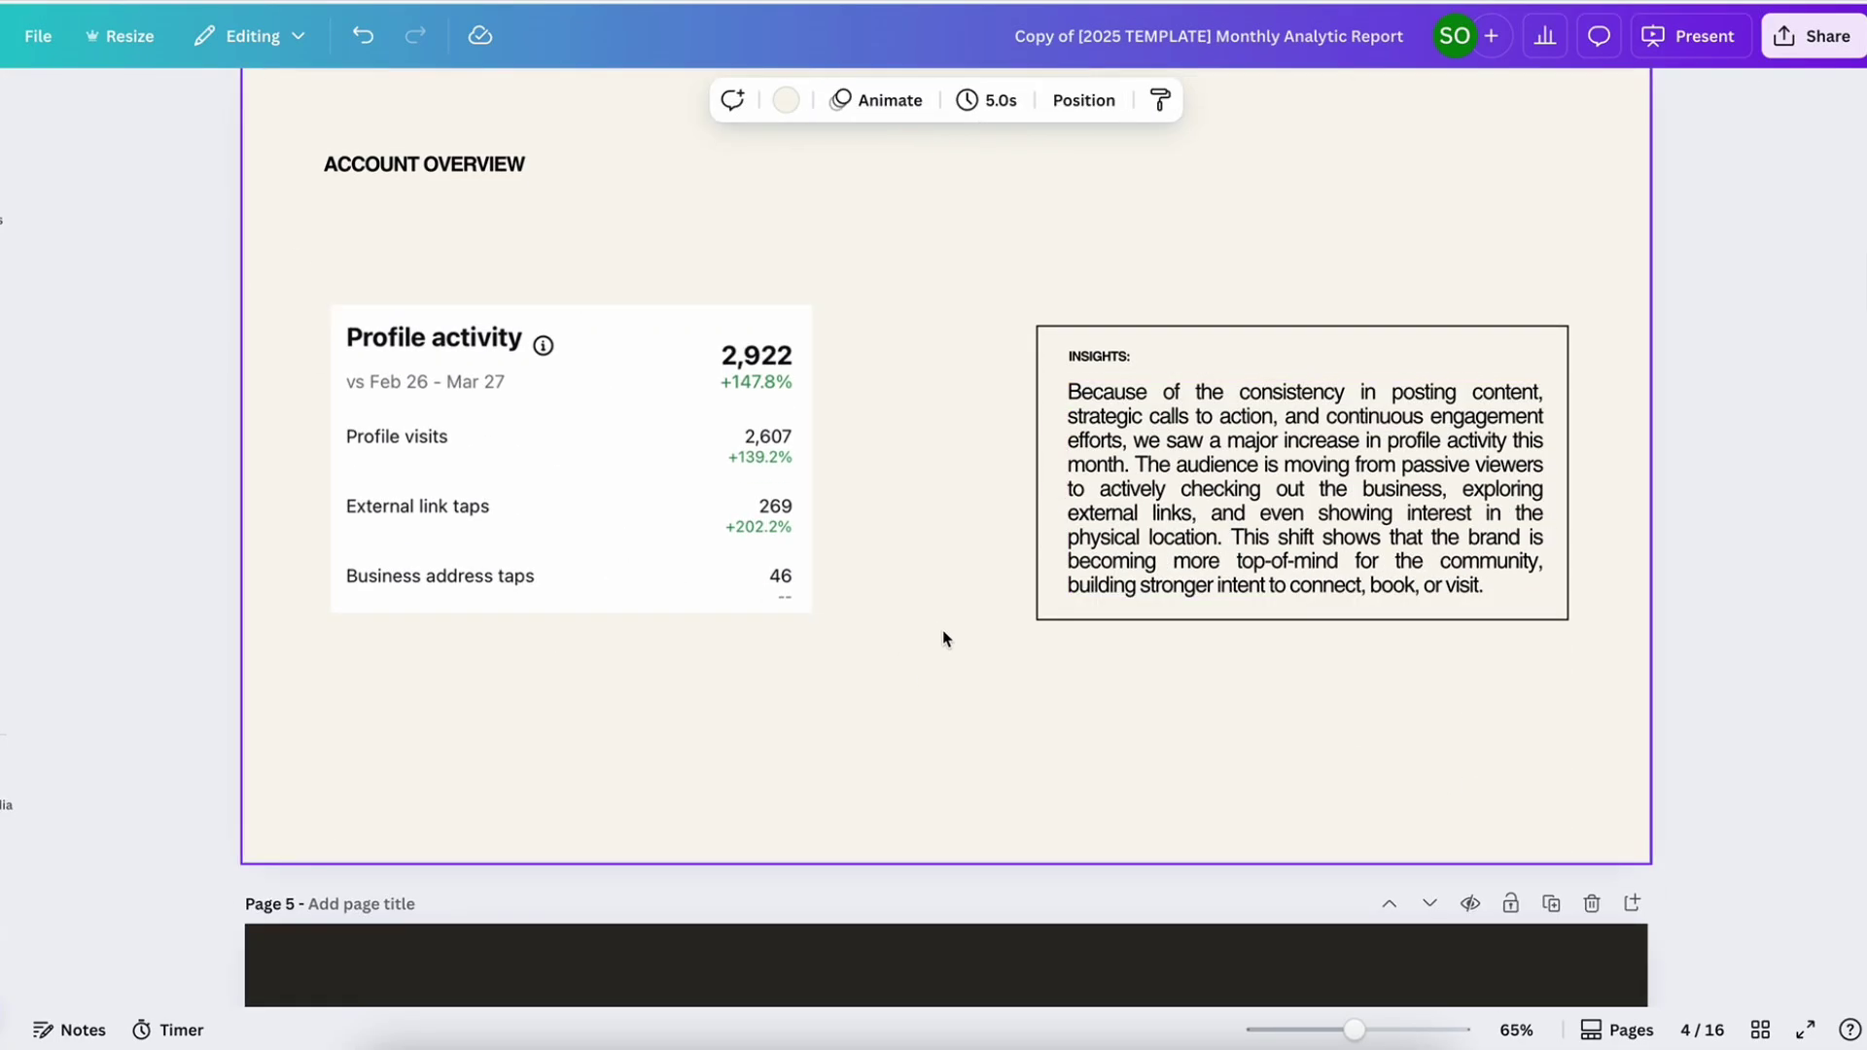
{"action": "scroll", "coordinate": [943, 639], "scroll_direction": "up", "scroll_amount": 1}
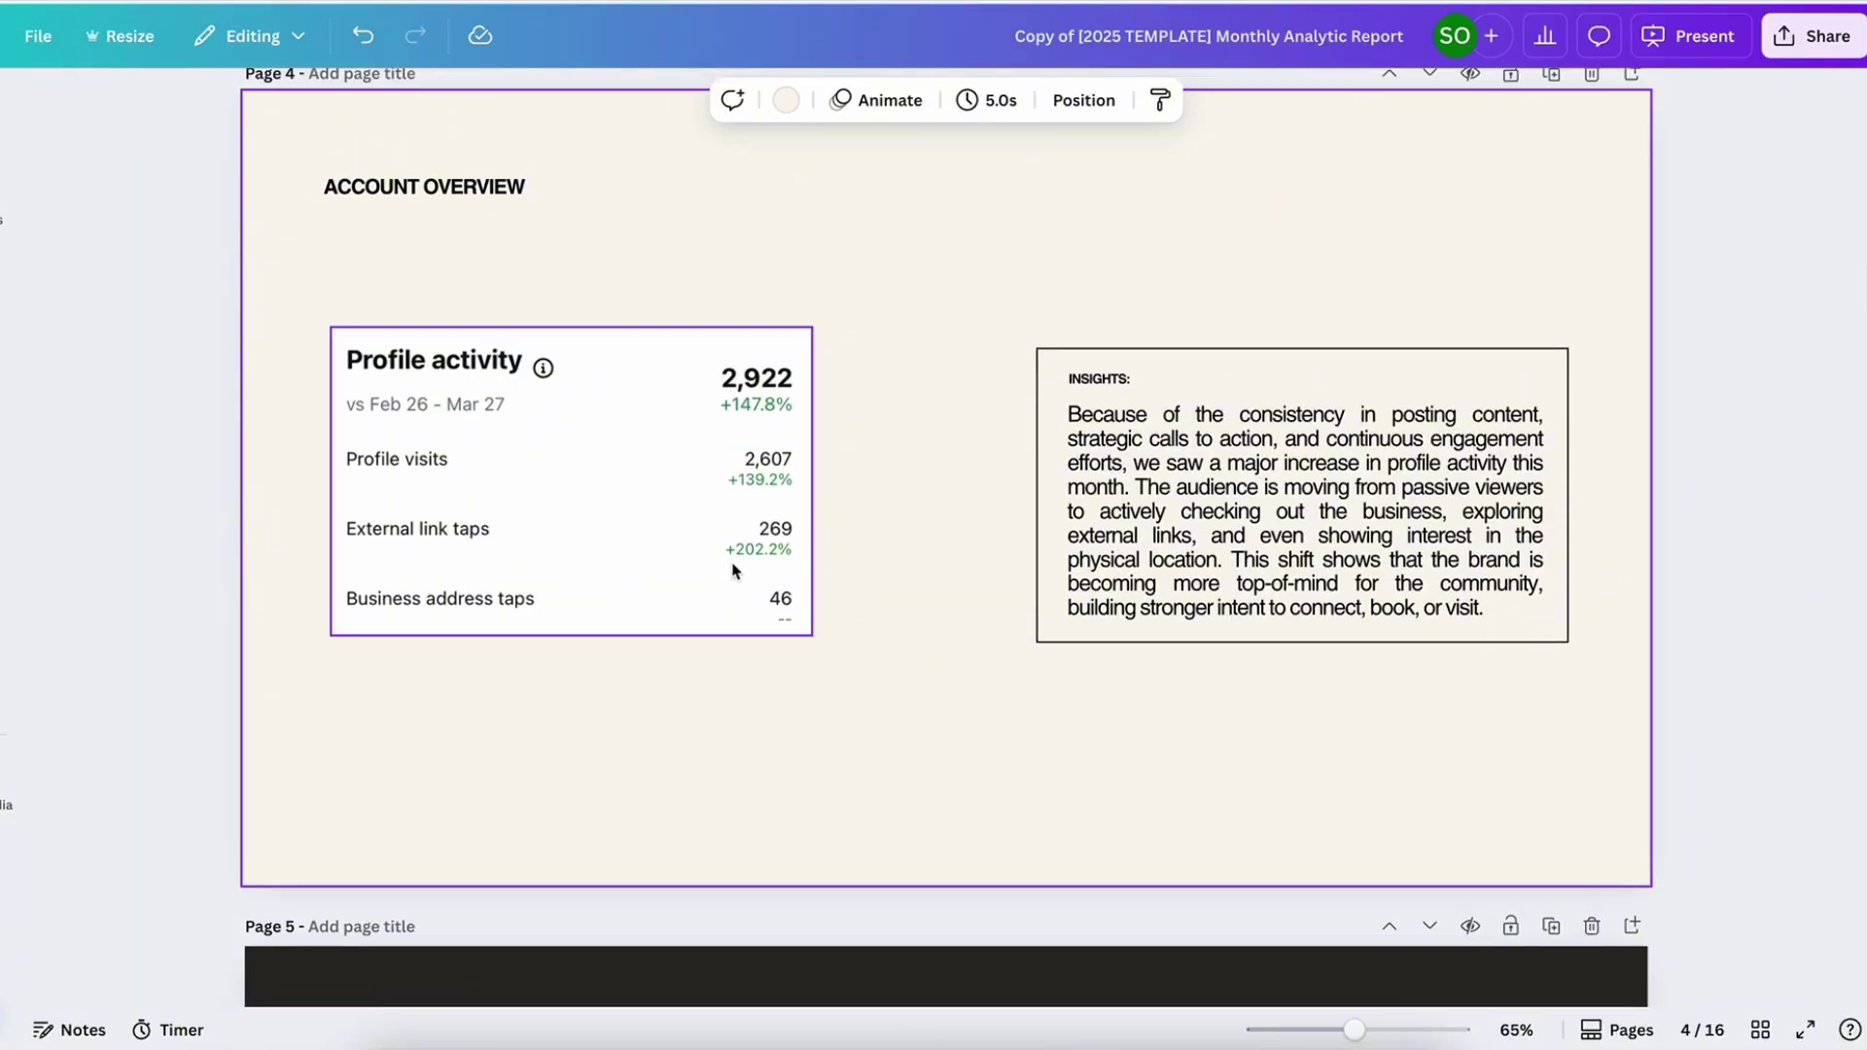
{"action": "left_click", "coordinate": [720, 525]}
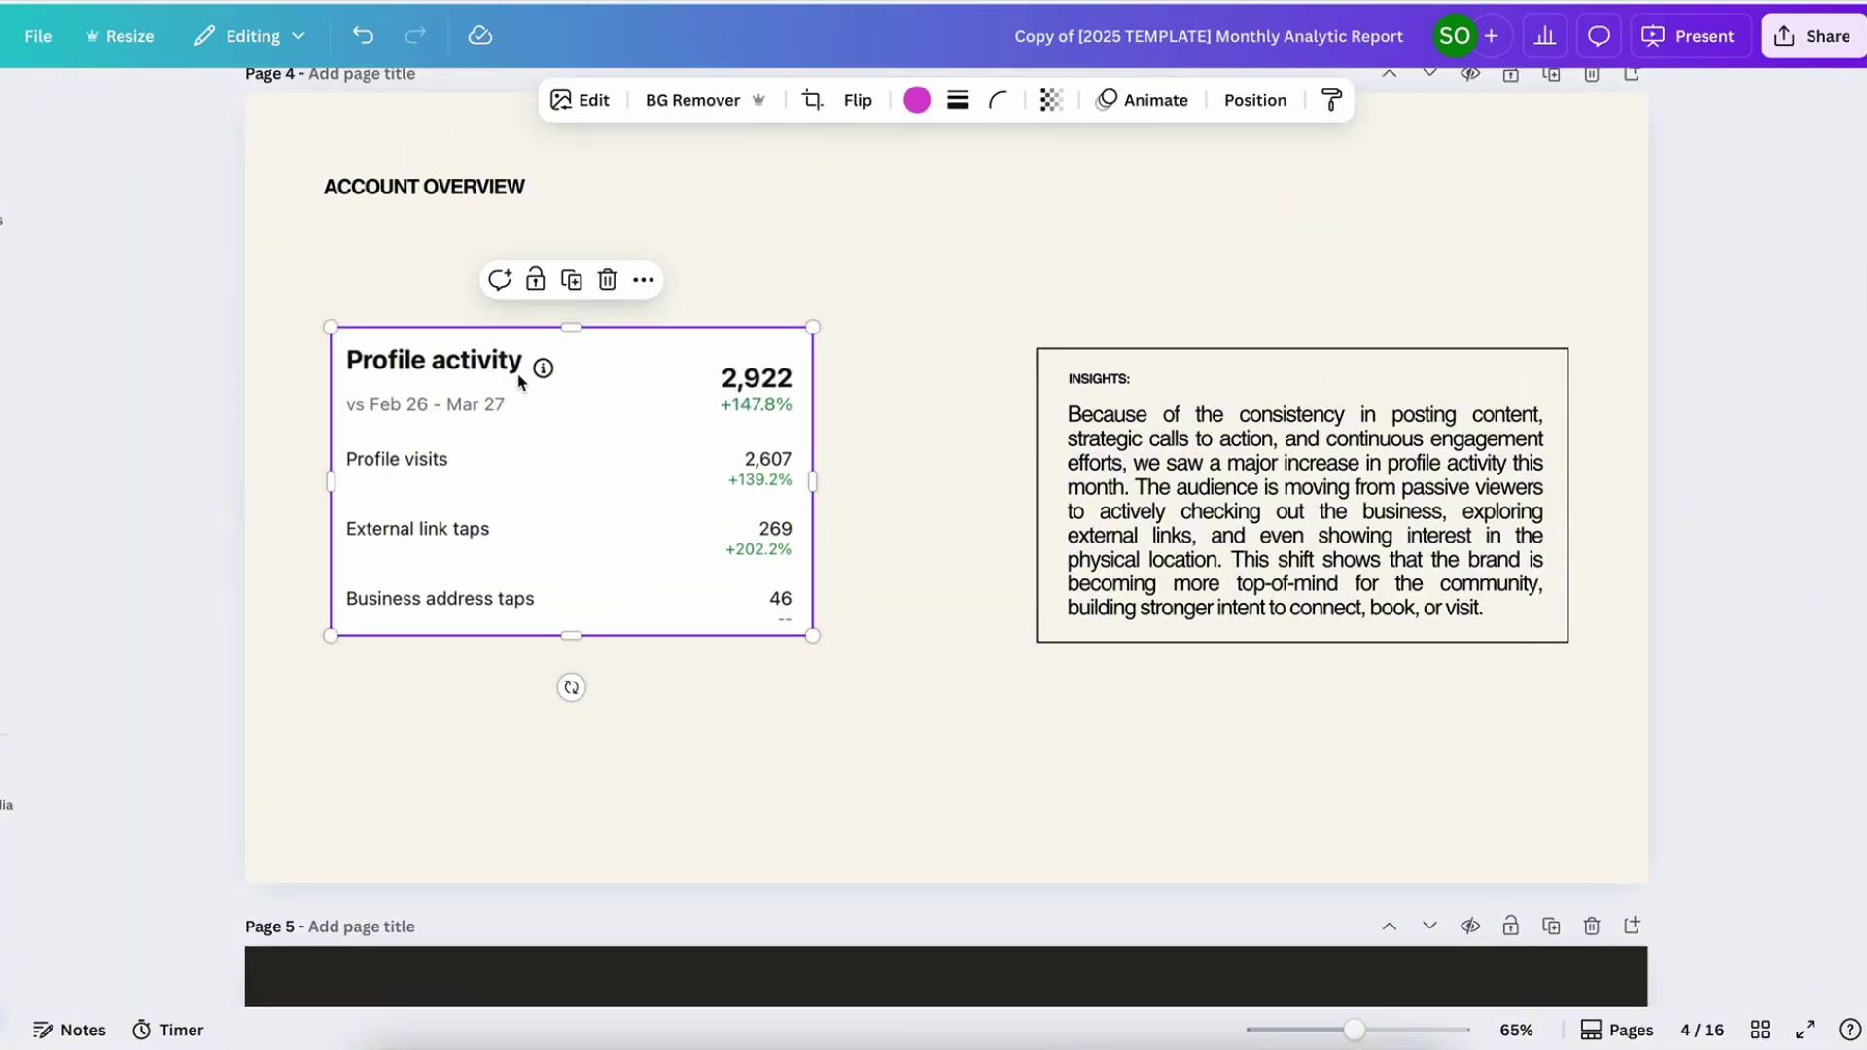
{"action": "left_click", "coordinate": [914, 567]}
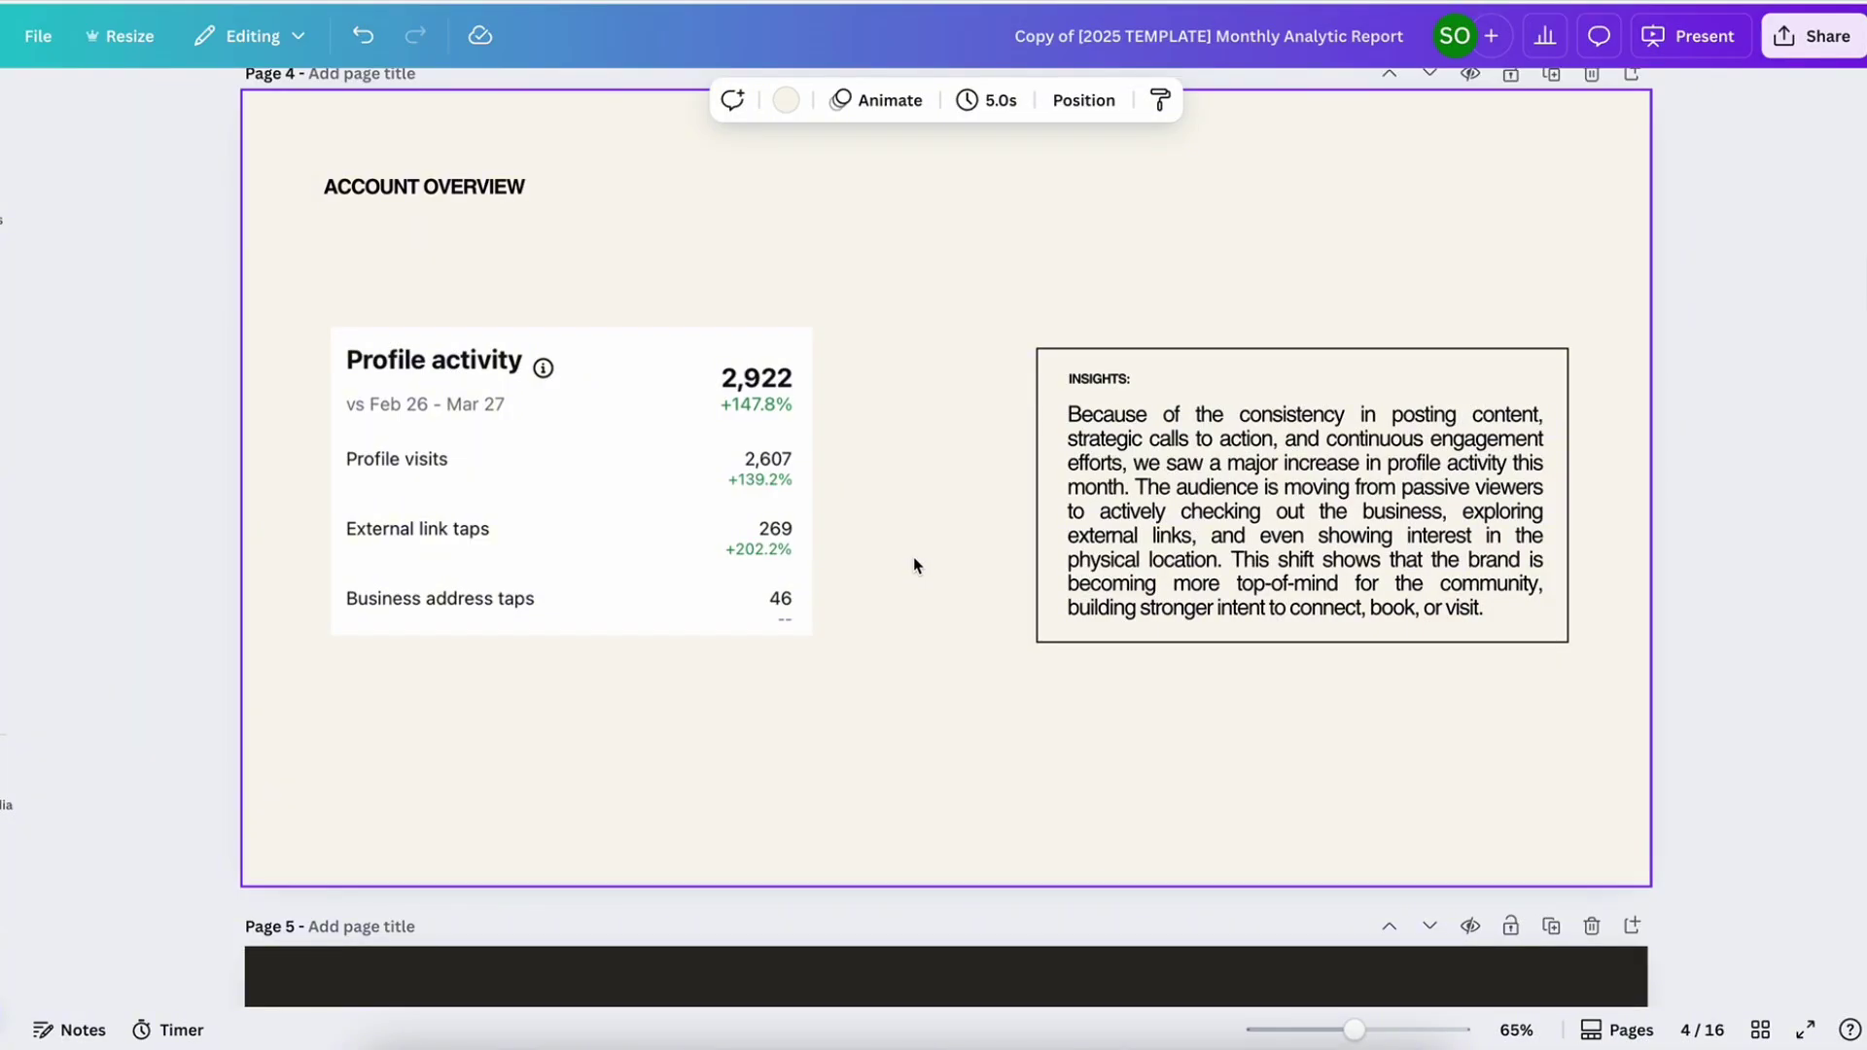
{"action": "scroll", "coordinate": [1721, 533], "scroll_direction": "up", "scroll_amount": 1}
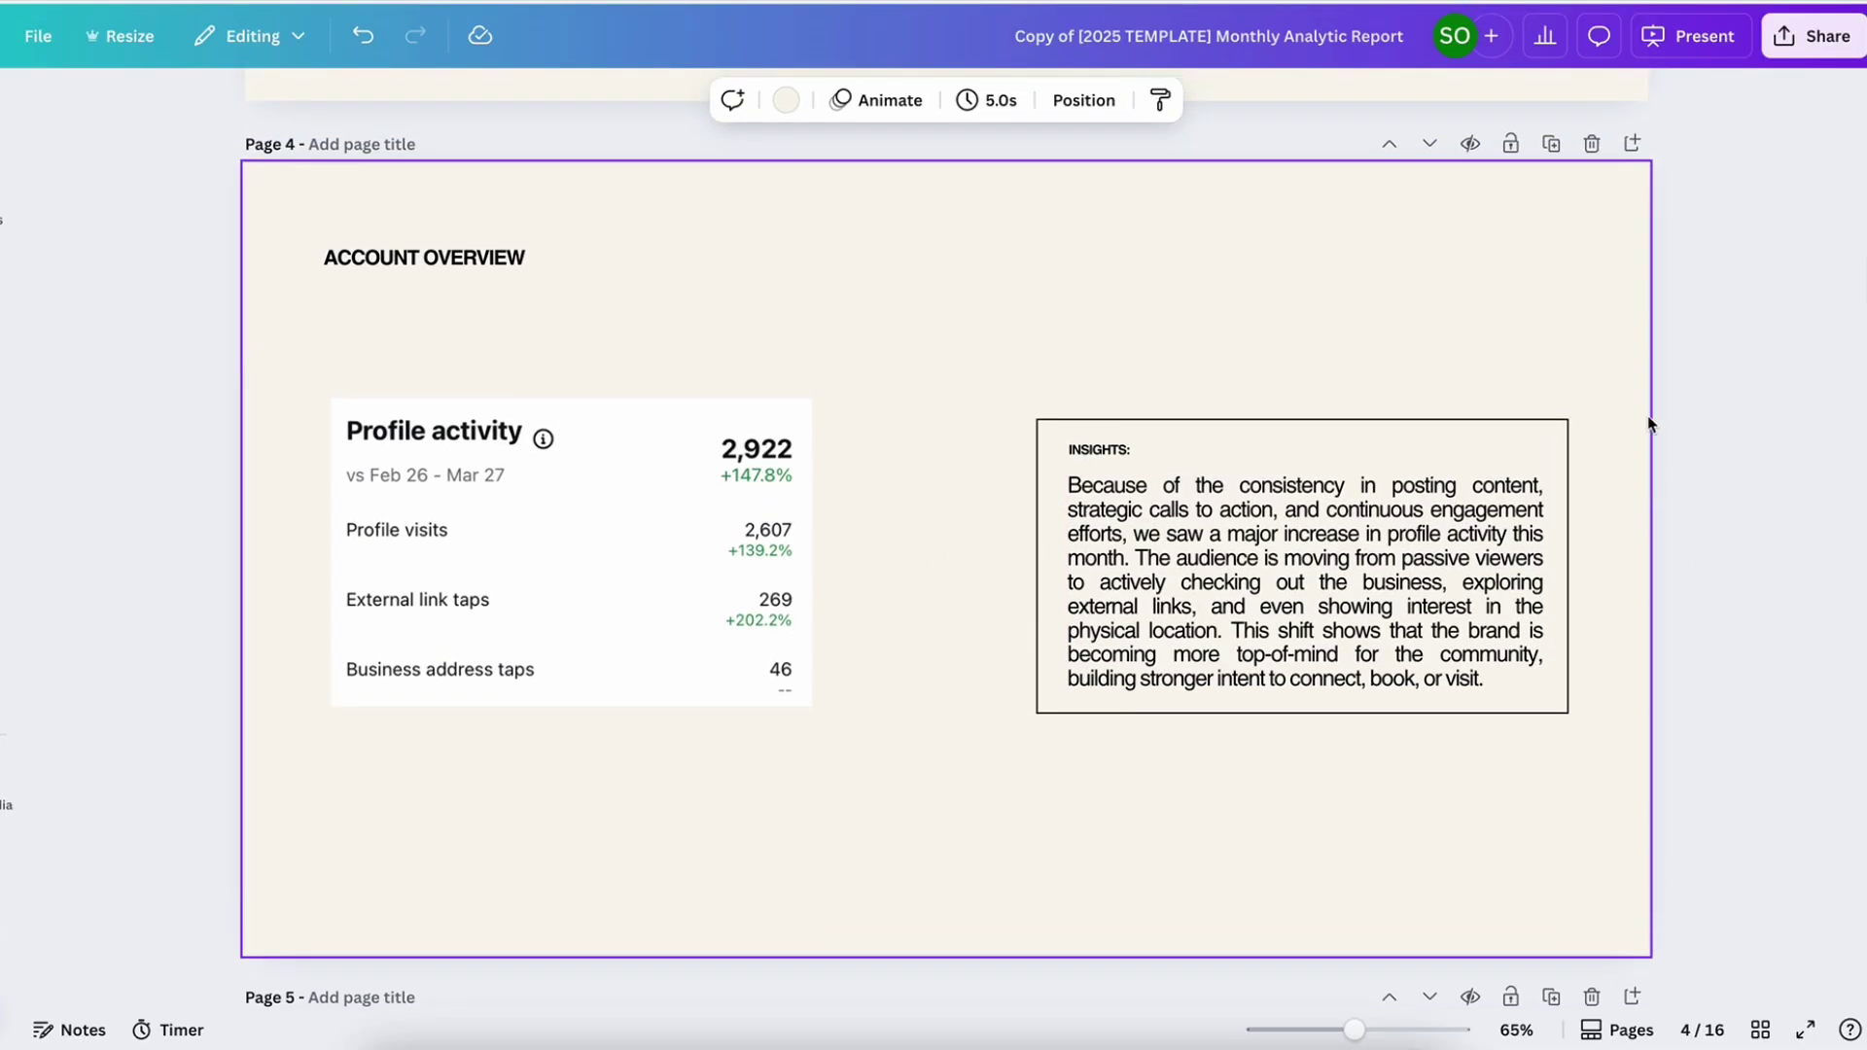
{"action": "left_click", "coordinate": [1593, 146]}
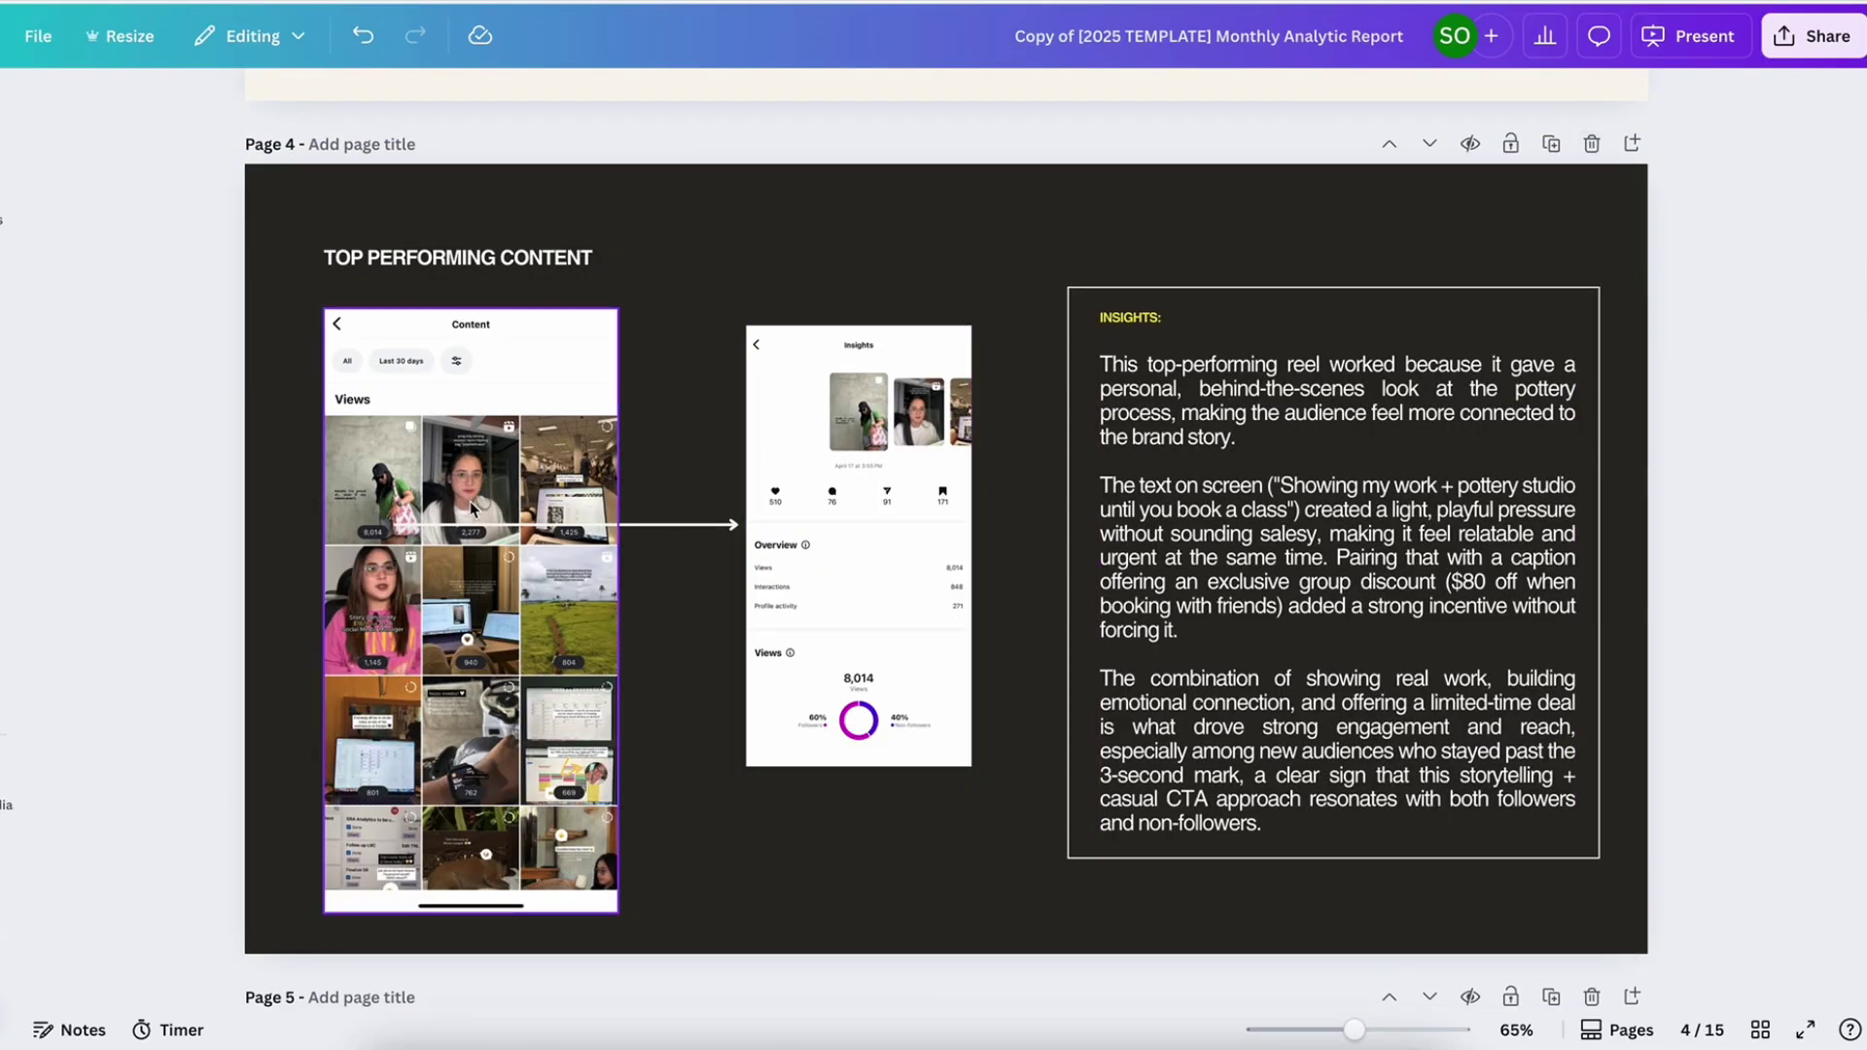
Examine the Top Performing Content page's heading, content grid screenshot, post insights screenshot and INSIGHTS paragraph
{"action": "left_click", "coordinate": [457, 666]}
{"action": "left_click", "coordinate": [784, 878]}
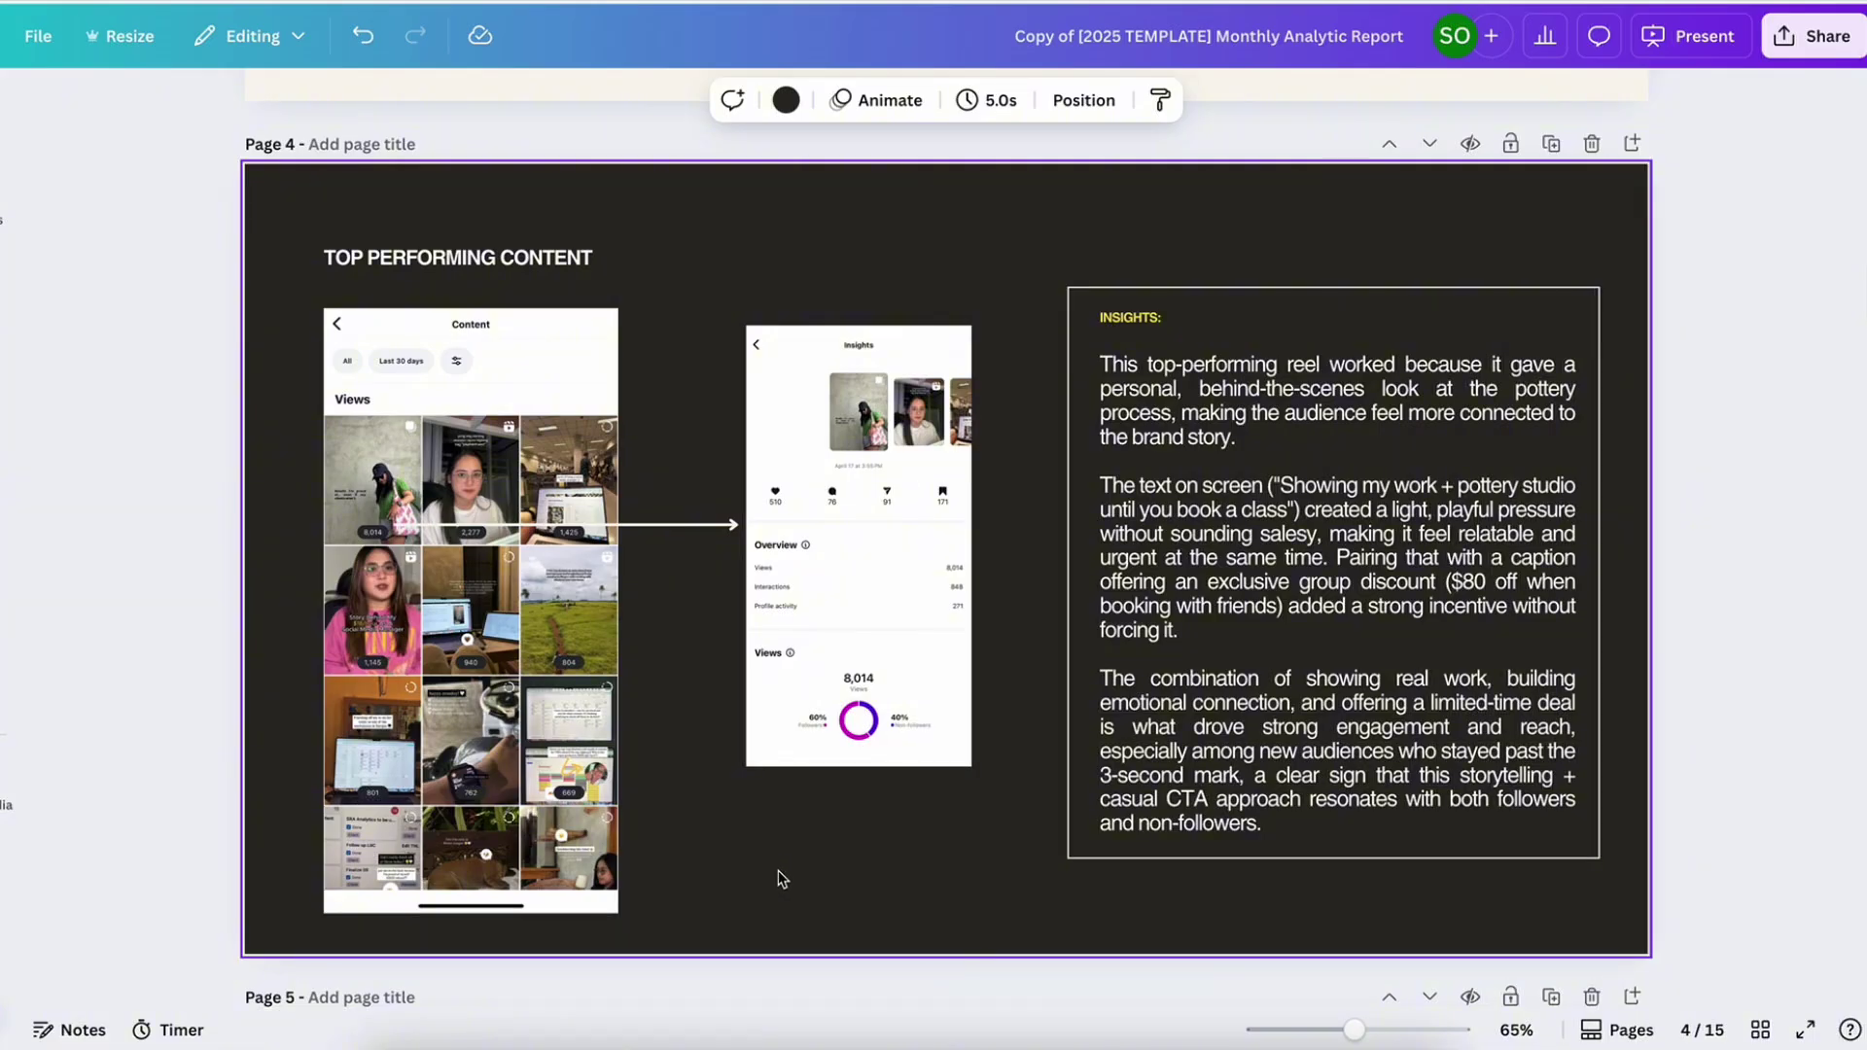
{"action": "left_click", "coordinate": [1715, 697]}
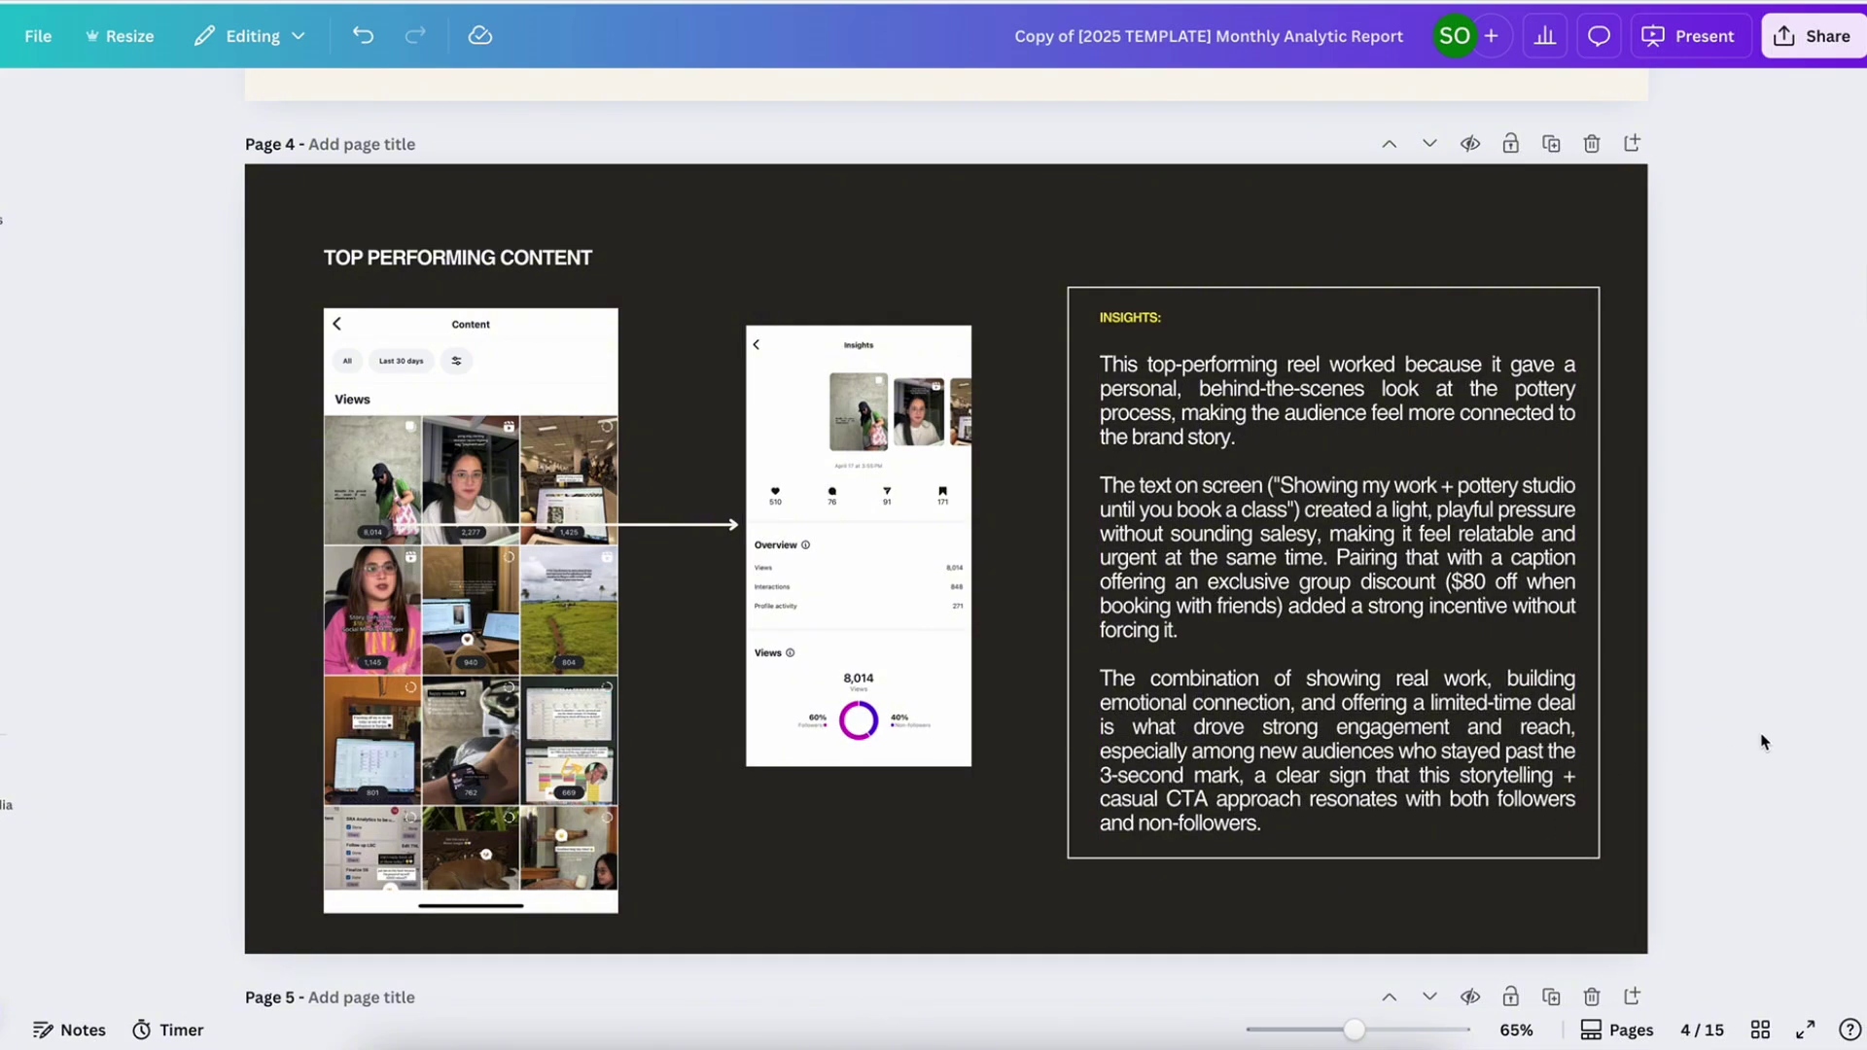
{"action": "left_click", "coordinate": [1042, 404]}
{"action": "left_click", "coordinate": [591, 255]}
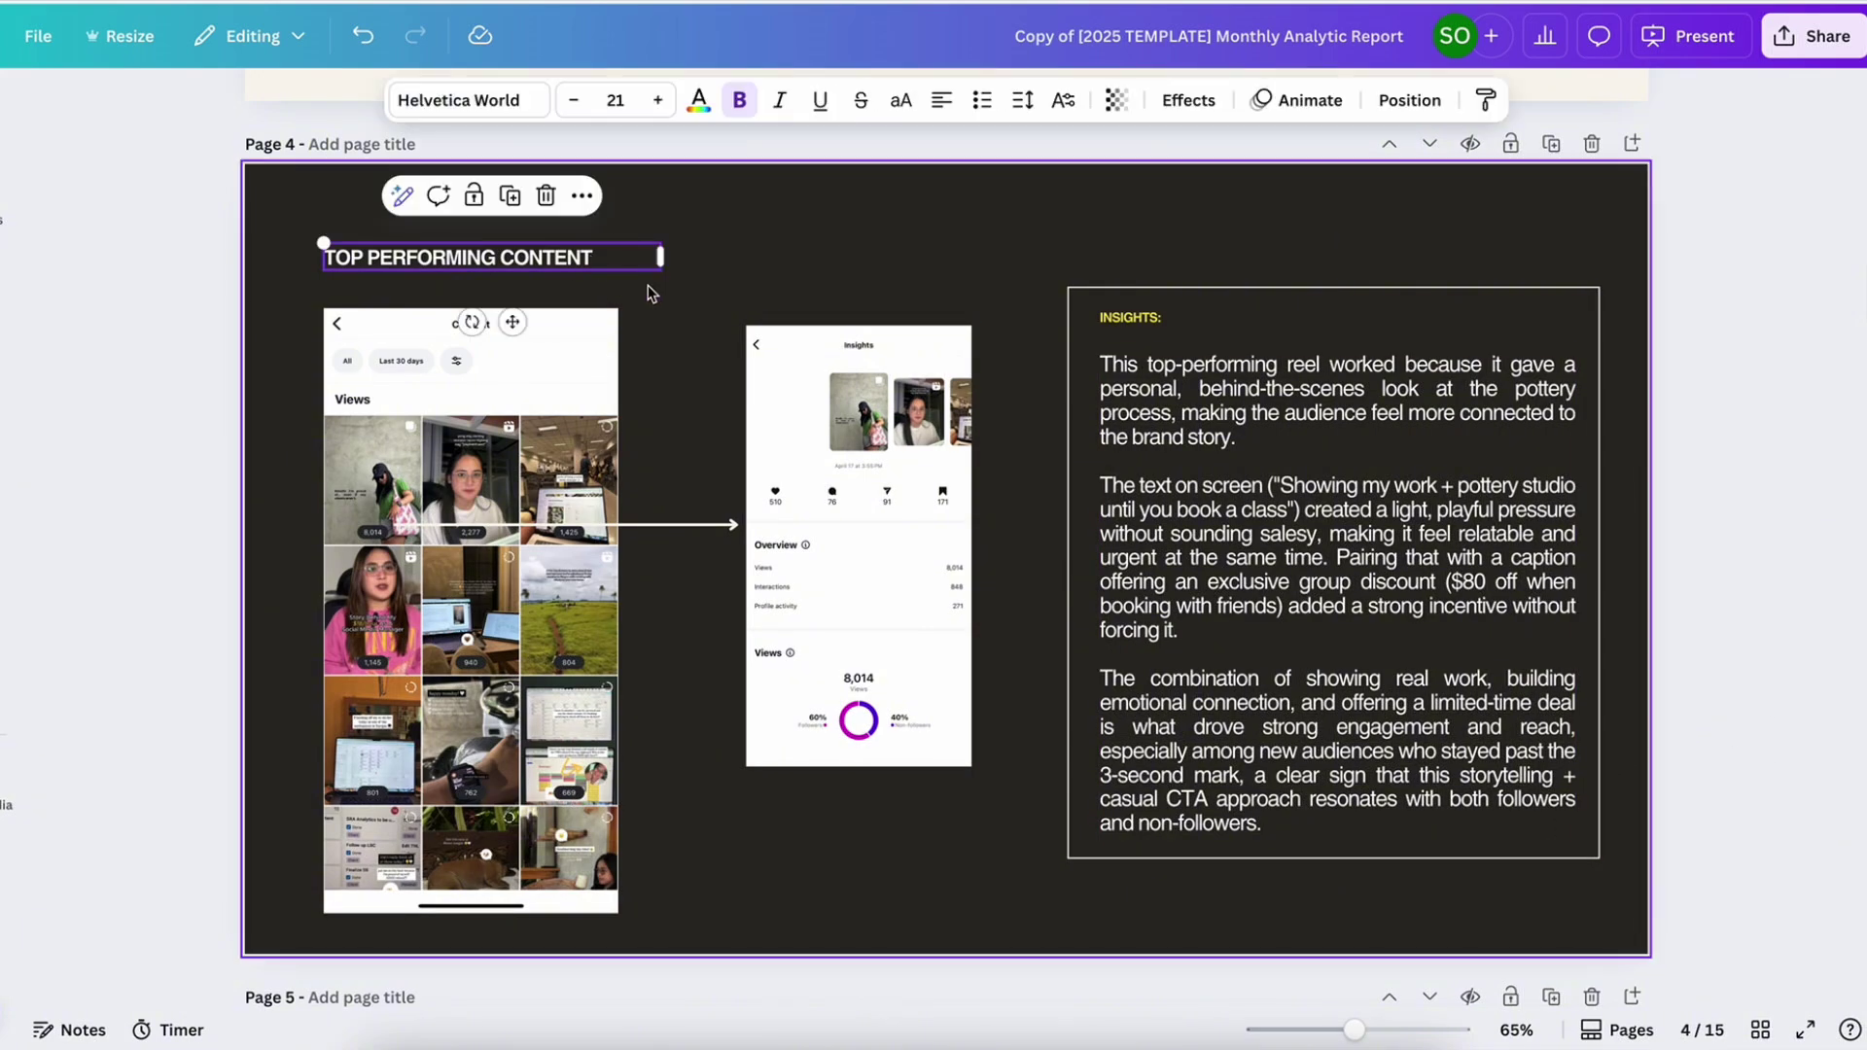
{"action": "left_click", "coordinate": [763, 354]}
{"action": "left_click", "coordinate": [481, 481]}
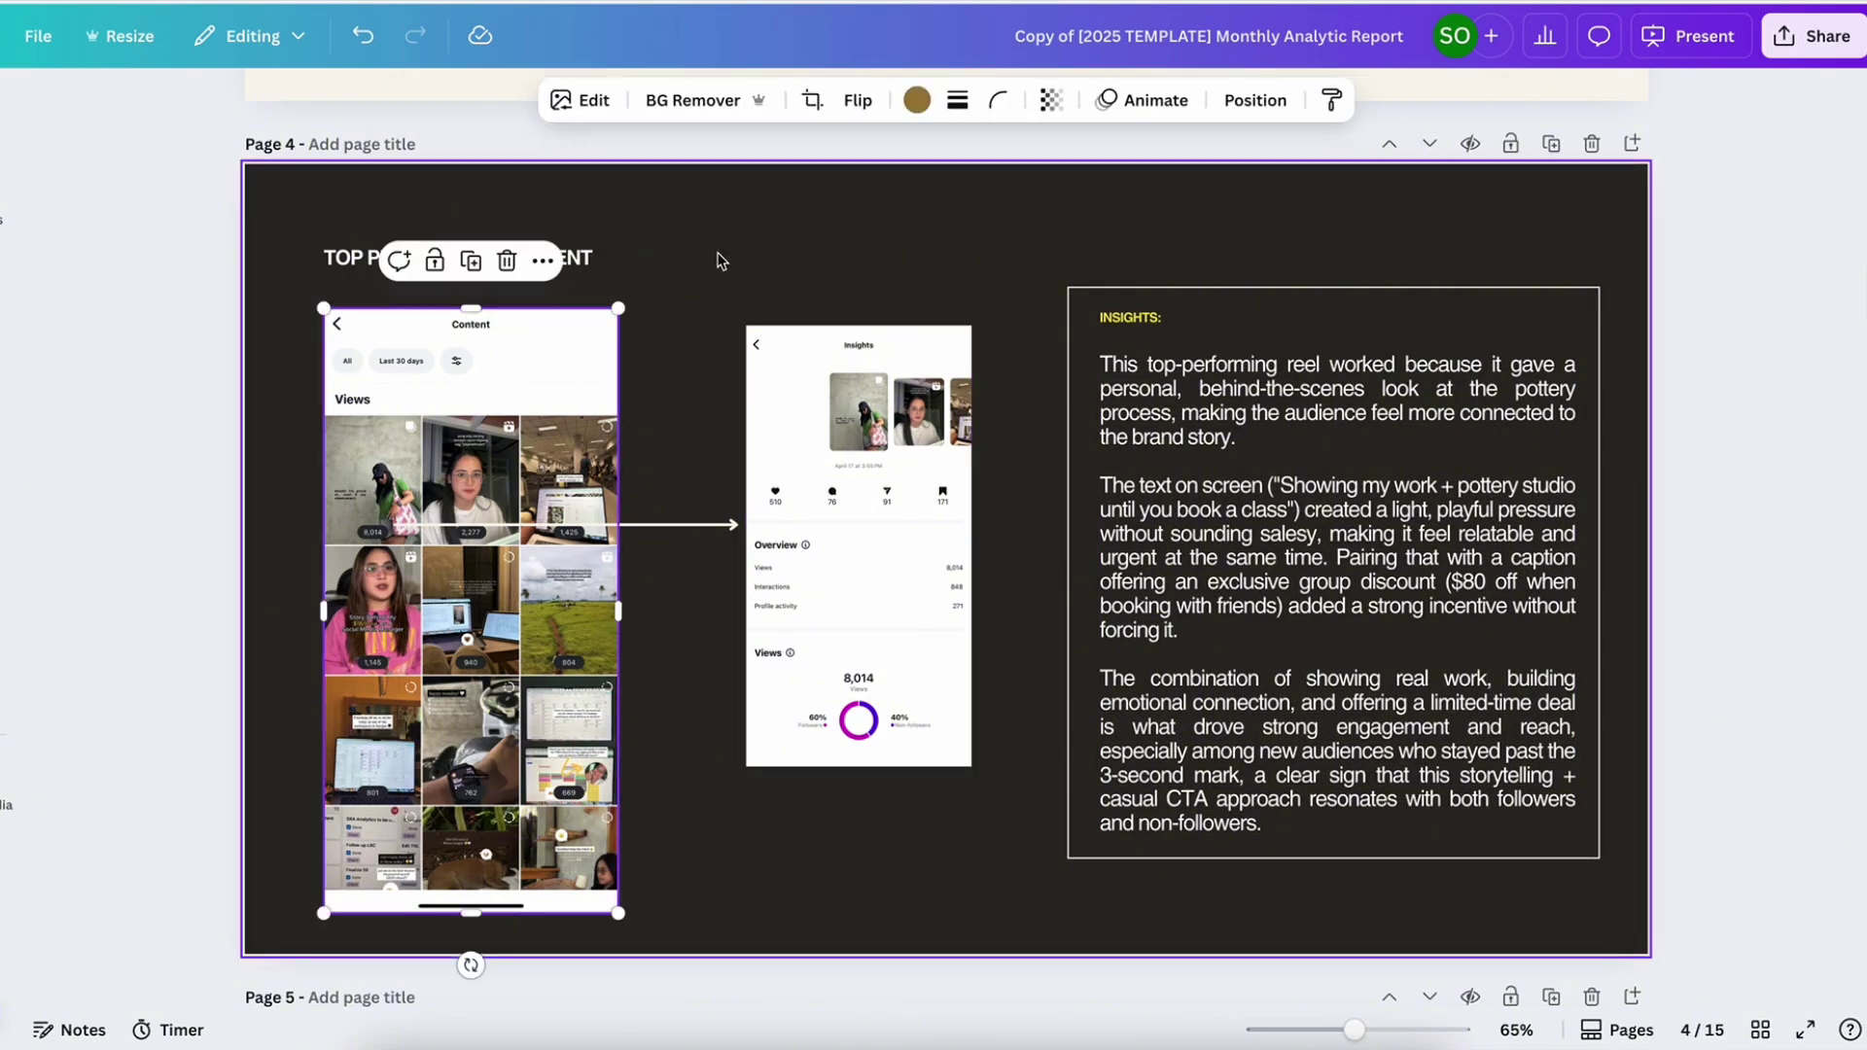
{"action": "left_click", "coordinate": [896, 455]}
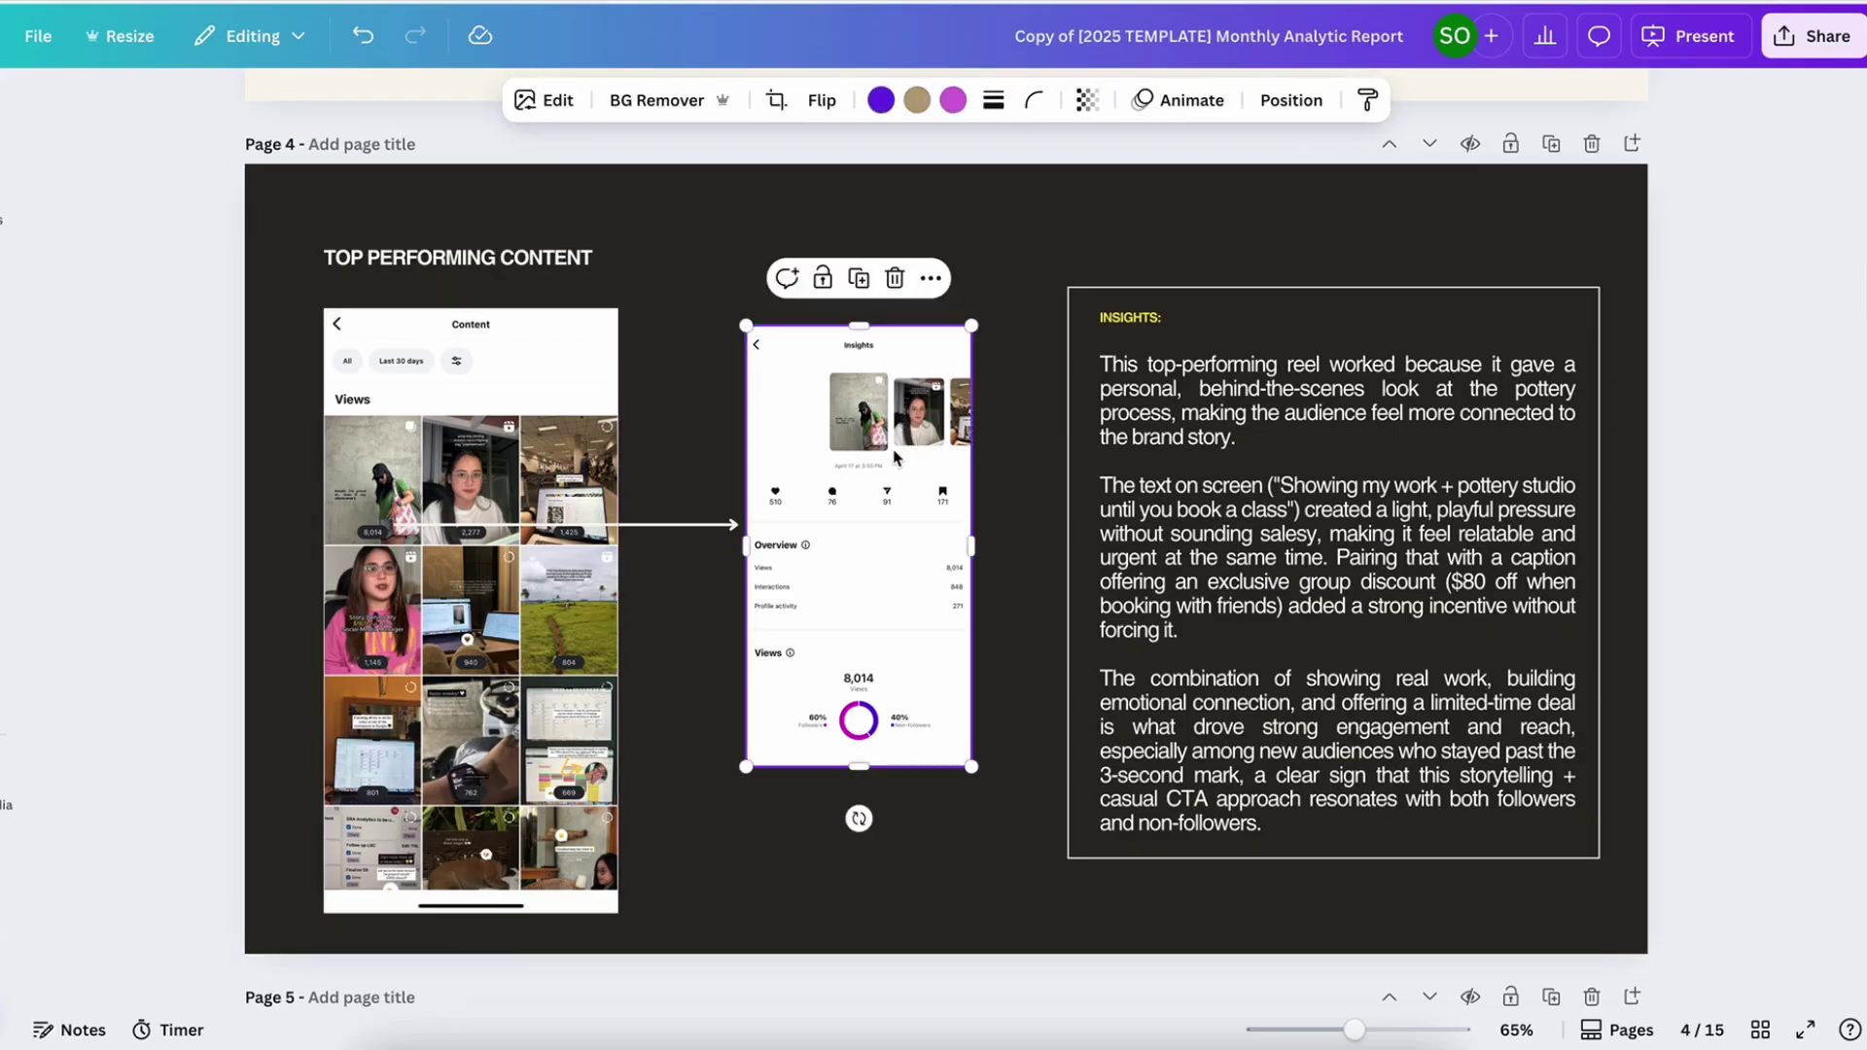
{"action": "left_click", "coordinate": [1218, 484]}
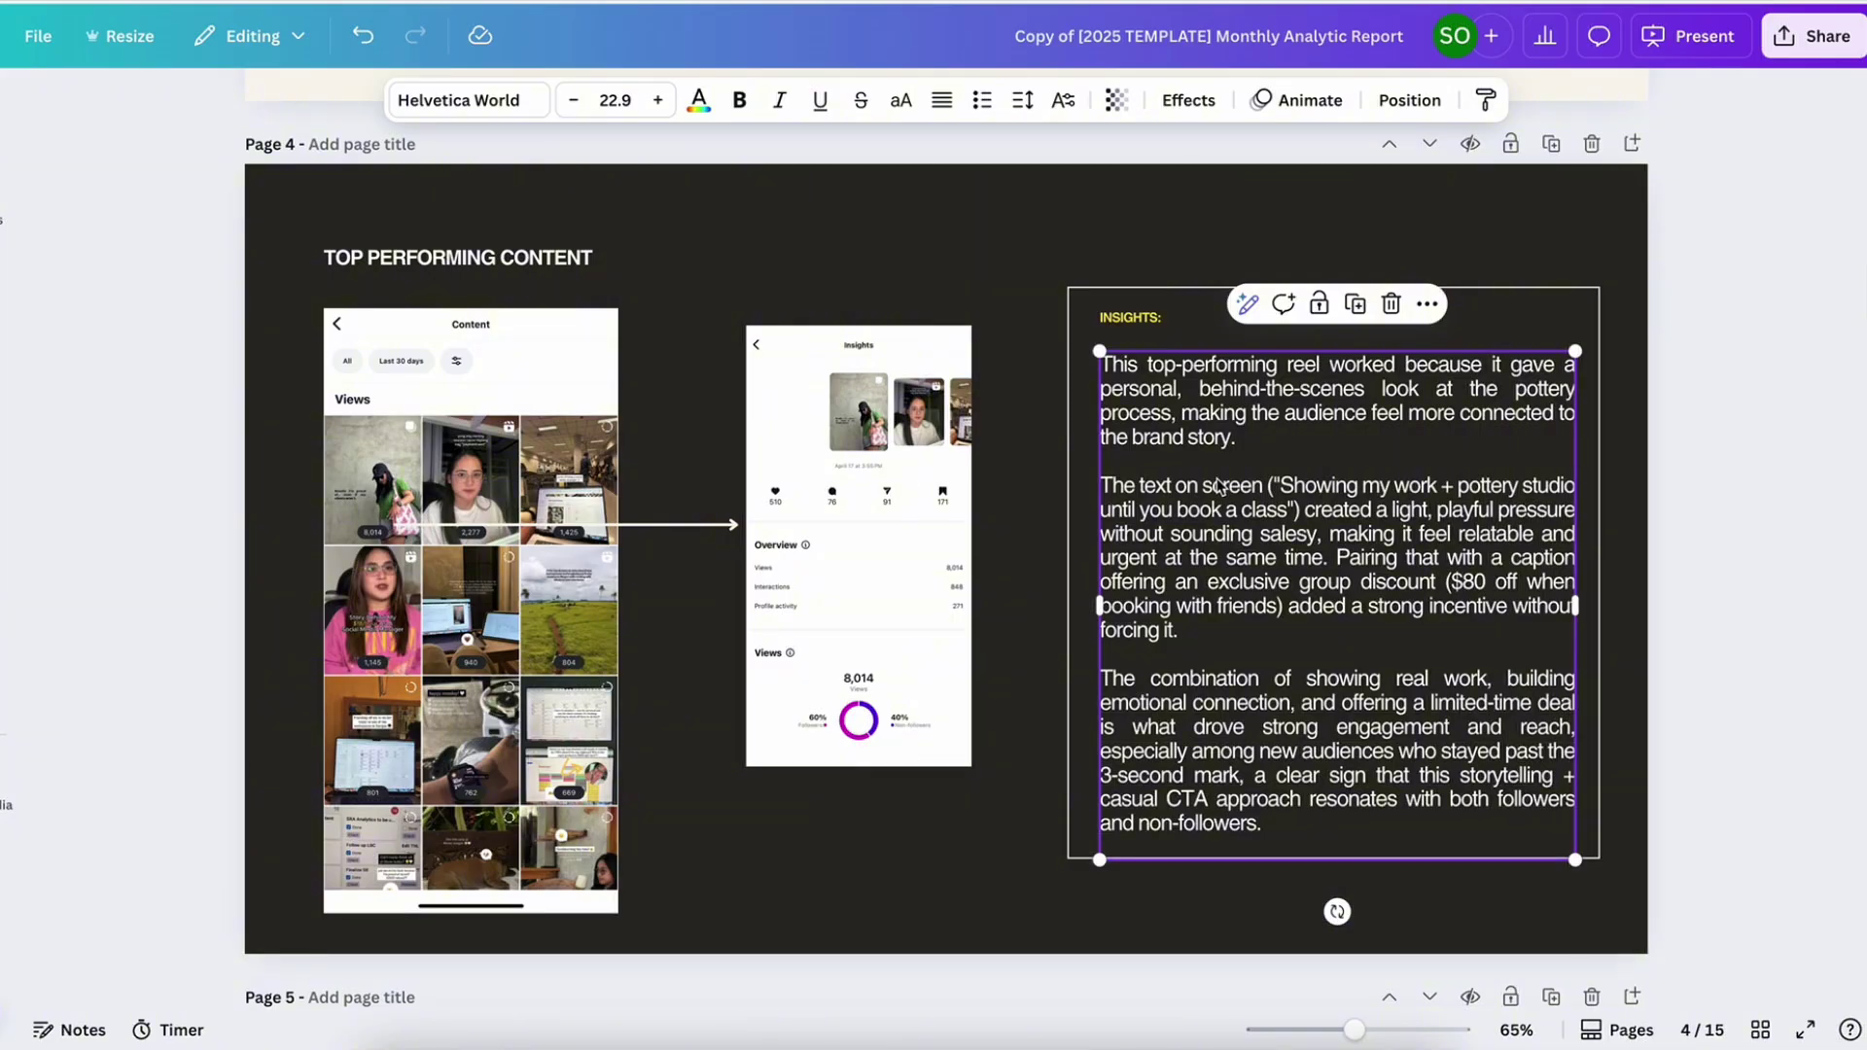
{"action": "key", "text": "Escape"}
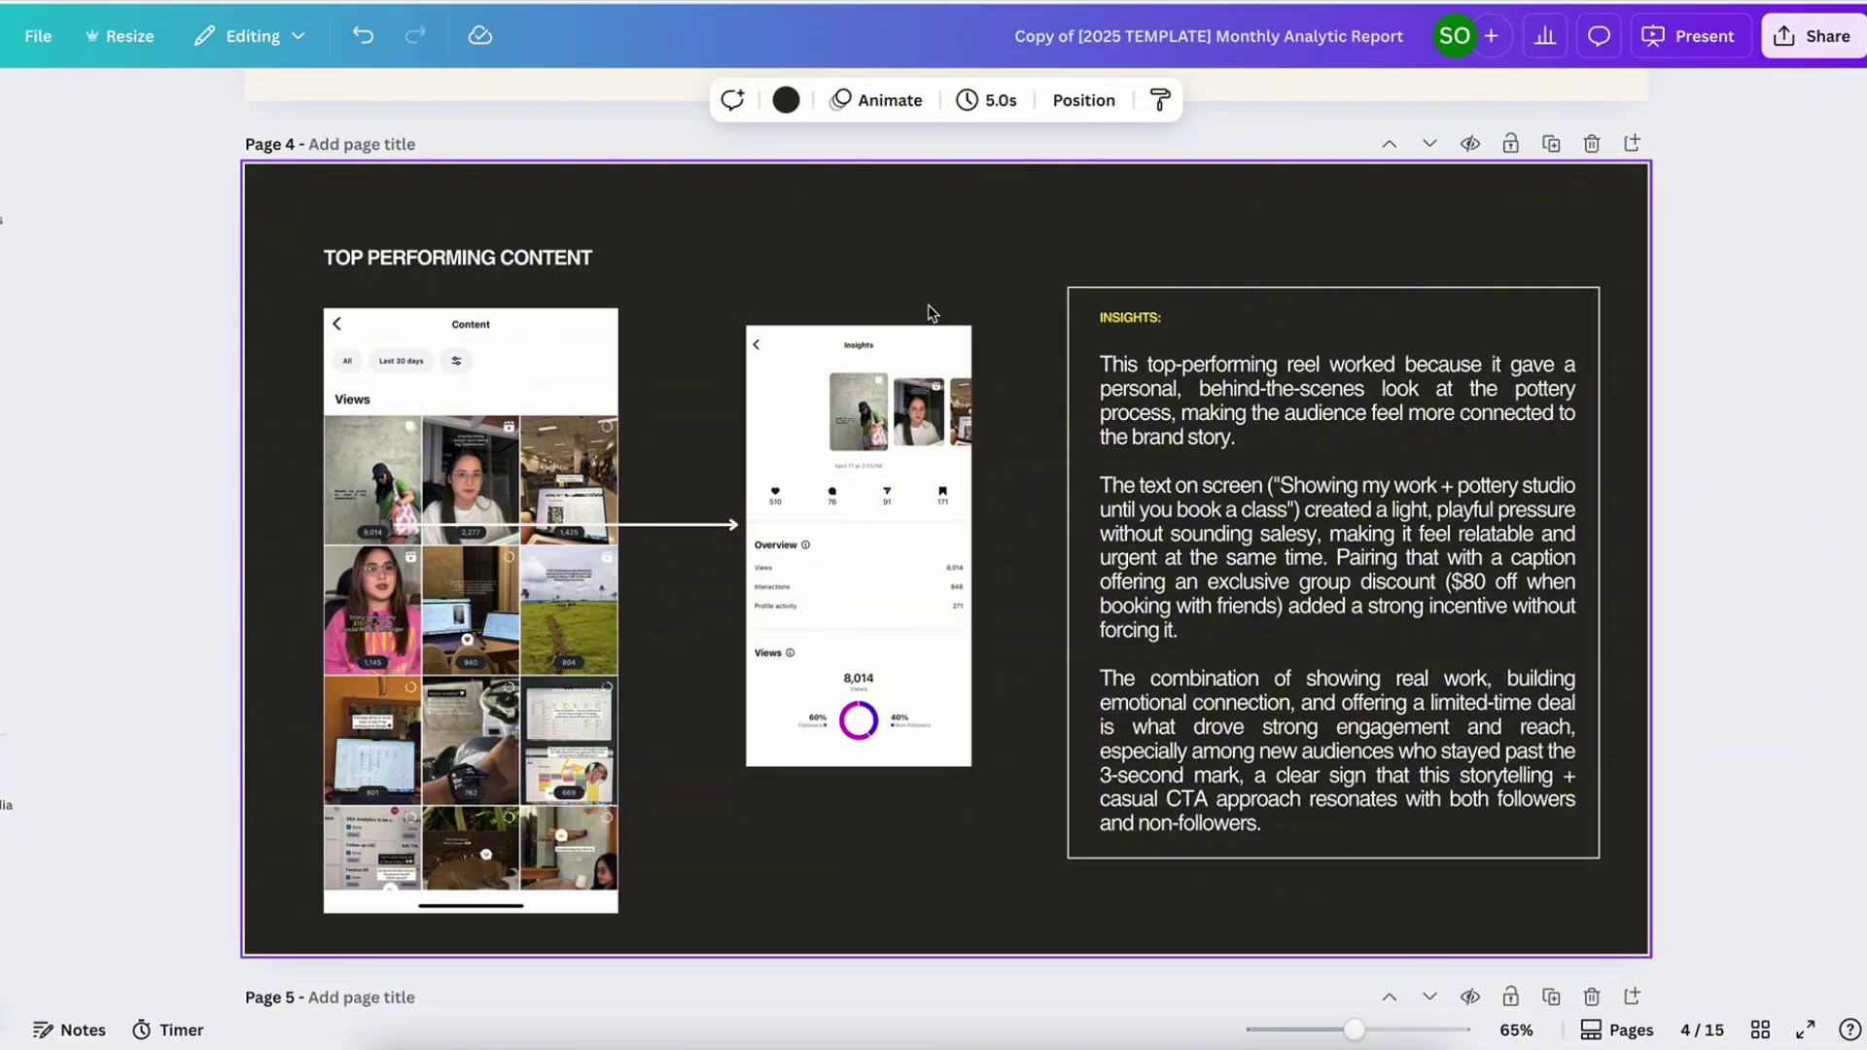
Inspect the top post's insights screenshot close up on the Top Performing Content page and compare it with the written explanation
{"action": "scroll", "coordinate": [905, 479], "scroll_direction": "up", "scroll_amount": 5}
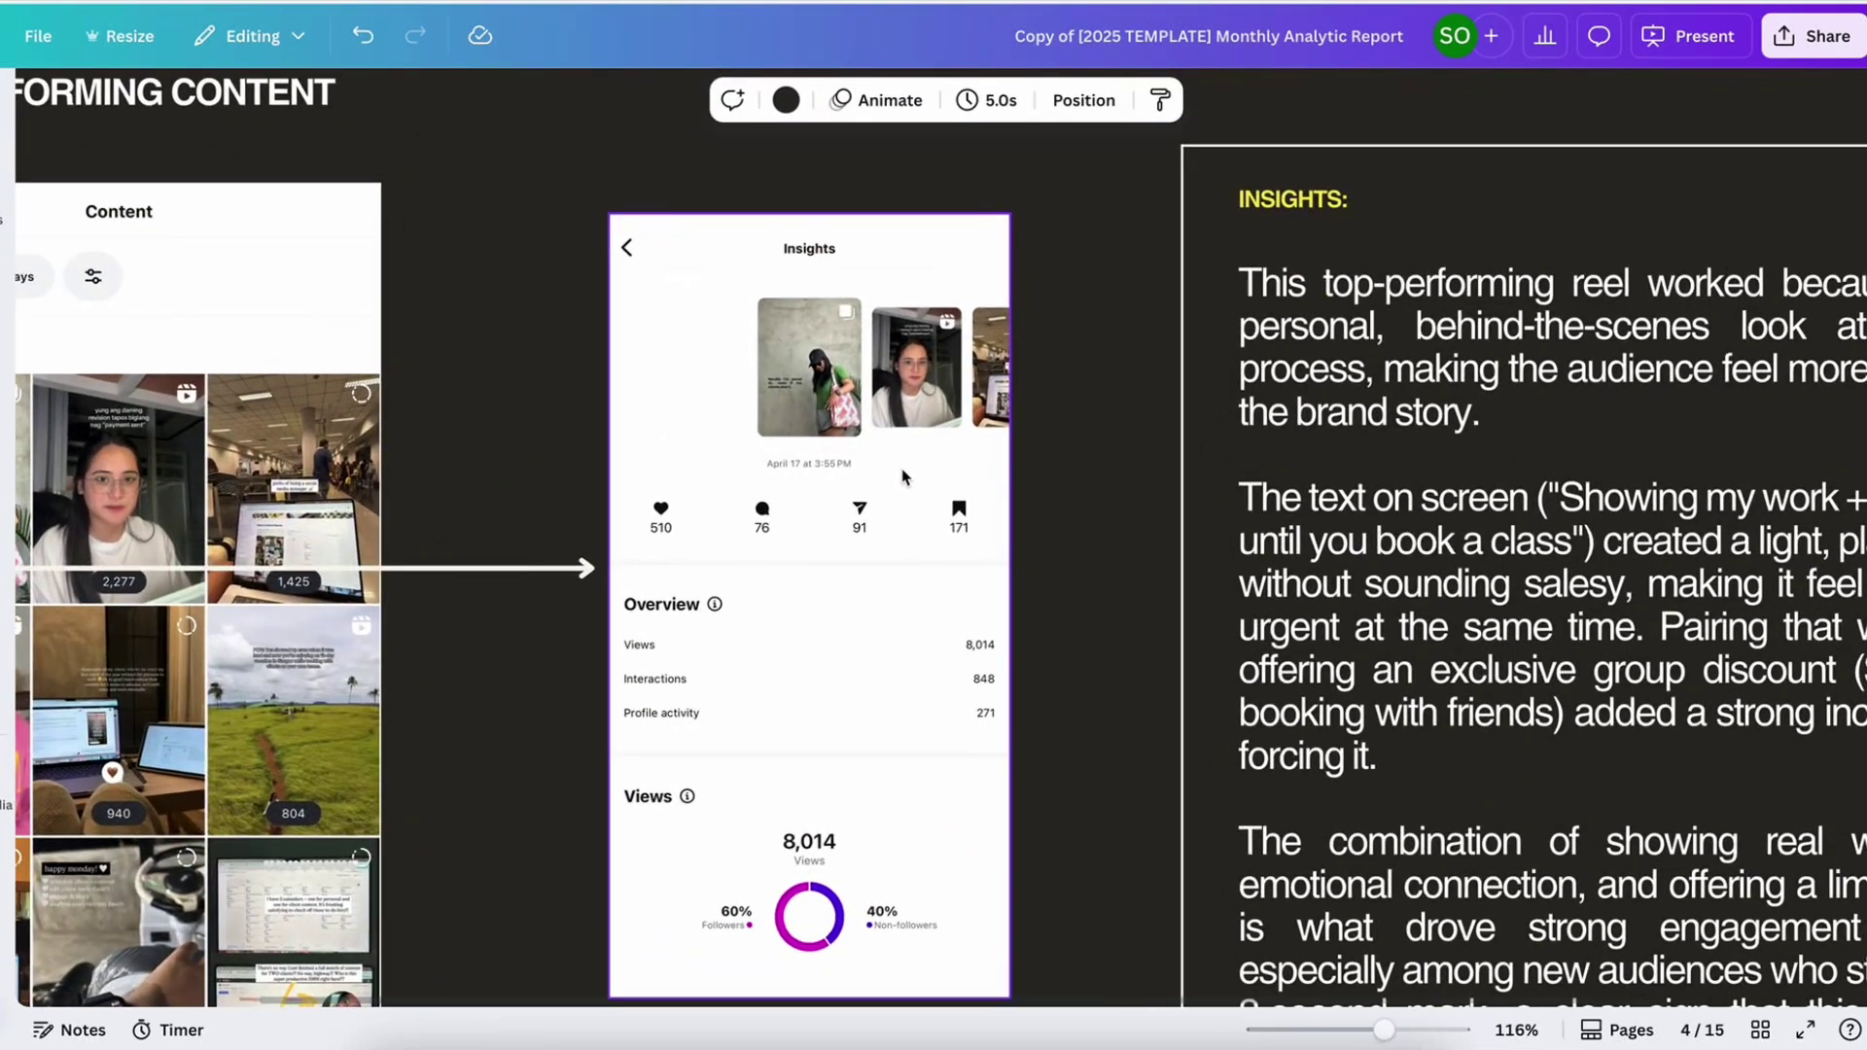
{"action": "scroll", "coordinate": [852, 576], "scroll_direction": "down", "scroll_amount": 3}
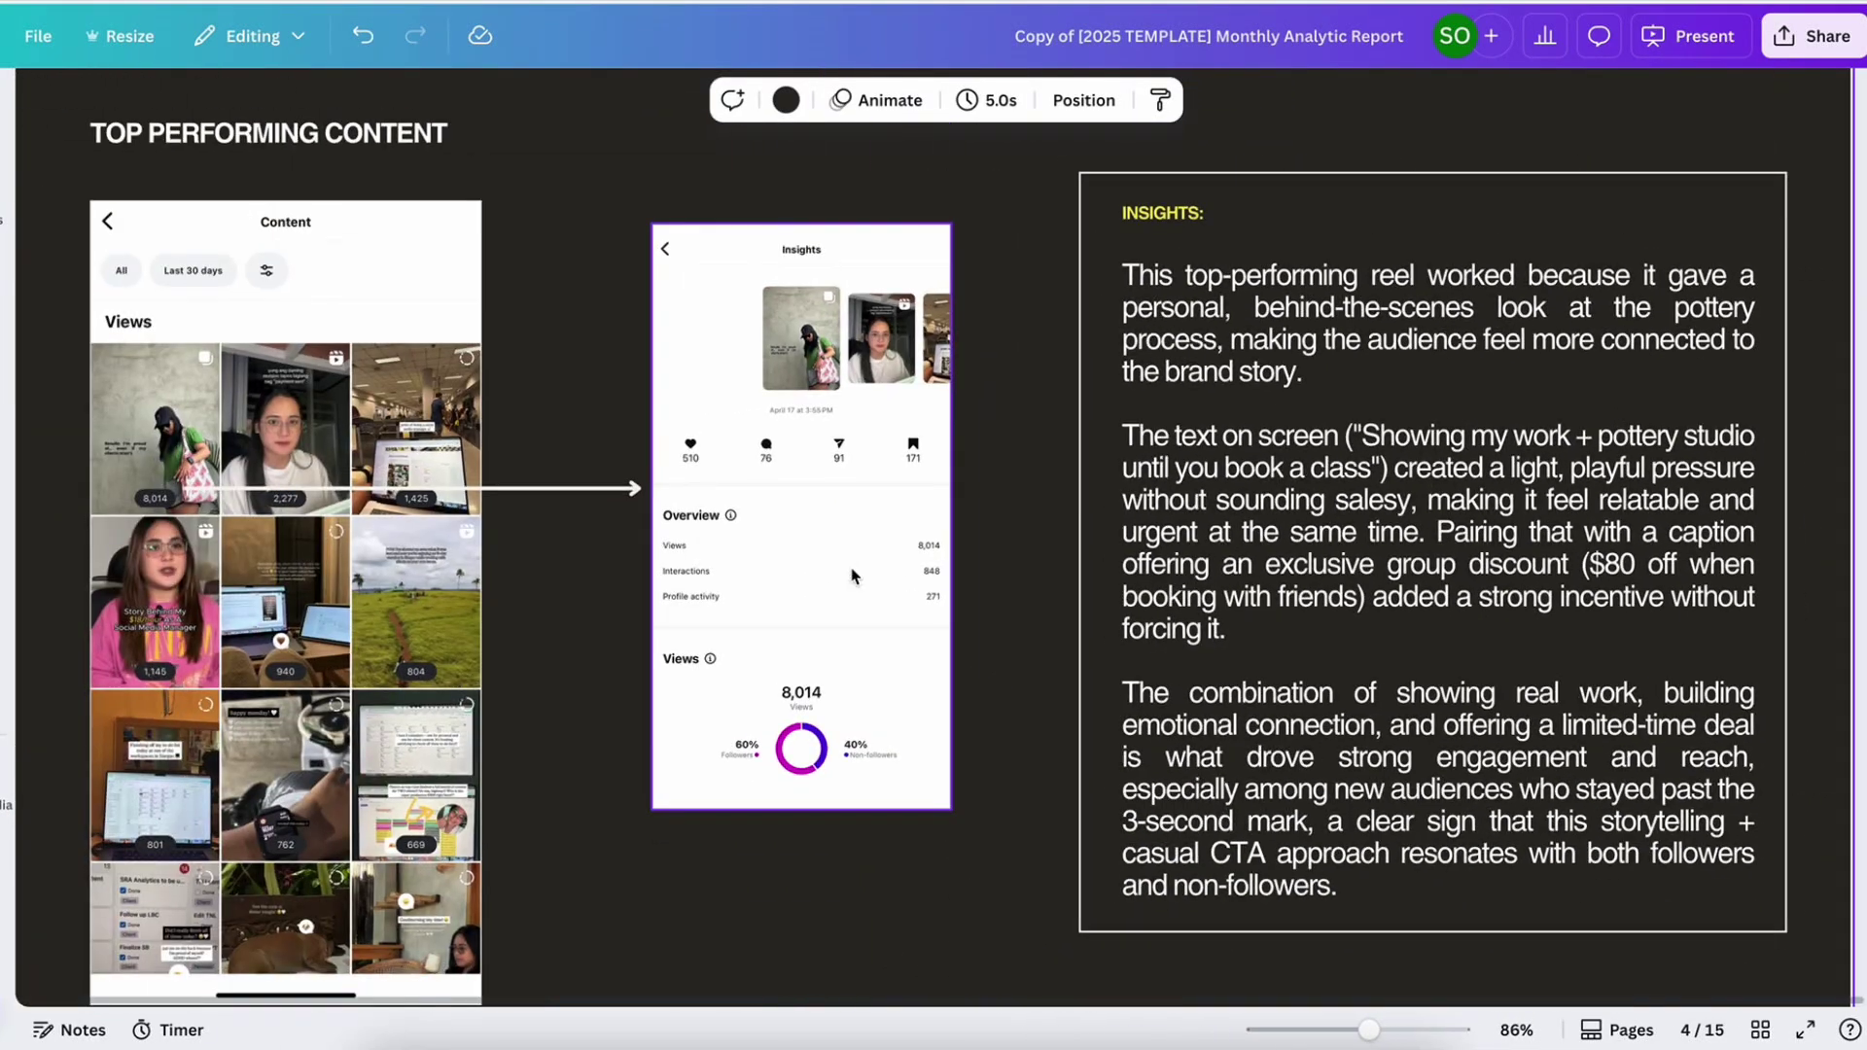
{"action": "scroll", "coordinate": [852, 576], "scroll_direction": "down", "scroll_amount": 1}
{"action": "scroll", "coordinate": [852, 576], "scroll_direction": "down", "scroll_amount": 3}
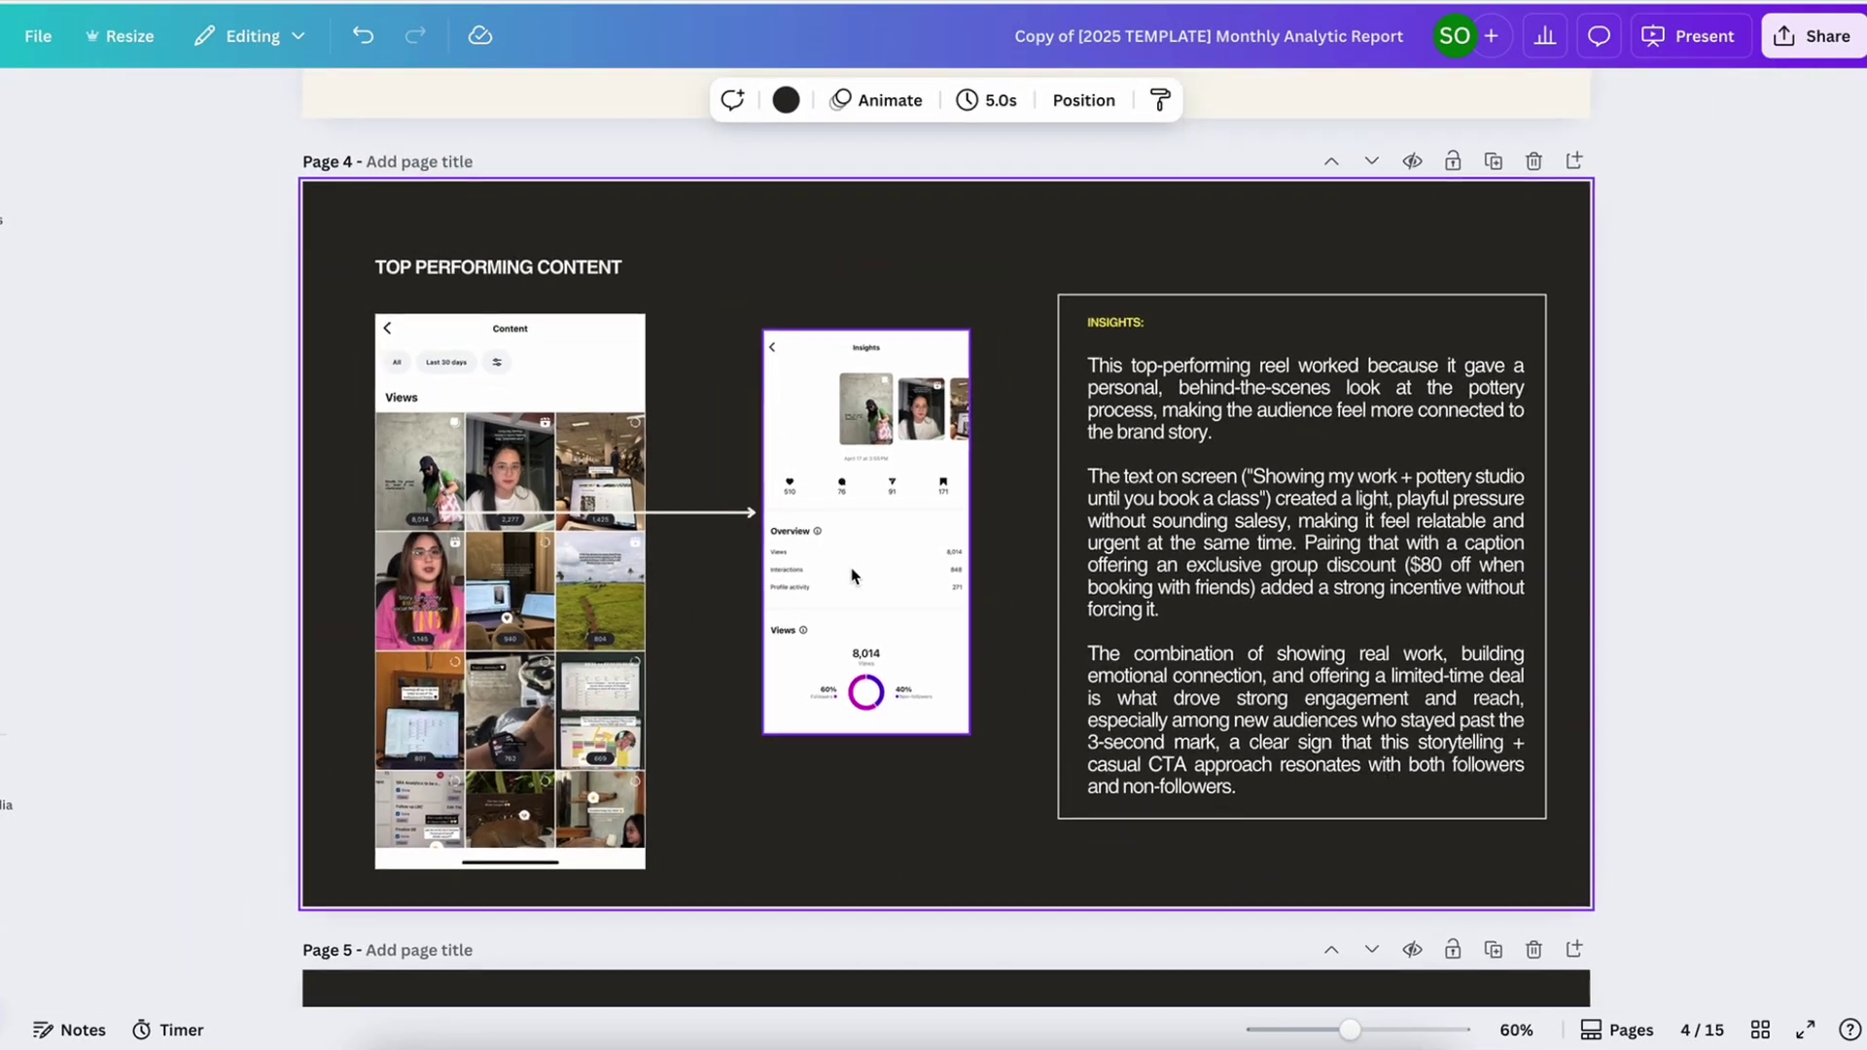
{"action": "scroll", "coordinate": [1138, 505], "scroll_direction": "up", "scroll_amount": 1}
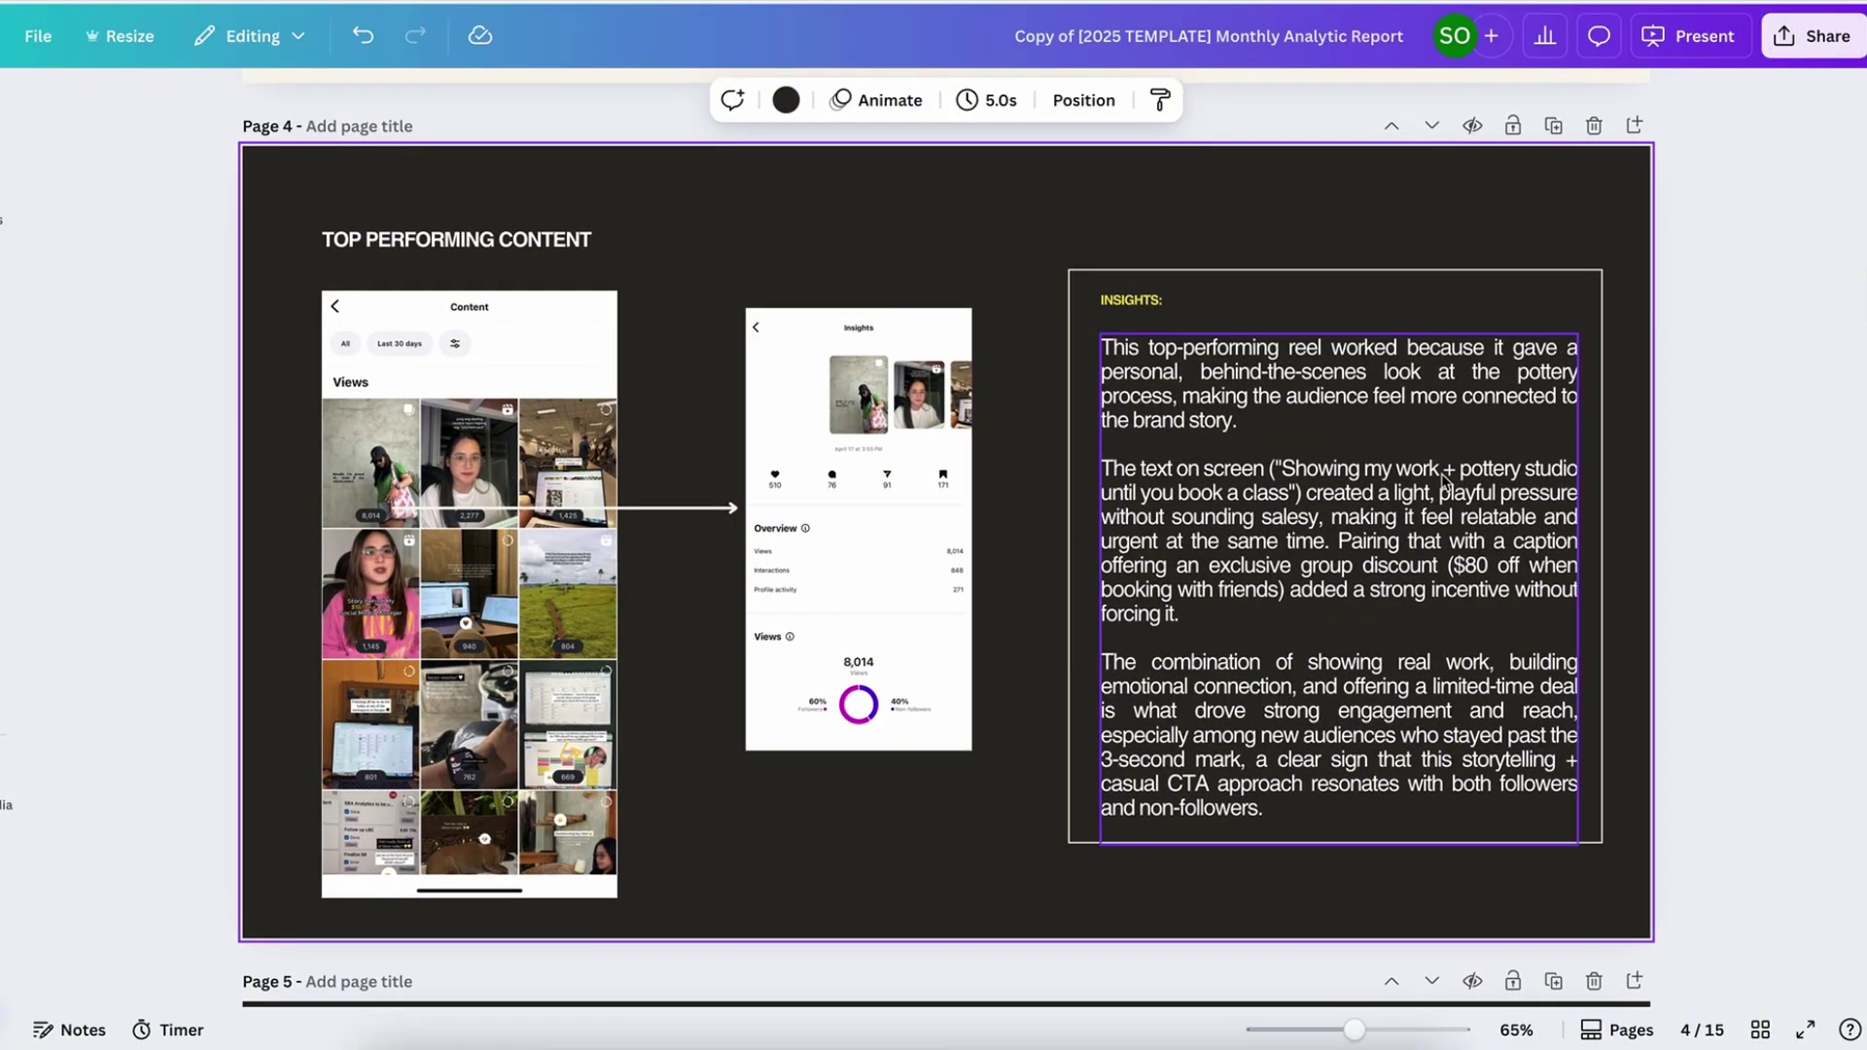
{"action": "left_click", "coordinate": [1686, 564]}
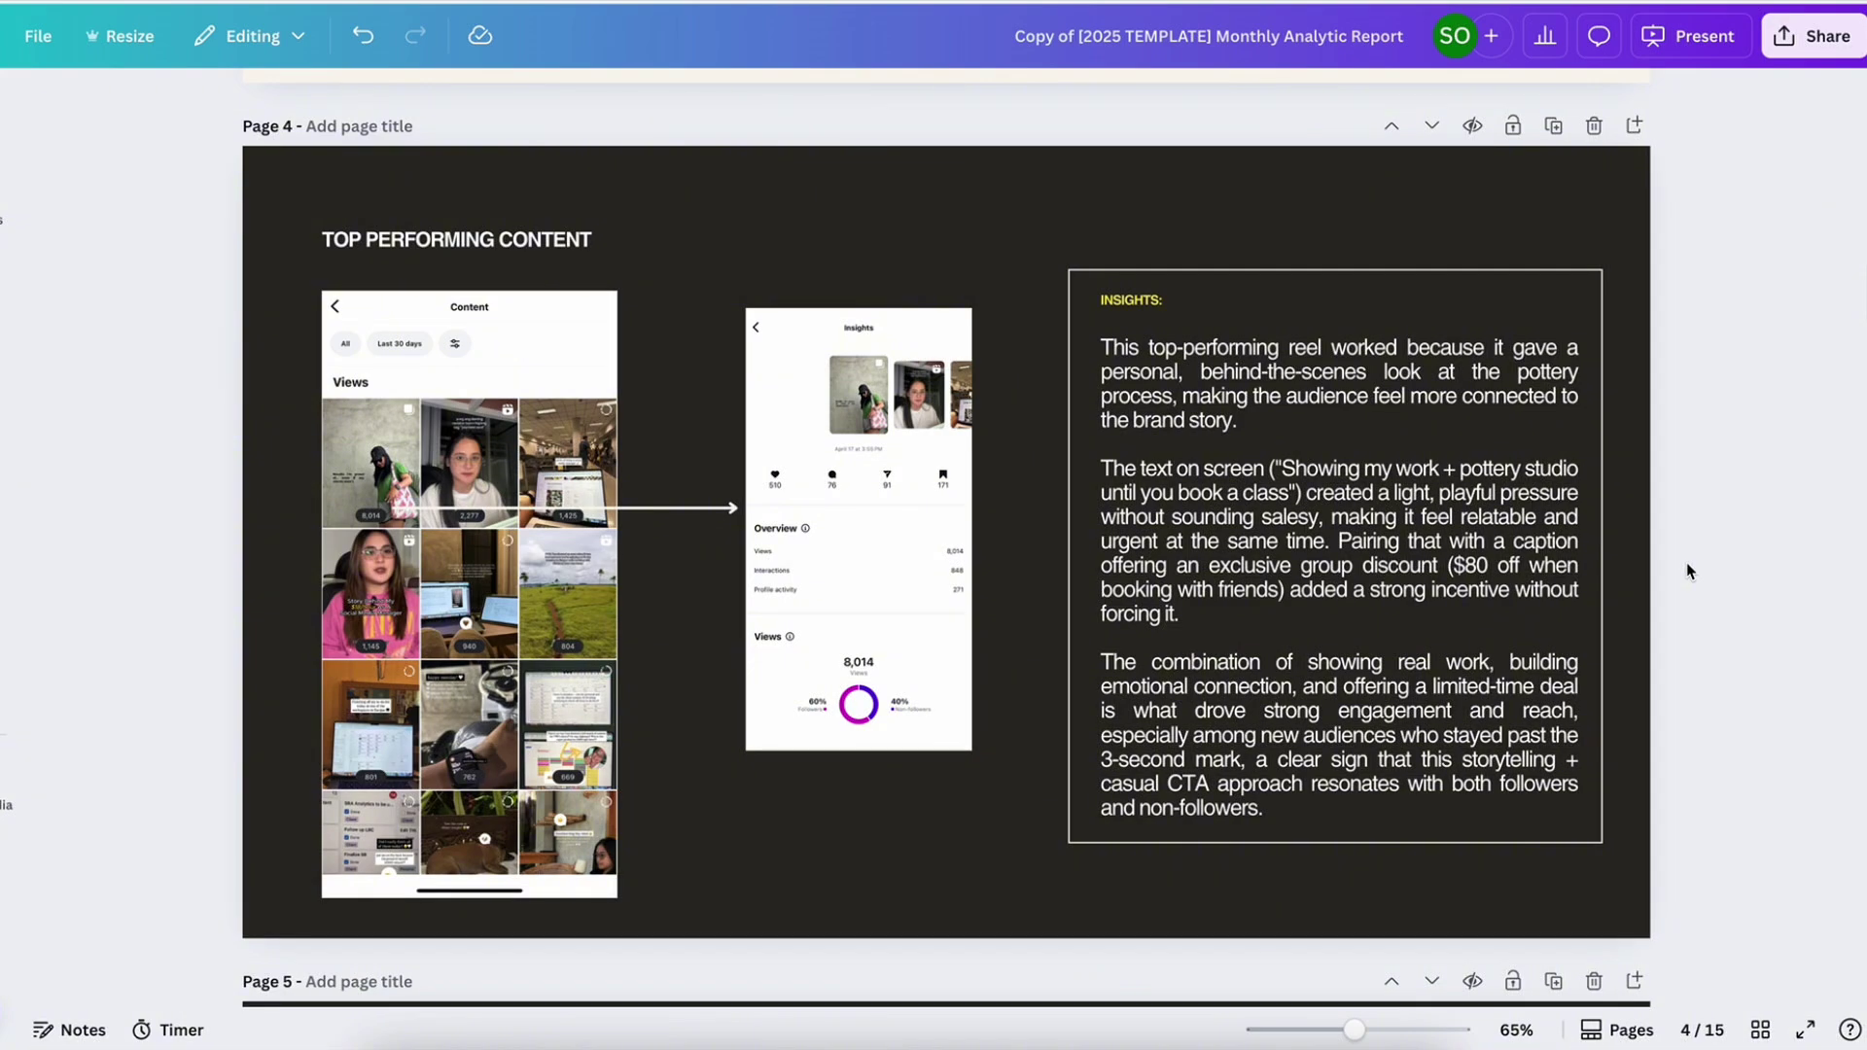
Read through the "What to double down on" page and the Low Performing Content page's screenshots and insights text
{"action": "scroll", "coordinate": [1689, 571], "scroll_direction": "down", "scroll_amount": 8}
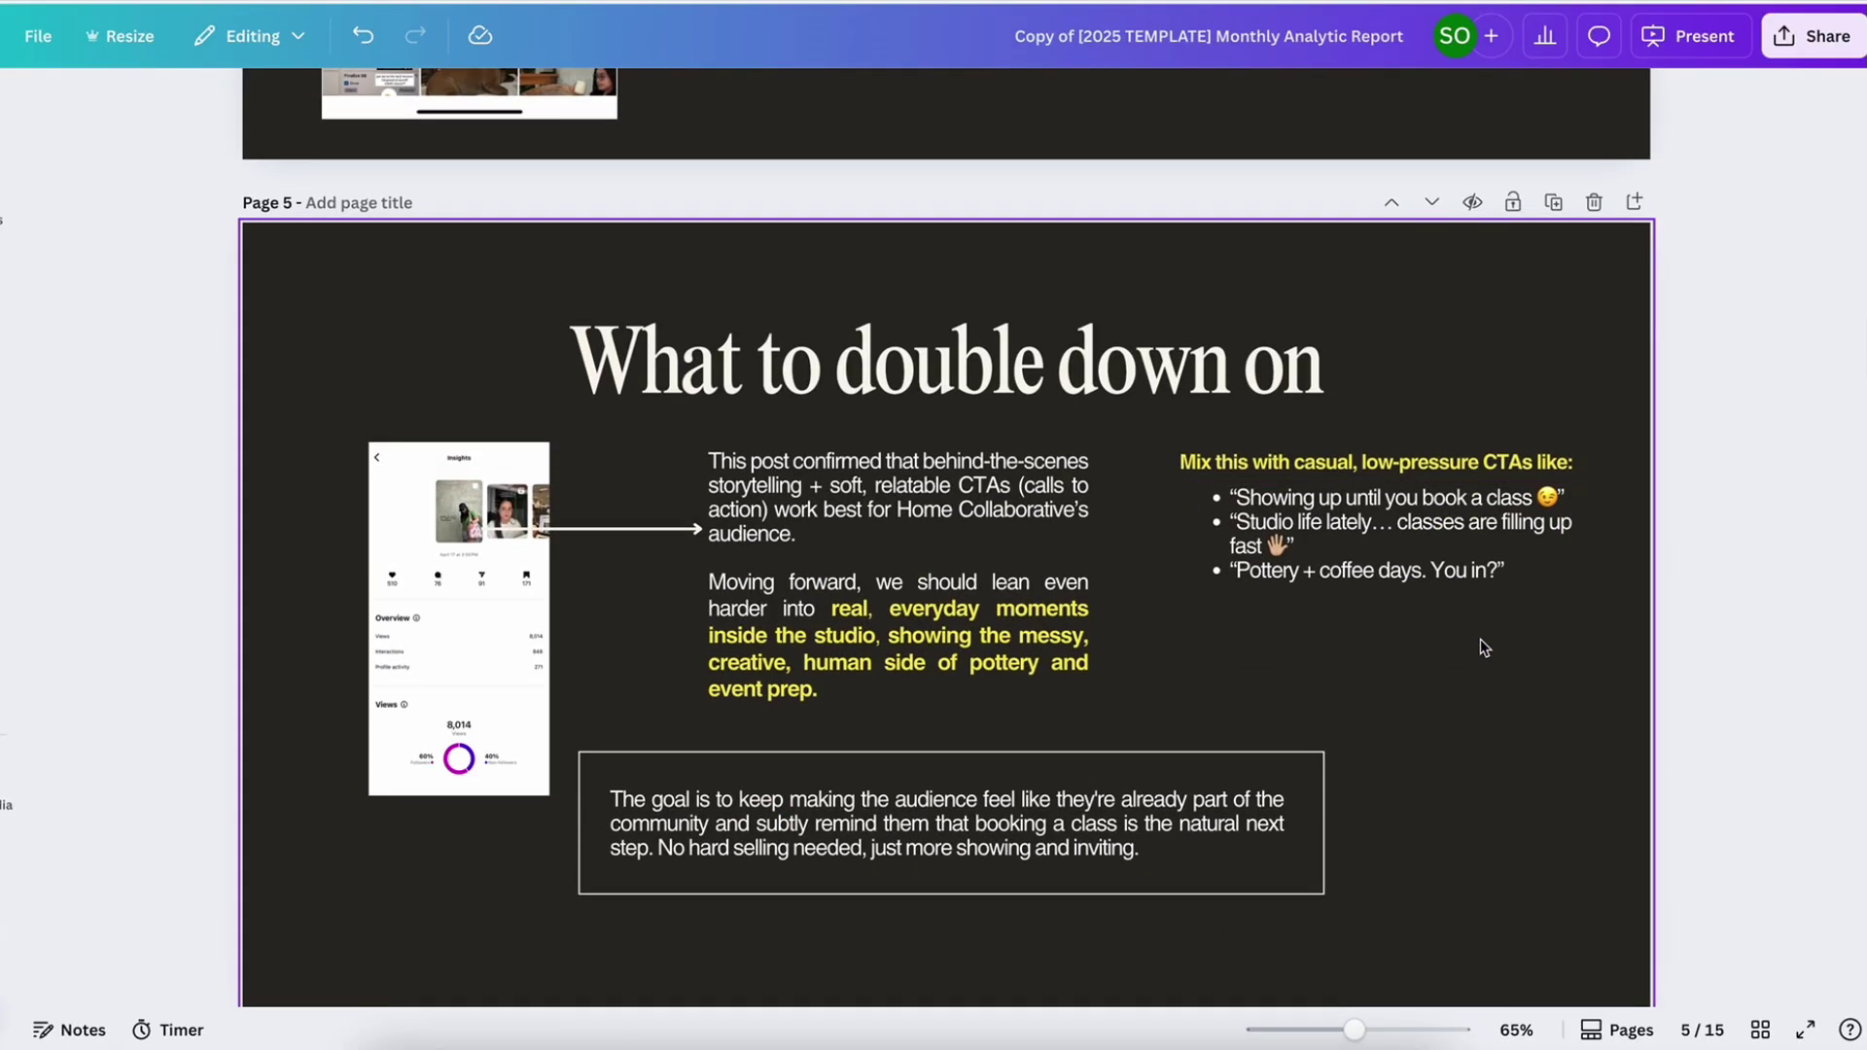
{"action": "scroll", "coordinate": [1480, 639], "scroll_direction": "up", "scroll_amount": 5}
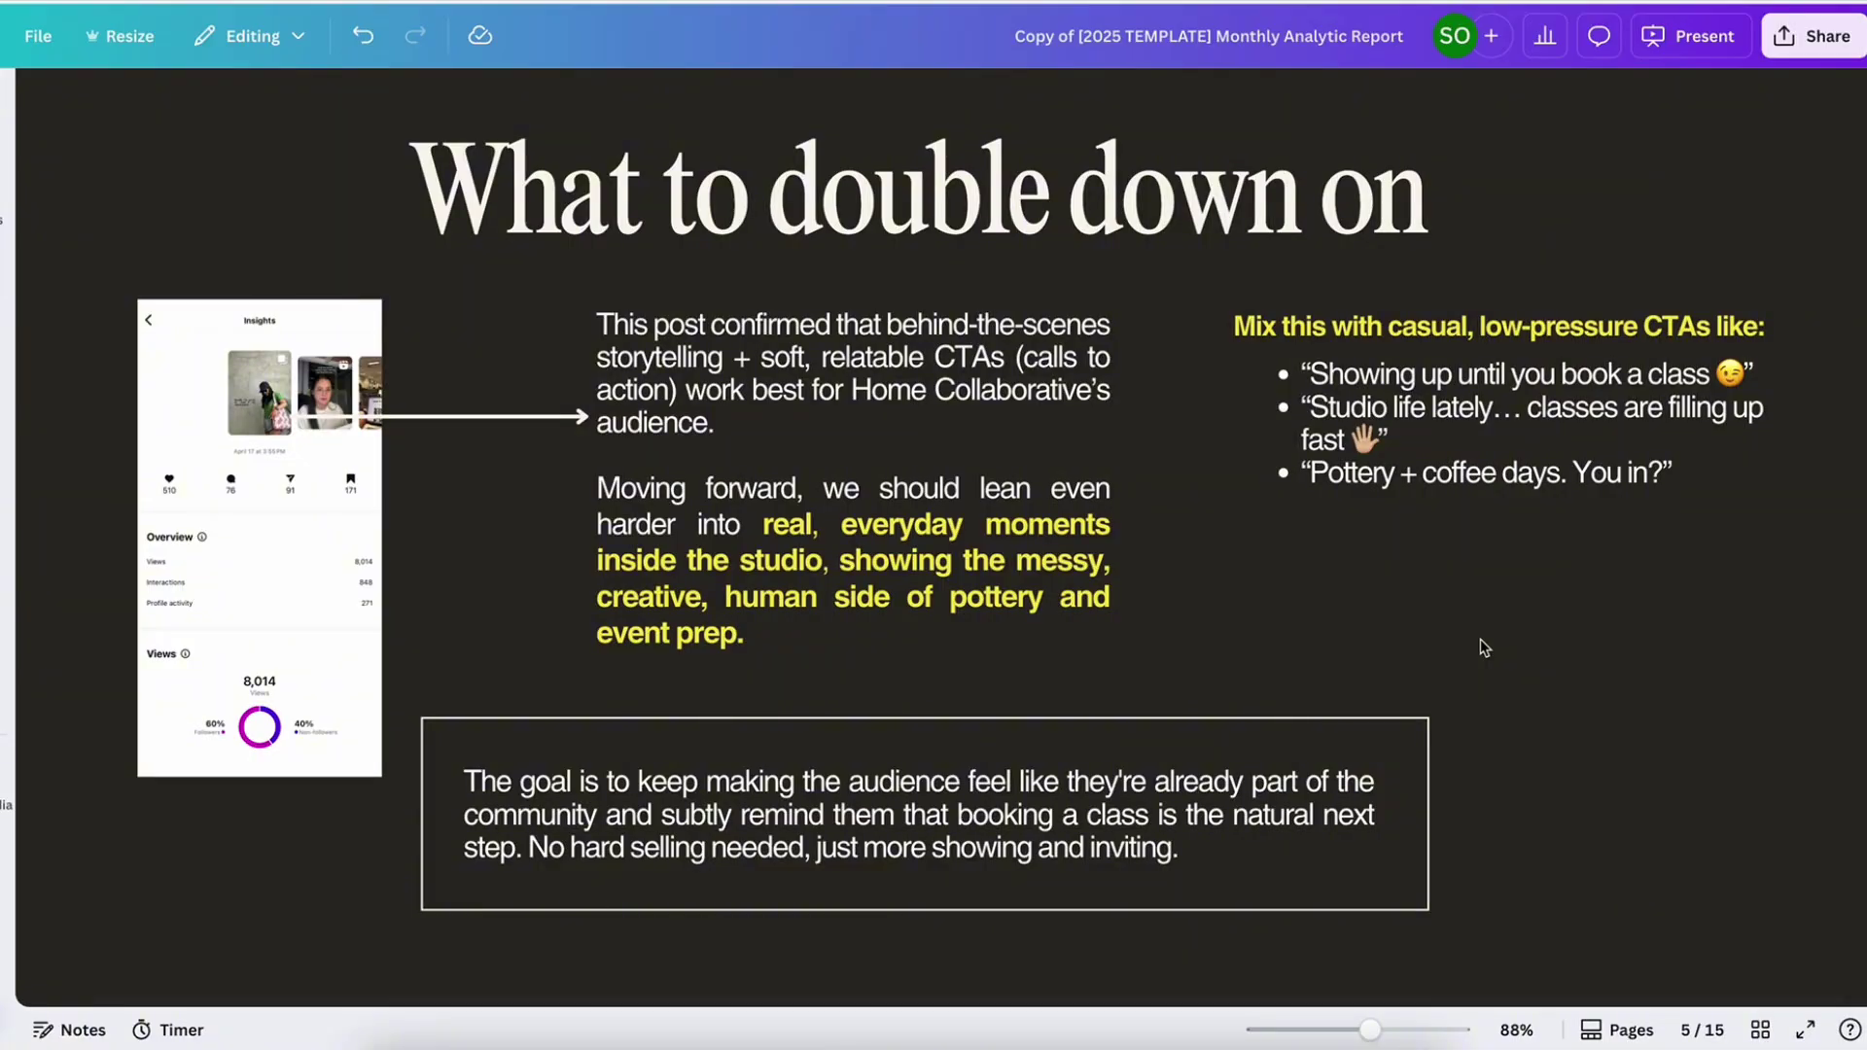
{"action": "scroll", "coordinate": [1480, 639], "scroll_direction": "down", "scroll_amount": 5}
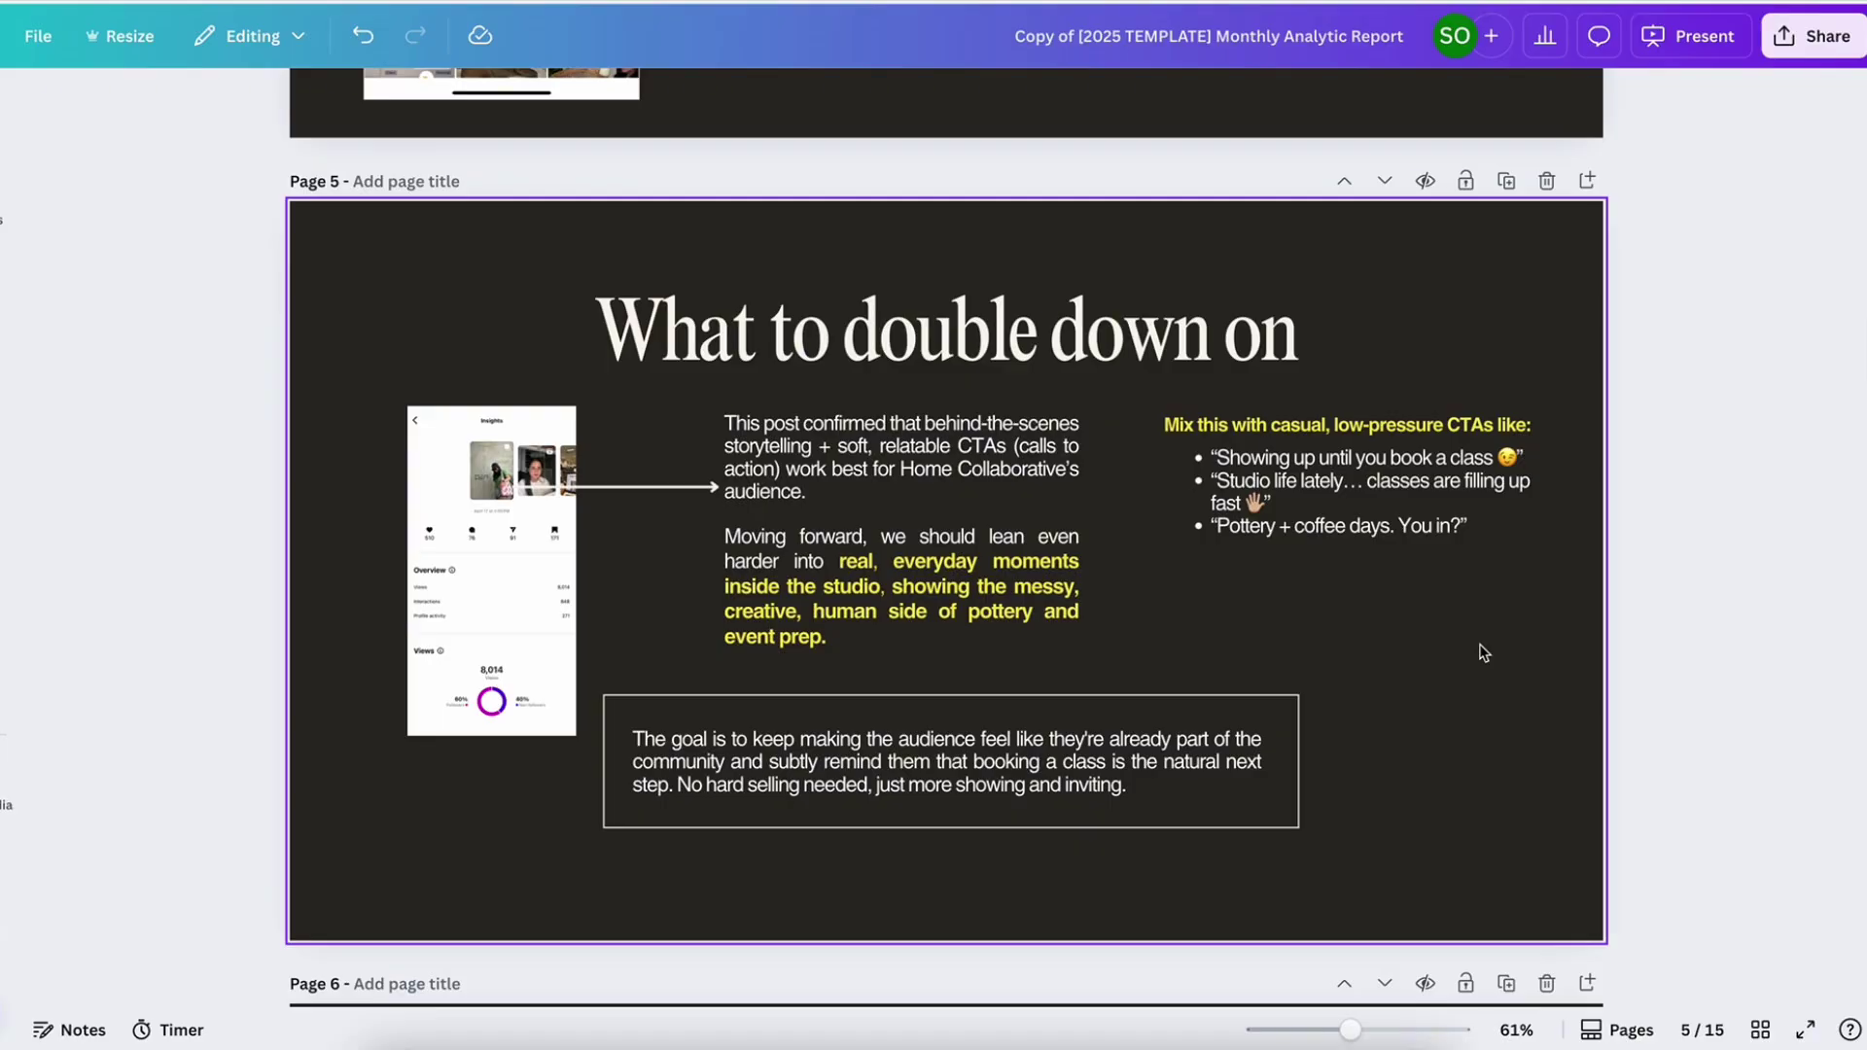
{"action": "scroll", "coordinate": [1483, 652], "scroll_direction": "down", "scroll_amount": 8}
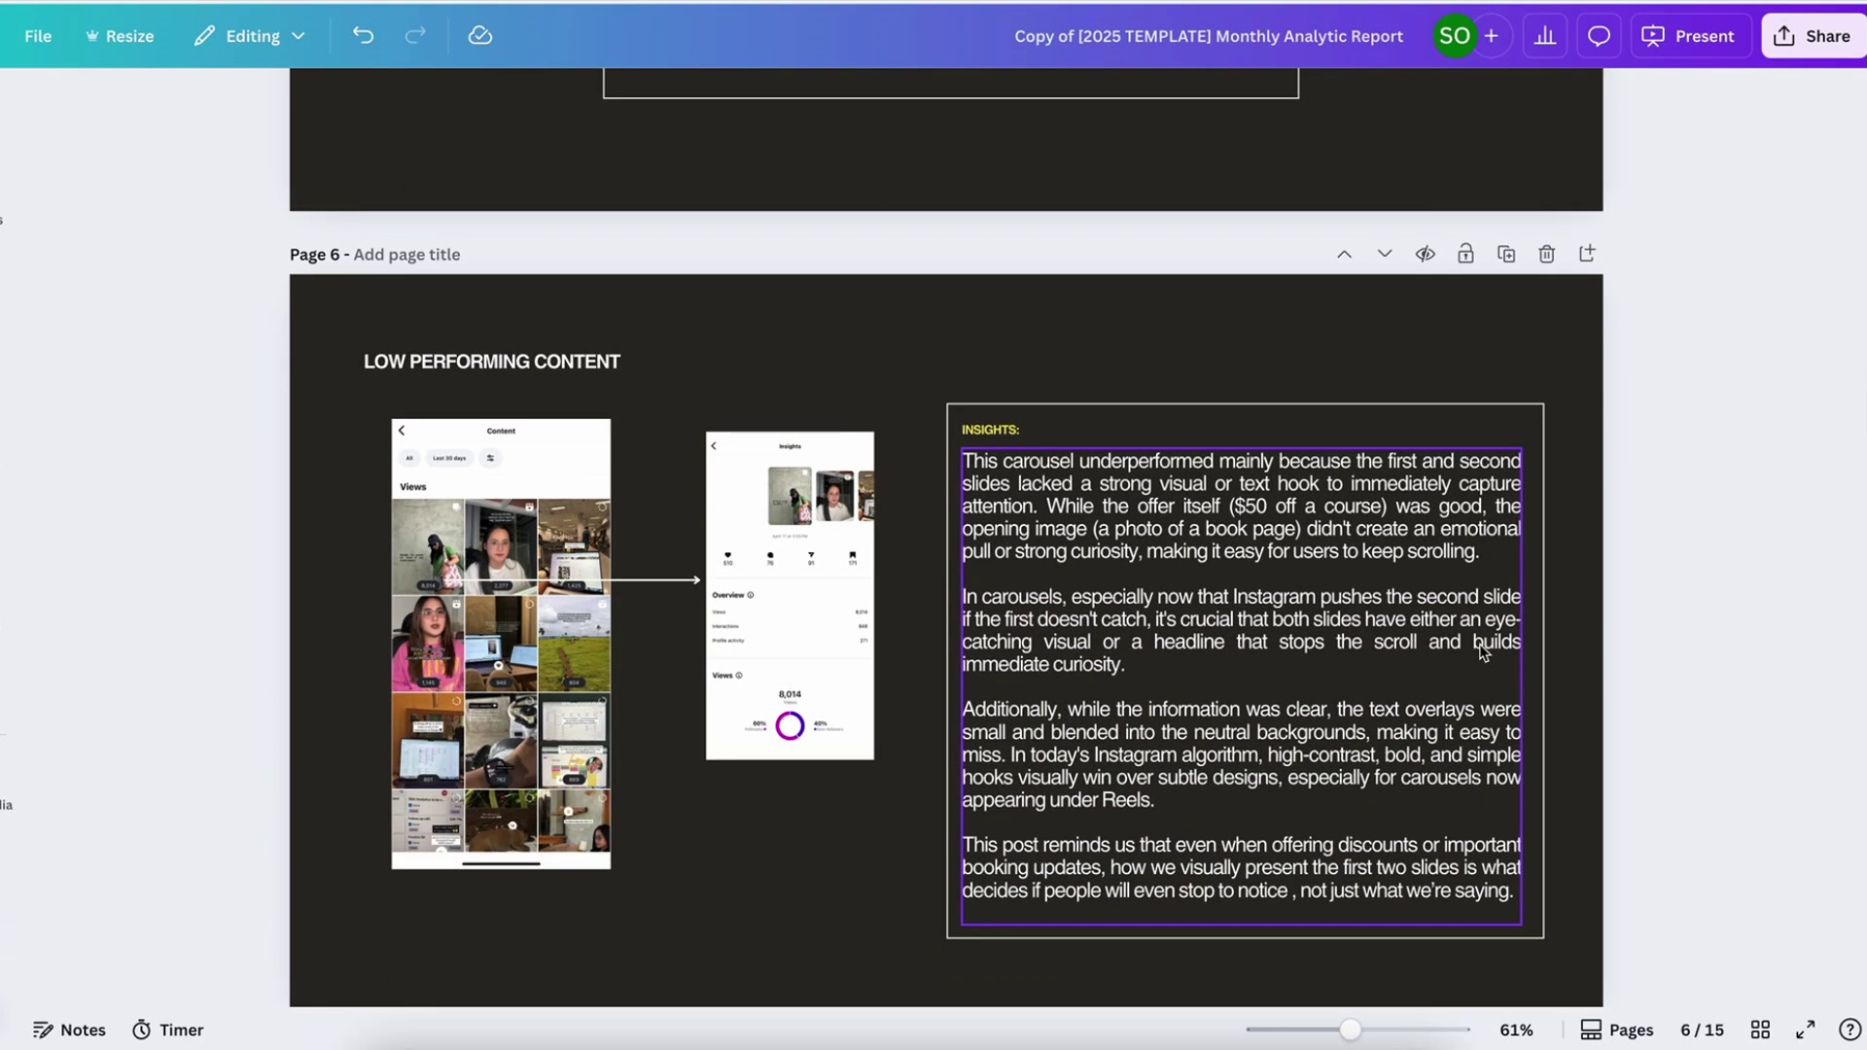
{"action": "scroll", "coordinate": [1483, 652], "scroll_direction": "up", "scroll_amount": 5, "text": "ctrl"}
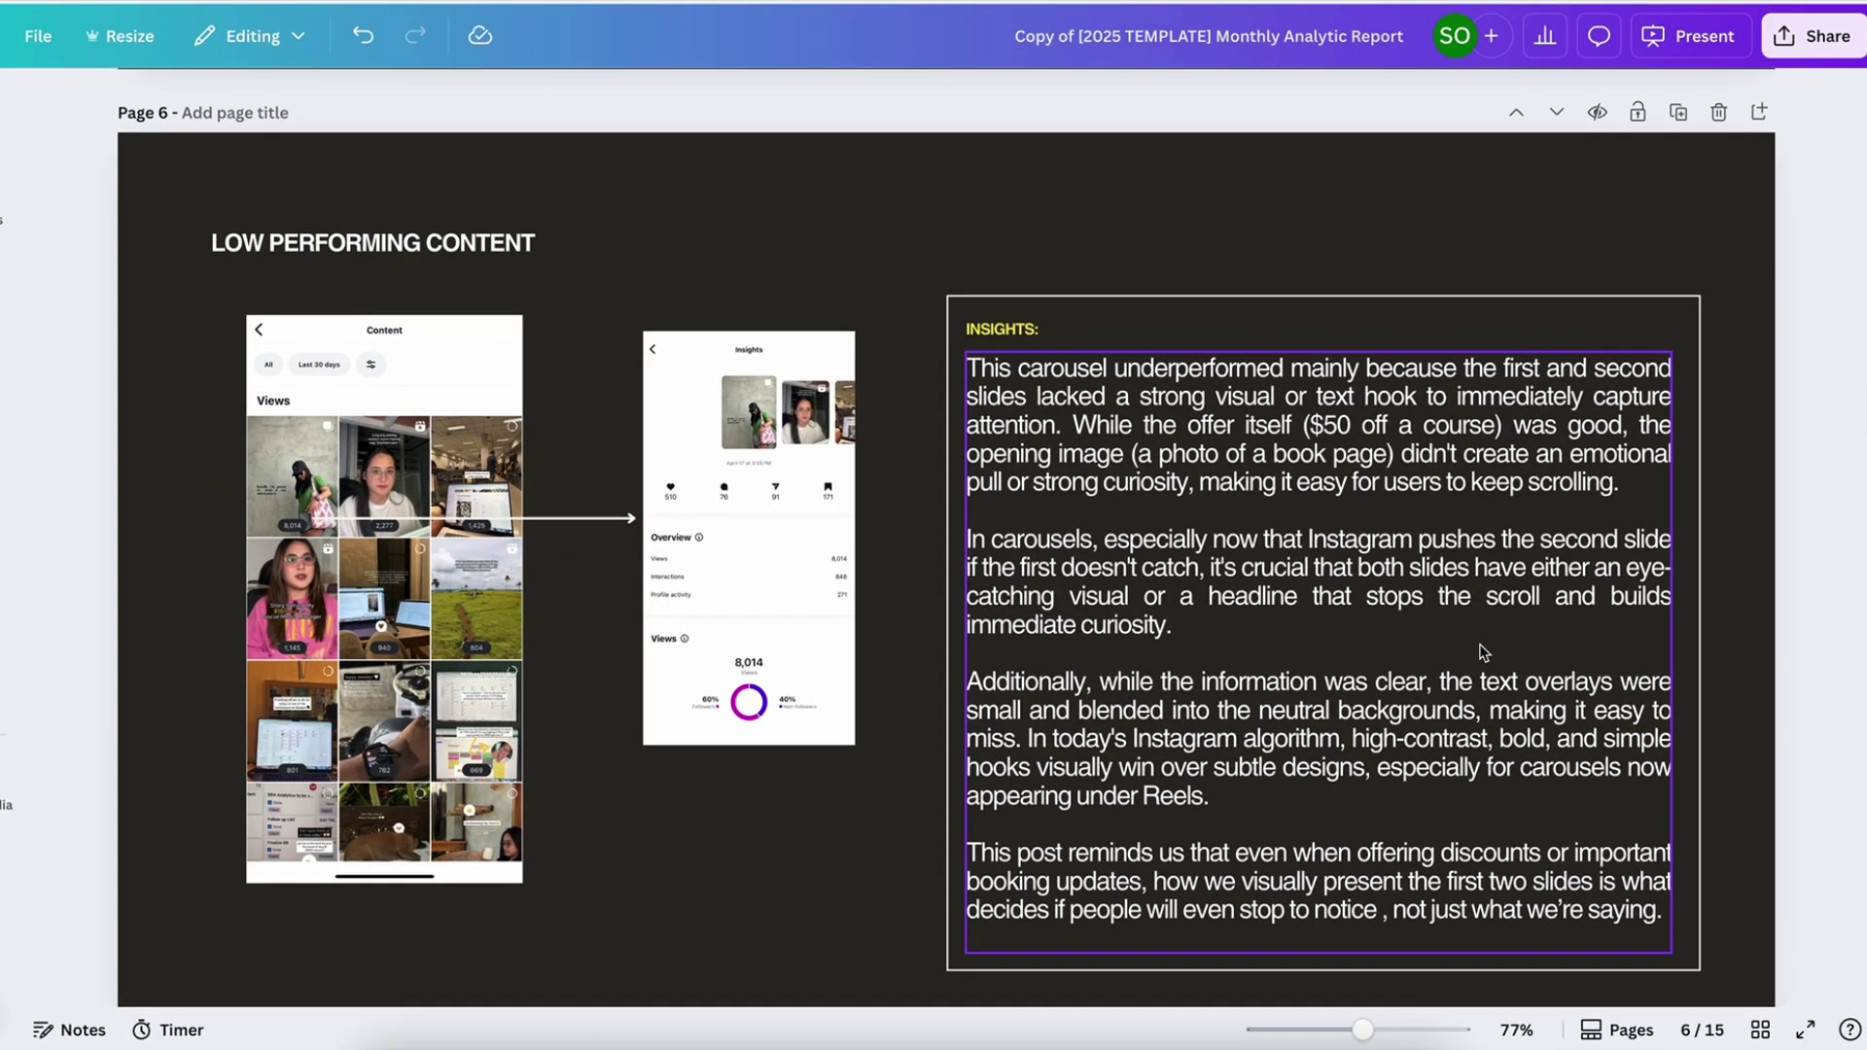
Compare the Low Performing Content page's screenshots and INSIGHTS text with those on the Top Performing Content page
{"action": "scroll", "coordinate": [1483, 651], "scroll_direction": "down", "scroll_amount": 1}
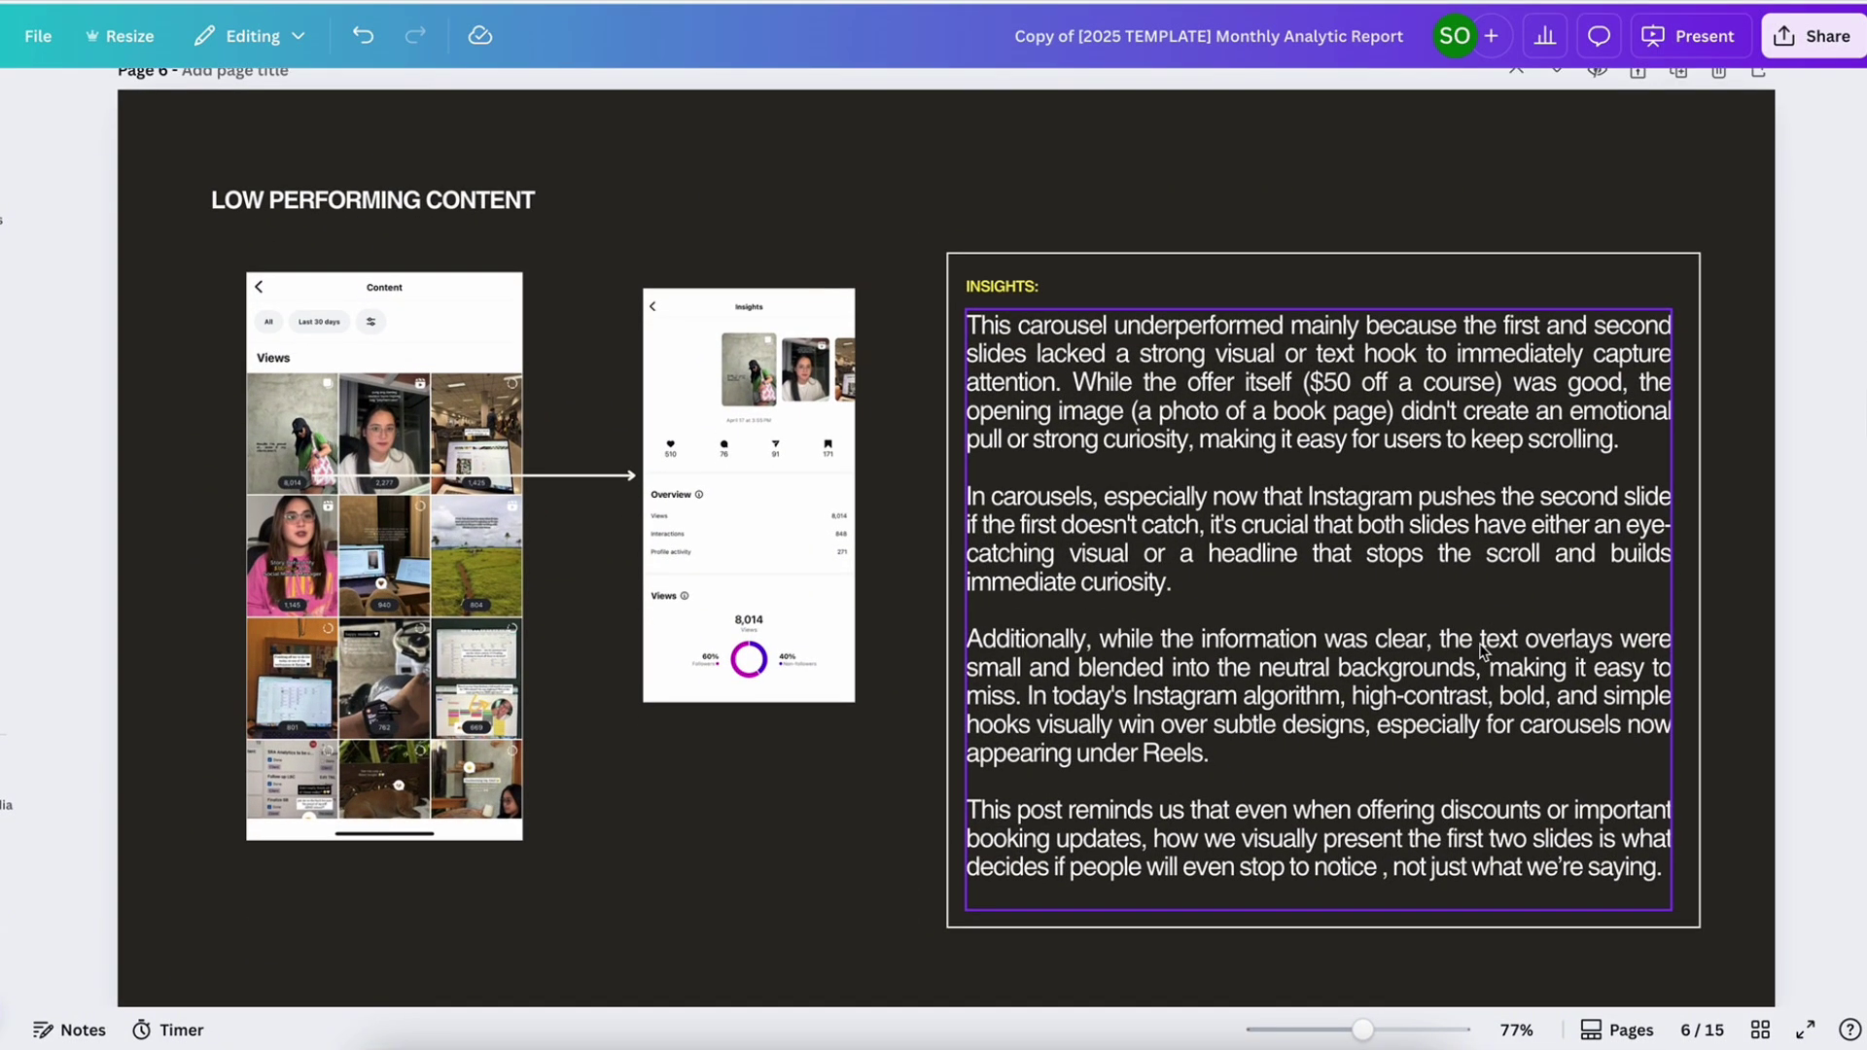
{"action": "scroll", "coordinate": [1483, 651], "scroll_direction": "down", "scroll_amount": 2}
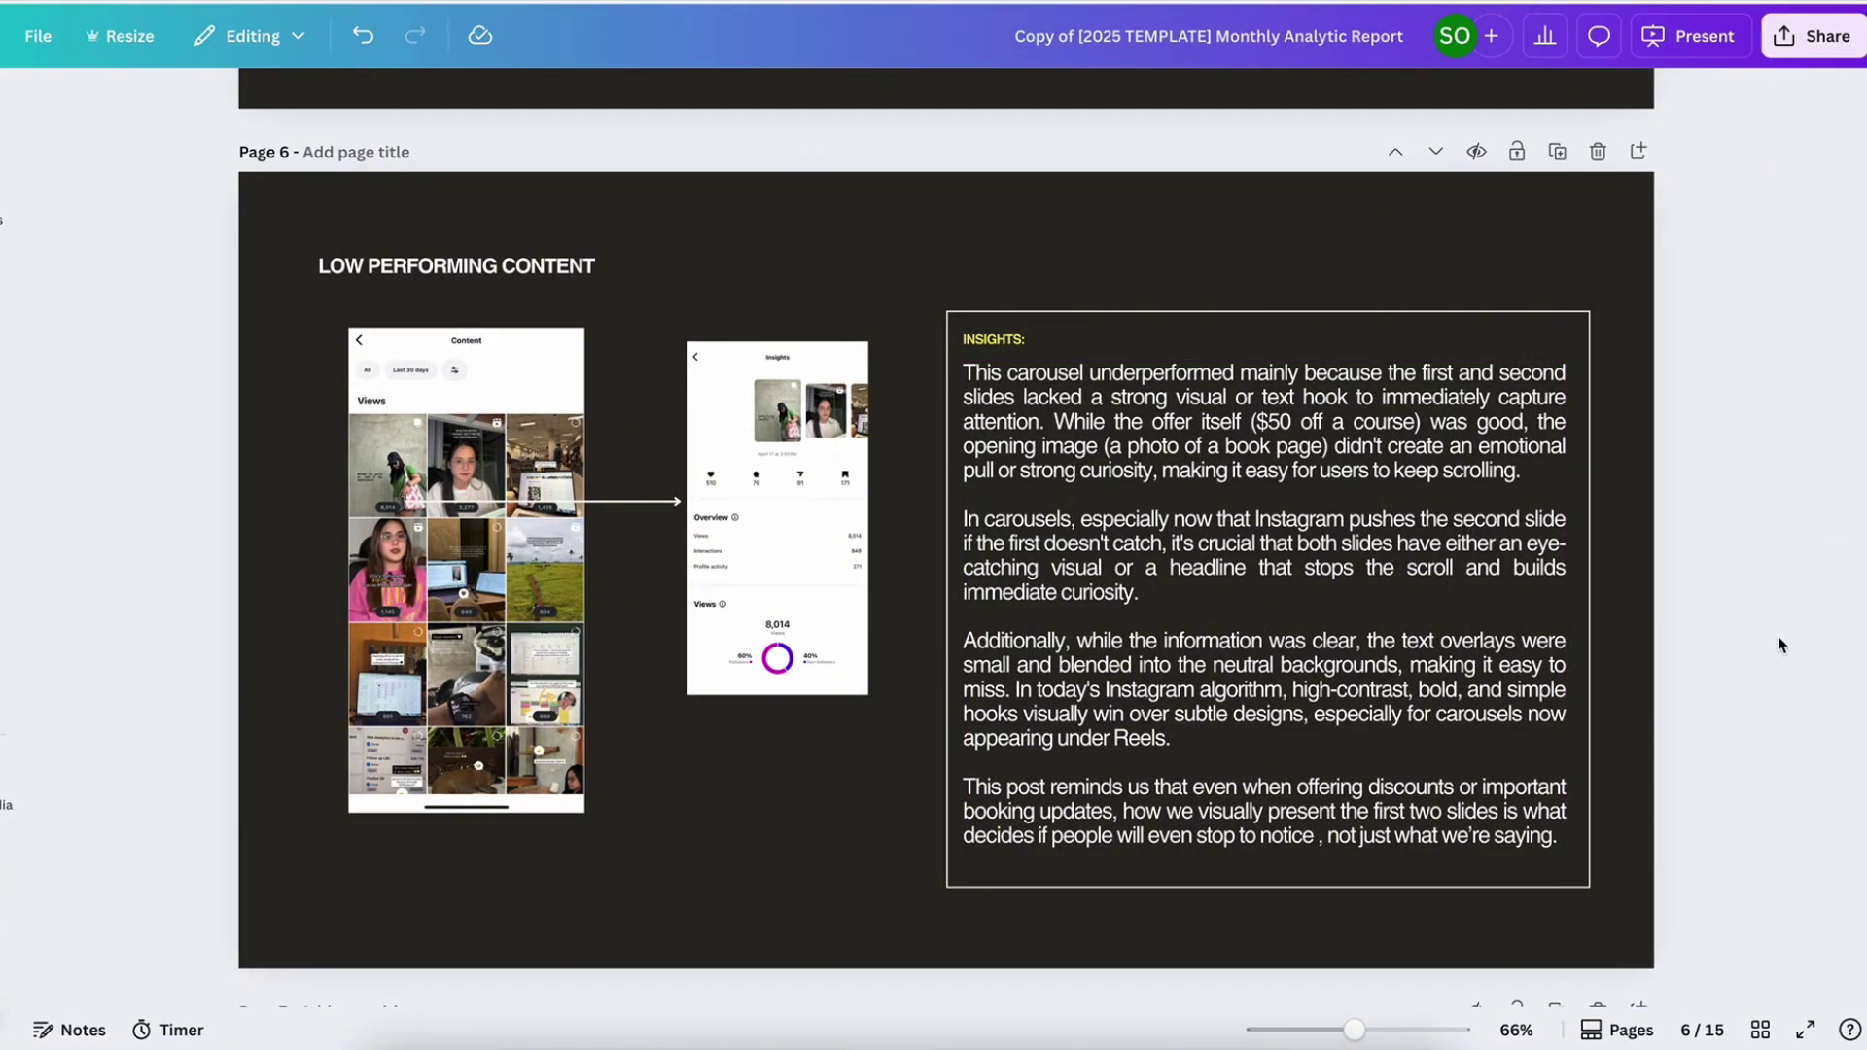
{"action": "scroll", "coordinate": [1781, 644], "scroll_direction": "down", "scroll_amount": 1}
{"action": "scroll", "coordinate": [1781, 644], "scroll_direction": "up", "scroll_amount": 15}
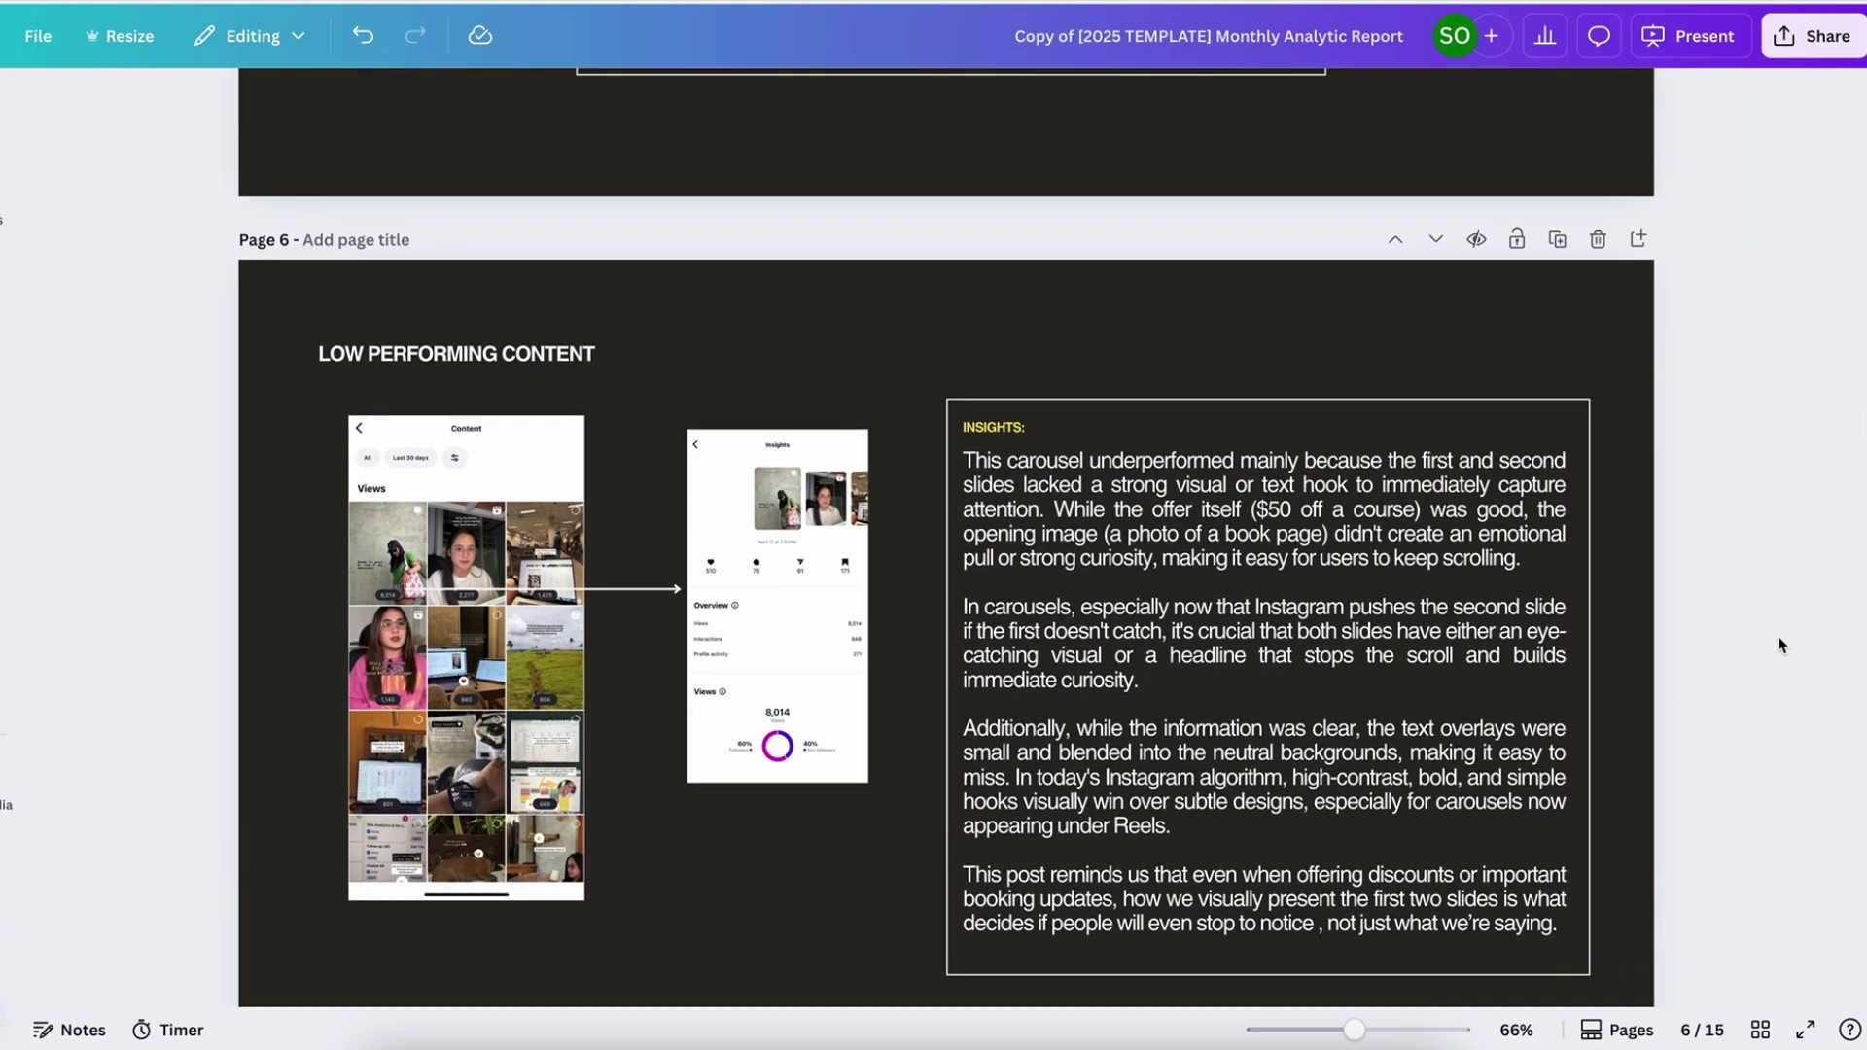
{"action": "scroll", "coordinate": [1781, 644], "scroll_direction": "up", "scroll_amount": 3}
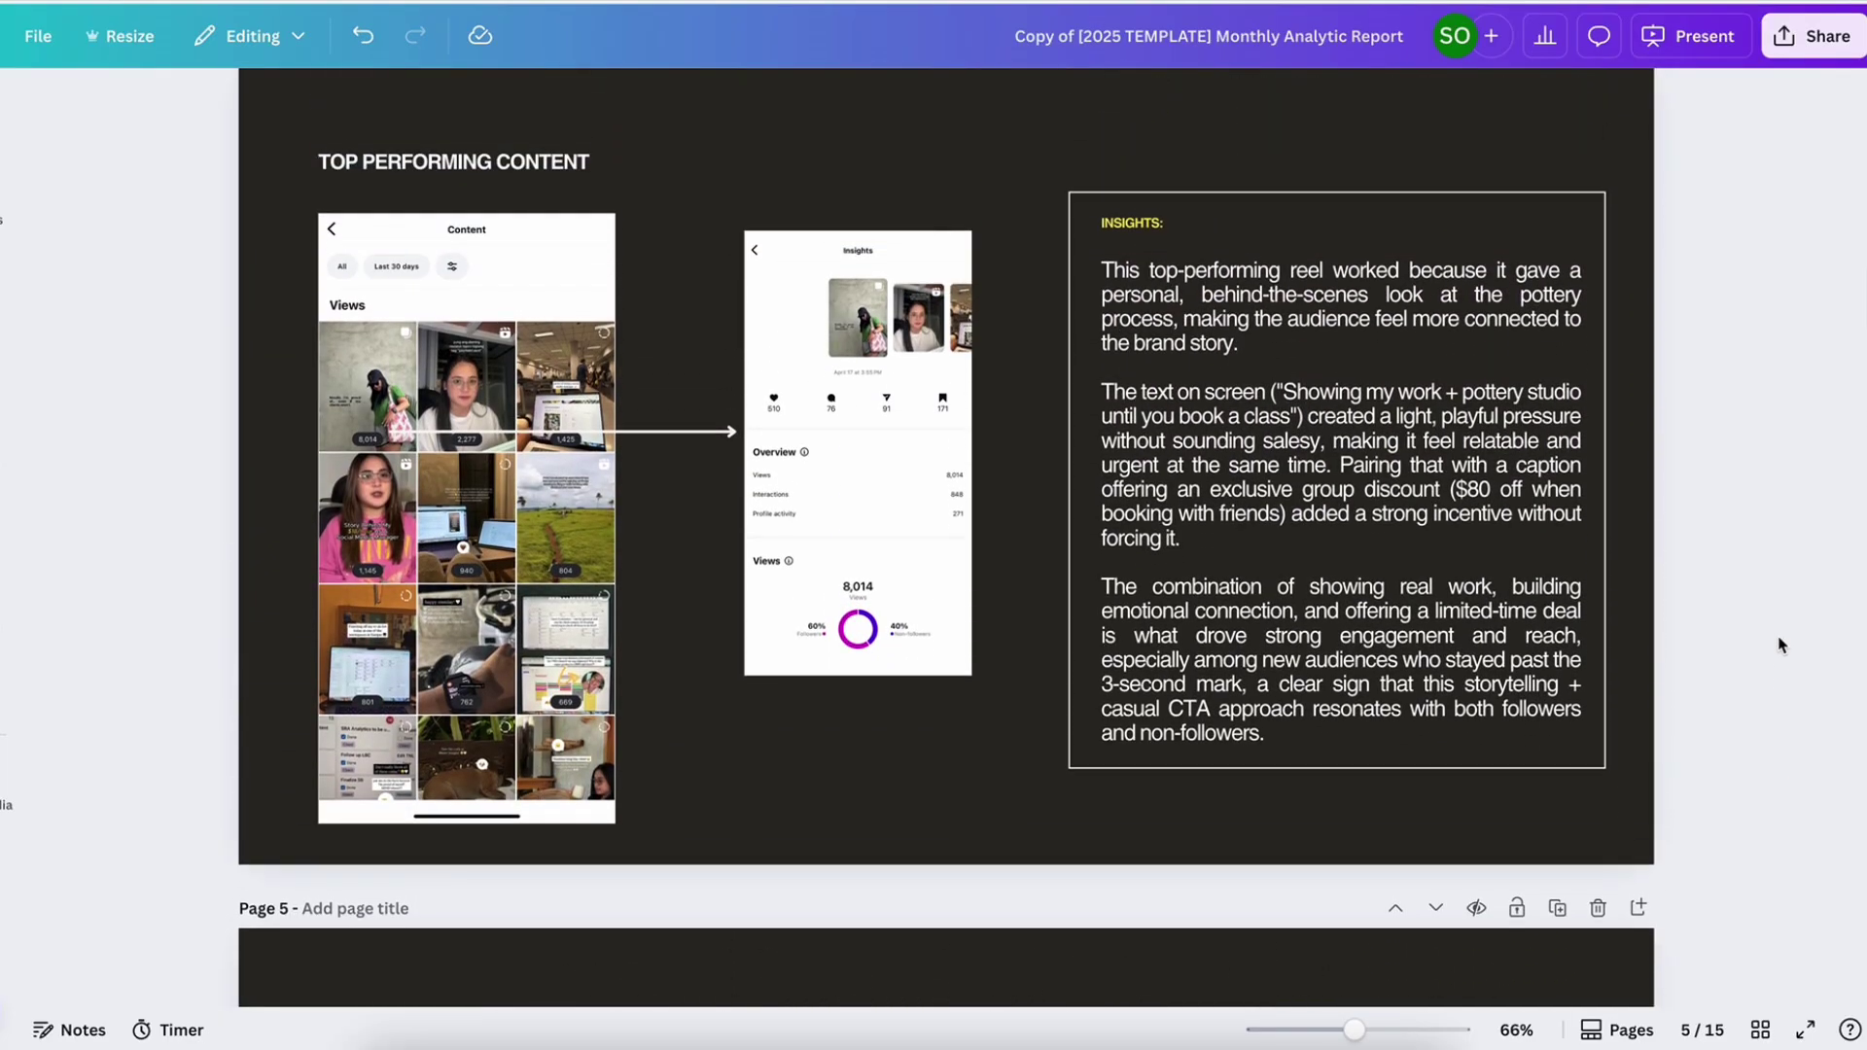
{"action": "scroll", "coordinate": [1782, 644], "scroll_direction": "down", "scroll_amount": 15}
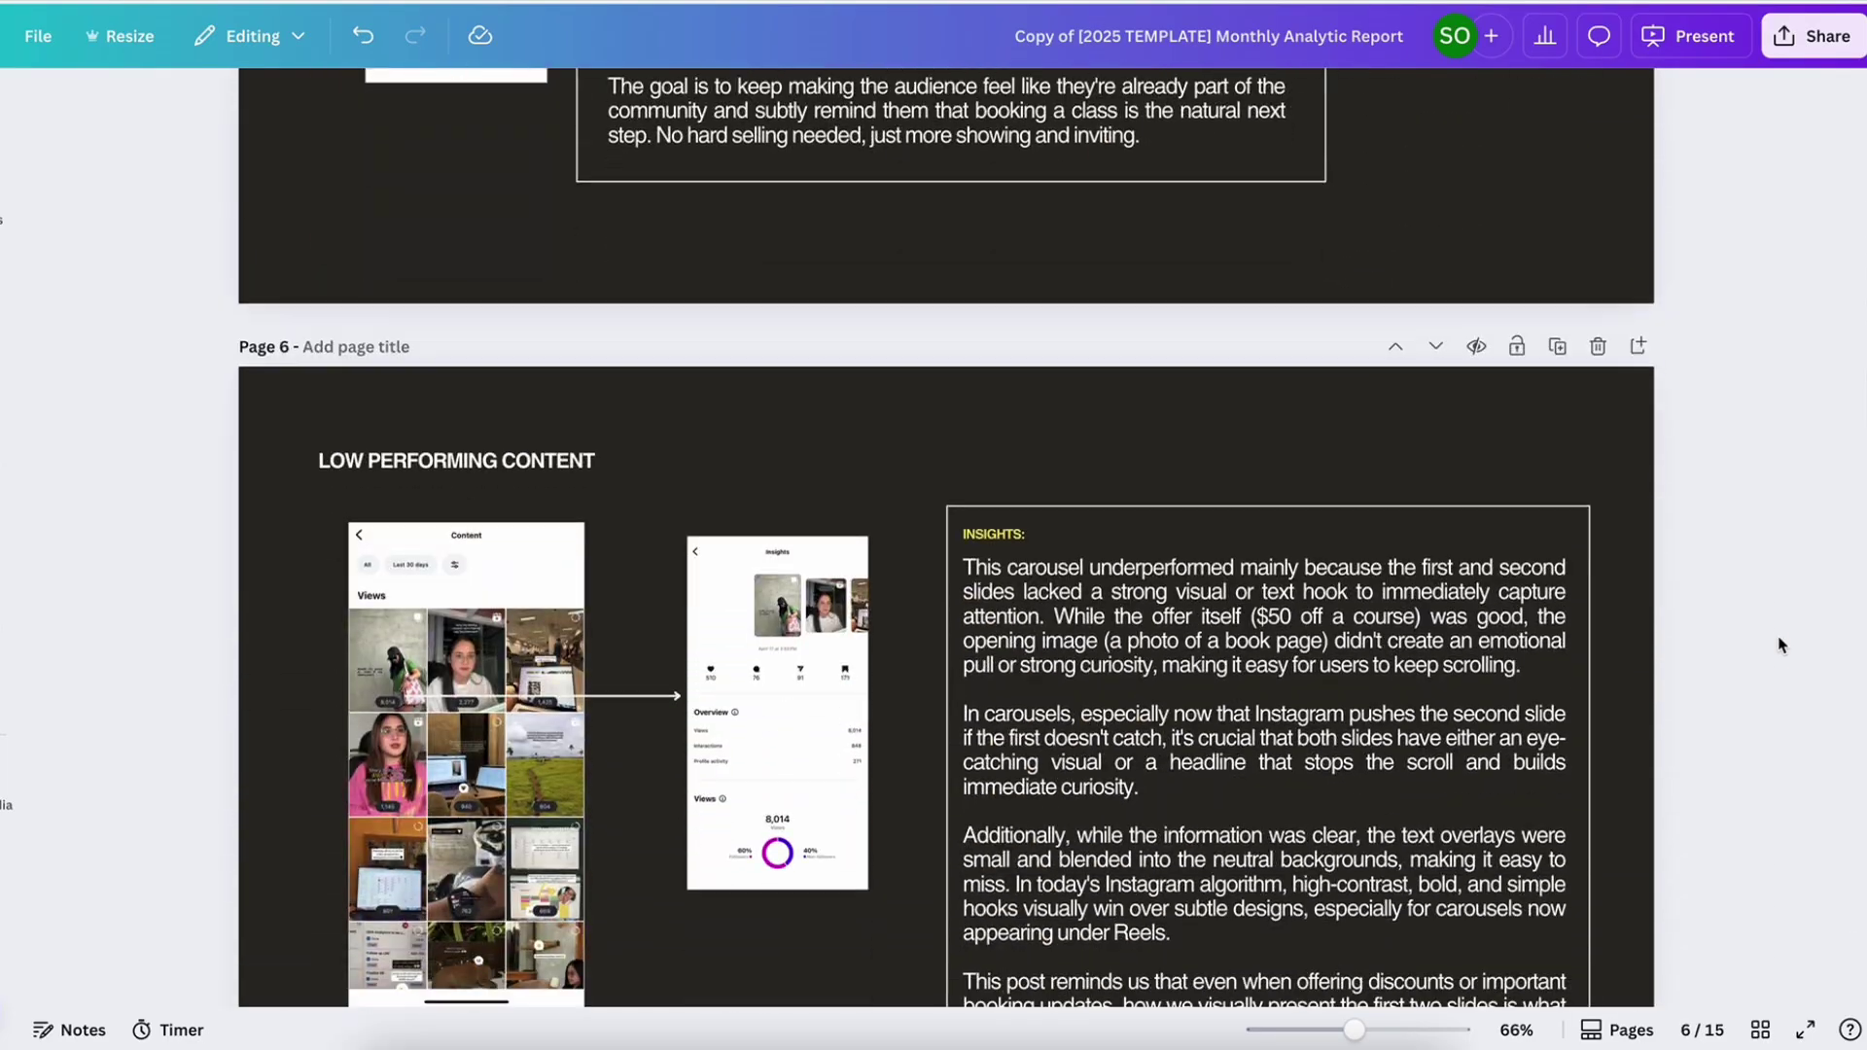
{"action": "scroll", "coordinate": [1781, 645], "scroll_direction": "down", "scroll_amount": 1}
{"action": "scroll", "coordinate": [1781, 645], "scroll_direction": "down", "scroll_amount": 1}
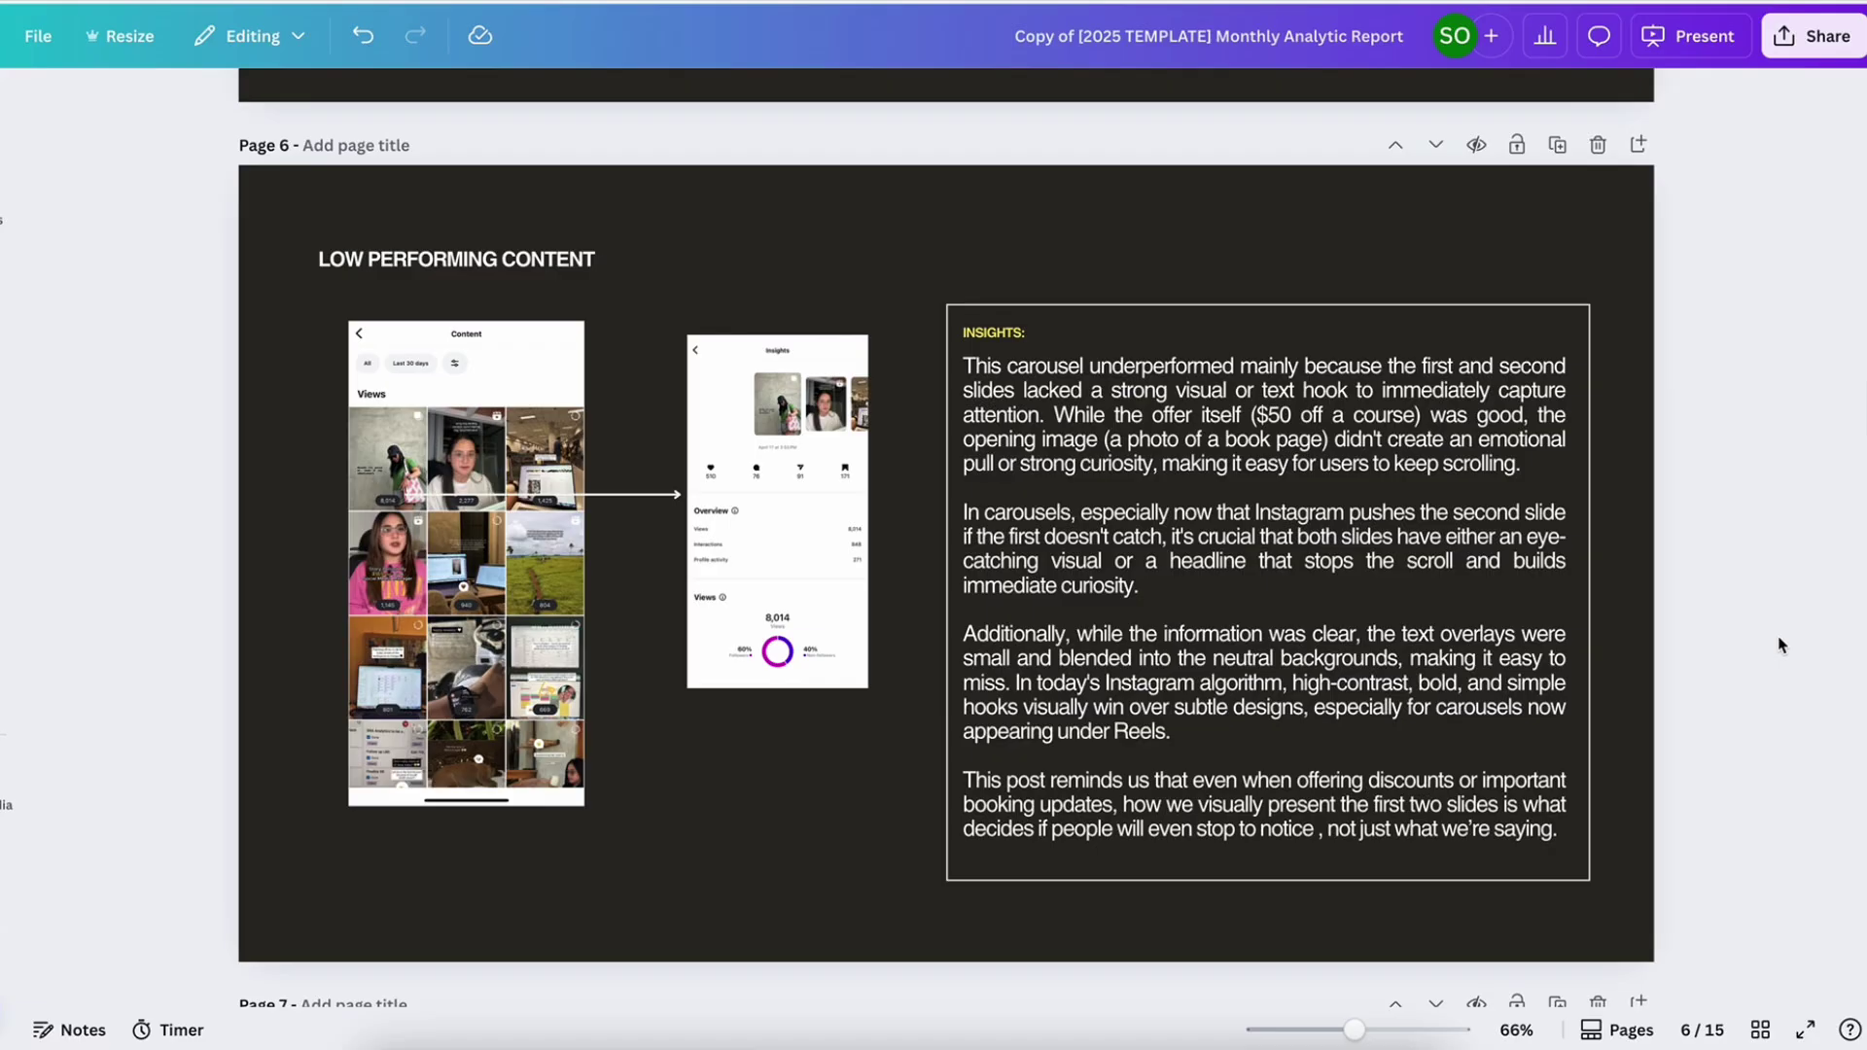
Go over the Top Performing, "What to double down on" and Low Performing pages again and inspect the "This Month Wins" page's image frames and captions
{"action": "scroll", "coordinate": [1782, 645], "scroll_direction": "up", "scroll_amount": 15}
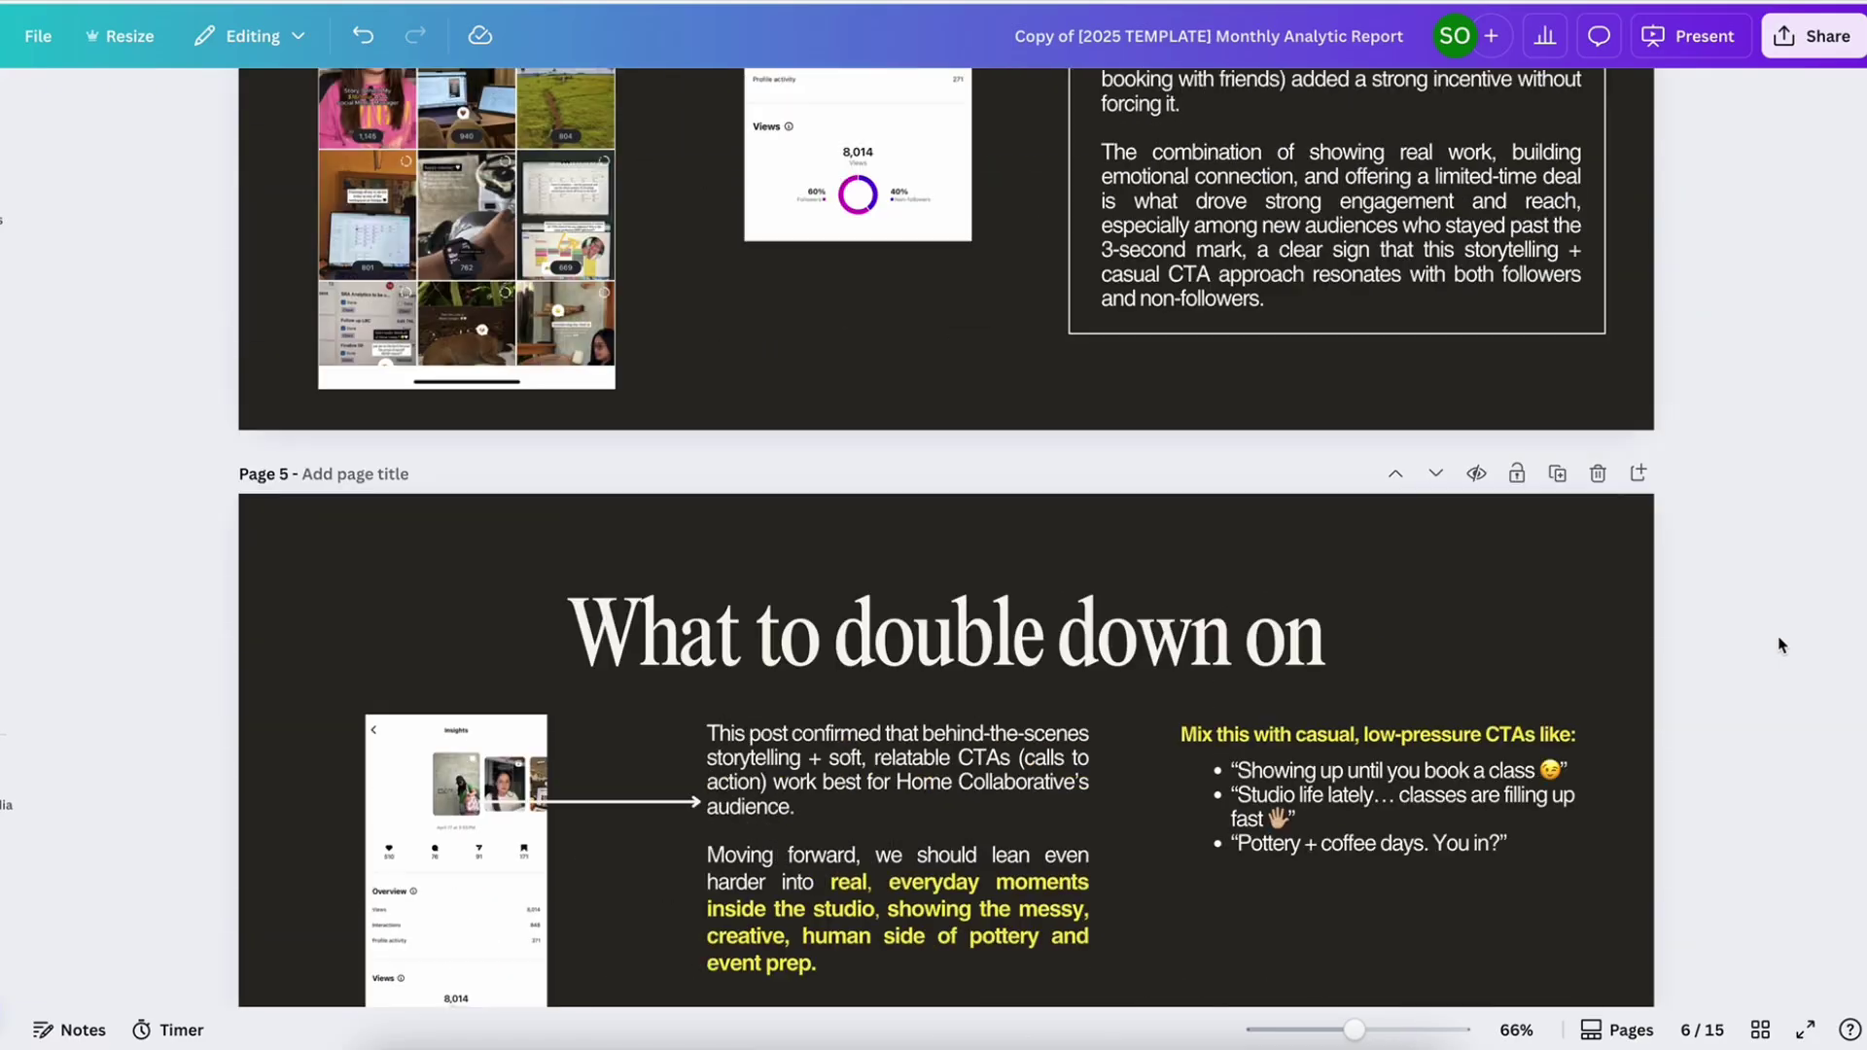
{"action": "scroll", "coordinate": [1781, 645], "scroll_direction": "down", "scroll_amount": 1}
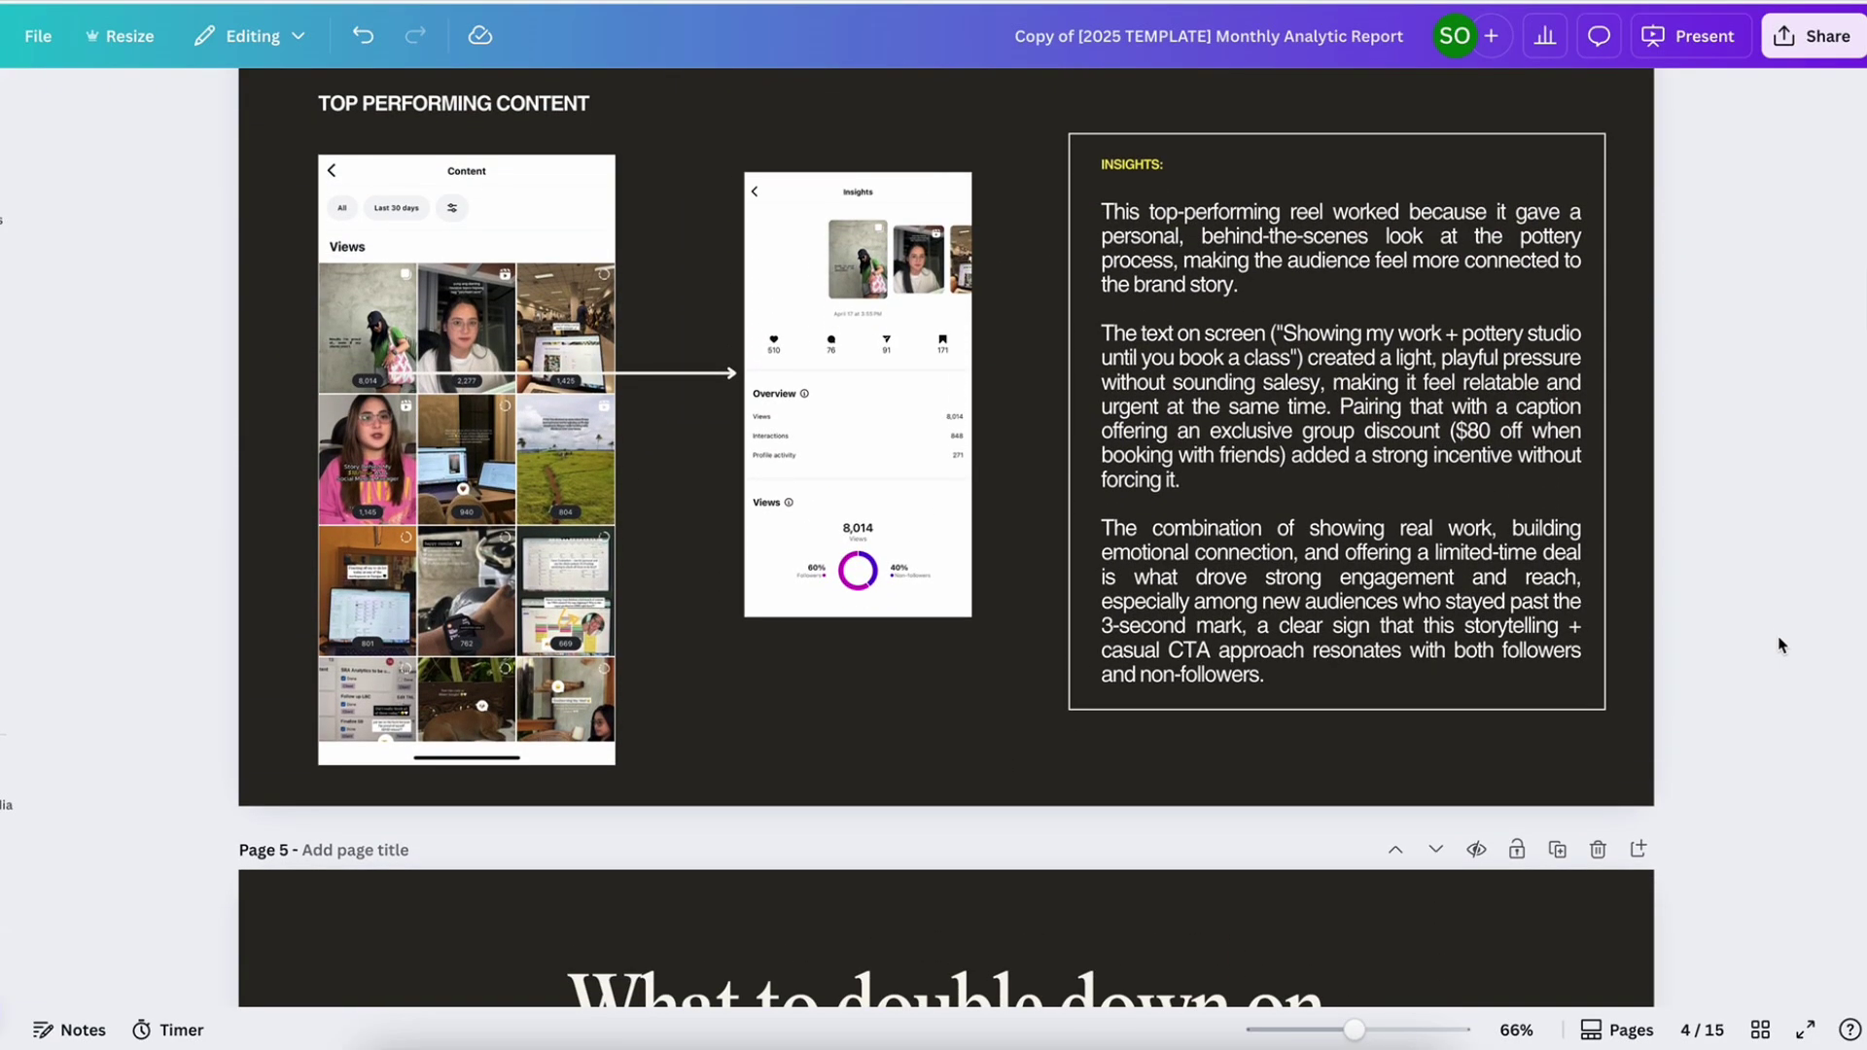
{"action": "scroll", "coordinate": [1781, 644], "scroll_direction": "down", "scroll_amount": 15}
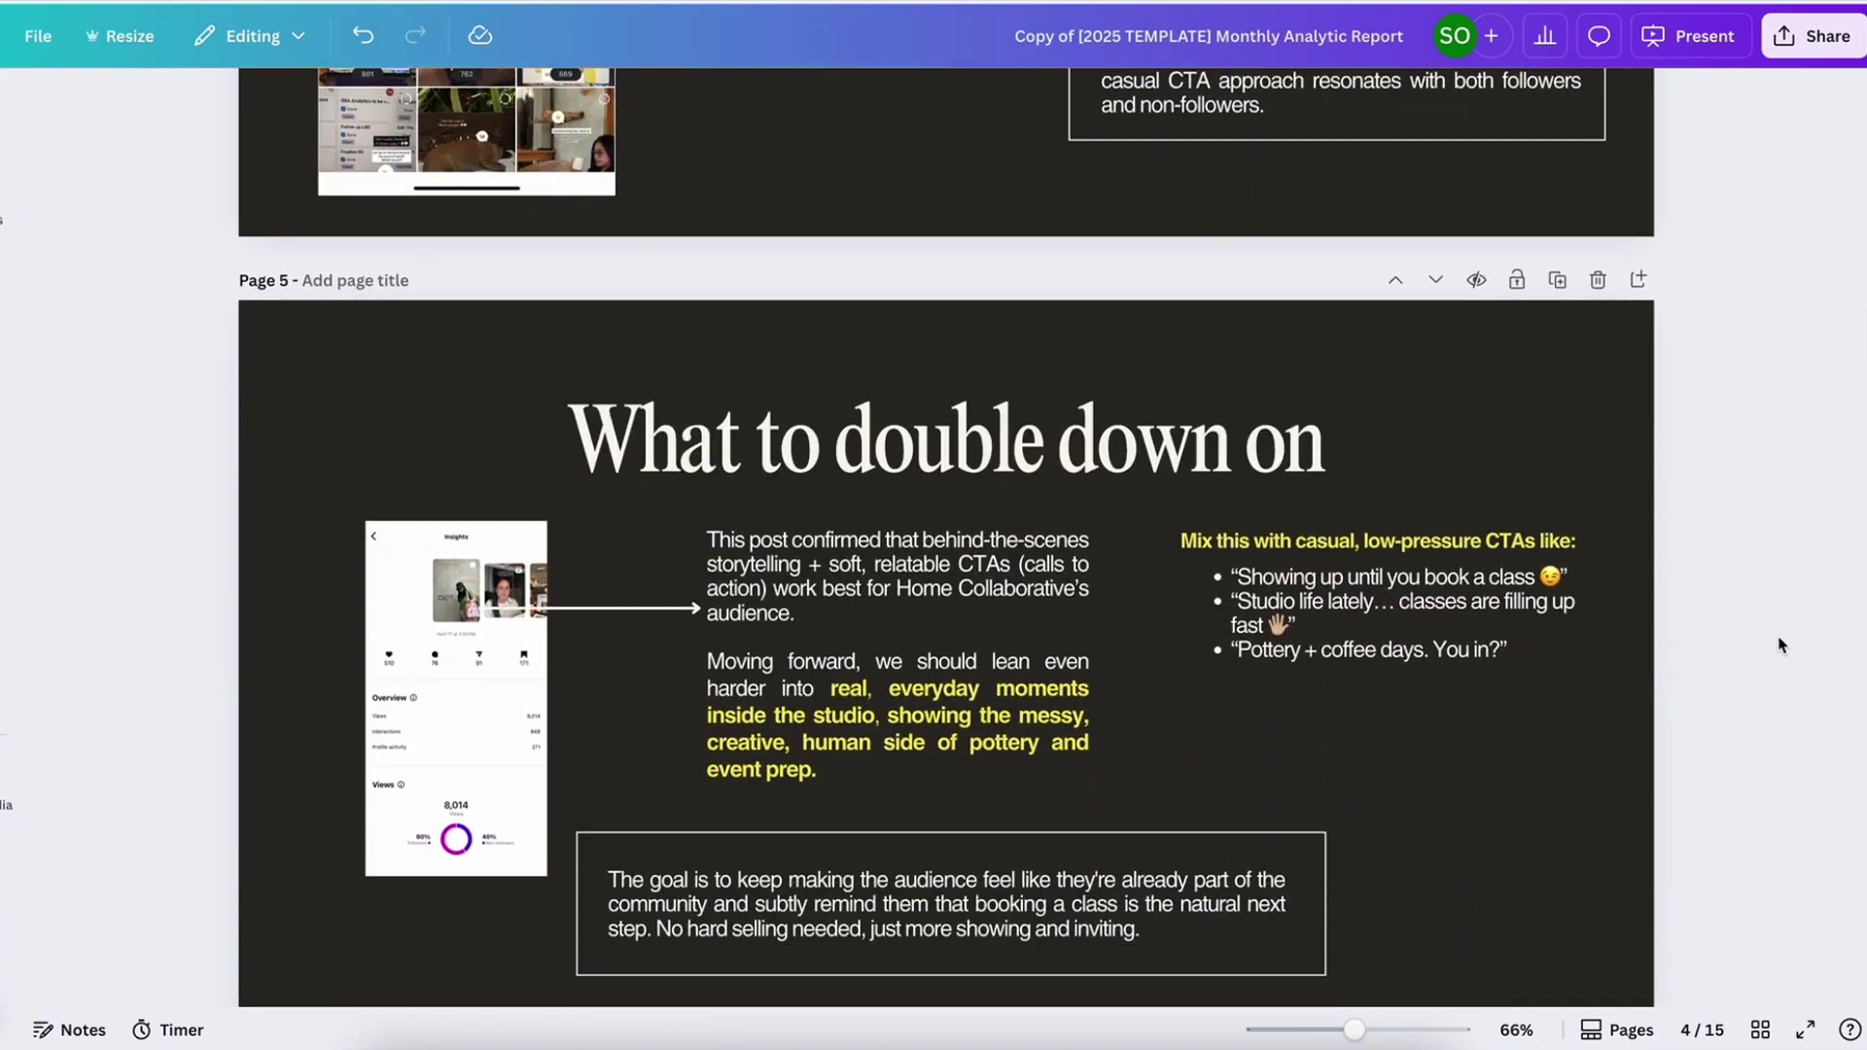
{"action": "scroll", "coordinate": [1782, 645], "scroll_direction": "down", "scroll_amount": 2}
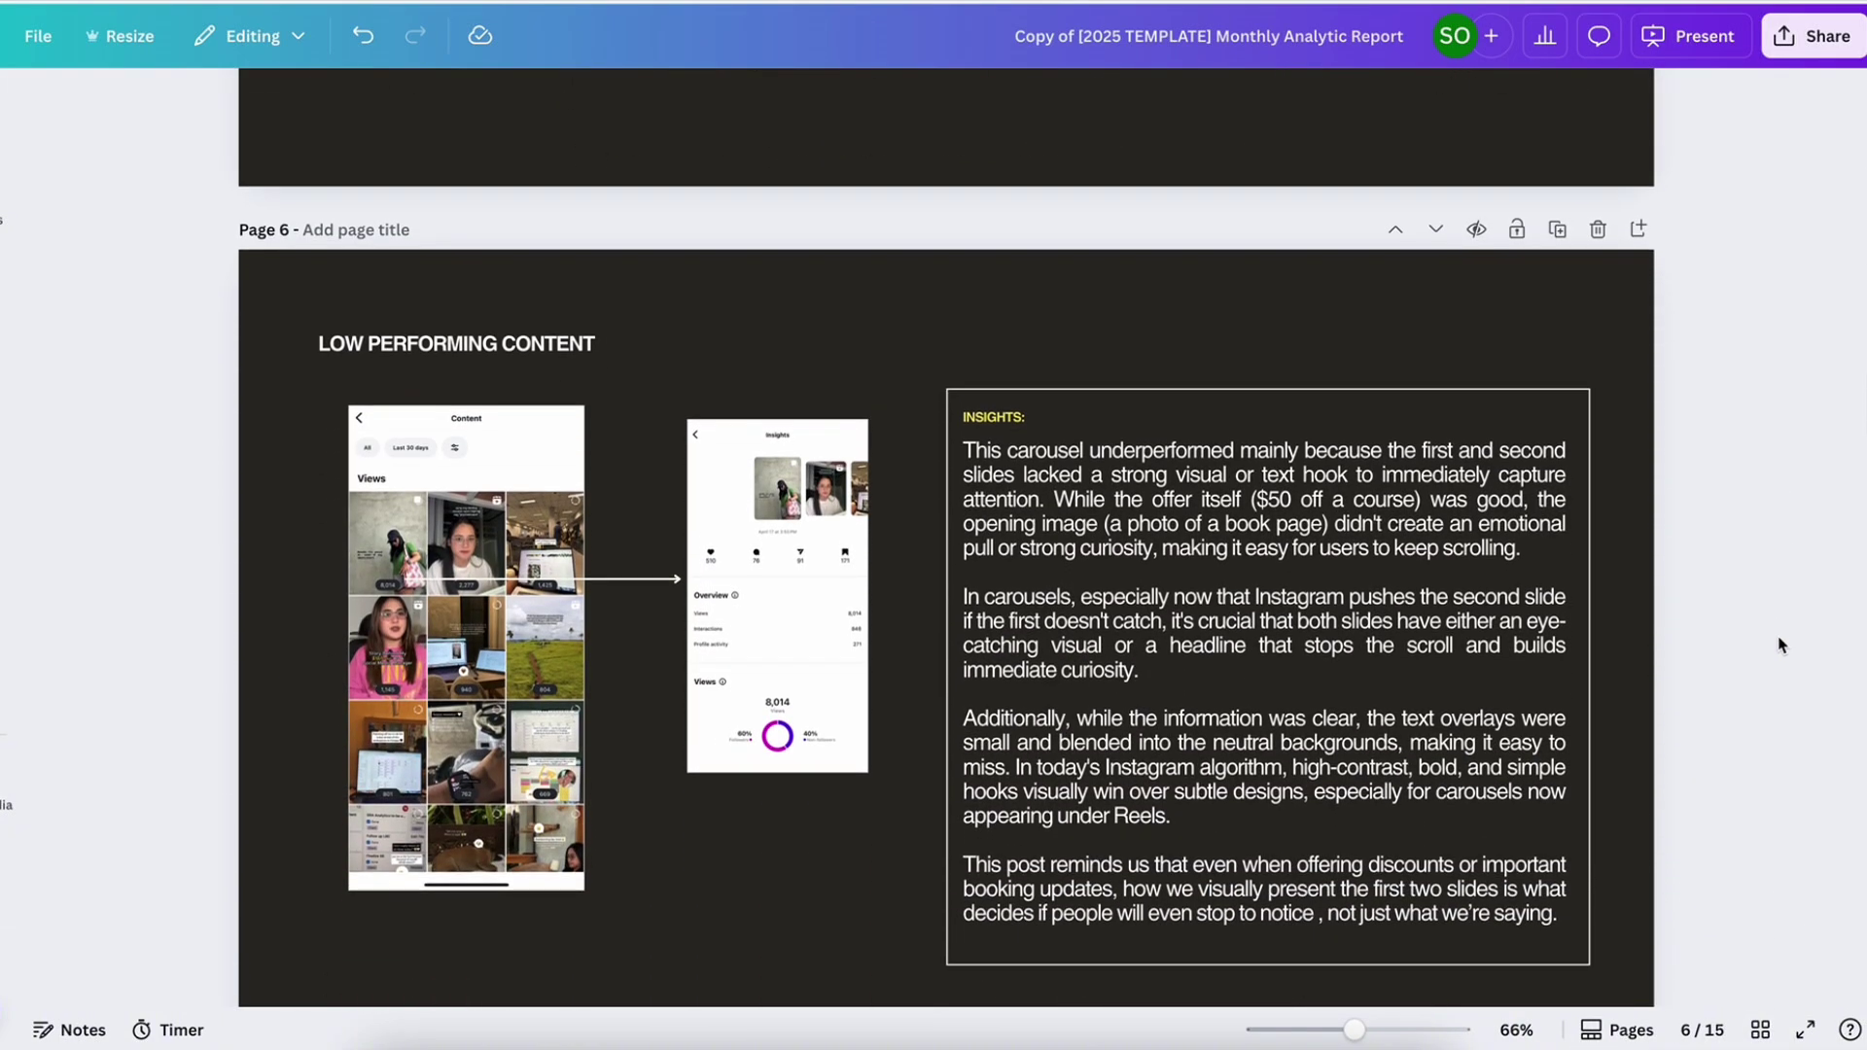
{"action": "scroll", "coordinate": [1781, 645], "scroll_direction": "down", "scroll_amount": 10}
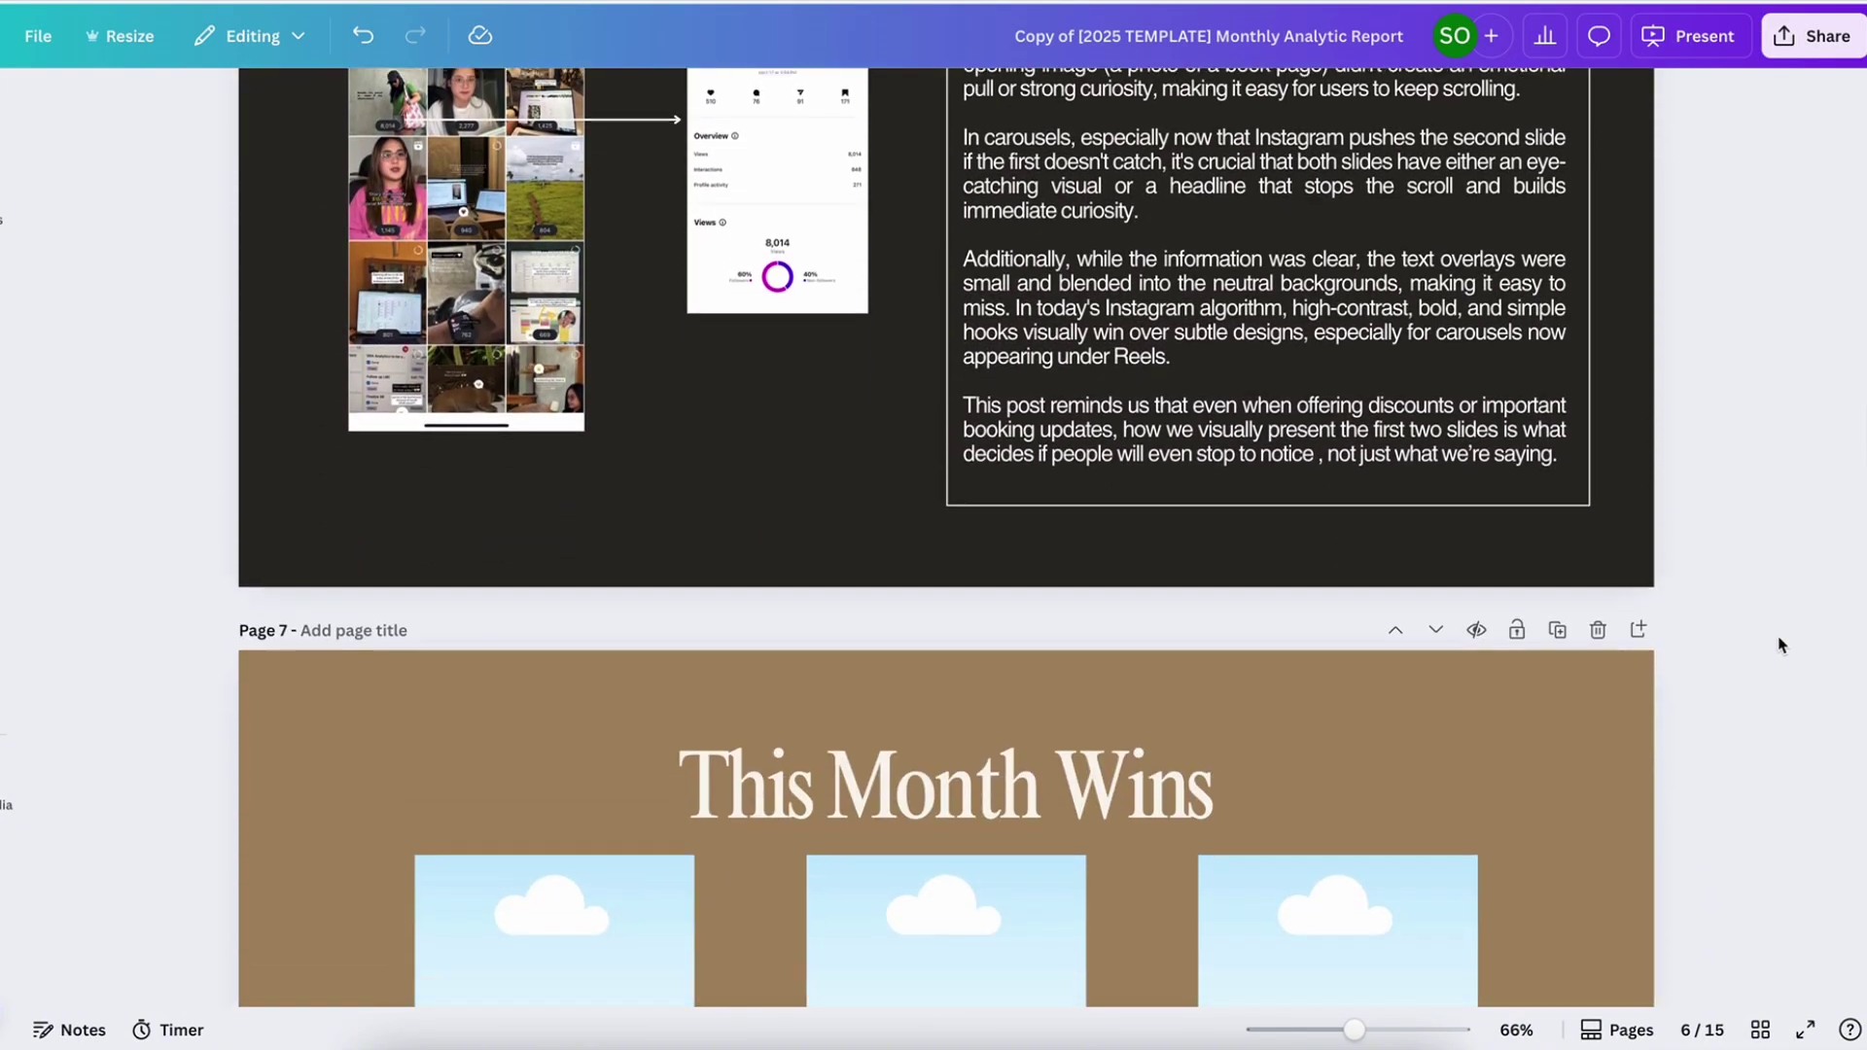
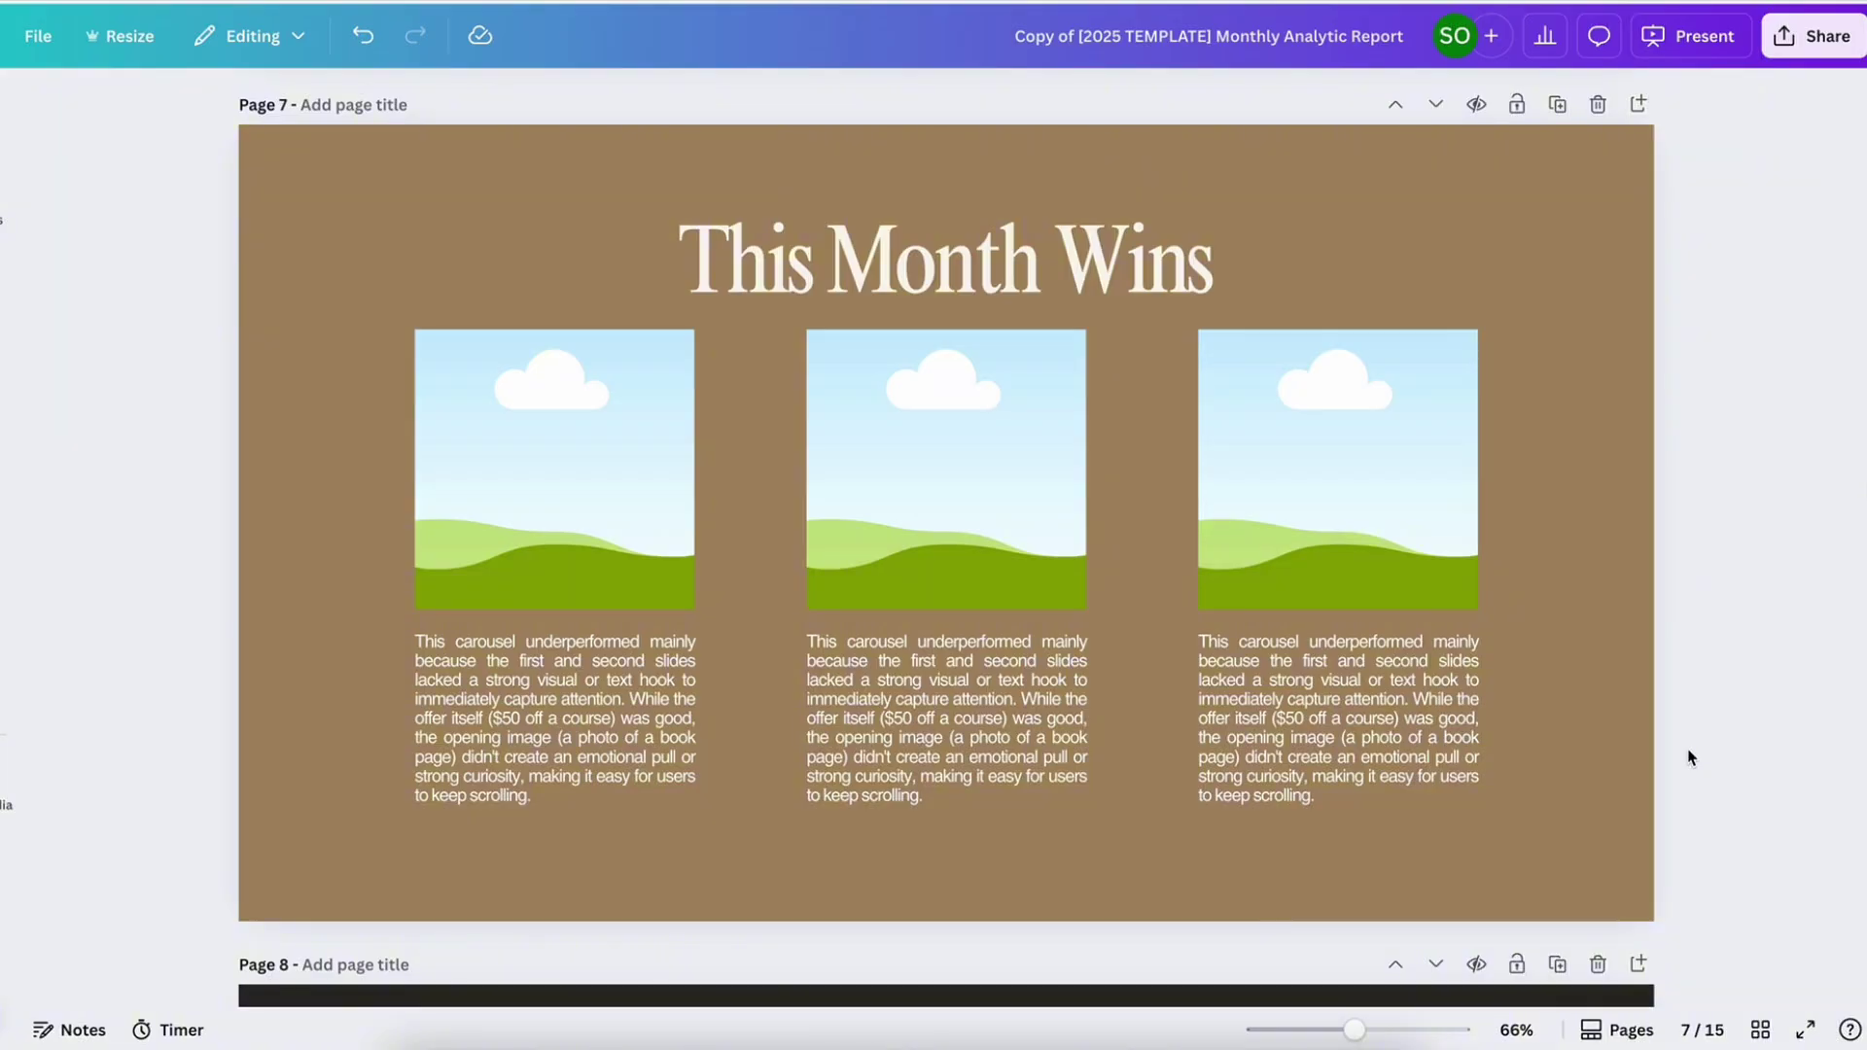
{"action": "left_click", "coordinate": [1649, 702]}
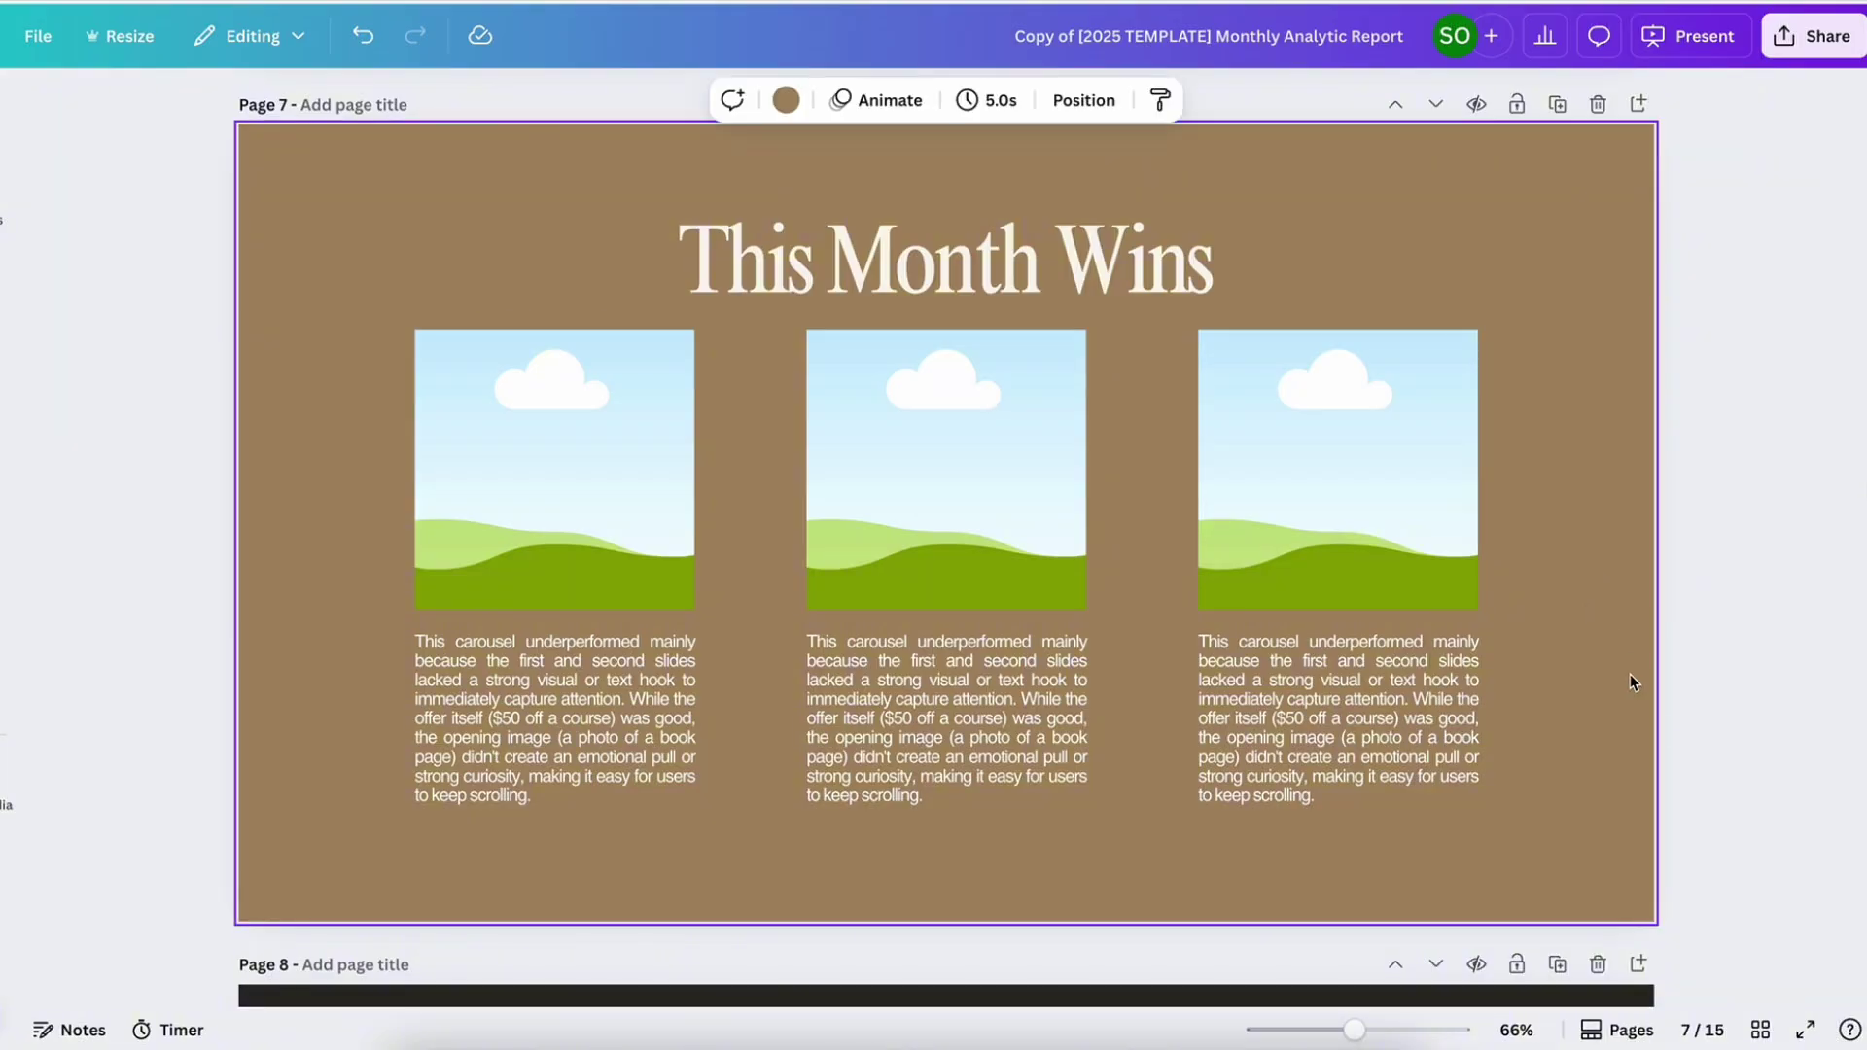
{"action": "left_click", "coordinate": [1754, 733]}
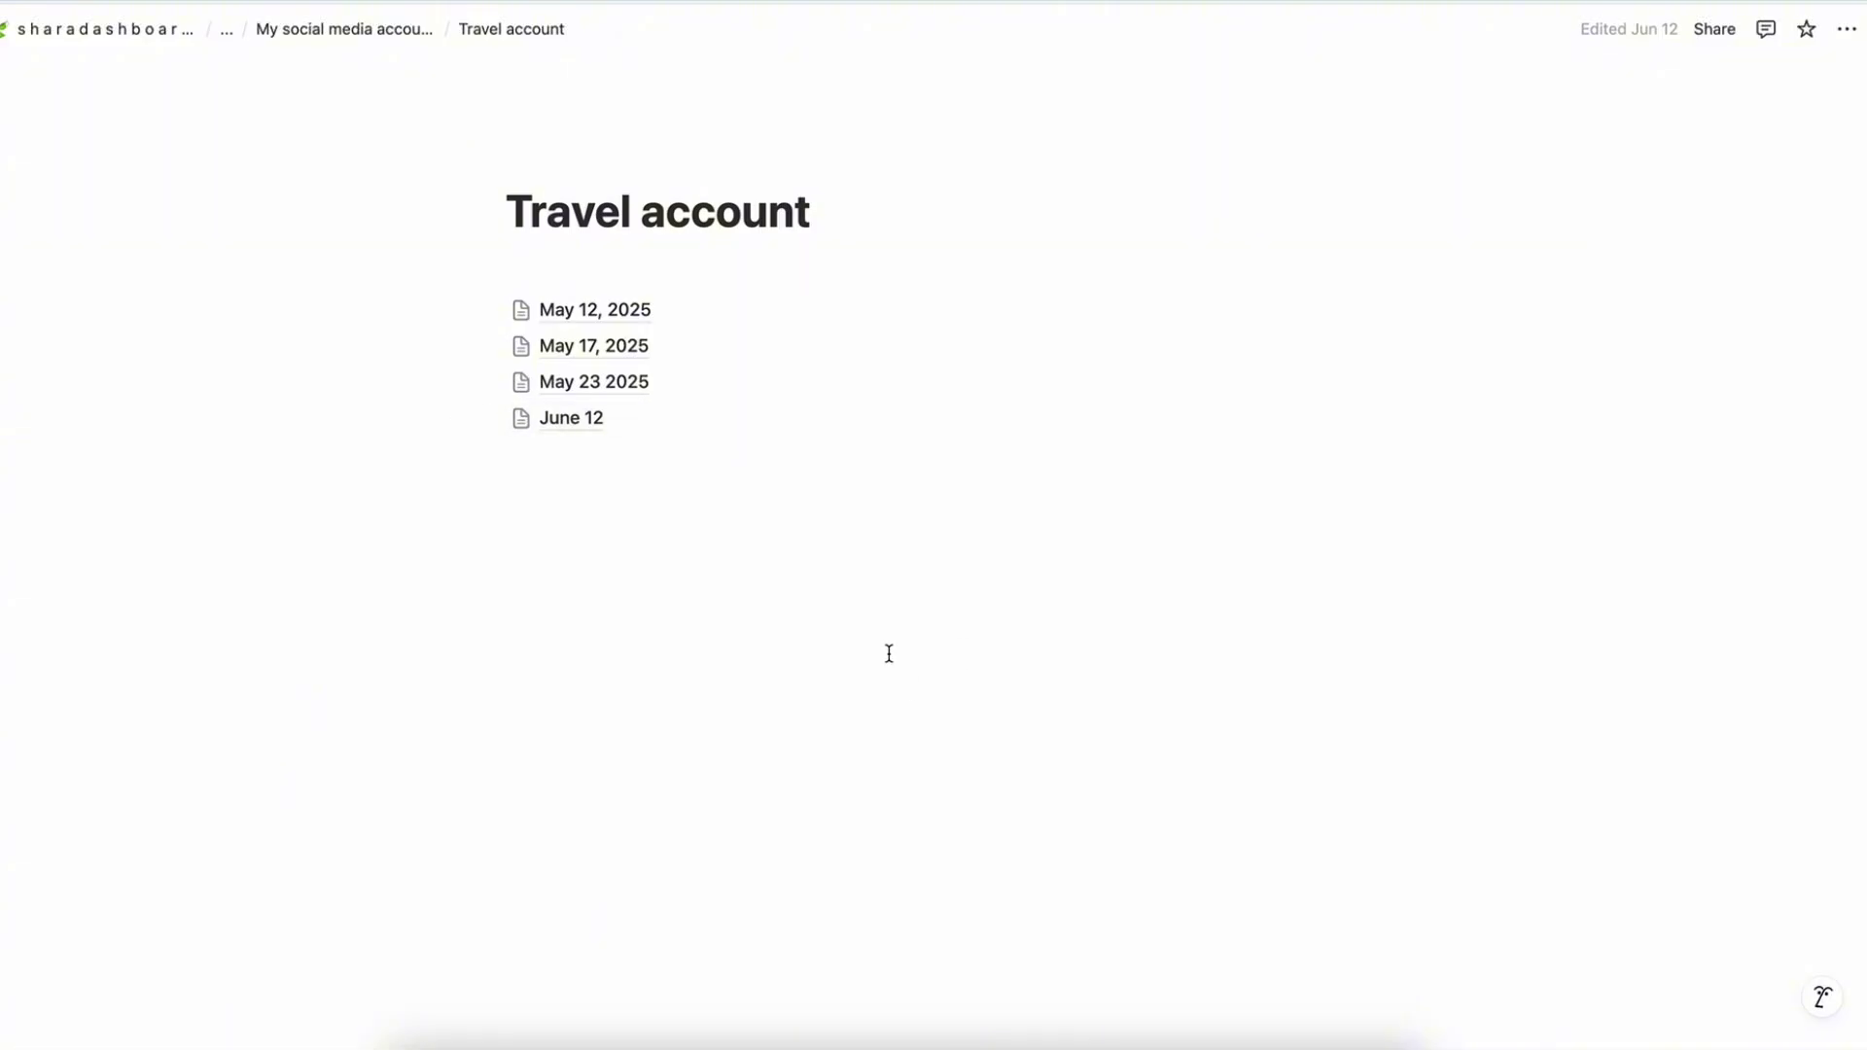
Switch to the Travel account page in Notion and open its May 17, 2025 entry
{"action": "left_click", "coordinate": [588, 346]}
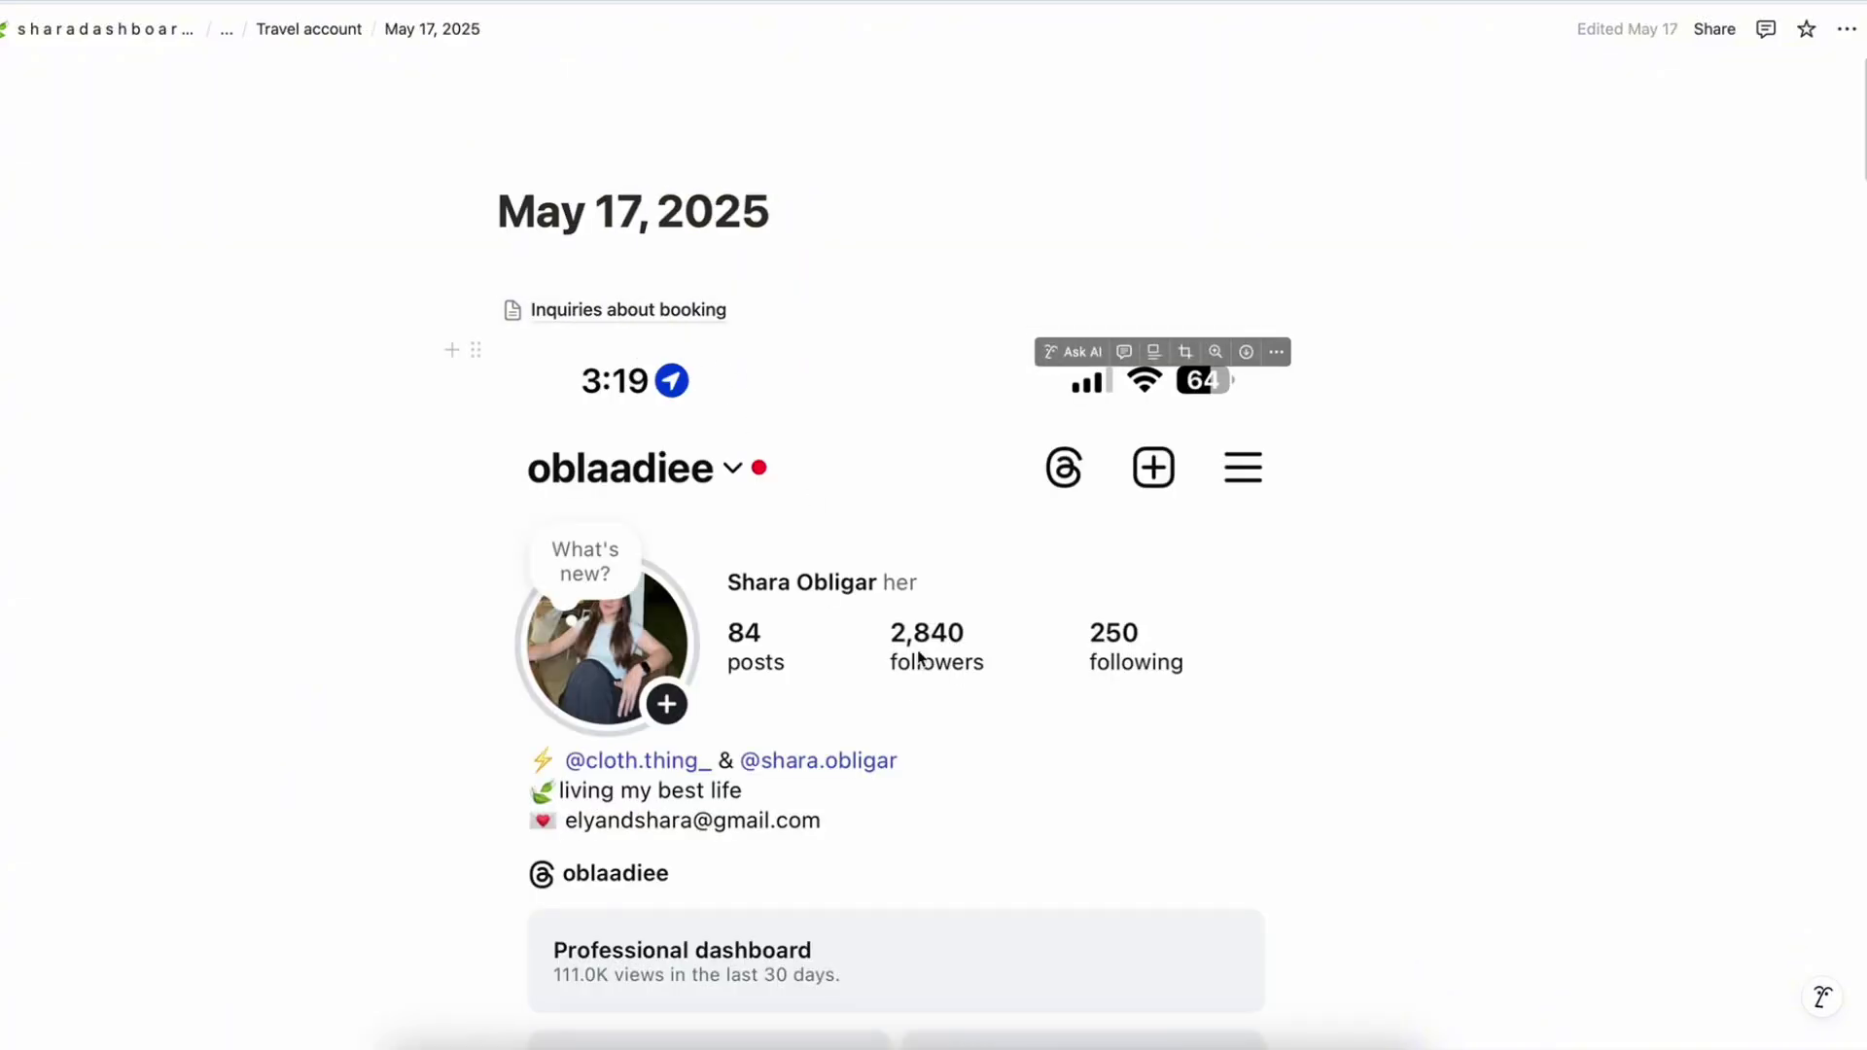
{"action": "key", "text": "super+bracketleft"}
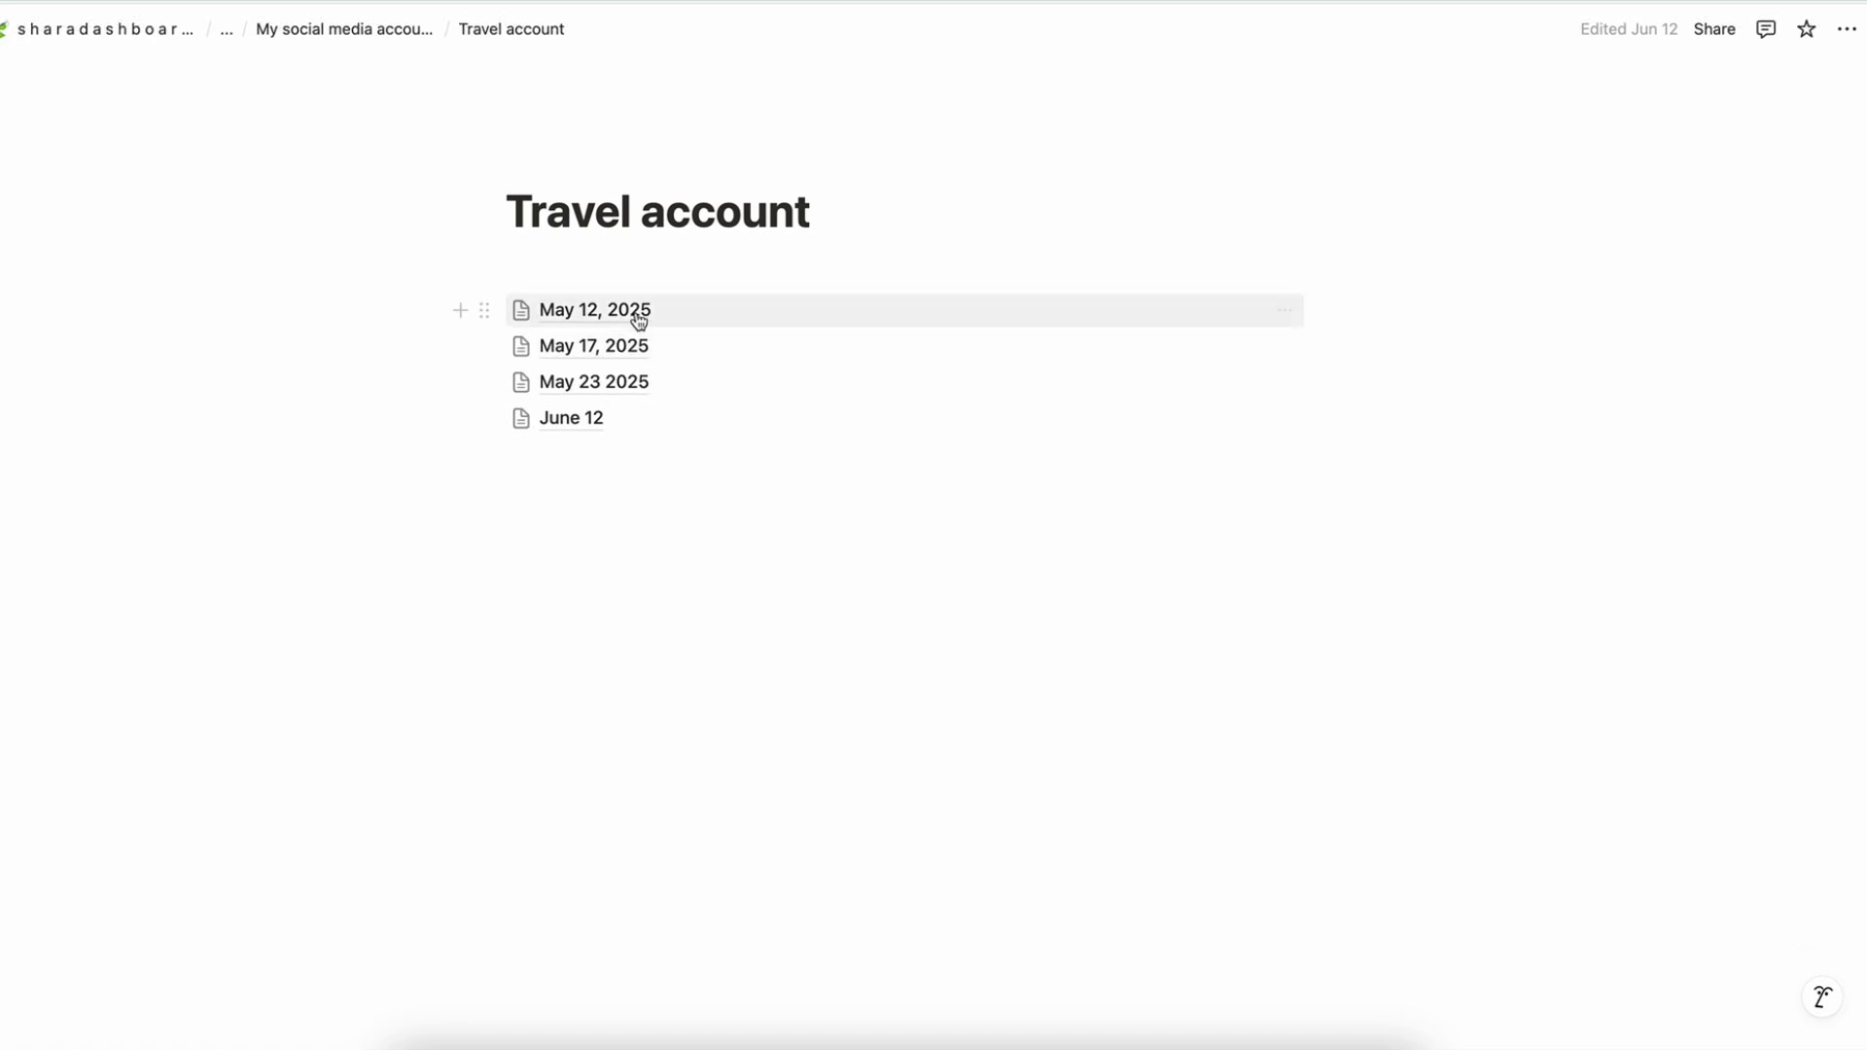
{"action": "mouse_move", "coordinate": [710, 314]}
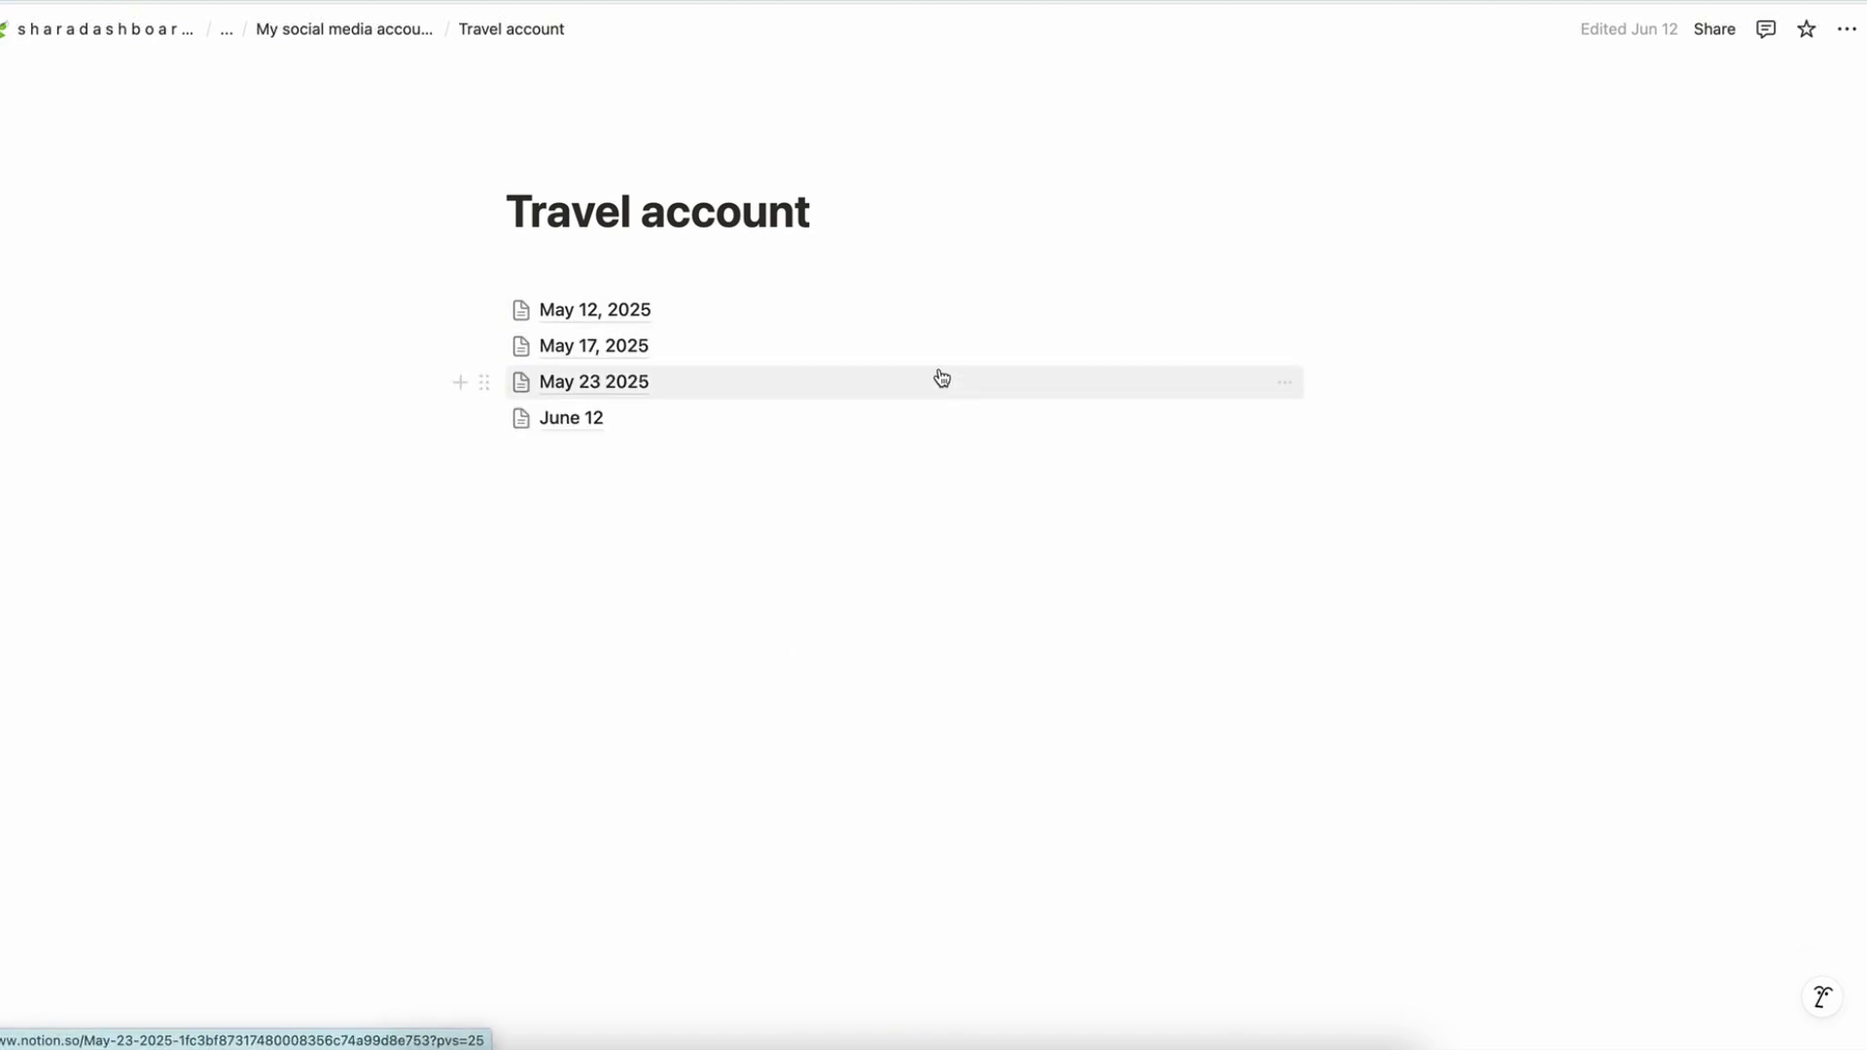
{"action": "mouse_move", "coordinate": [828, 347]}
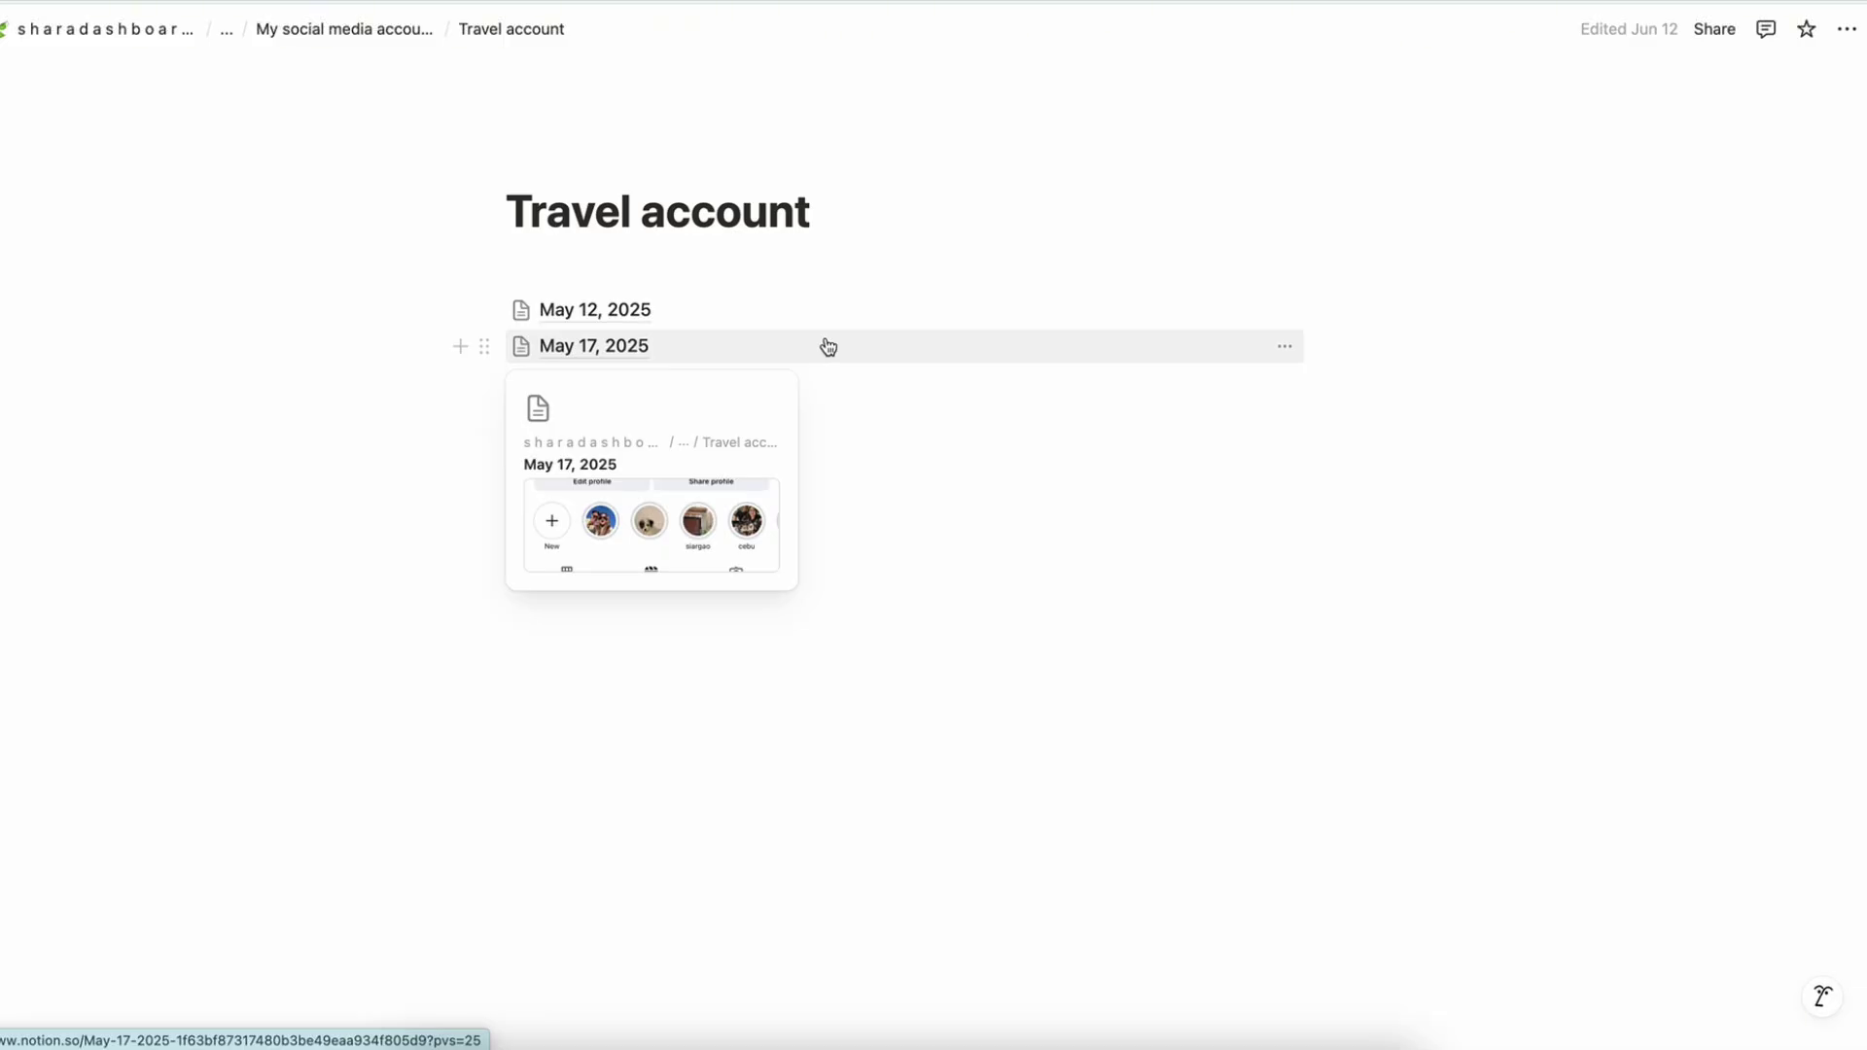
{"action": "left_click", "coordinate": [826, 345]}
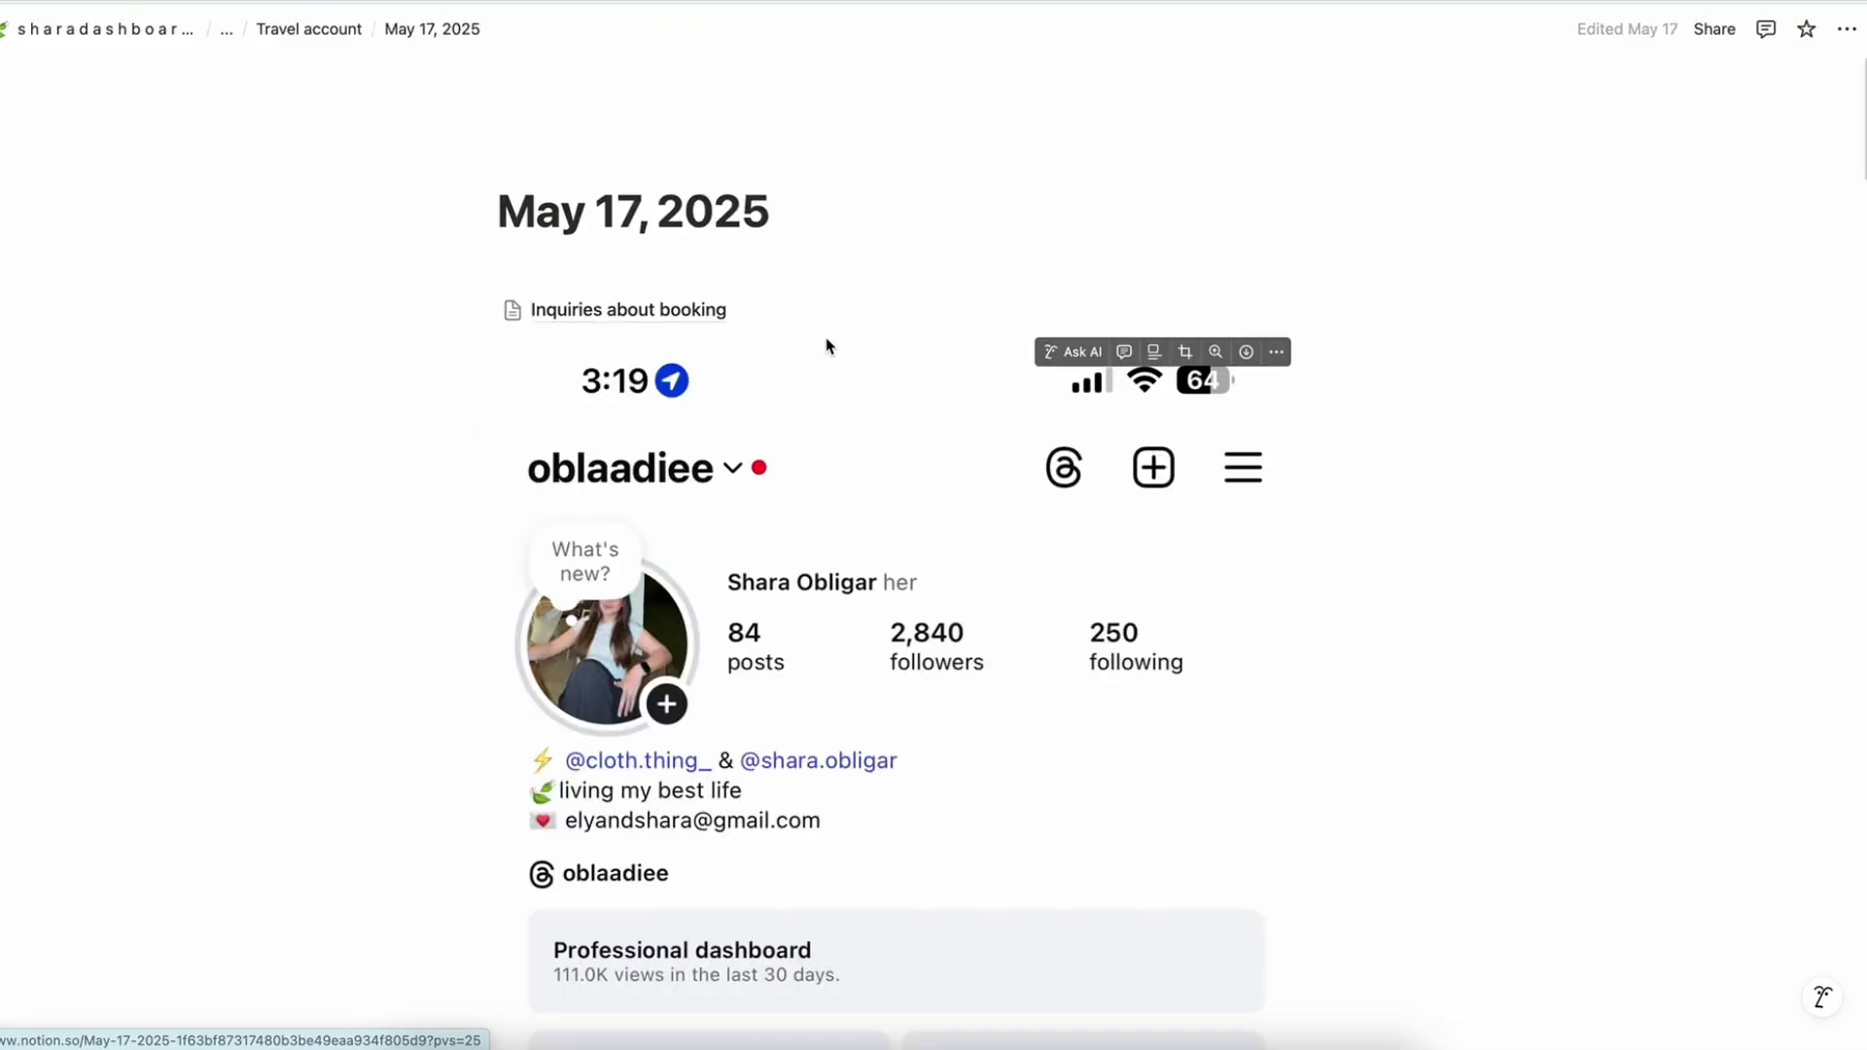
Download the Professional dashboard screenshot covering Apr 17 - May 16 from the May 17, 2025 page
{"action": "scroll", "coordinate": [1255, 486], "scroll_direction": "down", "scroll_amount": 7}
{"action": "scroll", "coordinate": [1255, 486], "scroll_direction": "down", "scroll_amount": 10}
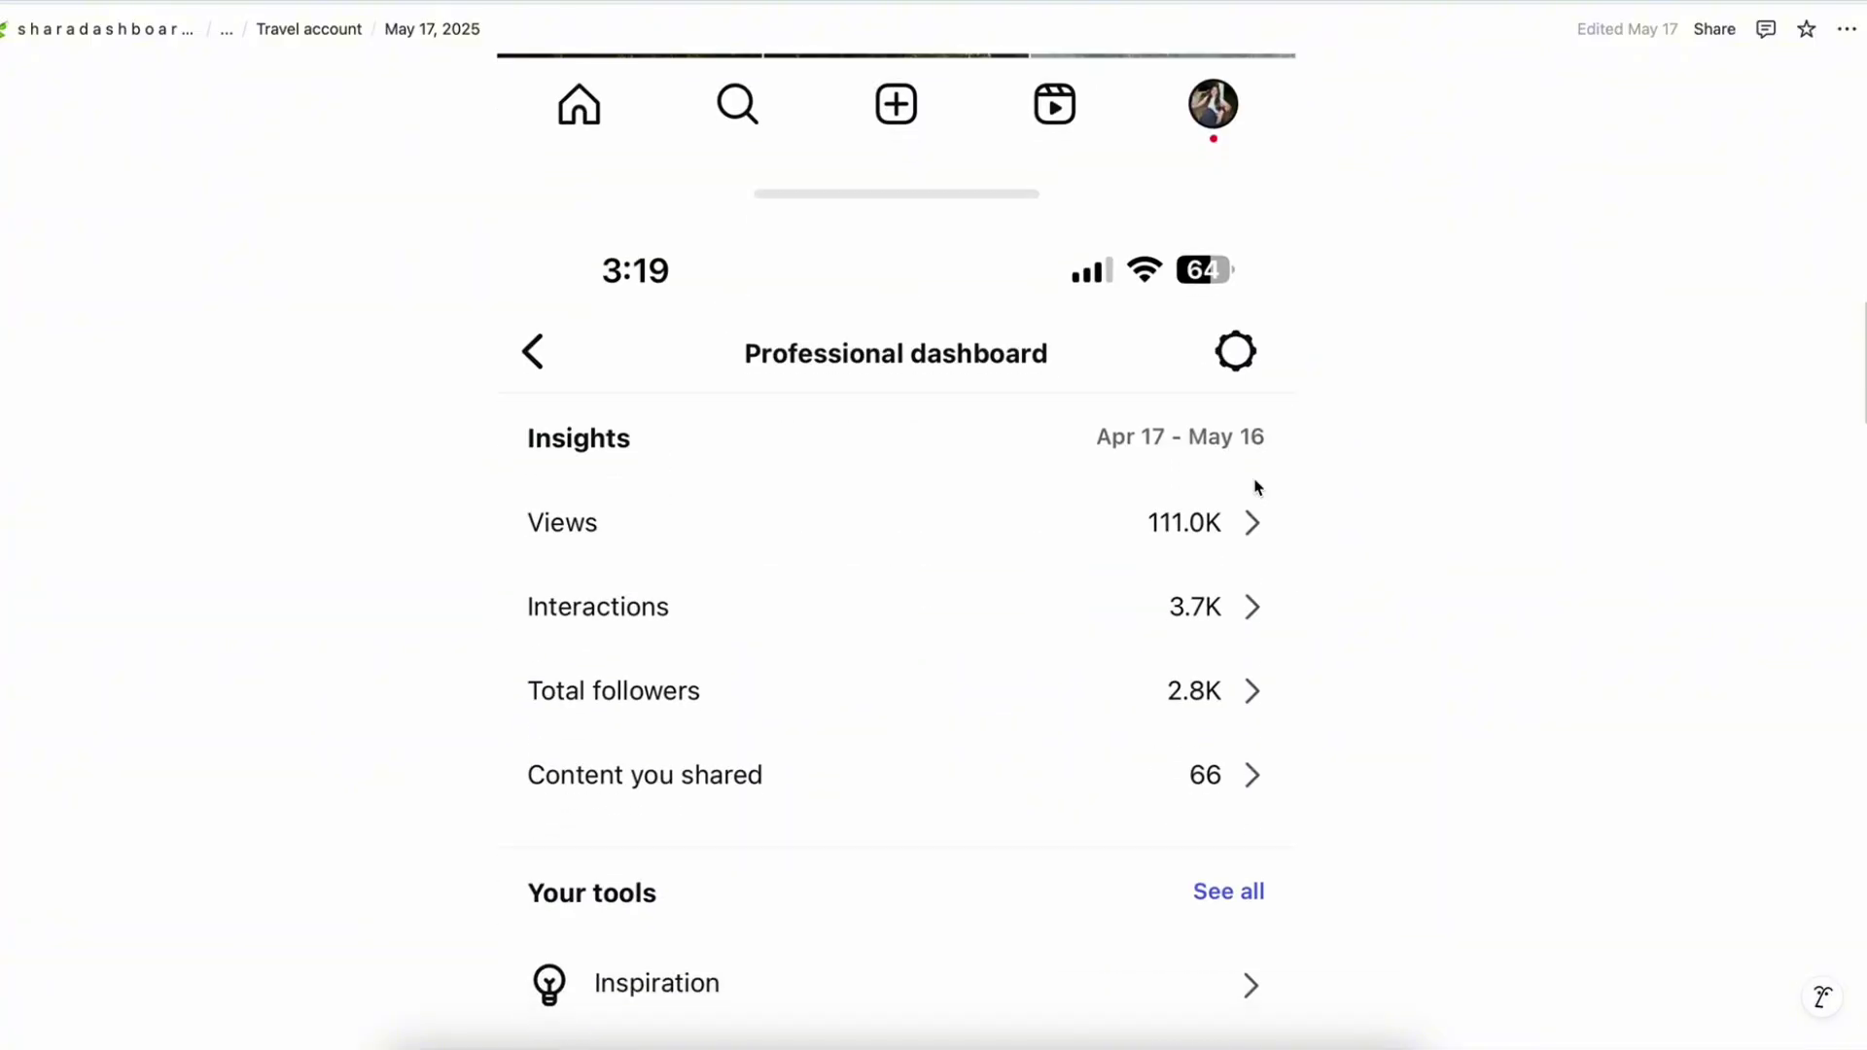
{"action": "scroll", "coordinate": [1256, 486], "scroll_direction": "down", "scroll_amount": 2}
{"action": "scroll", "coordinate": [1154, 321], "scroll_direction": "up", "scroll_amount": 5}
{"action": "mouse_move", "coordinate": [1187, 358]}
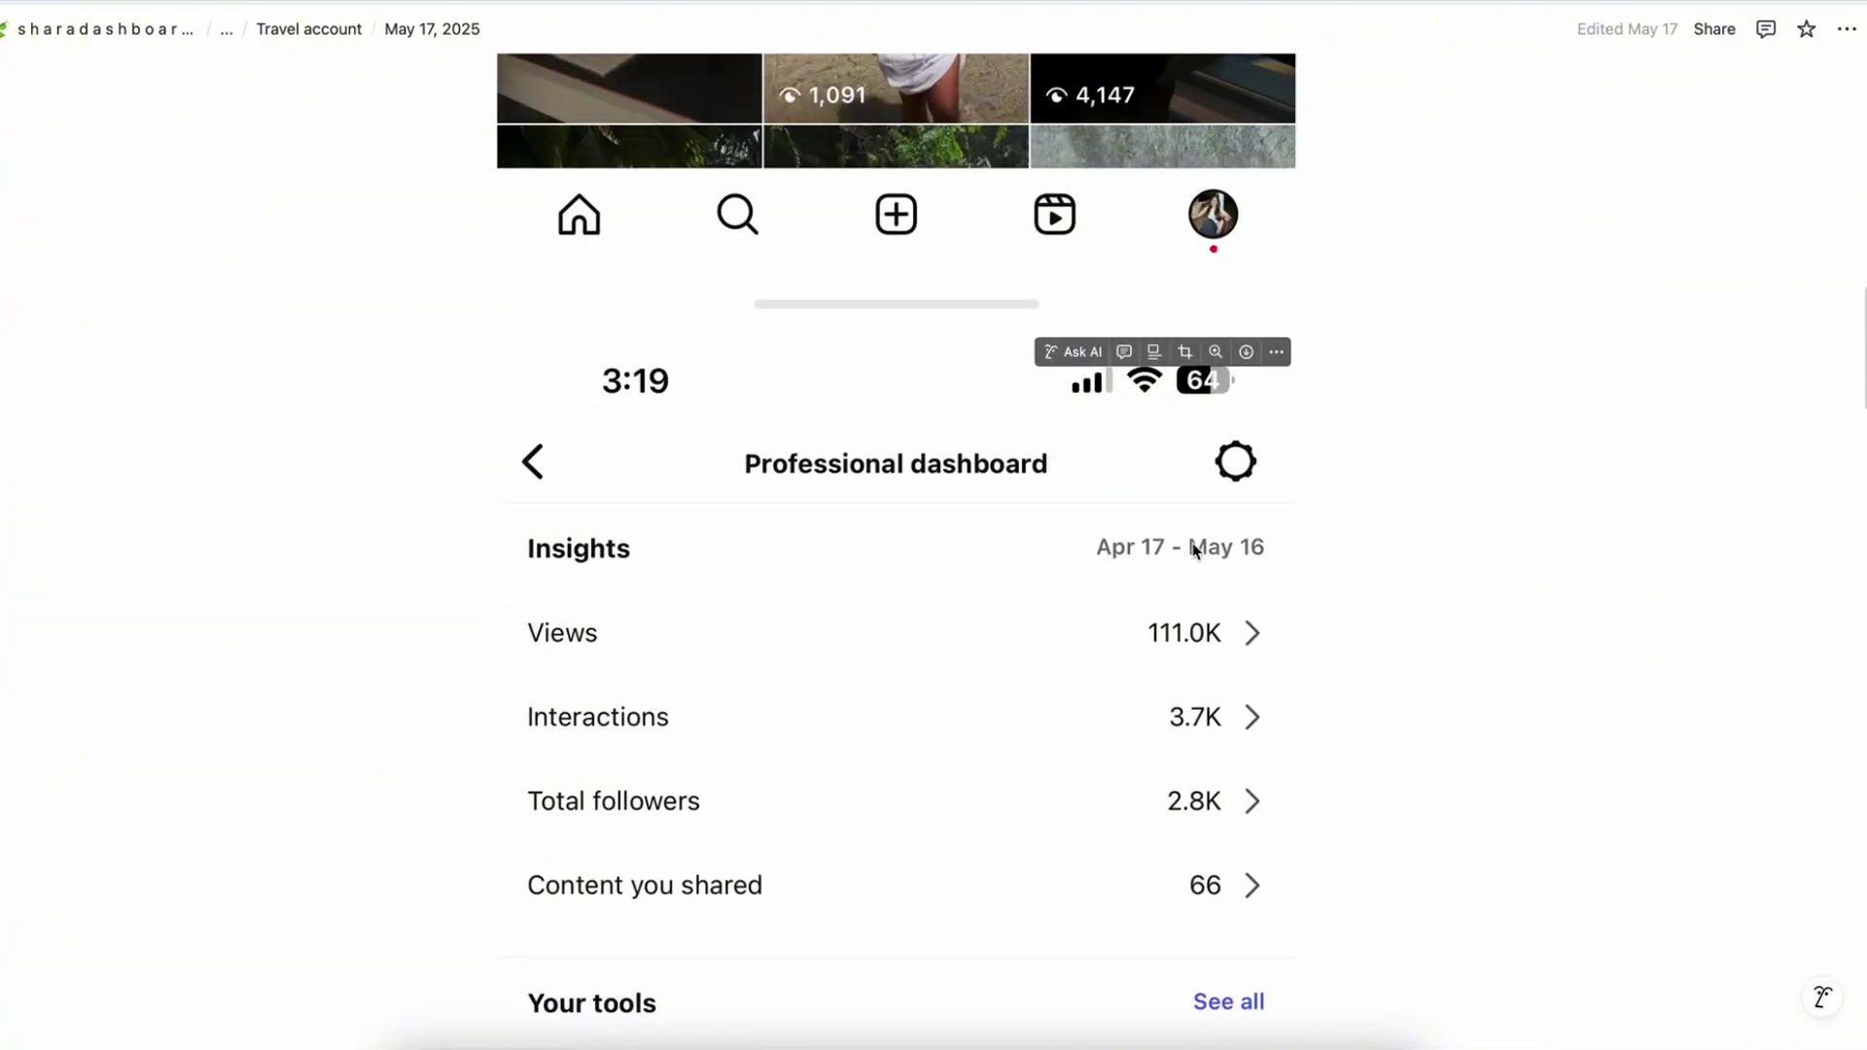
{"action": "scroll", "coordinate": [1233, 616], "scroll_direction": "down", "scroll_amount": 3}
Download the Follows notifications screenshot and the last-30-days Views screenshot from the May 17, 2025 page
{"action": "scroll", "coordinate": [1150, 506], "scroll_direction": "down", "scroll_amount": 15}
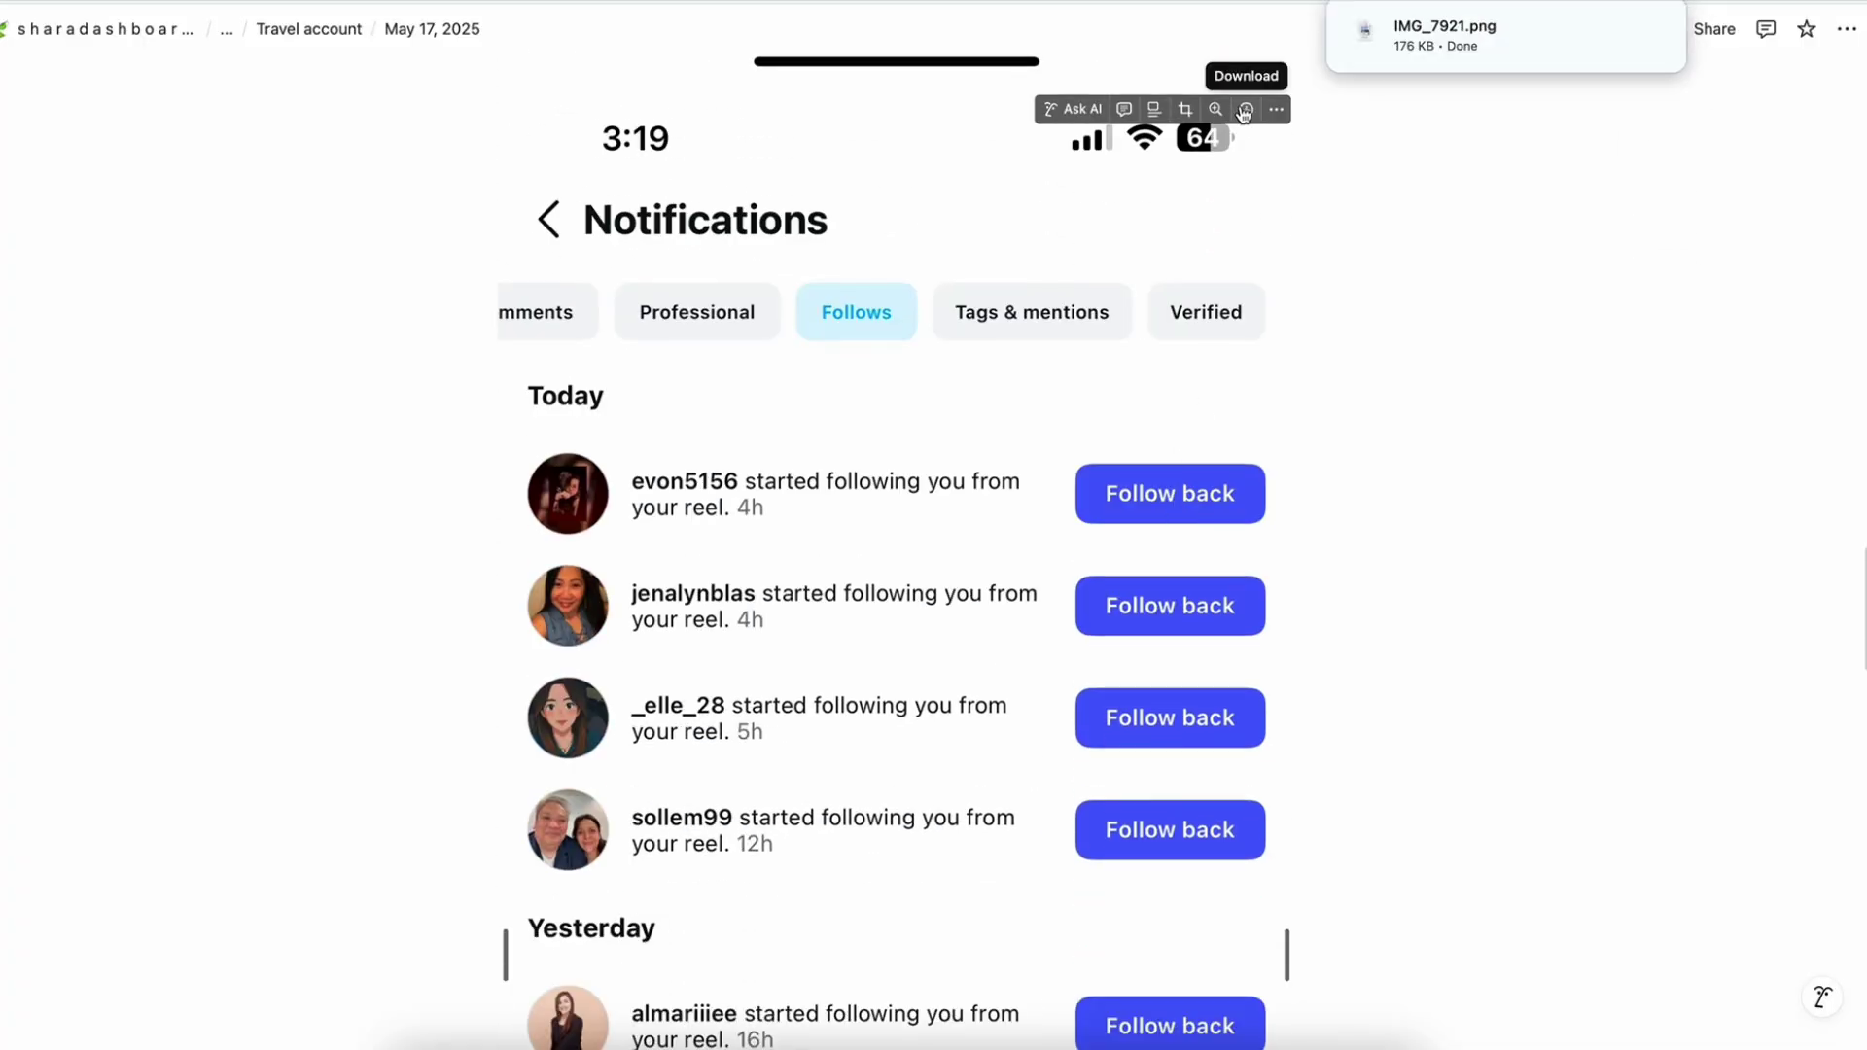
{"action": "scroll", "coordinate": [1114, 489], "scroll_direction": "down", "scroll_amount": 2}
{"action": "scroll", "coordinate": [895, 423], "scroll_direction": "up", "scroll_amount": 1}
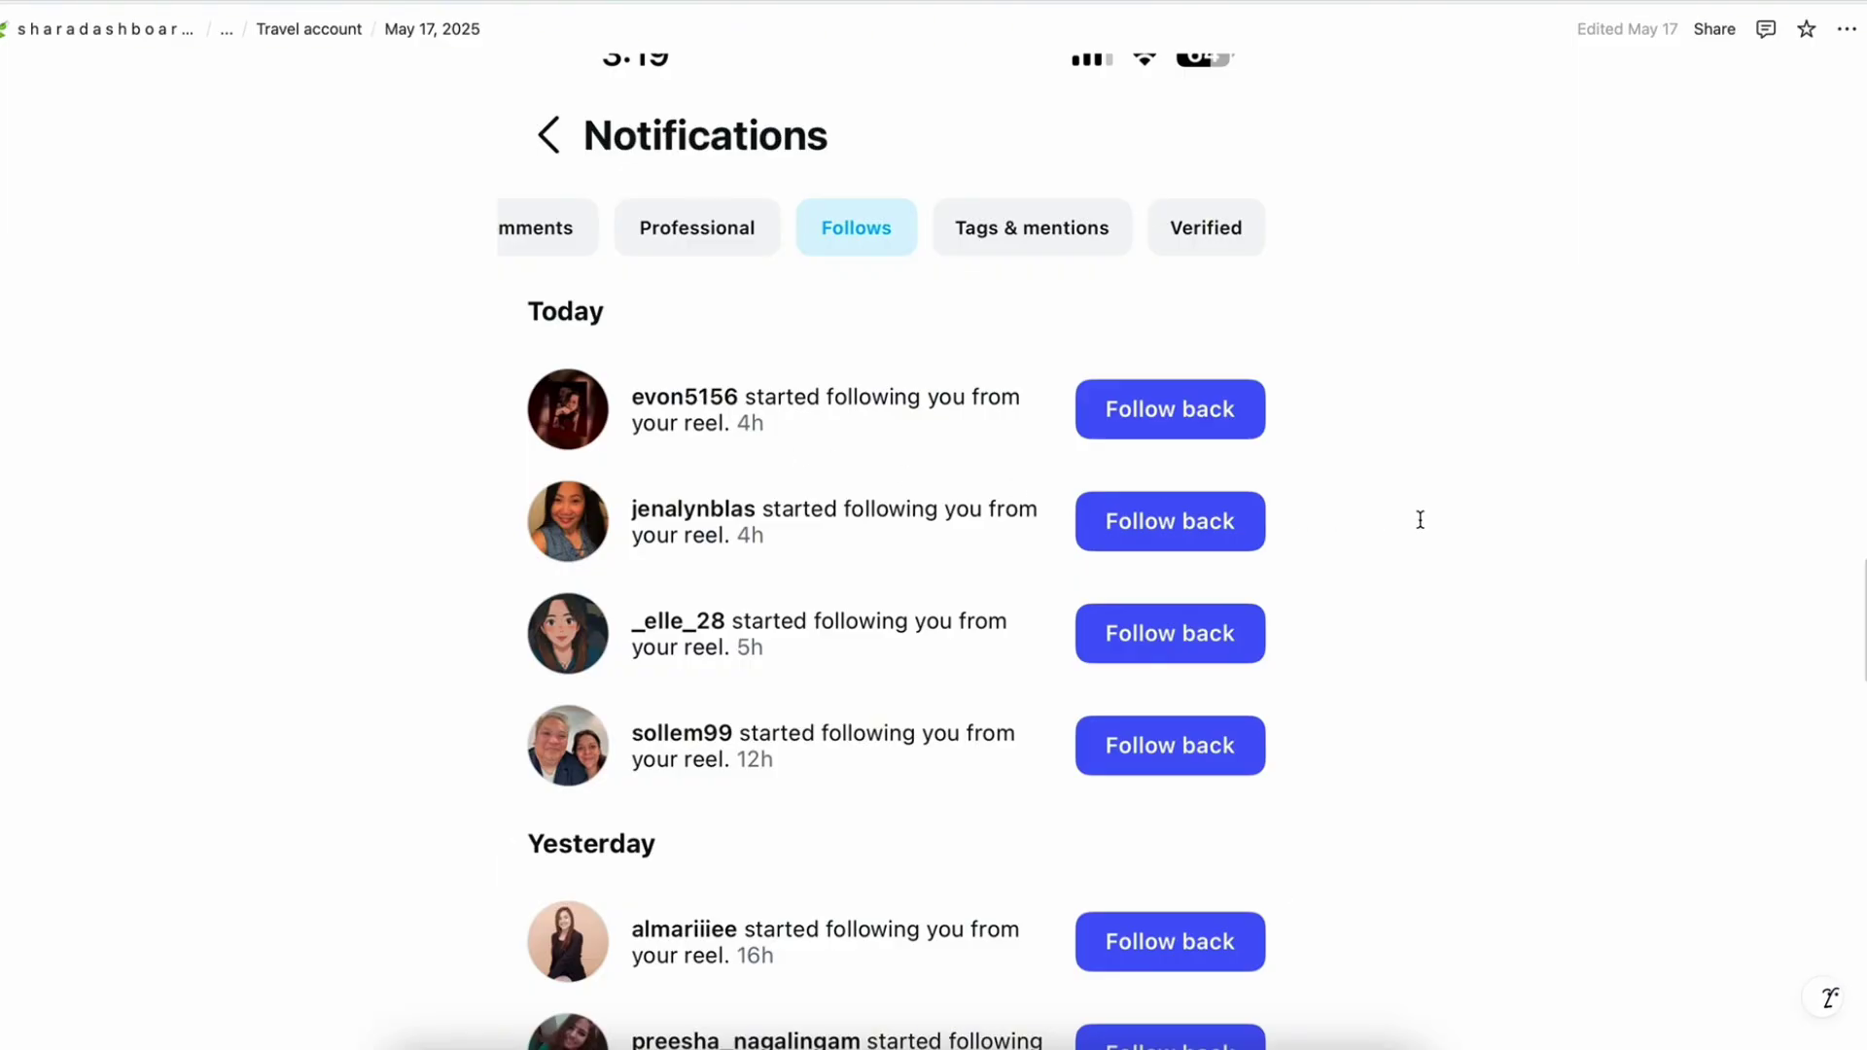
{"action": "scroll", "coordinate": [1420, 519], "scroll_direction": "down", "scroll_amount": 20}
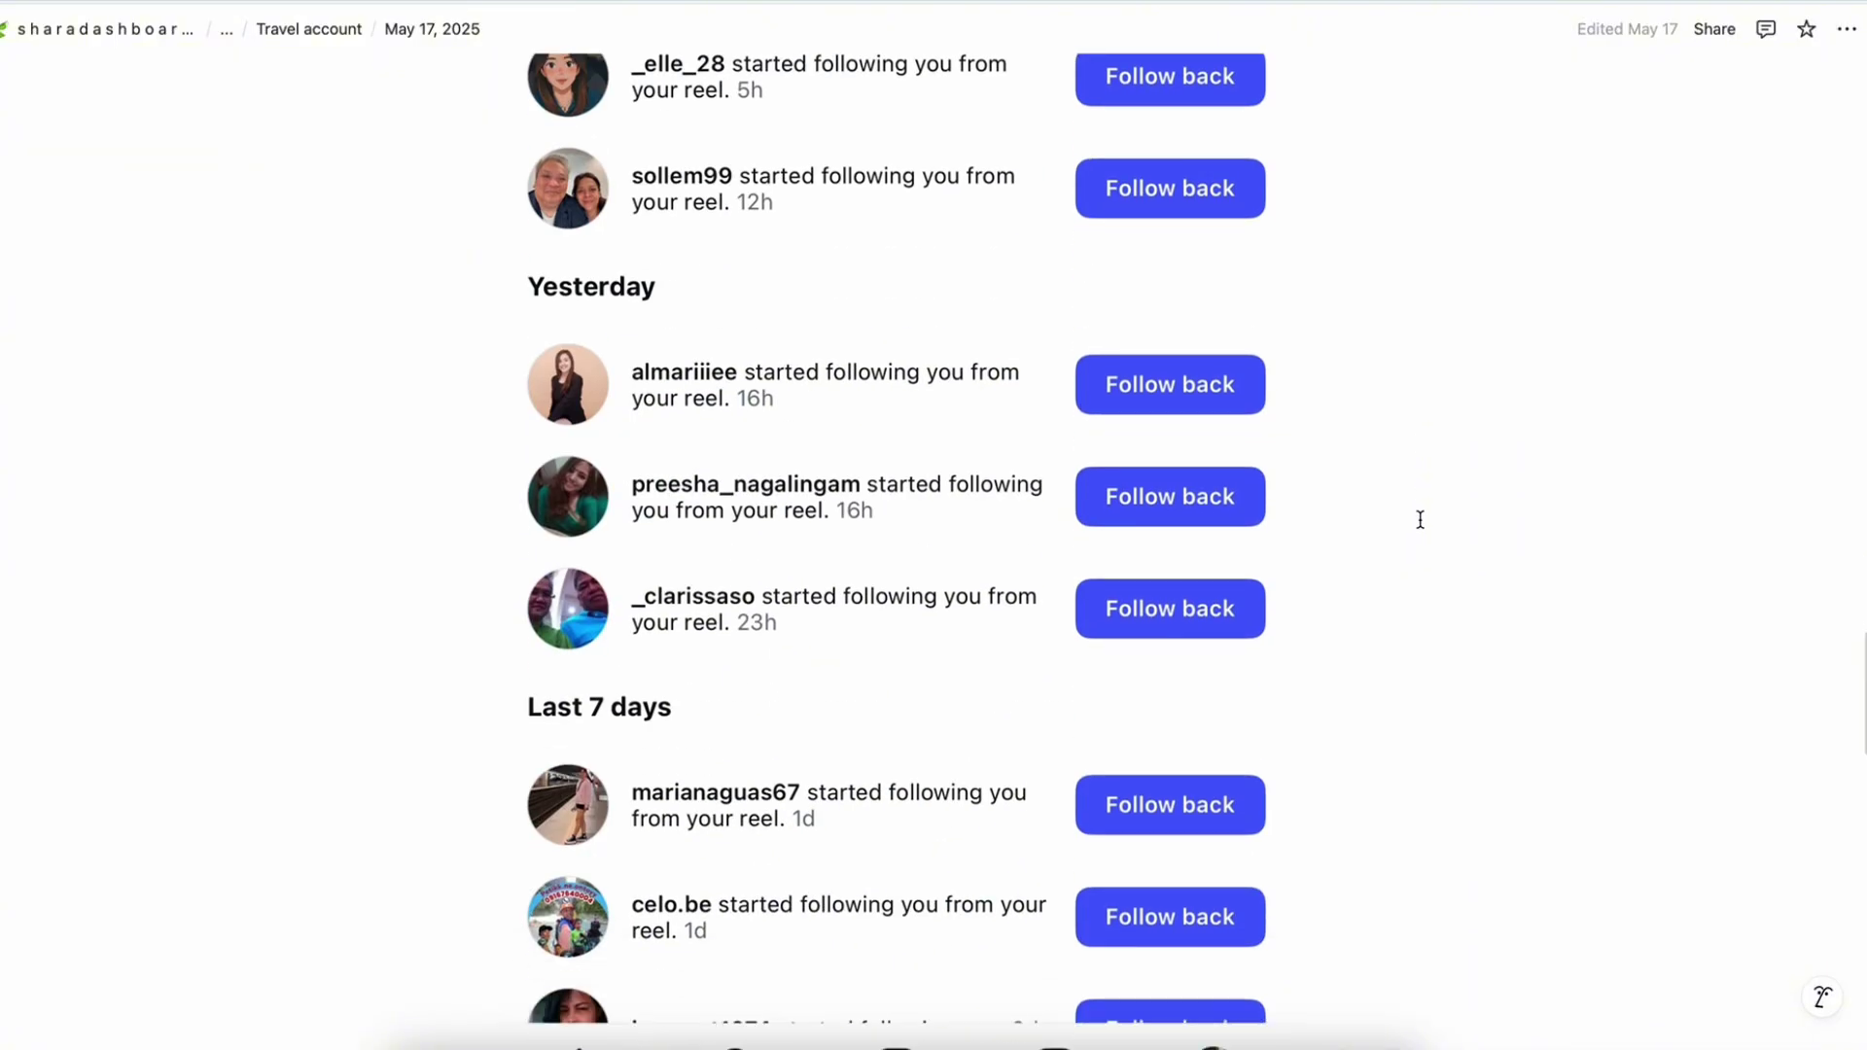
{"action": "scroll", "coordinate": [1333, 376], "scroll_direction": "up", "scroll_amount": 3}
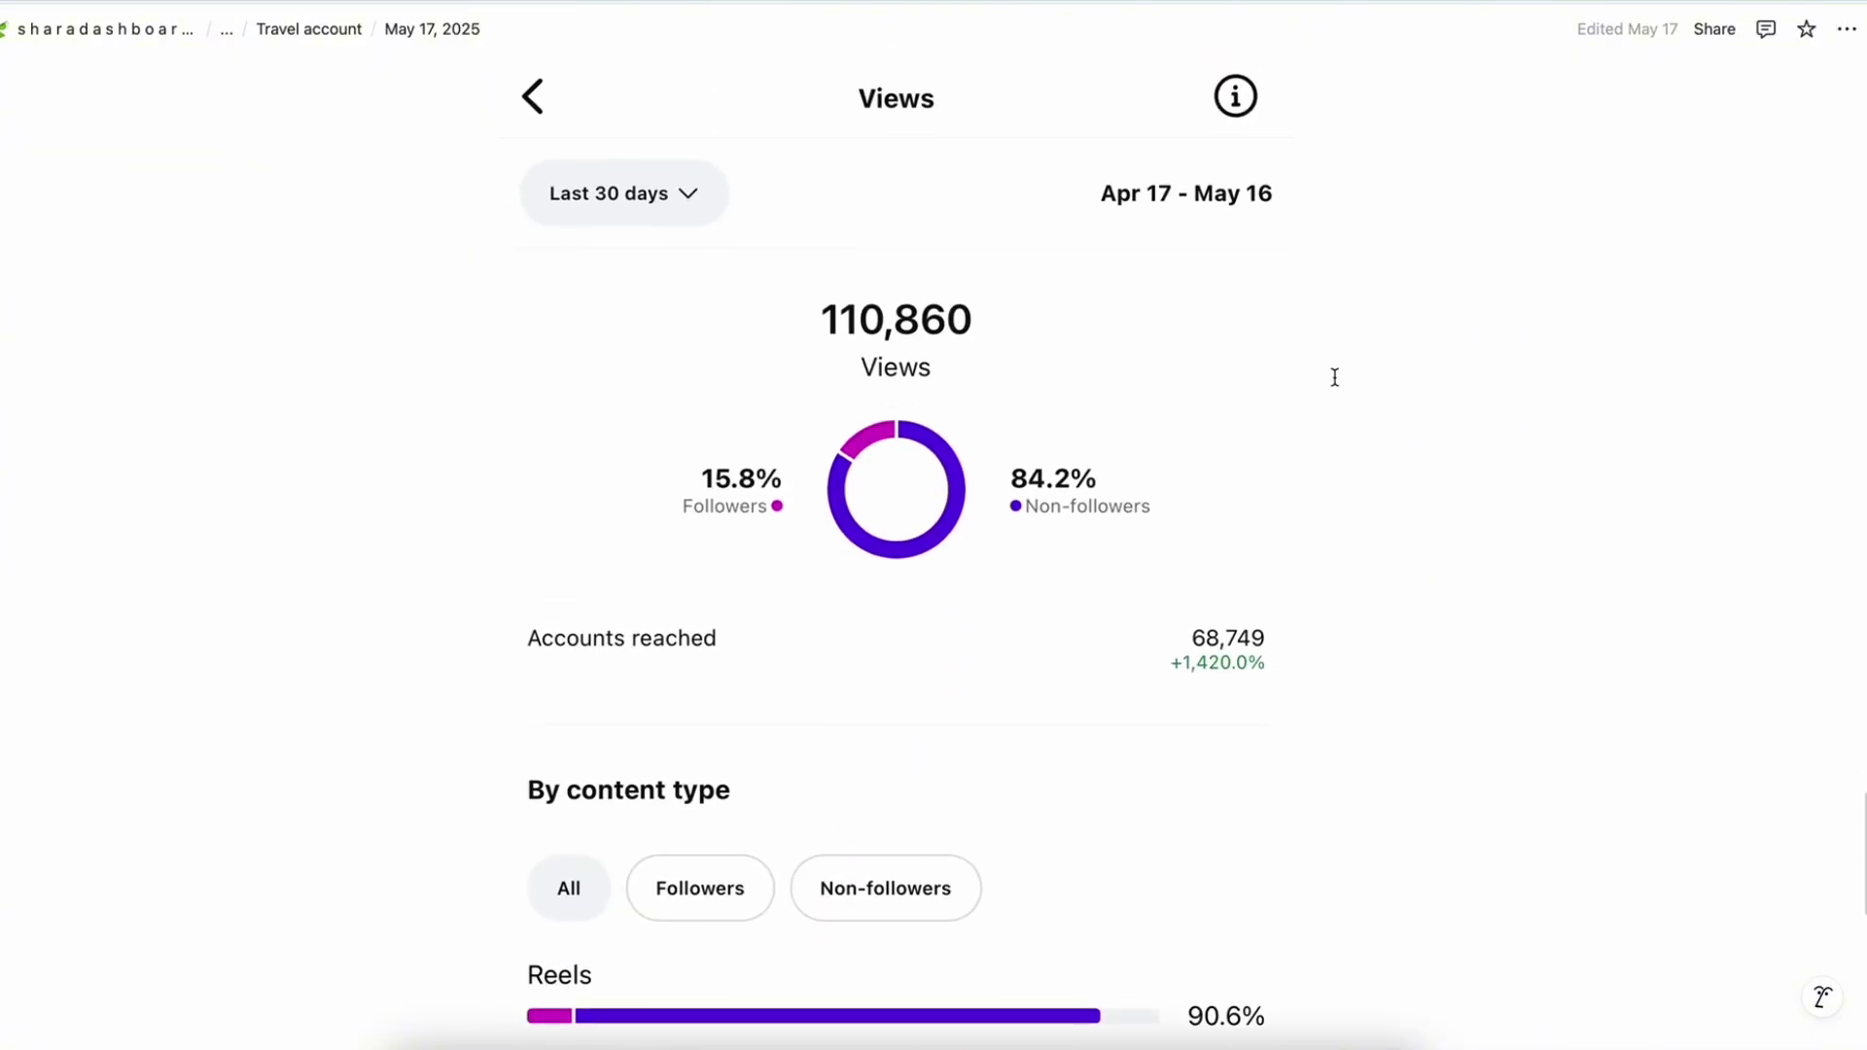
{"action": "mouse_move", "coordinate": [1259, 104]}
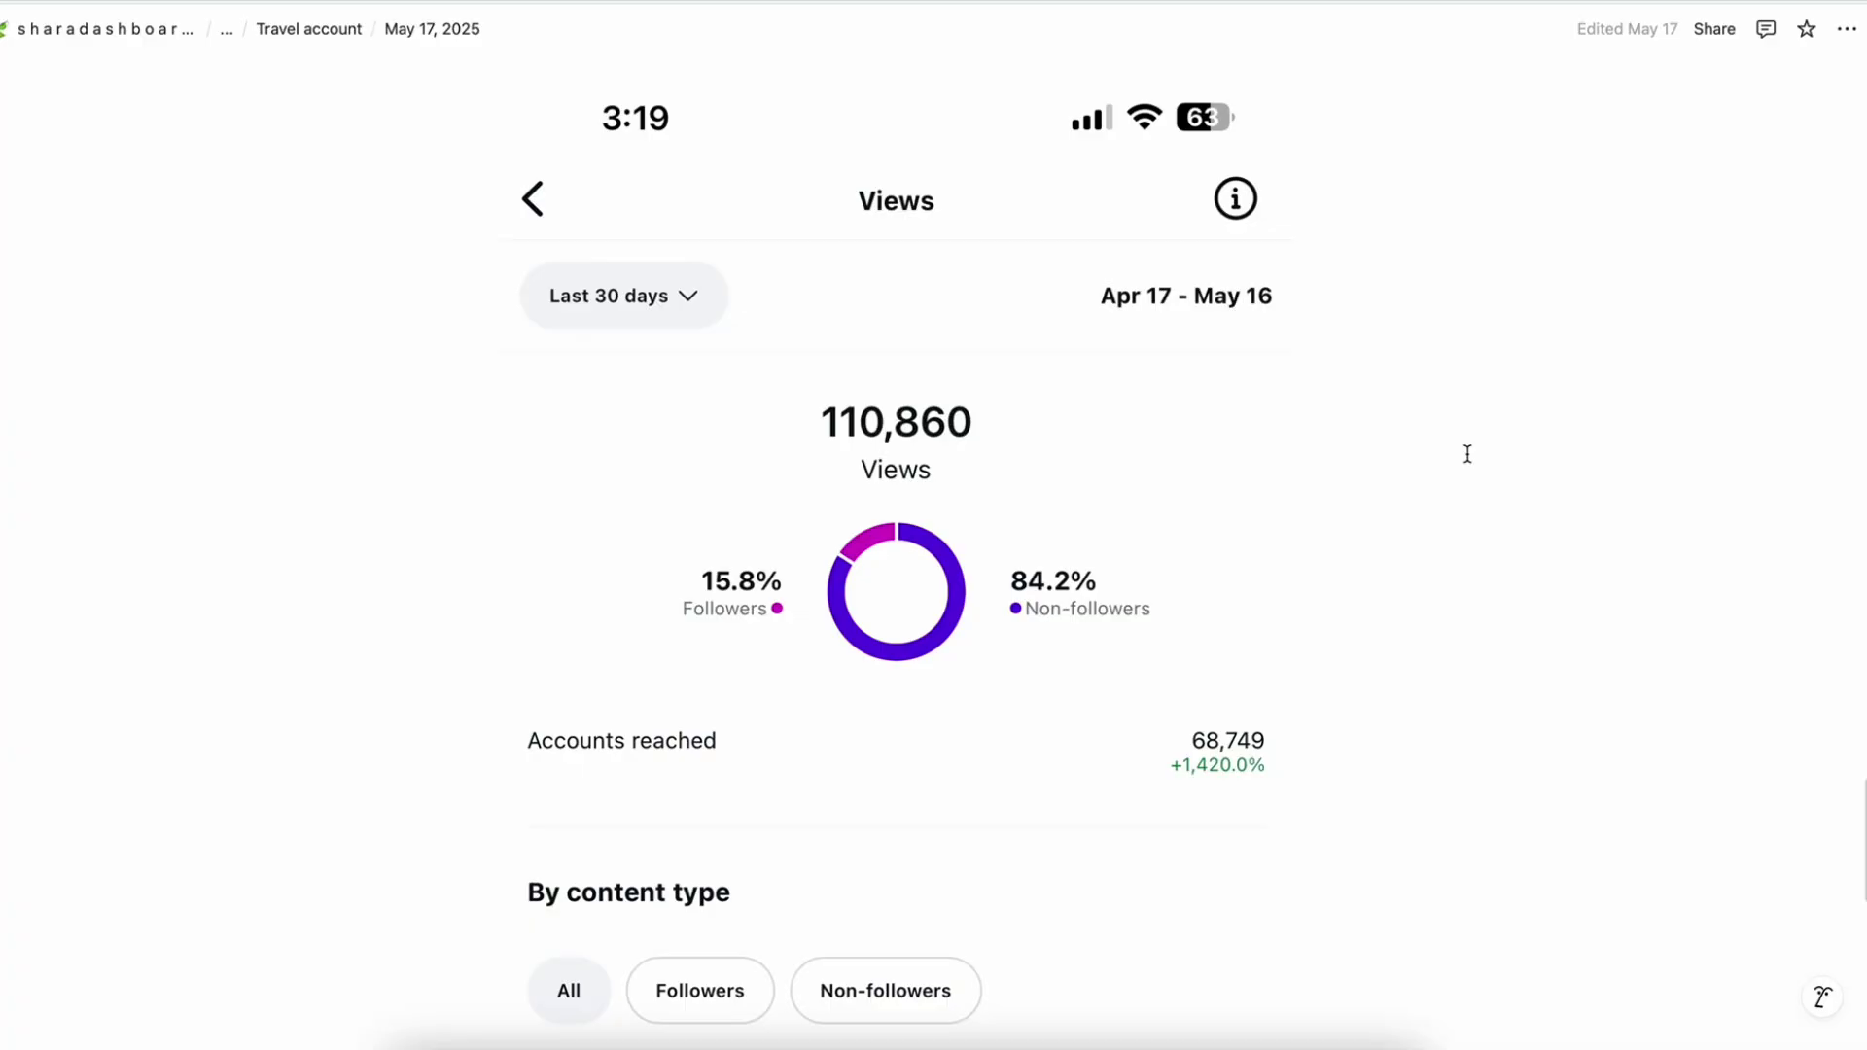
{"action": "scroll", "coordinate": [1467, 455], "scroll_direction": "down", "scroll_amount": 10}
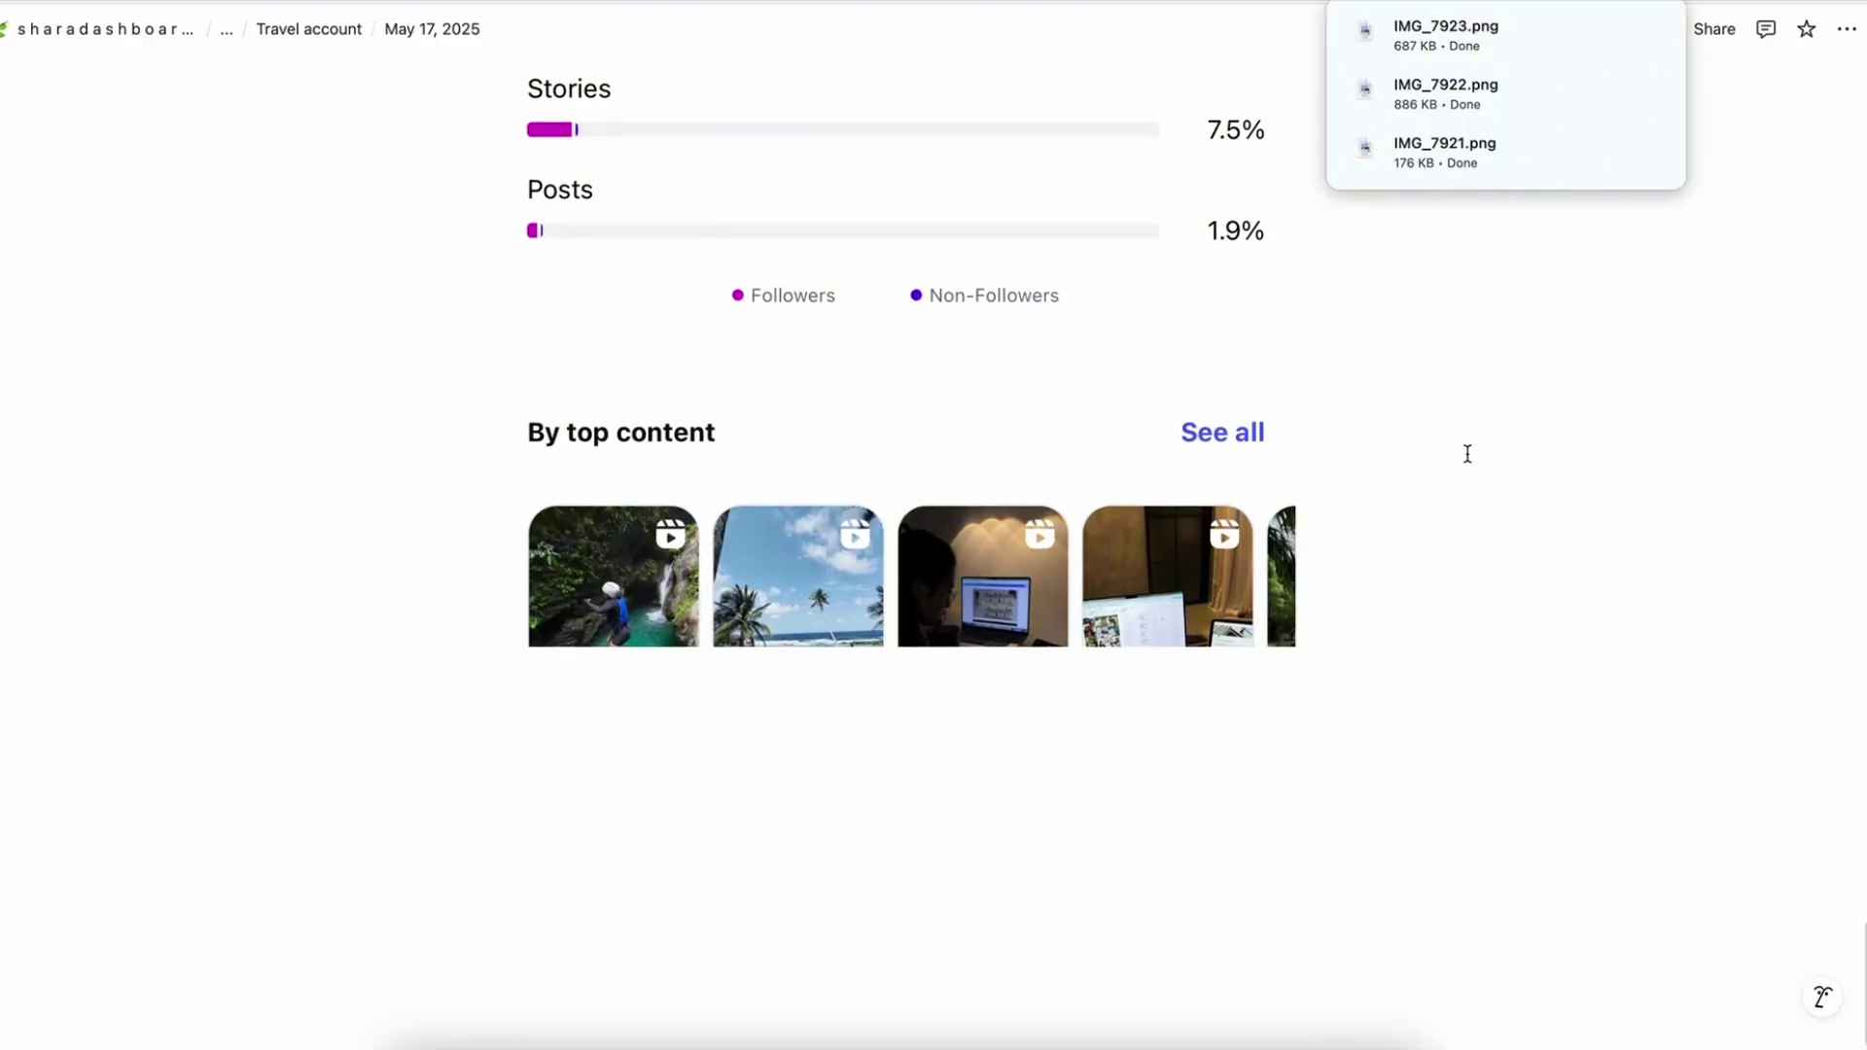
Open the "Inquiries about booking" subpage of the May 17, 2025 entry and read through its message screenshots
{"action": "scroll", "coordinate": [1150, 430], "scroll_direction": "up", "scroll_amount": 15}
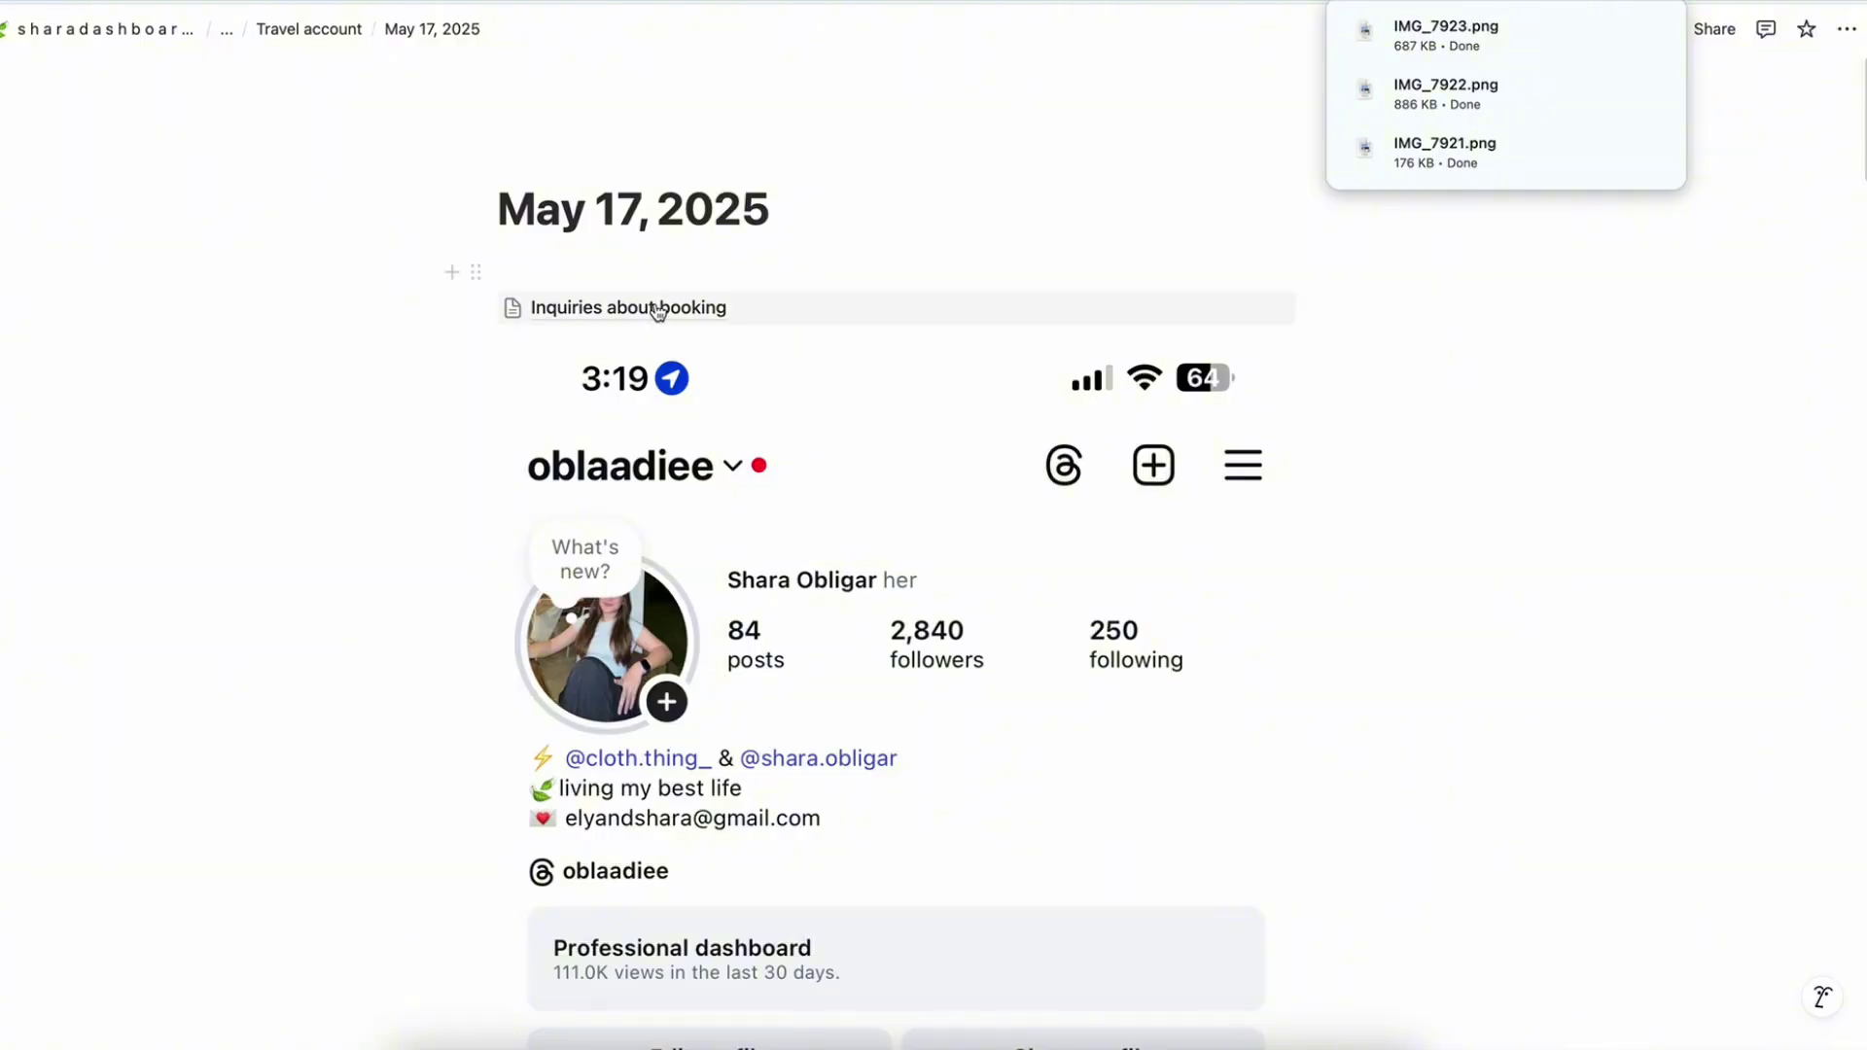
{"action": "left_click", "coordinate": [620, 326]}
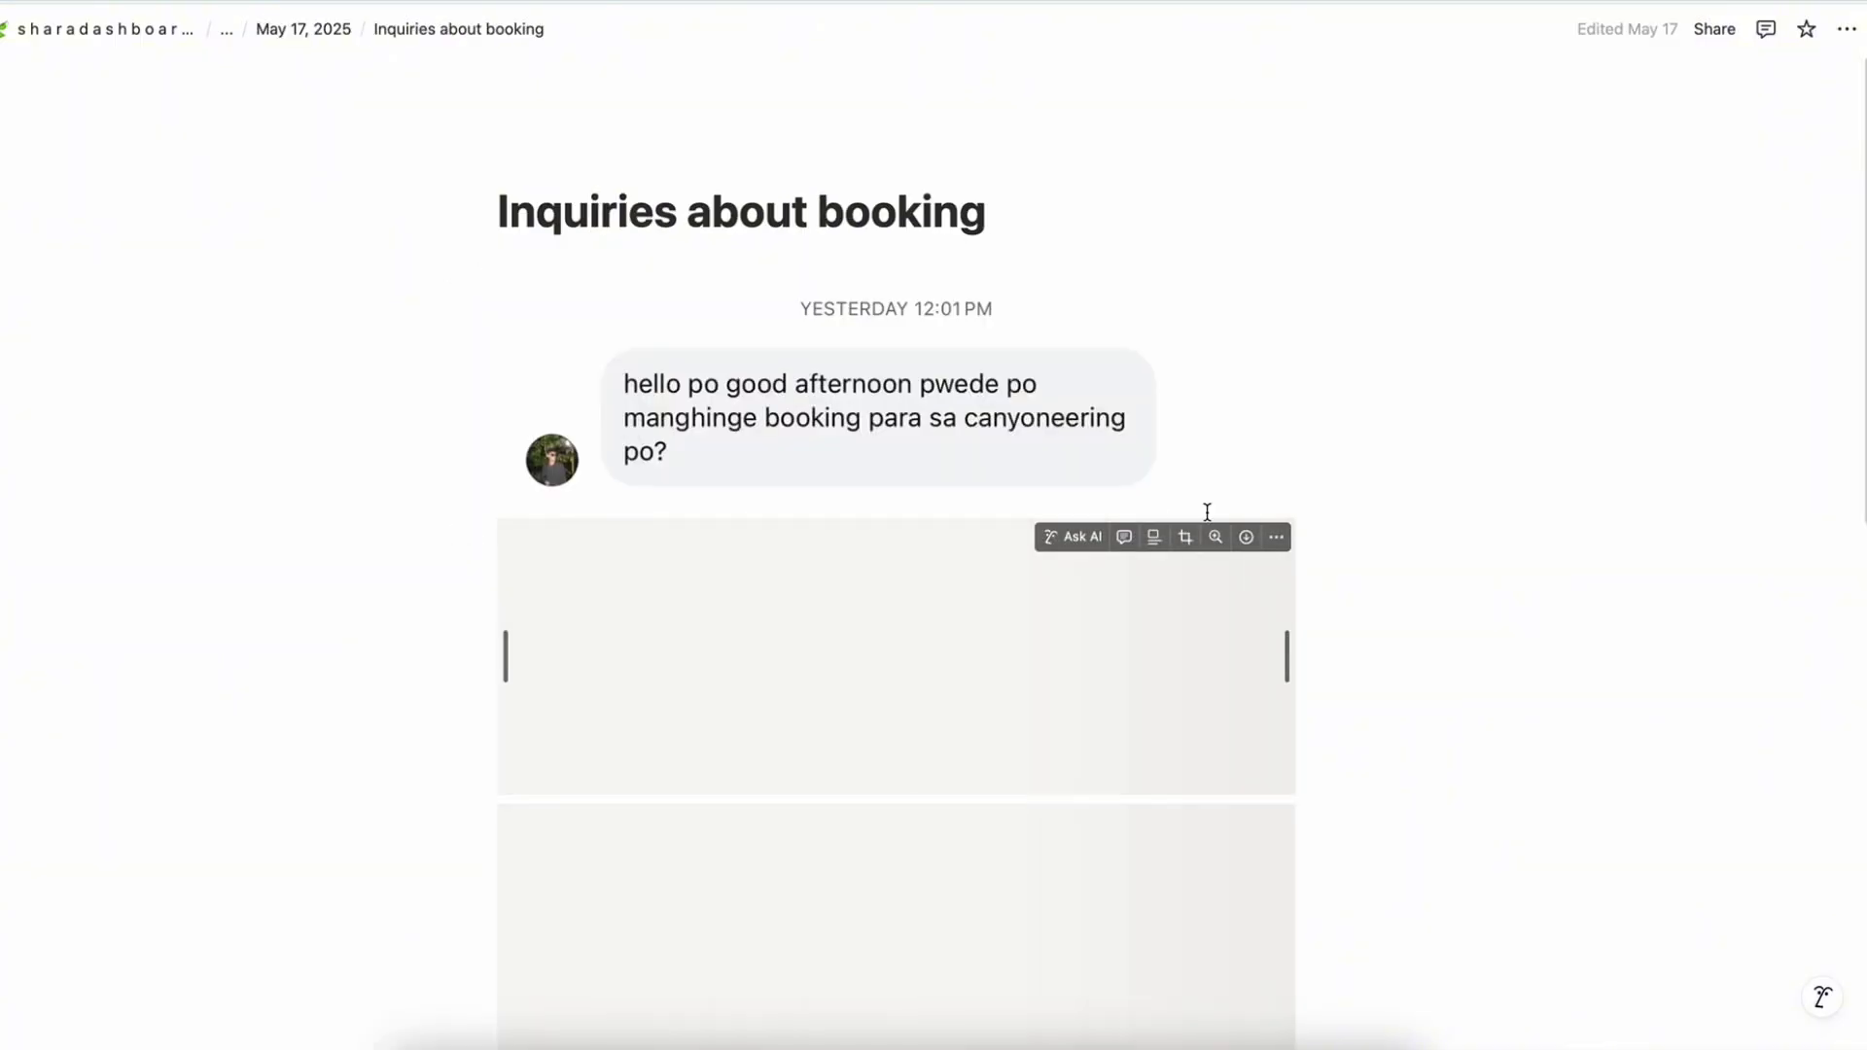
{"action": "scroll", "coordinate": [1386, 506], "scroll_direction": "down", "scroll_amount": 3}
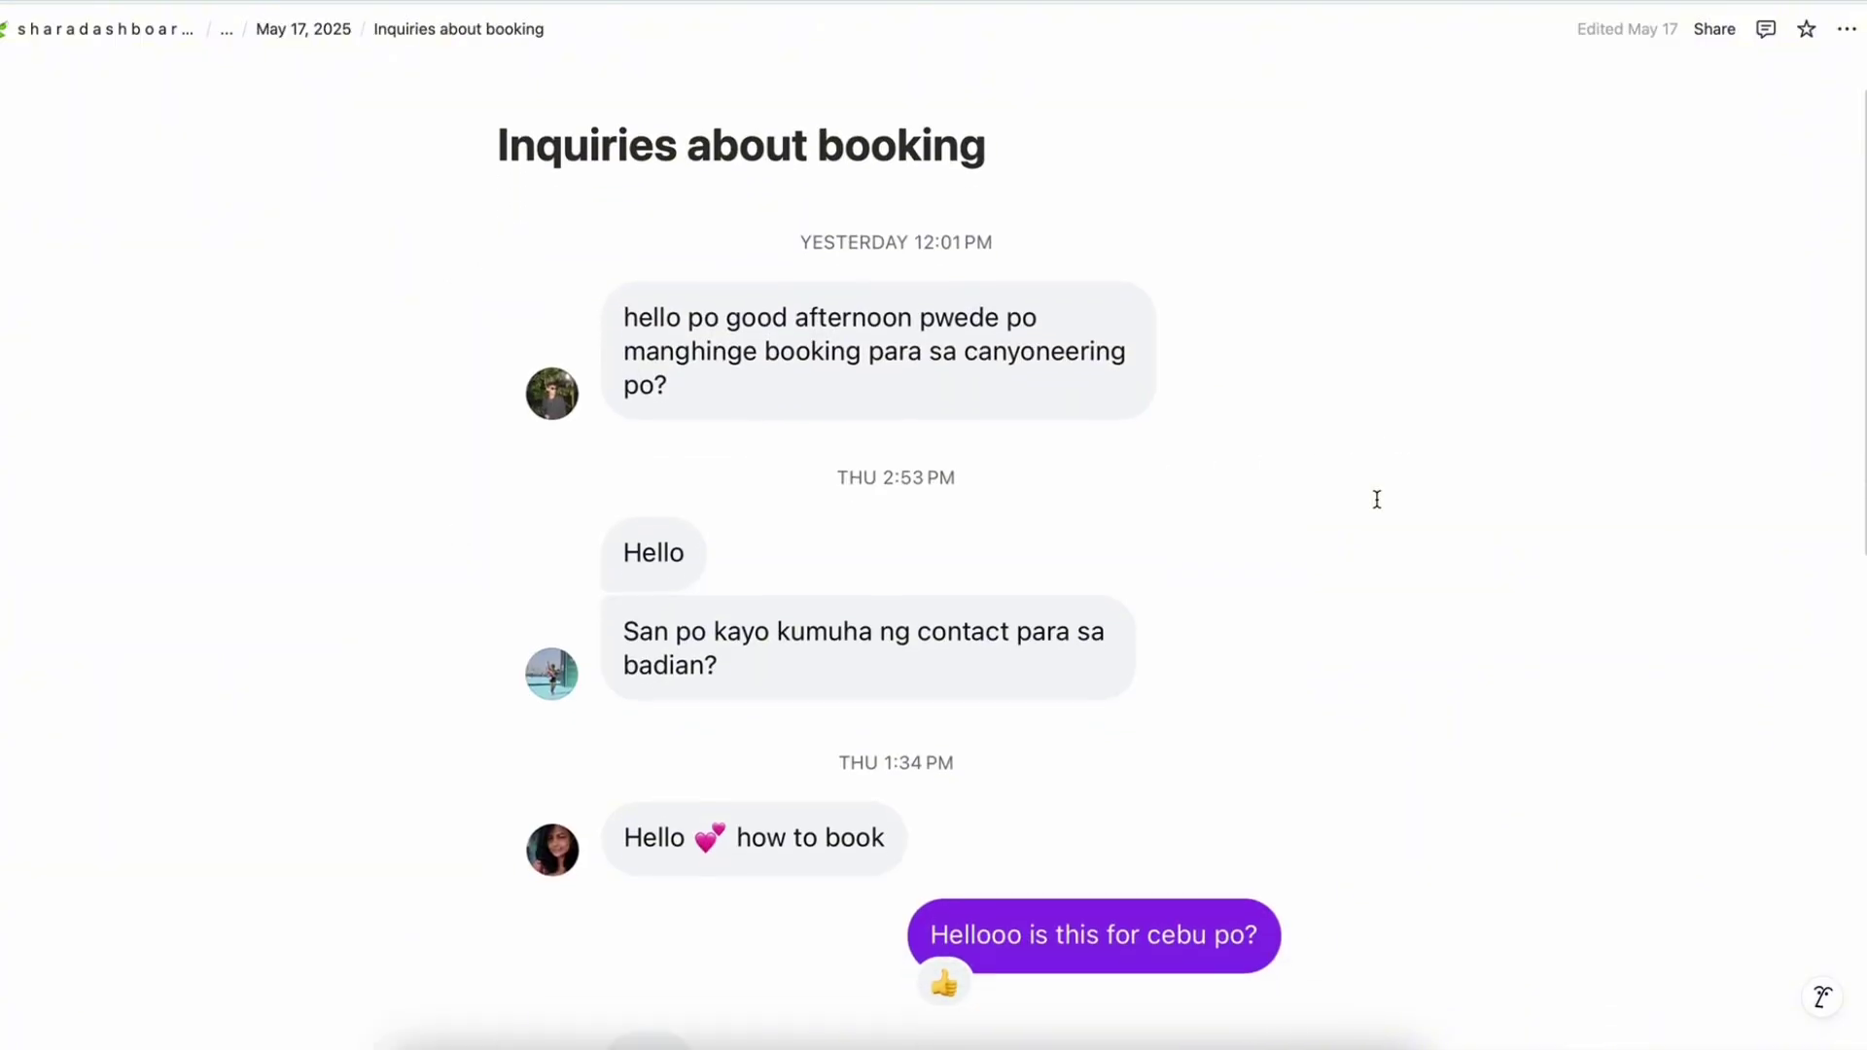
{"action": "scroll", "coordinate": [1375, 499], "scroll_direction": "down", "scroll_amount": 10}
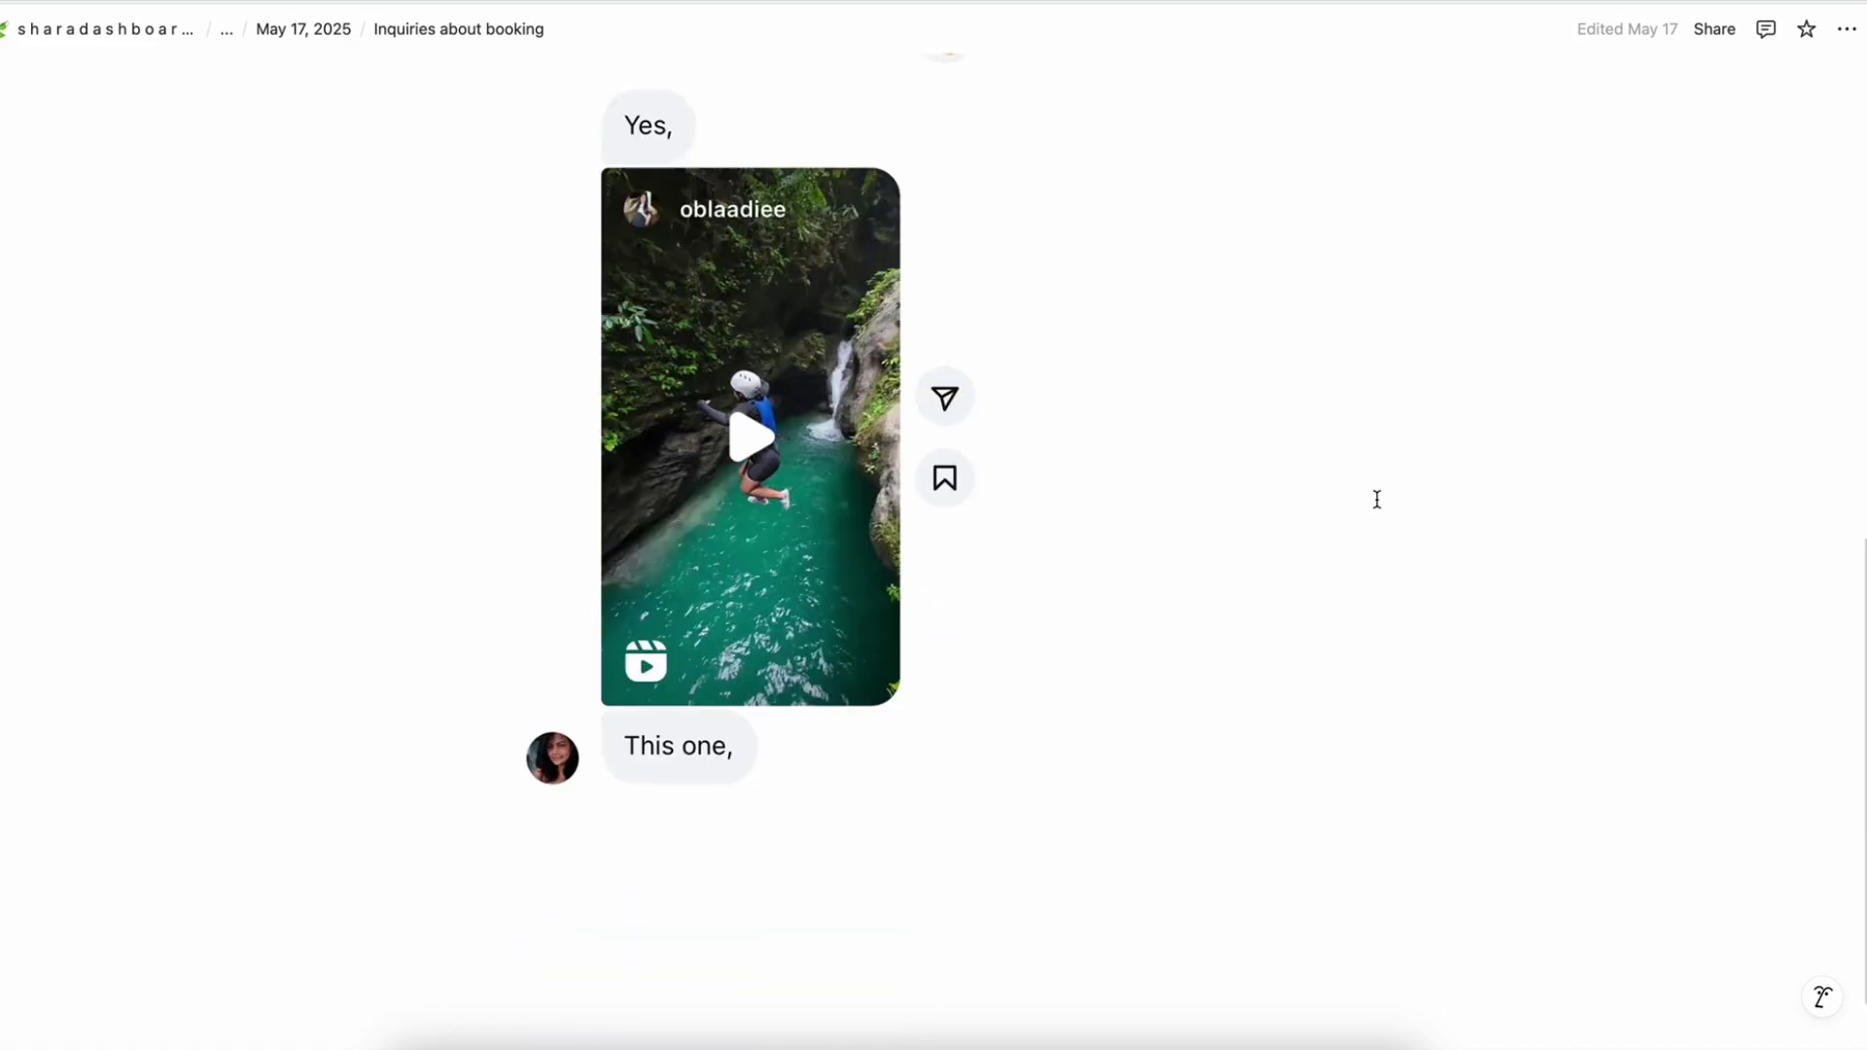
{"action": "scroll", "coordinate": [1377, 499], "scroll_direction": "up", "scroll_amount": 15}
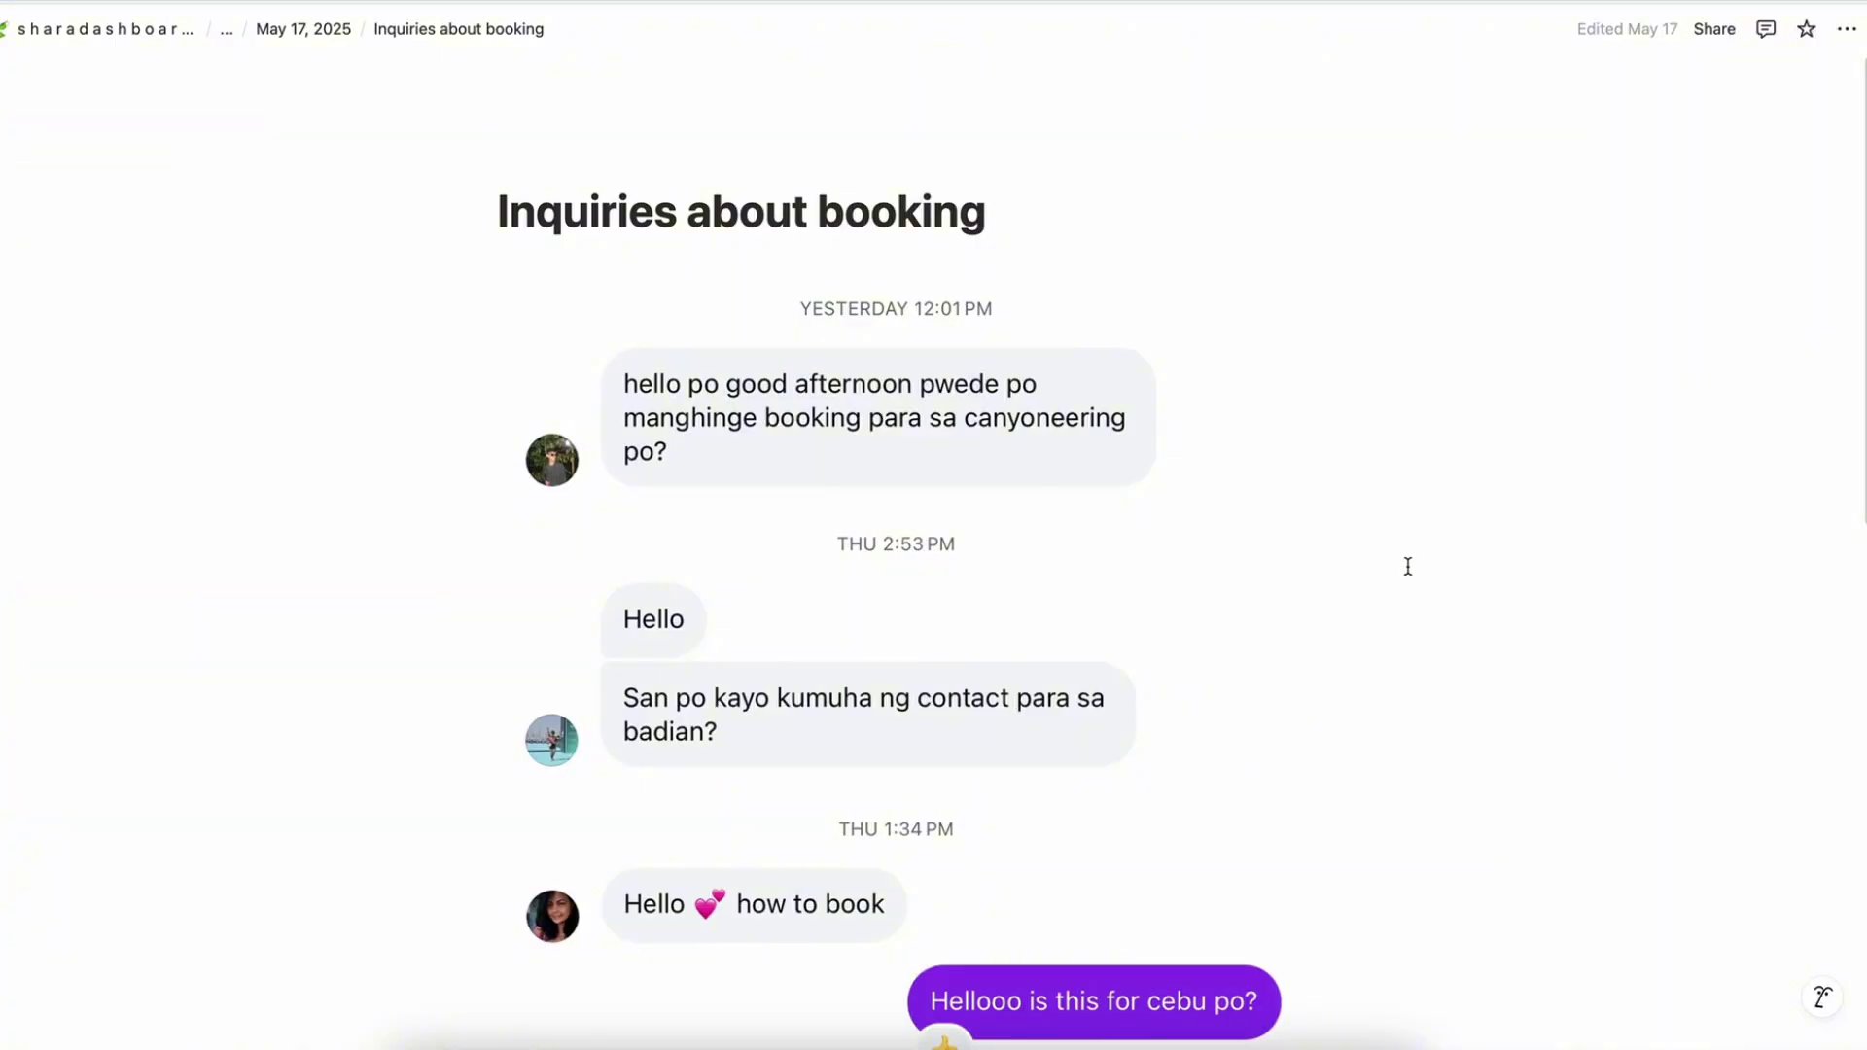
Download the booking inquiry message screenshots from the "Inquiries about booking" page, including the "how to book" conversation
{"action": "mouse_move", "coordinate": [1231, 582]}
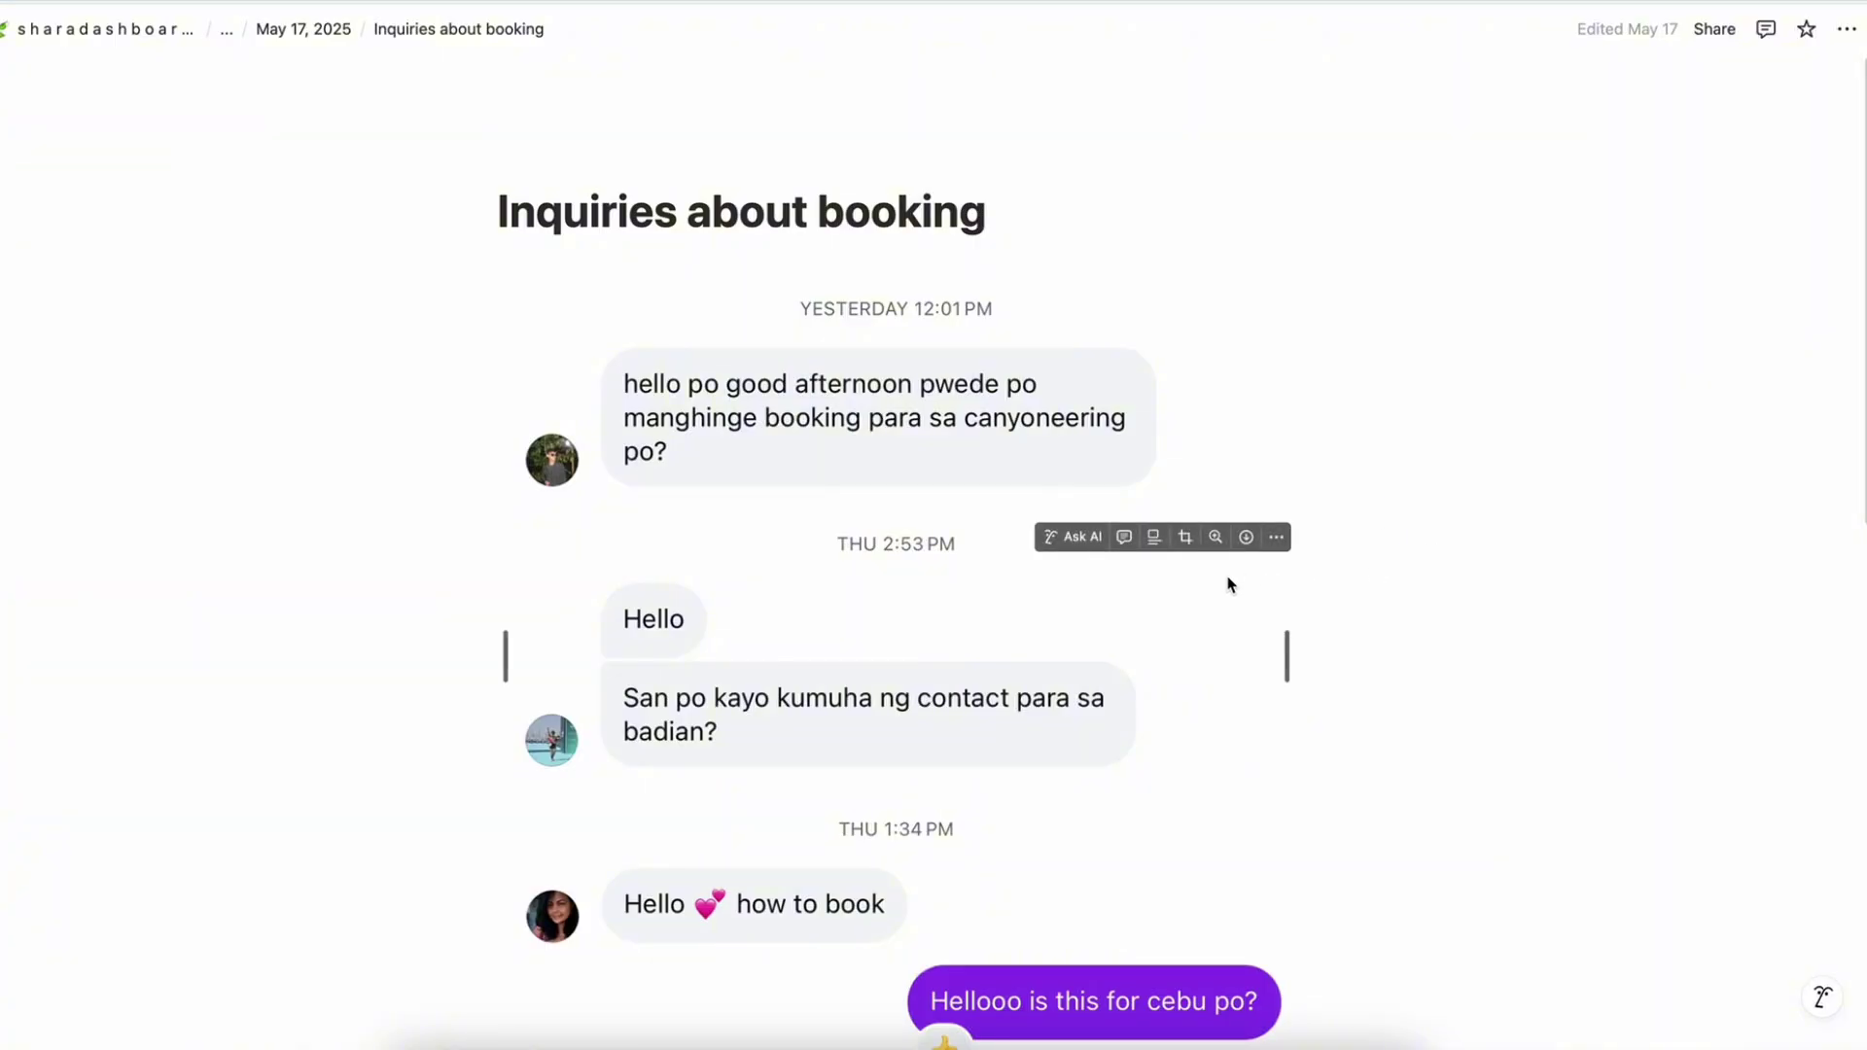
{"action": "mouse_move", "coordinate": [1179, 304]}
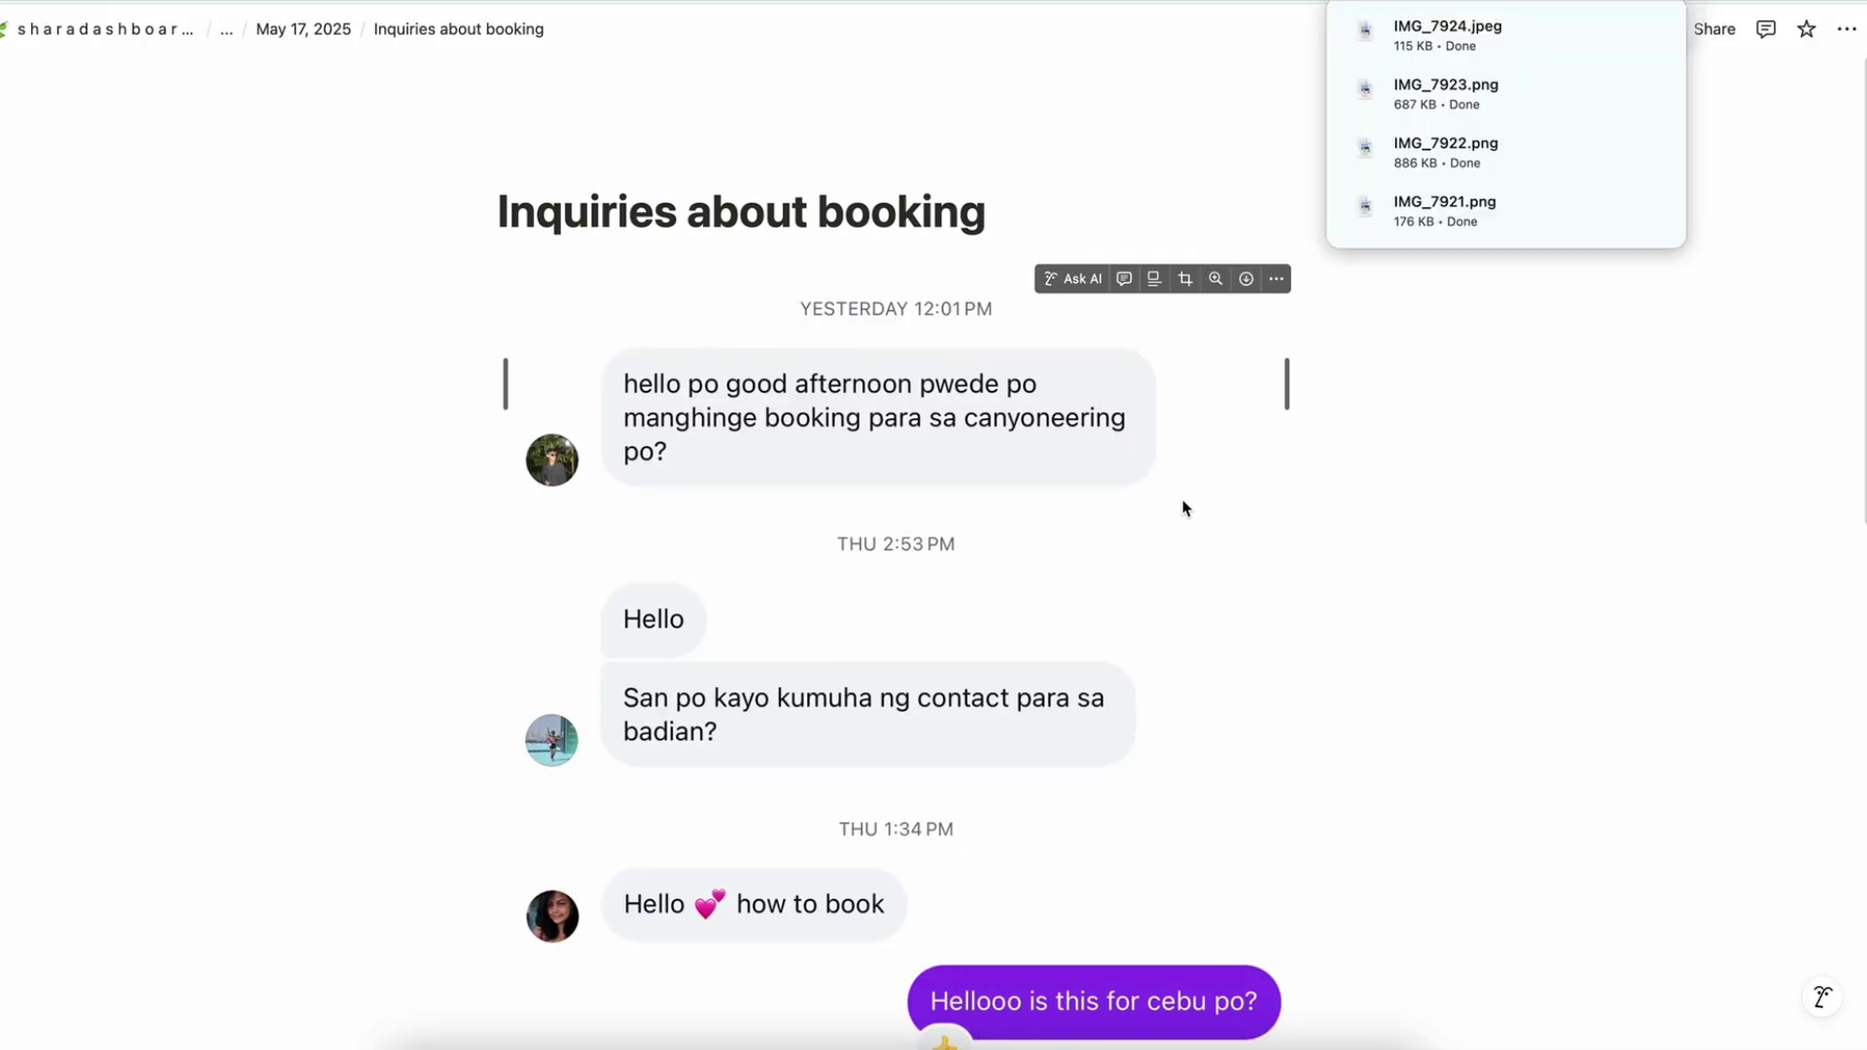
{"action": "scroll", "coordinate": [1184, 508], "scroll_direction": "down", "scroll_amount": 2}
{"action": "scroll", "coordinate": [1205, 529], "scroll_direction": "down", "scroll_amount": 5}
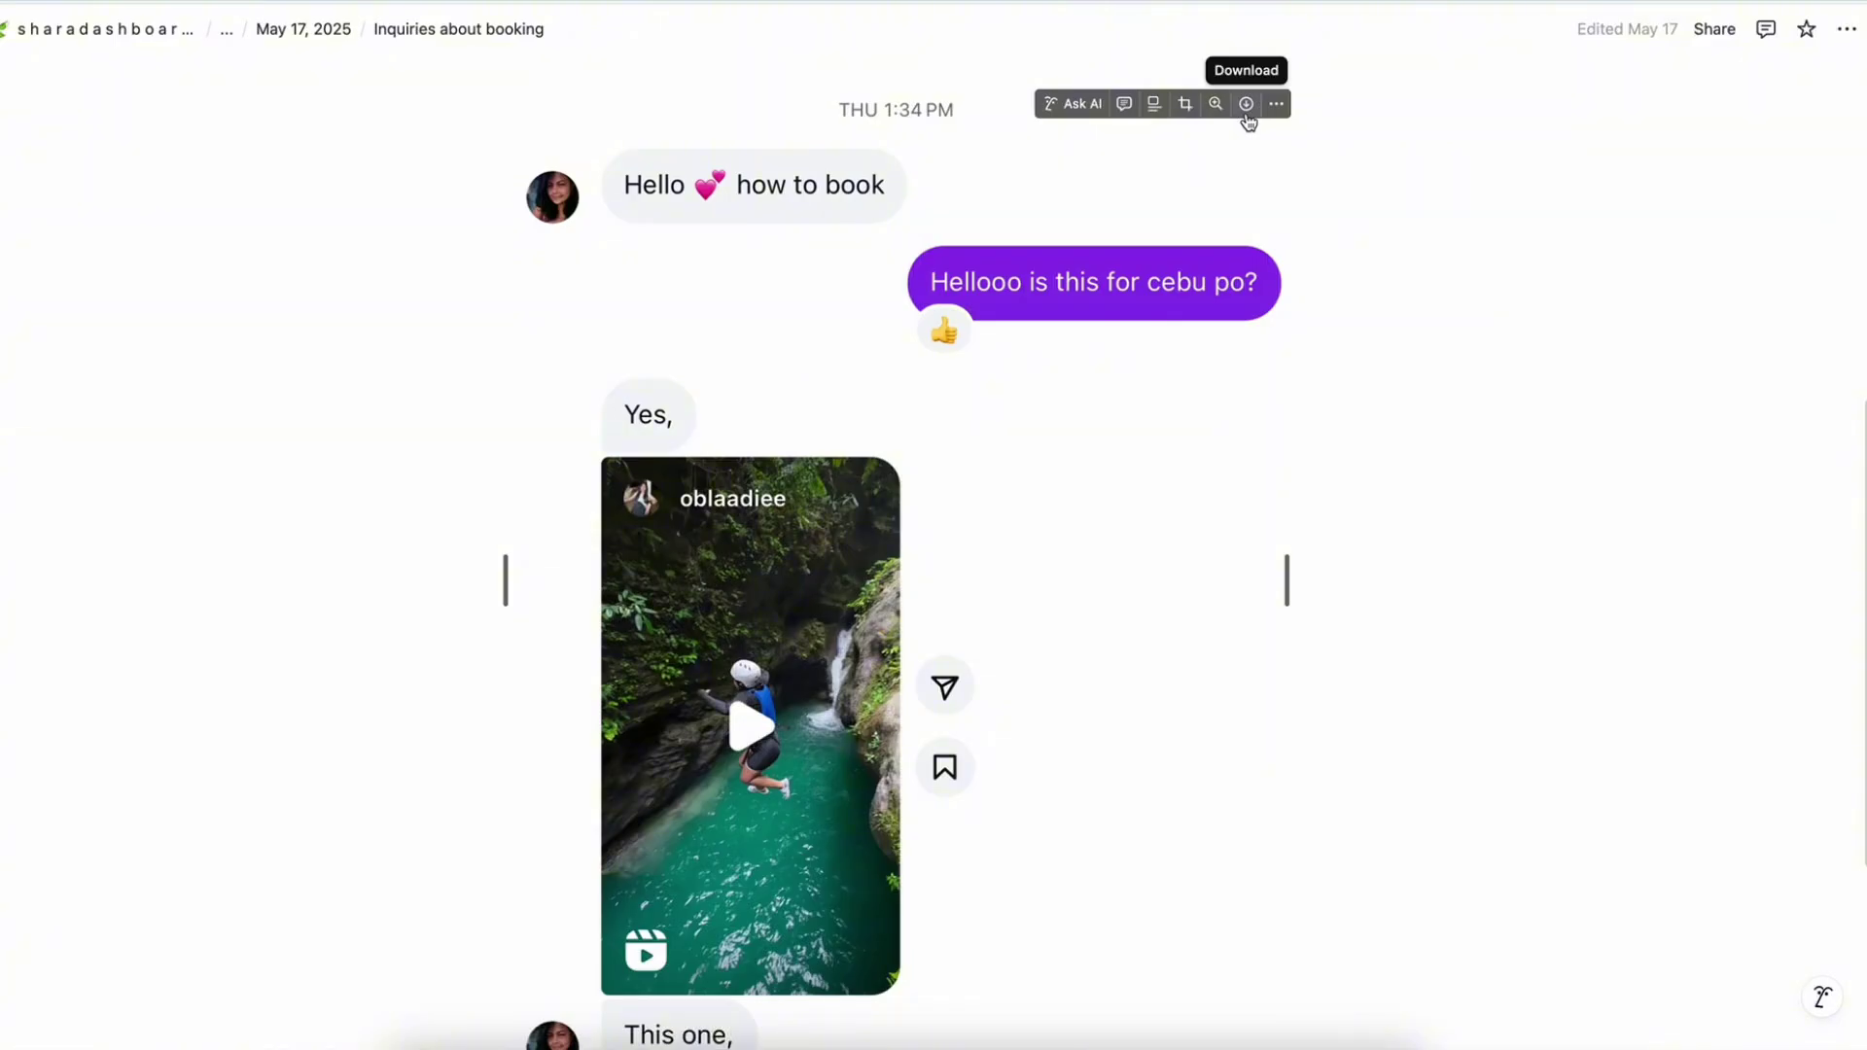
{"action": "left_click", "coordinate": [1246, 105]}
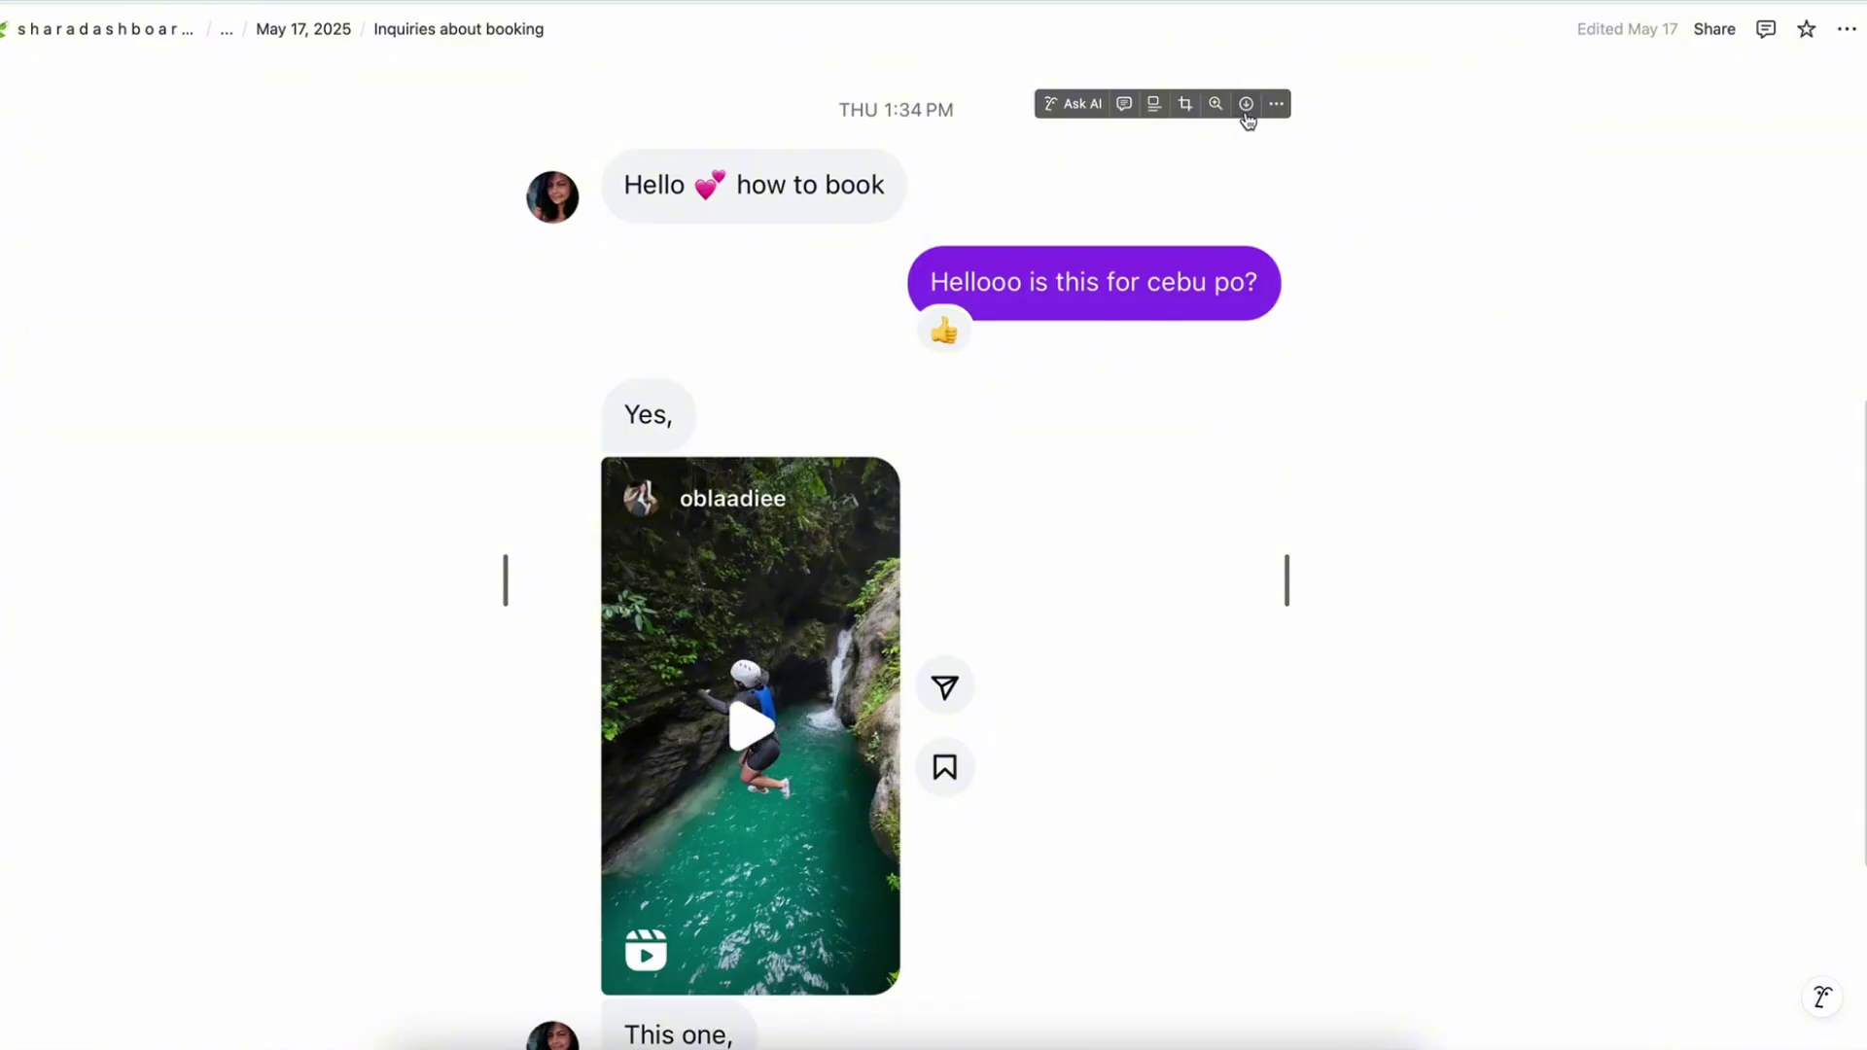
{"action": "scroll", "coordinate": [895, 692], "scroll_direction": "down", "scroll_amount": 4}
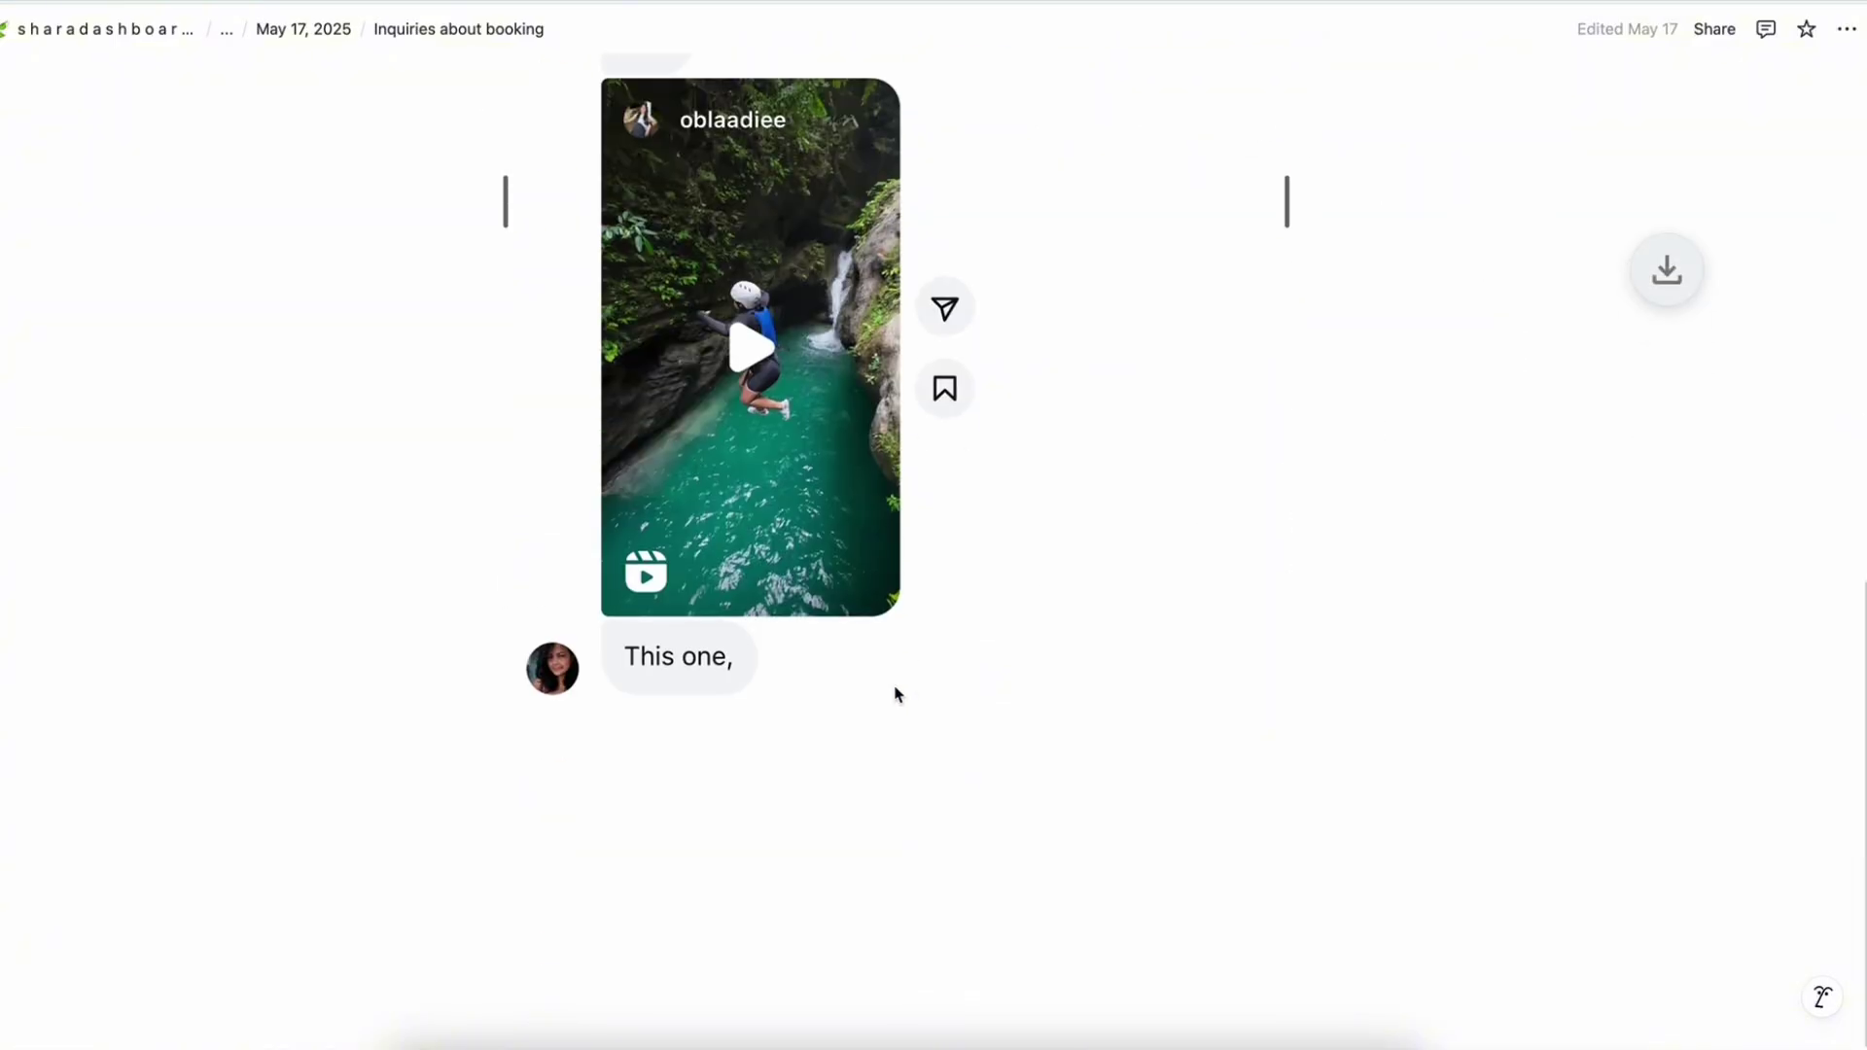
{"action": "scroll", "coordinate": [1042, 616], "scroll_direction": "up", "scroll_amount": 2}
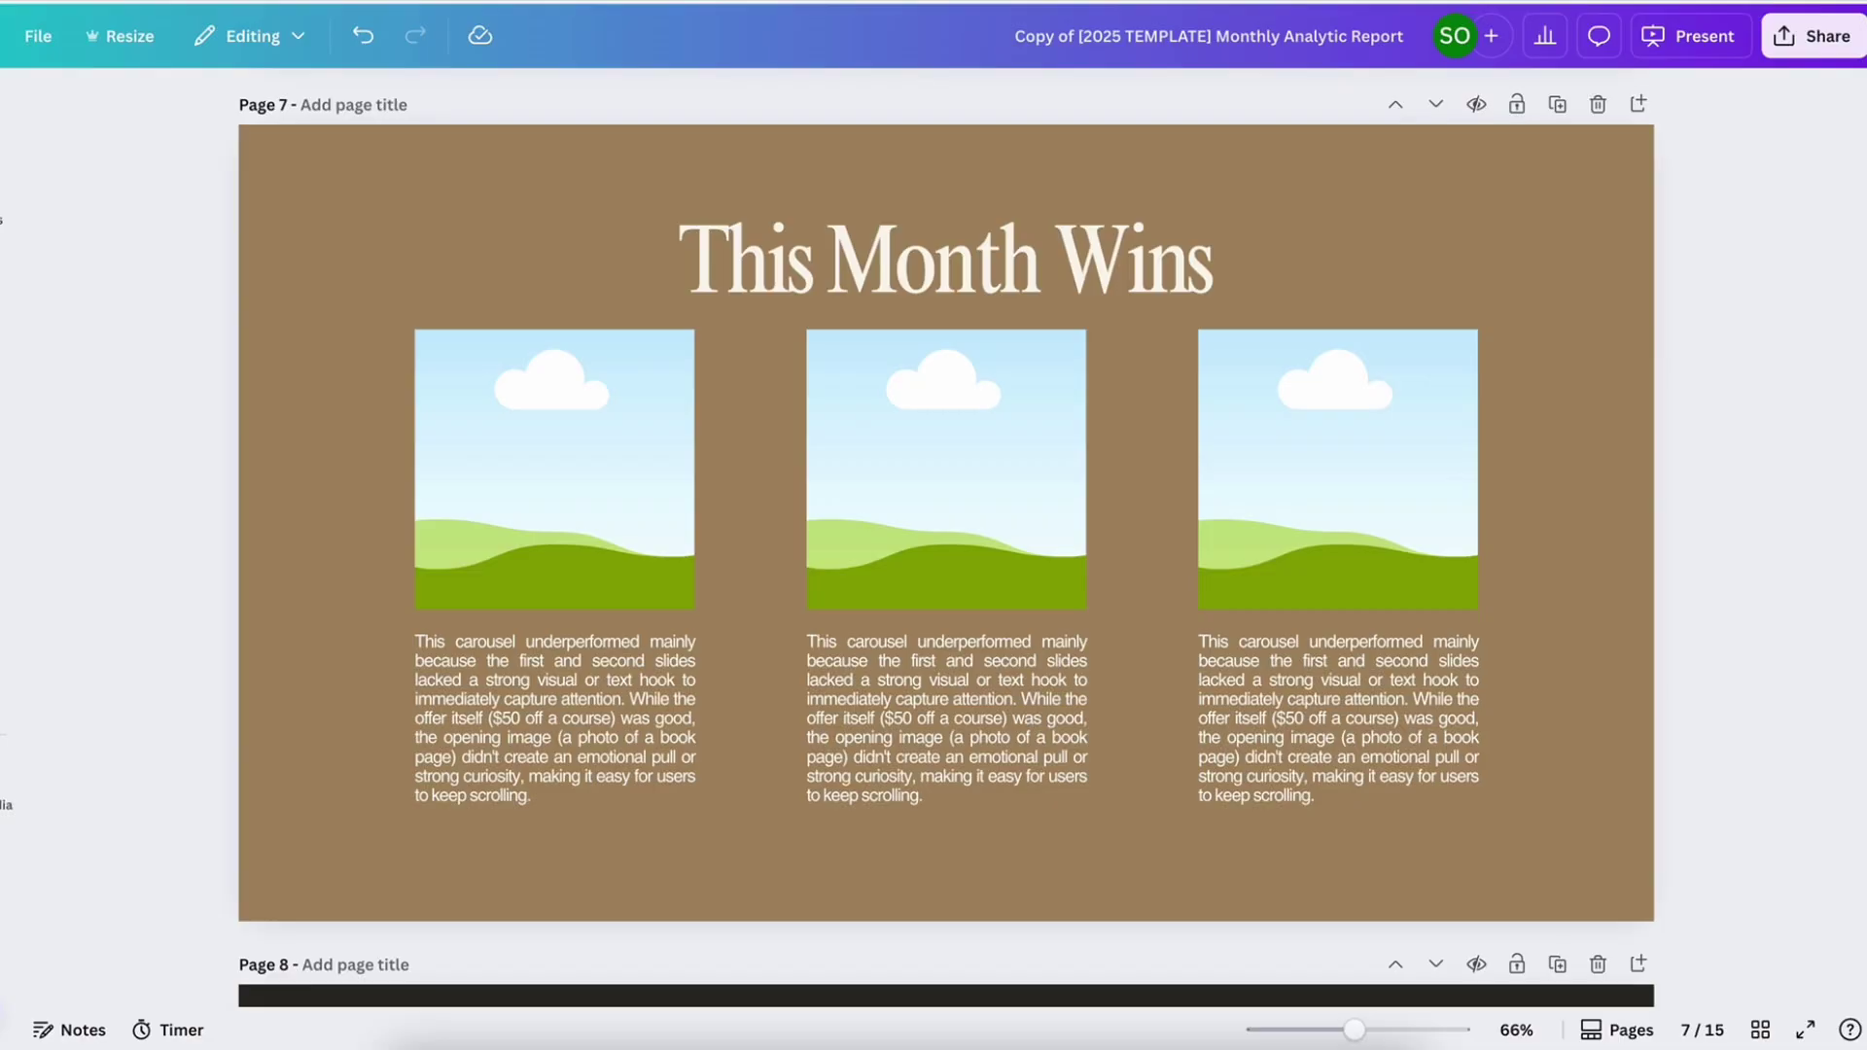
Switch to Canva and delete the three placeholder images and their captions from the "This Month Wins" page
{"action": "left_click", "coordinate": [290, 420]}
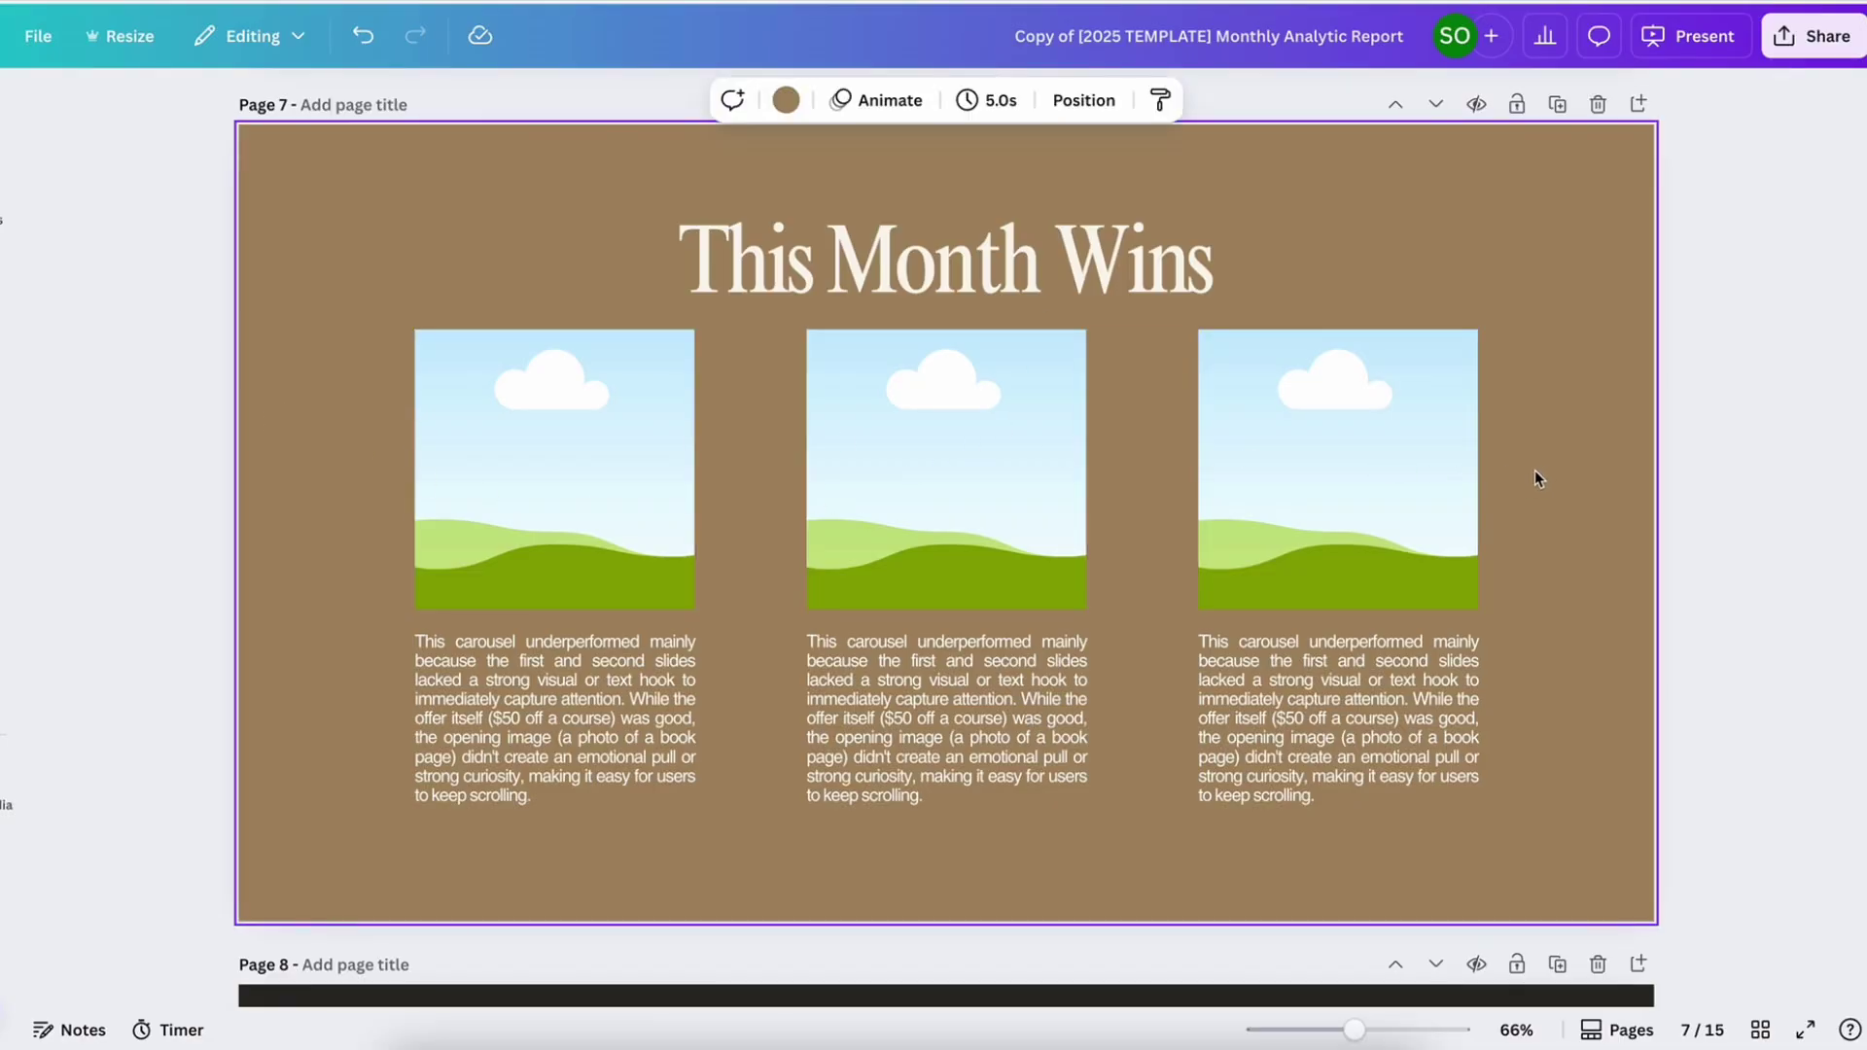
{"action": "left_click", "coordinate": [1834, 404]}
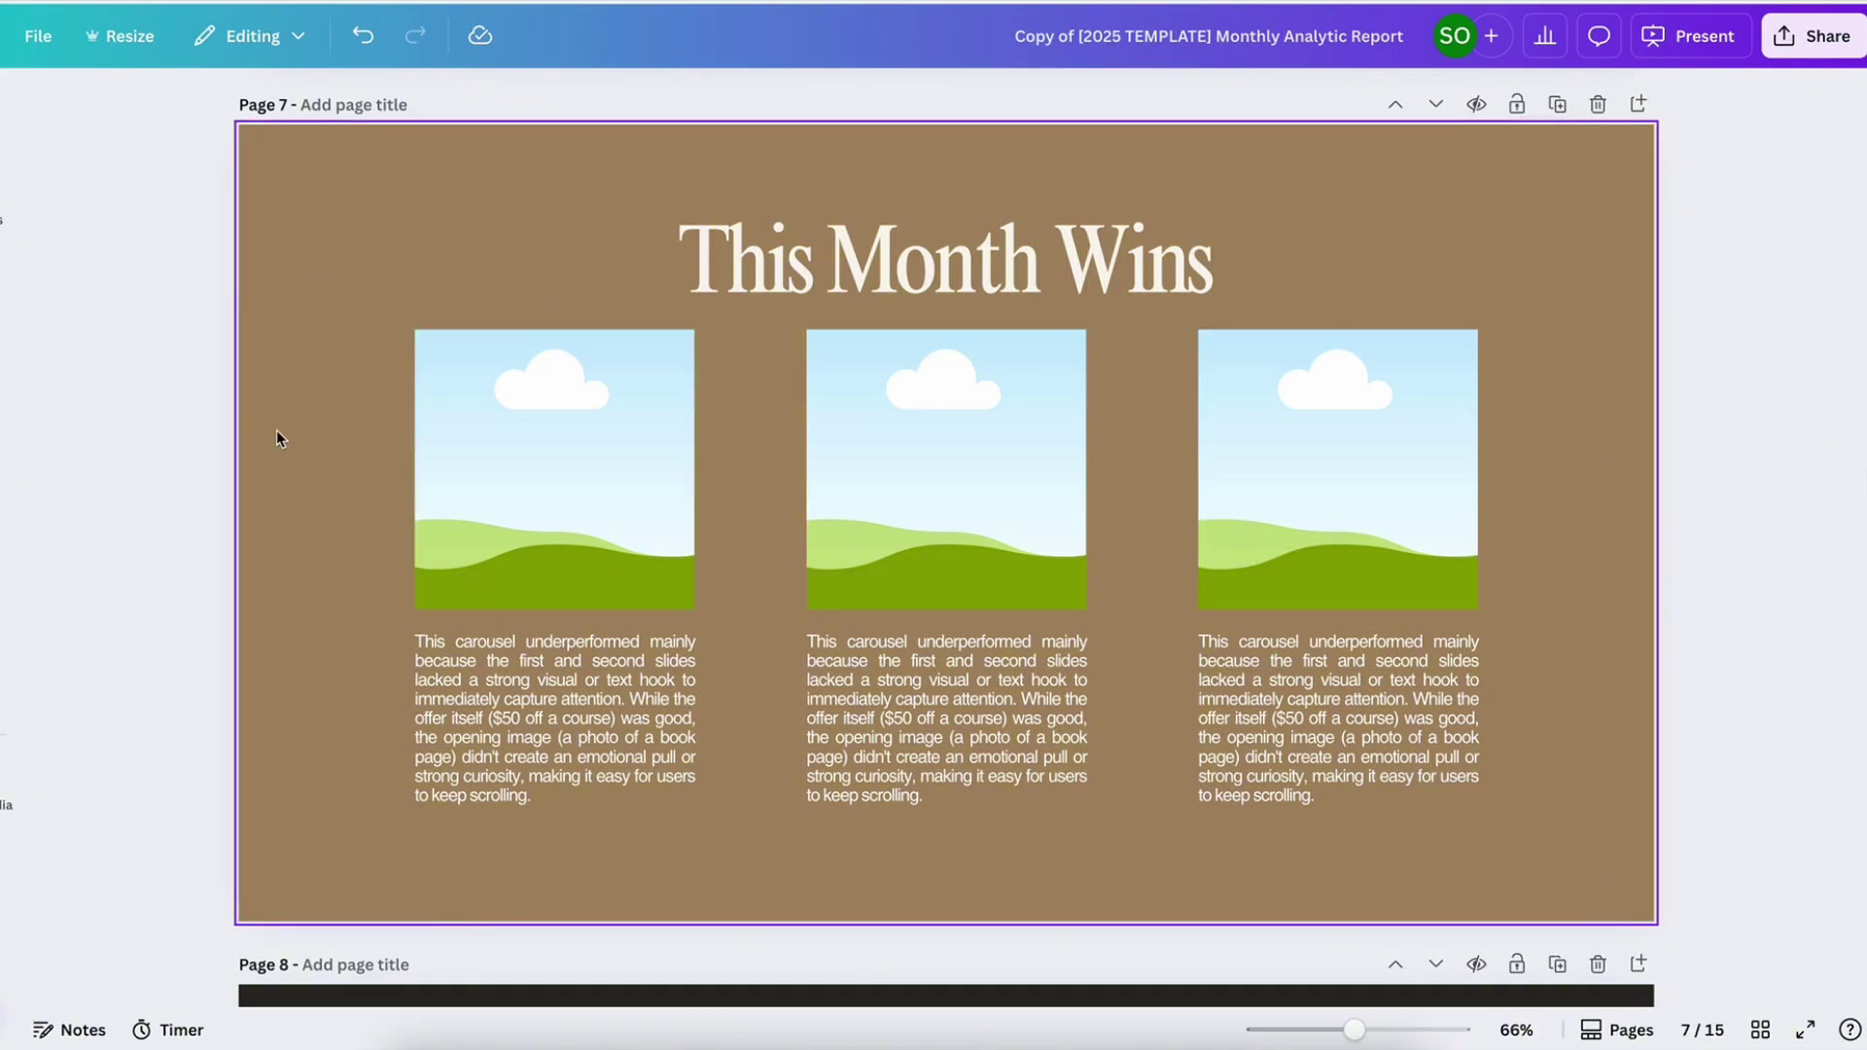
{"action": "left_click_drag", "start_coordinate": [276, 439], "coordinate": [1439, 856]}
{"action": "key", "text": "Delete"}
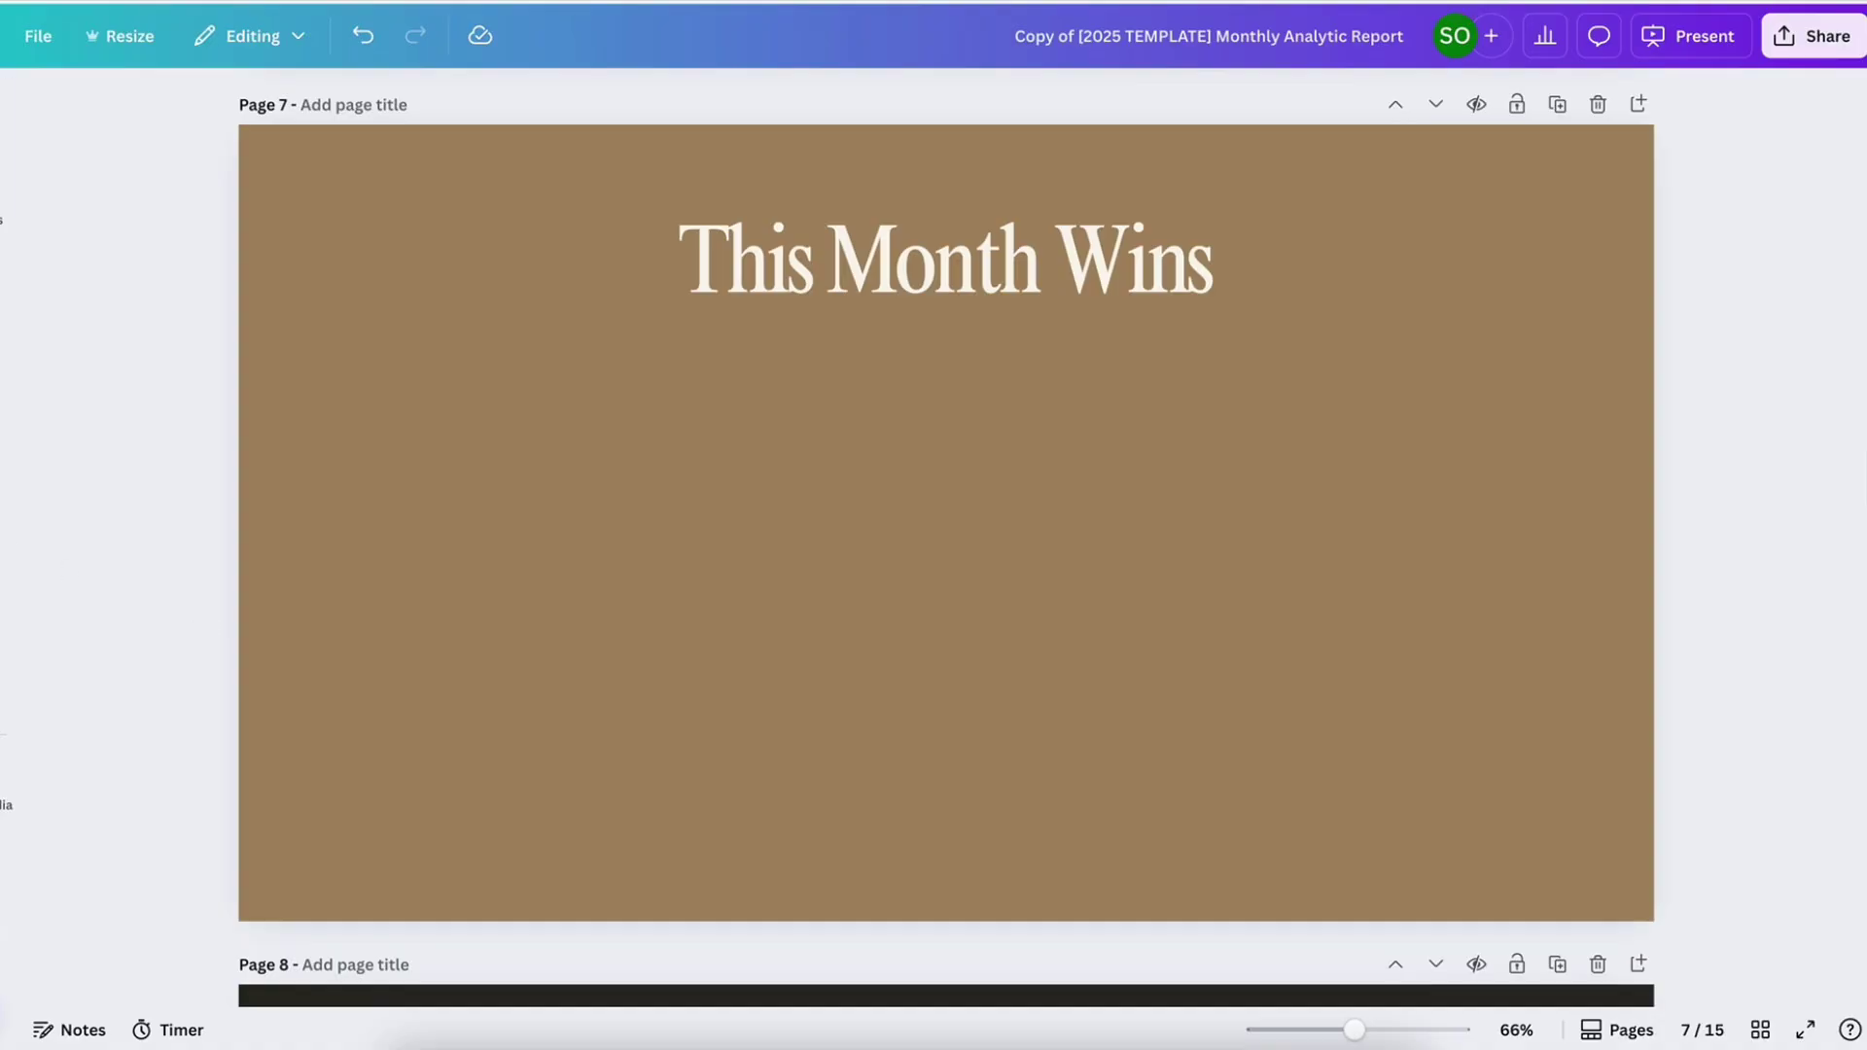
Add the "Please see available dates" message screenshot to page 7, shrink it and place it below the title's left side
{"action": "left_click", "coordinate": [76, 501]}
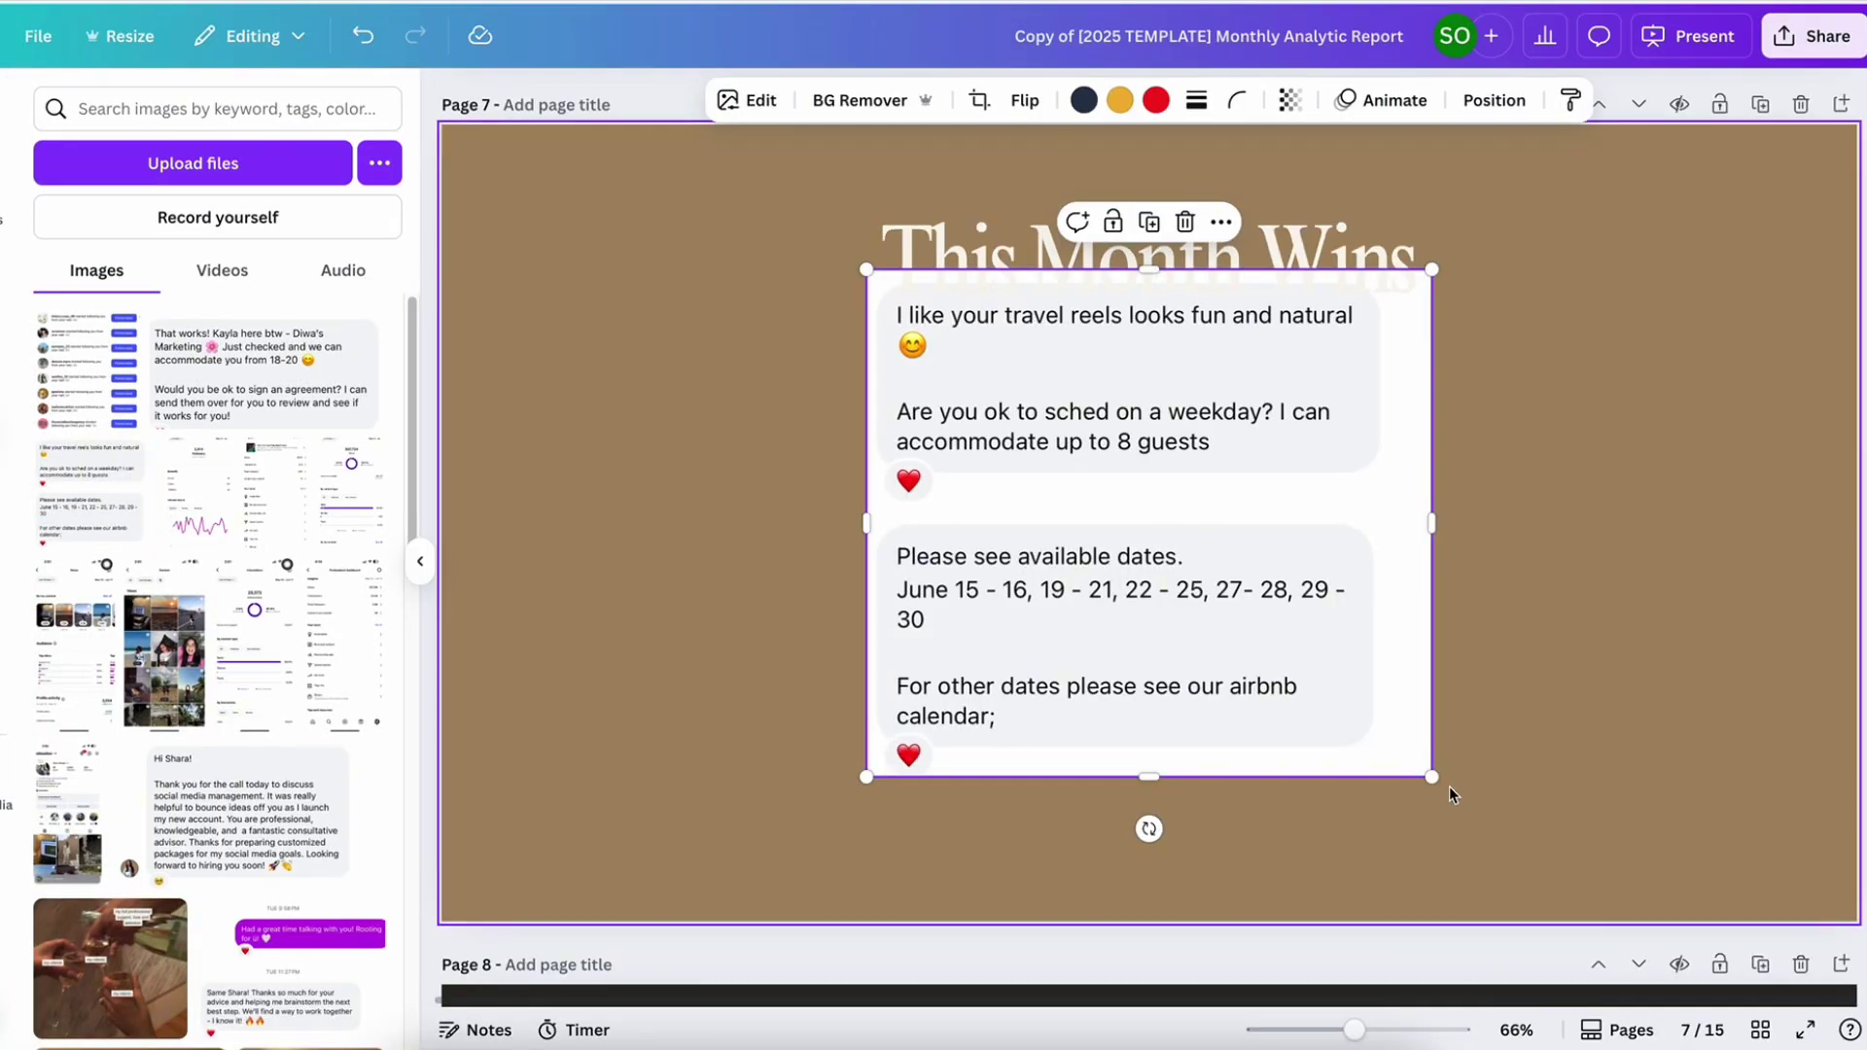
{"action": "left_click_drag", "start_coordinate": [1432, 778], "coordinate": [1125, 533]}
{"action": "left_click_drag", "start_coordinate": [1020, 444], "coordinate": [742, 534]}
Add the Diwa's Marketing message screenshot, scale it to the first screenshot's height and place it directly to its right
{"action": "left_click", "coordinate": [263, 375]}
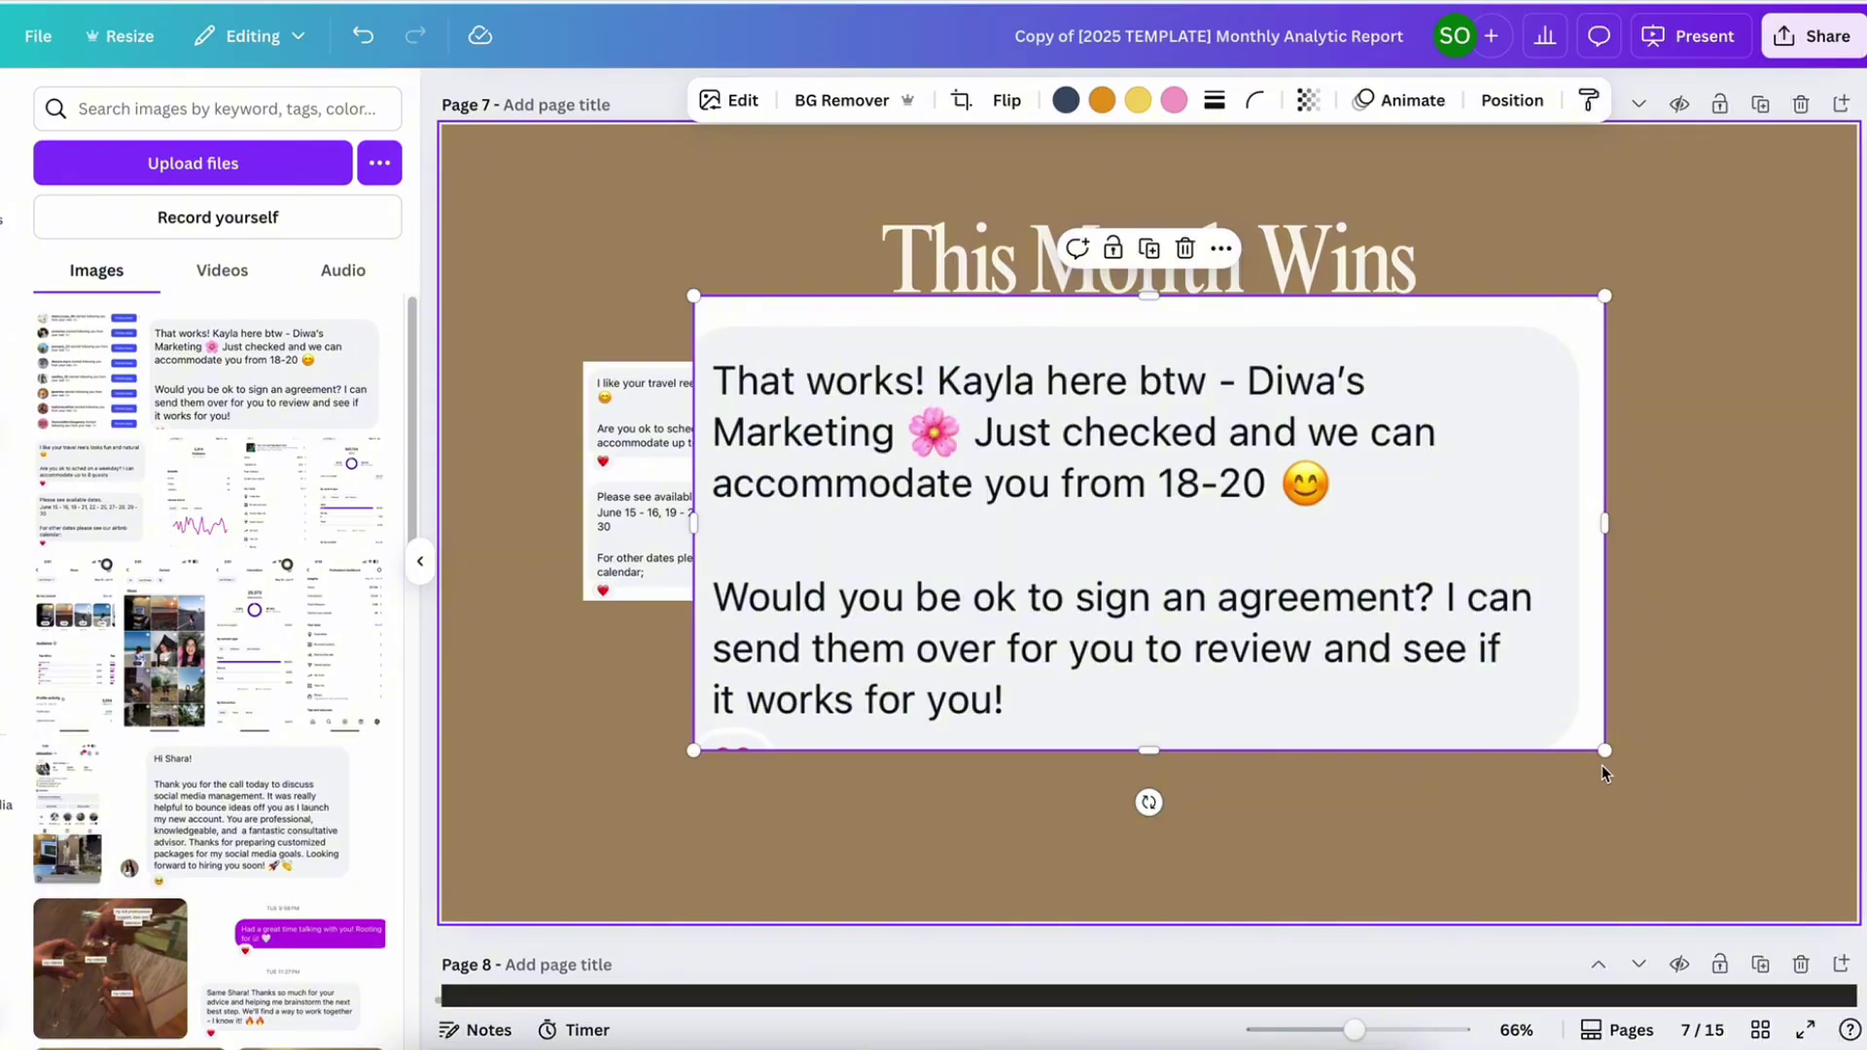
{"action": "left_click_drag", "start_coordinate": [1603, 750], "coordinate": [1141, 525]}
{"action": "left_click_drag", "start_coordinate": [989, 455], "coordinate": [1162, 525]}
{"action": "left_click_drag", "start_coordinate": [1309, 582], "coordinate": [1344, 613]}
{"action": "left_click", "coordinate": [1340, 688]}
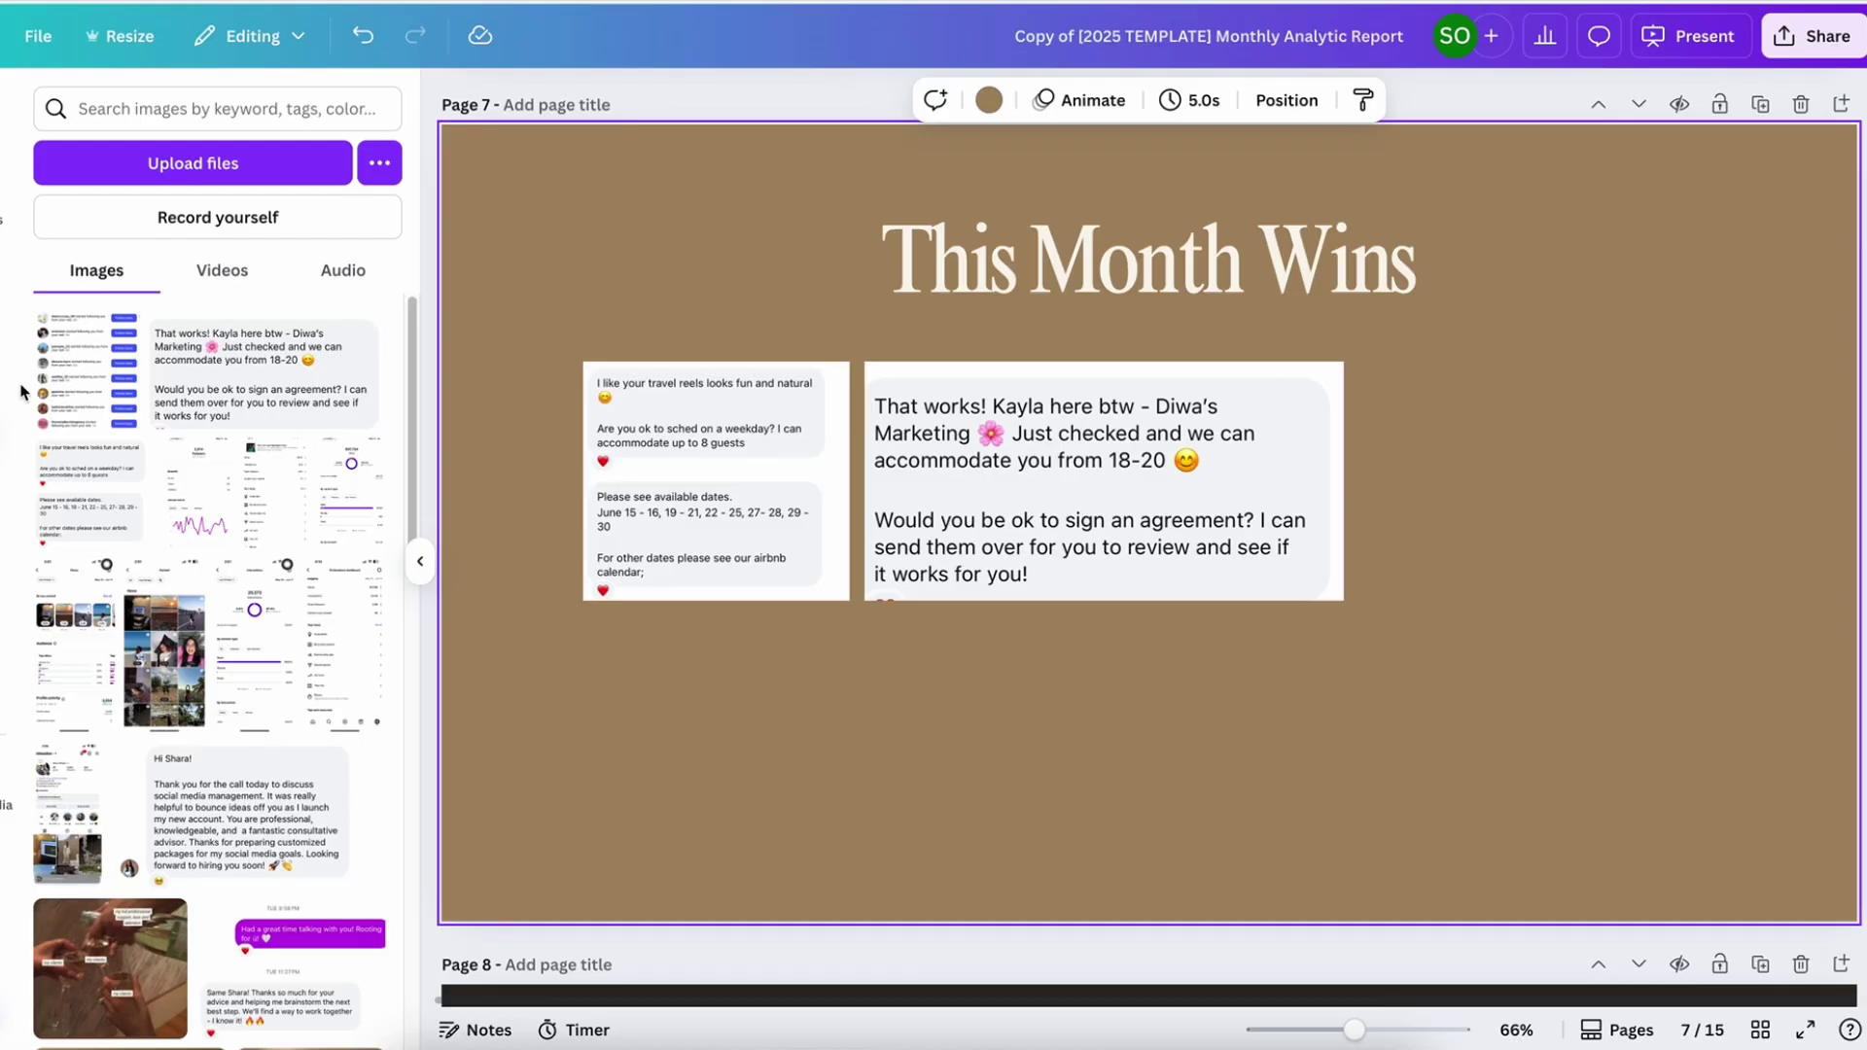
Add the new-followers notification screenshot to page 7, shrink it and top-align it to the right of the message screenshots
{"action": "left_click", "coordinate": [88, 369]}
{"action": "left_click_drag", "start_coordinate": [1249, 667], "coordinate": [1647, 717]}
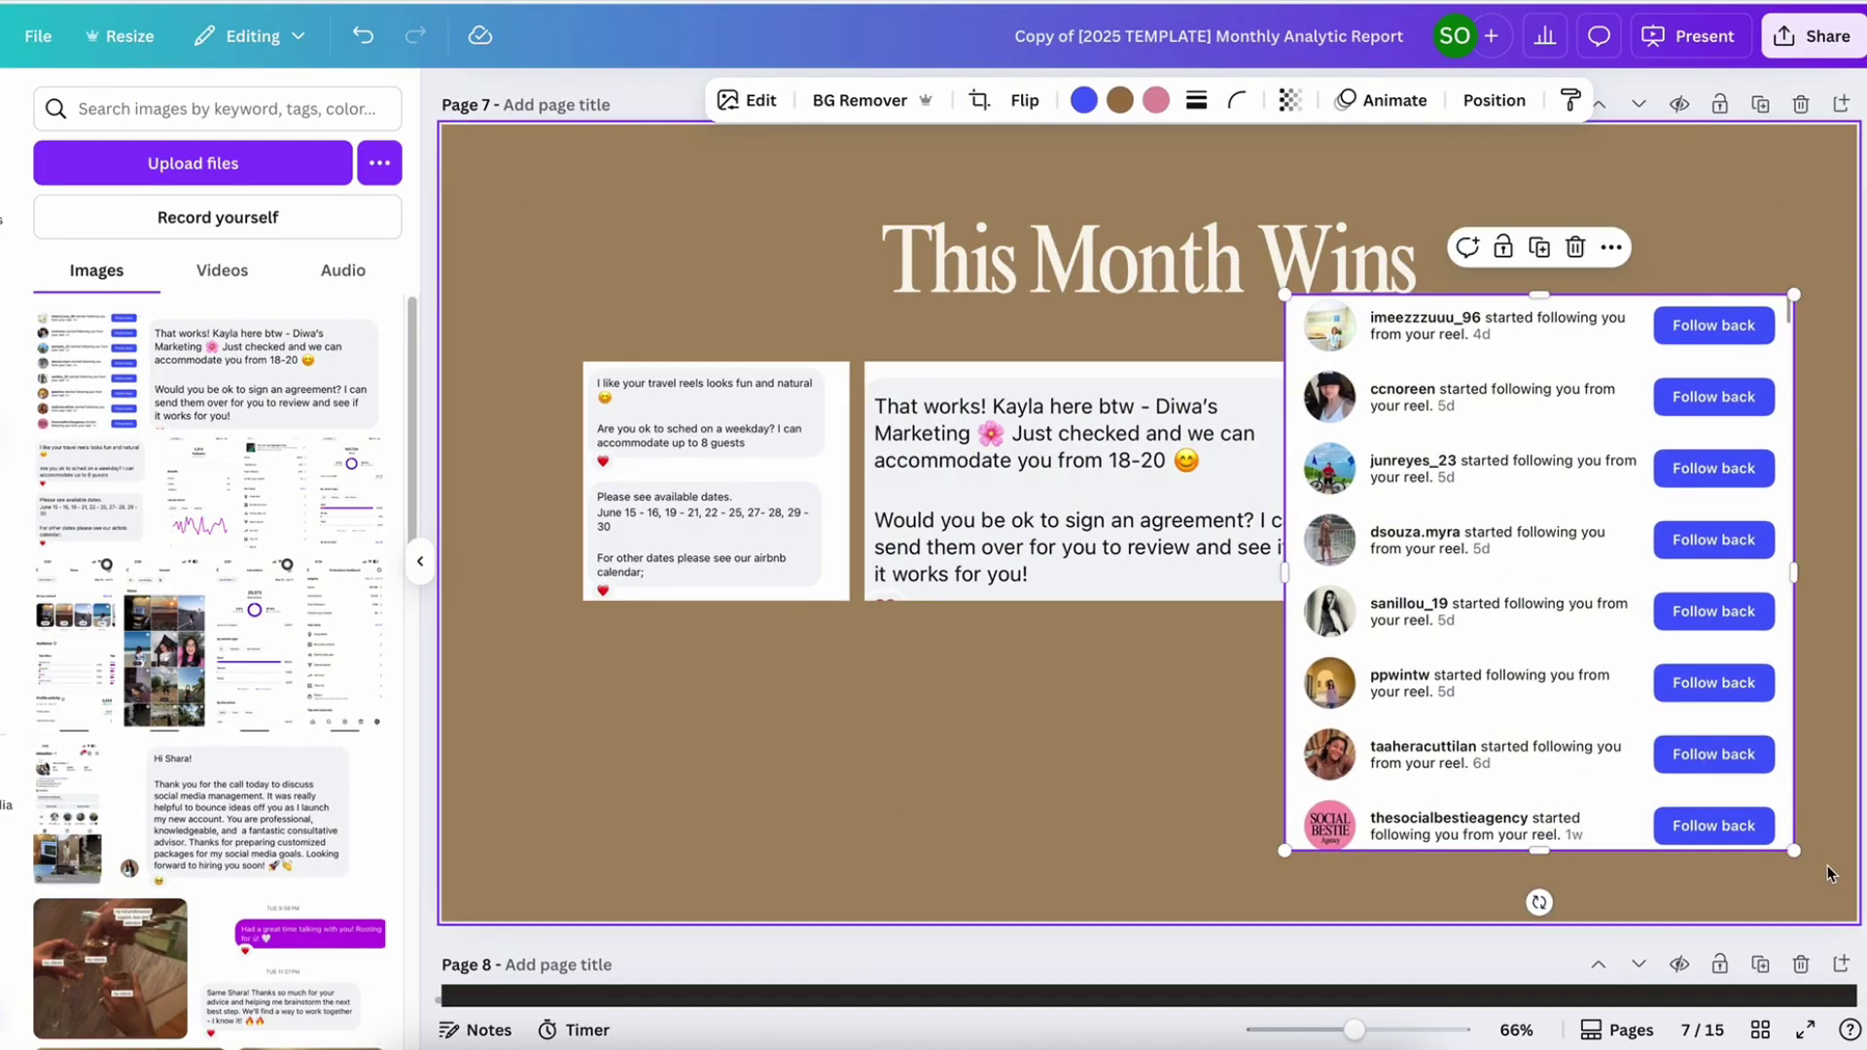
{"action": "left_click_drag", "start_coordinate": [1794, 851], "coordinate": [1566, 612]}
{"action": "left_click_drag", "start_coordinate": [1450, 525], "coordinate": [1602, 592]}
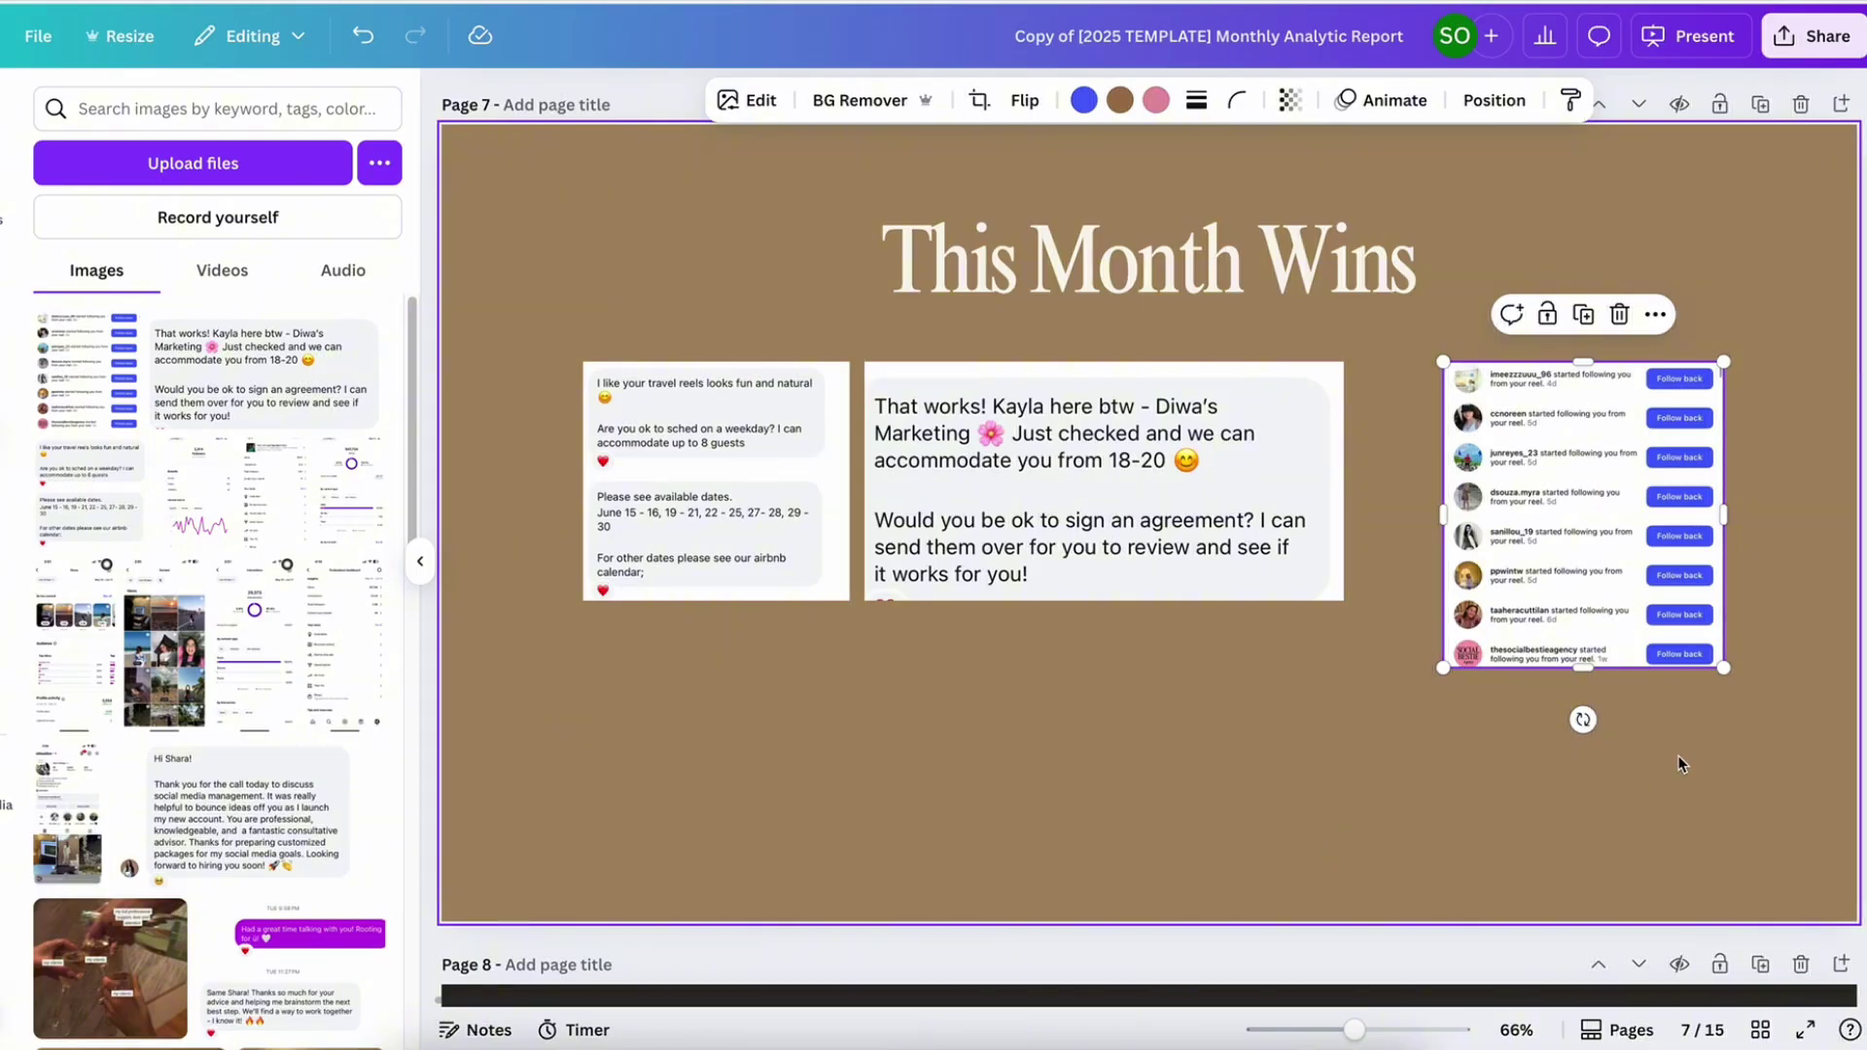
Duplicate the "This Month Wins" page and delete the three screenshots from the copy, keeping its title
{"action": "left_click_drag", "start_coordinate": [1353, 1031], "coordinate": [1334, 1031]}
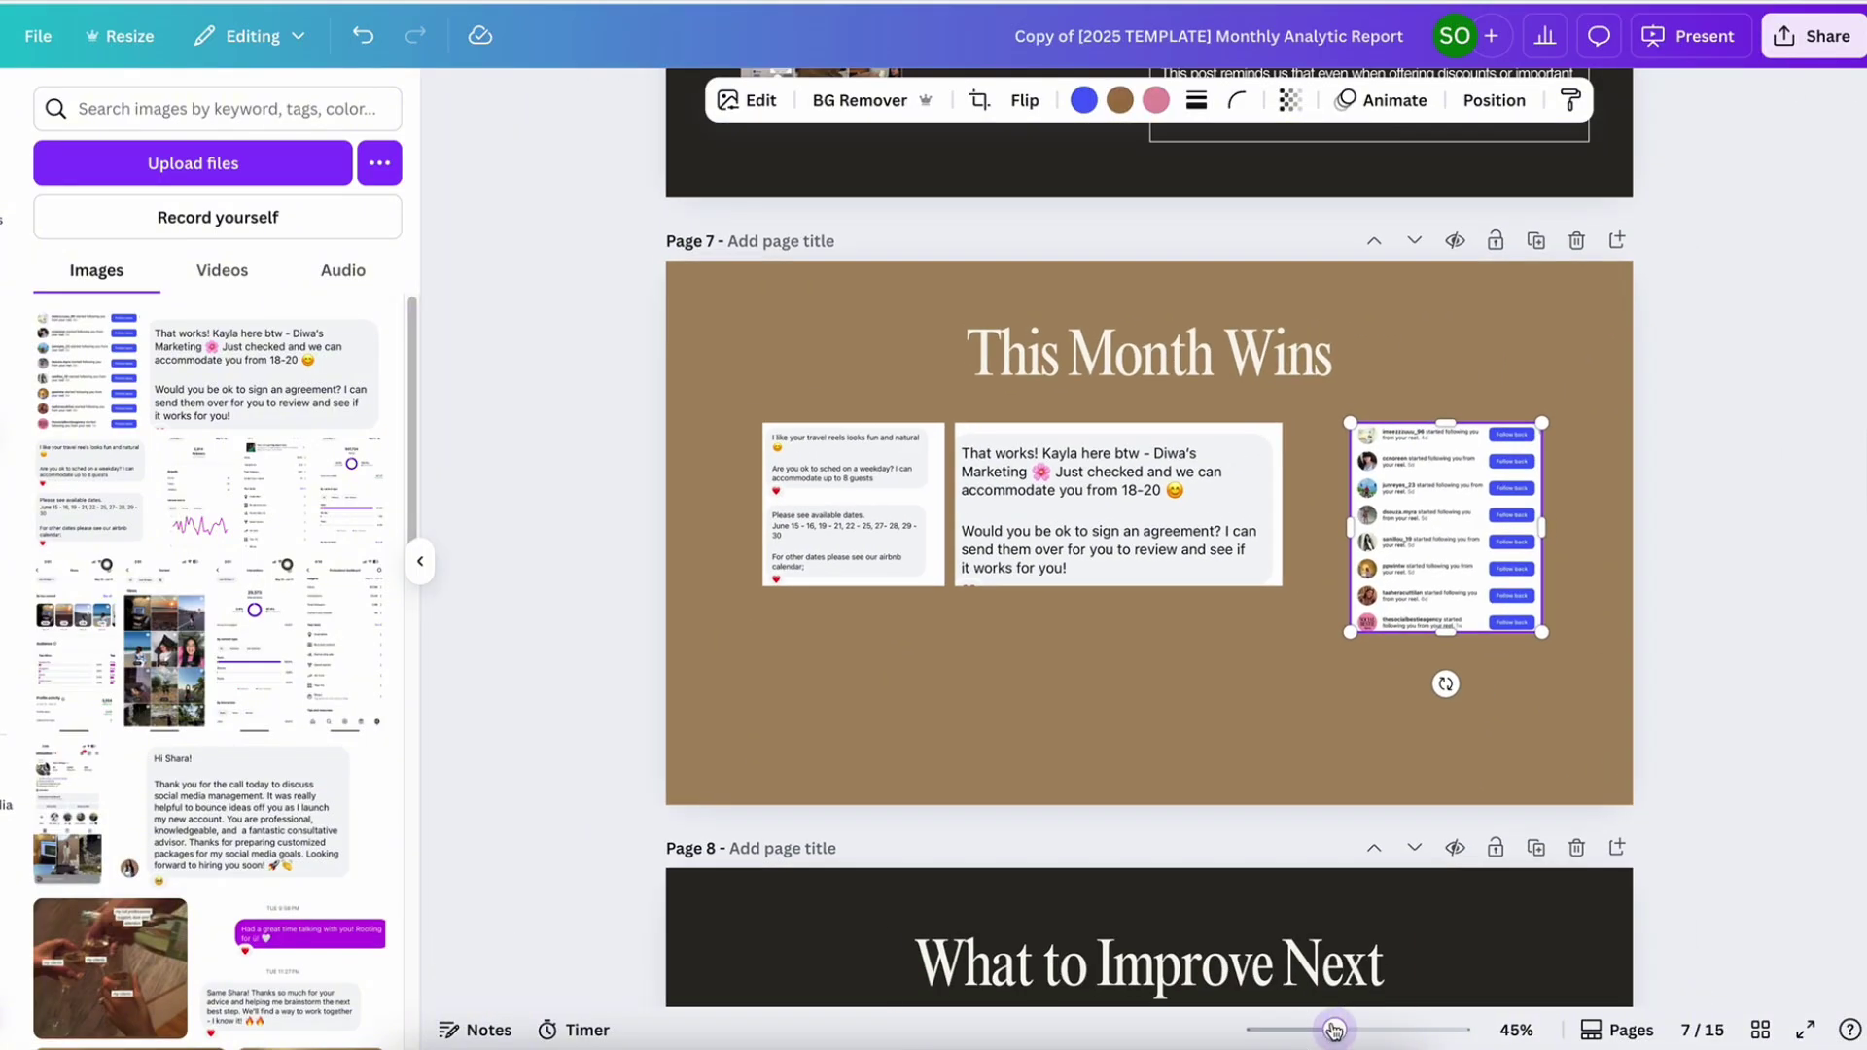
{"action": "left_click", "coordinate": [1535, 241]}
{"action": "key", "text": "ctrl+z"}
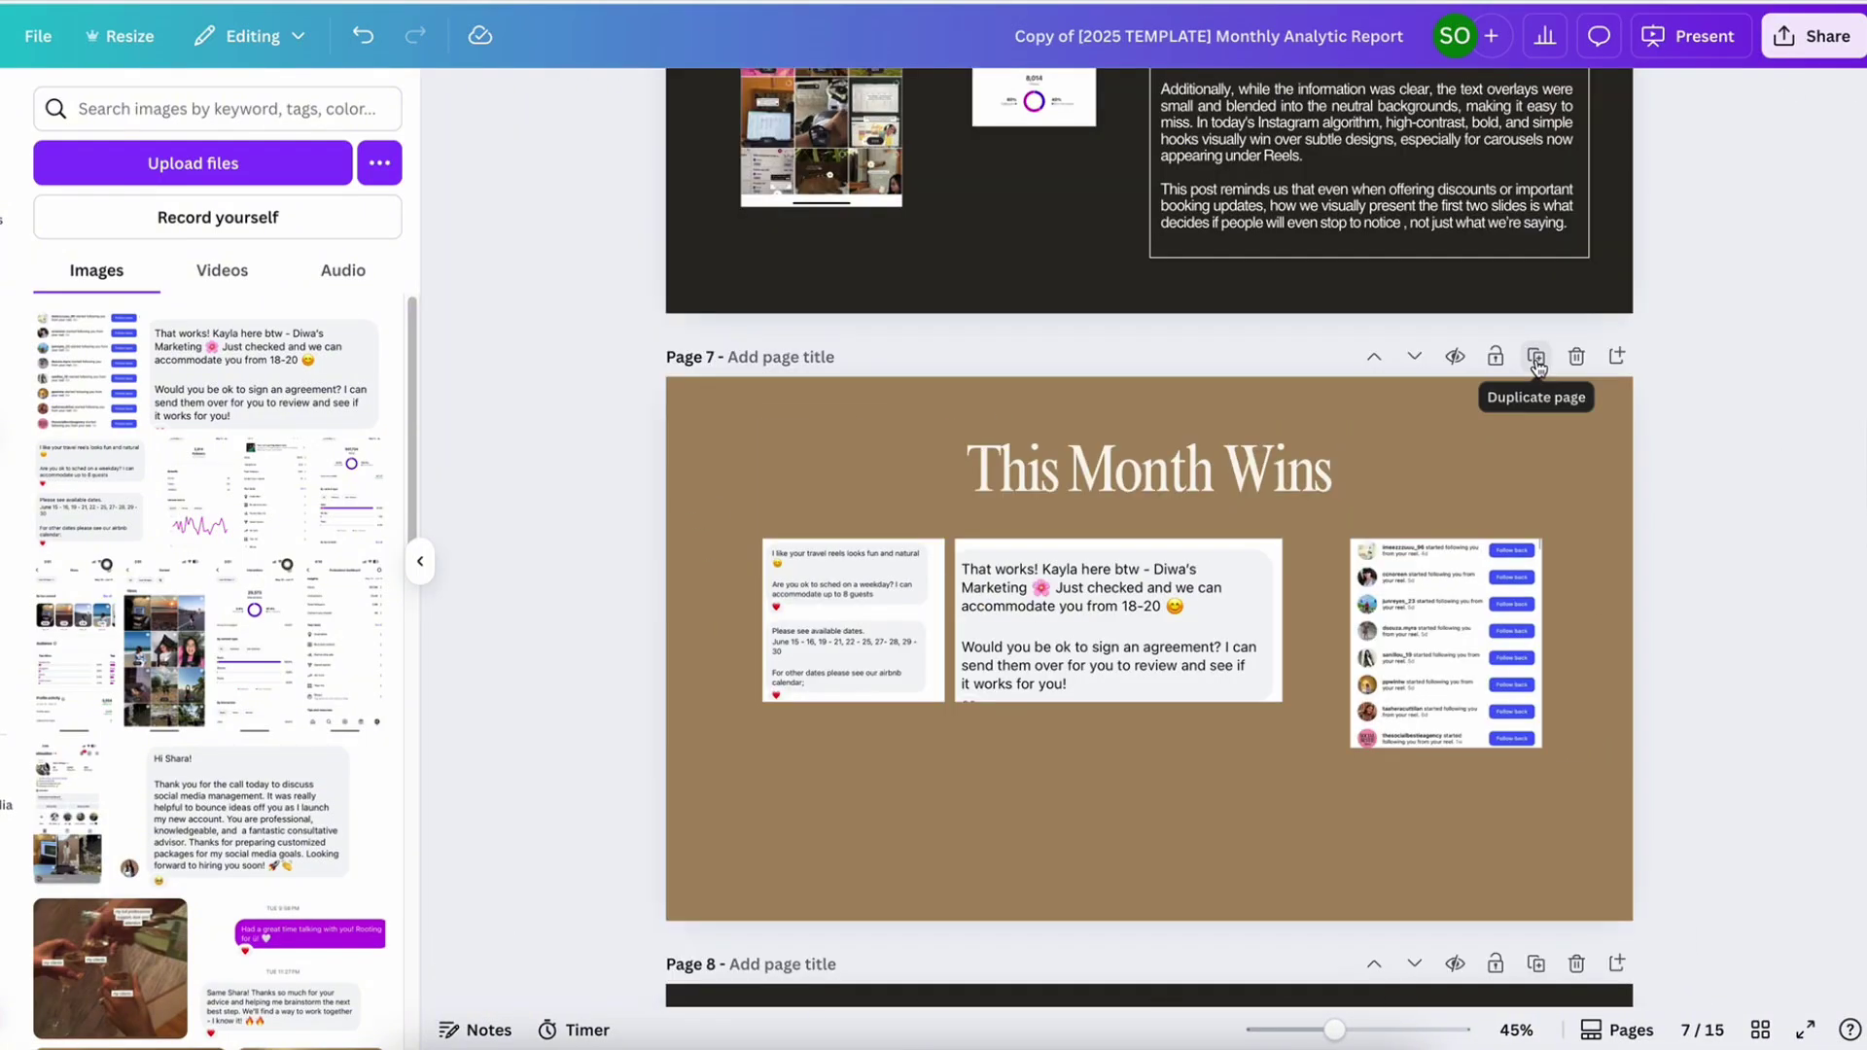
{"action": "left_click", "coordinate": [1537, 360]}
{"action": "left_click_drag", "start_coordinate": [1458, 813], "coordinate": [734, 551]}
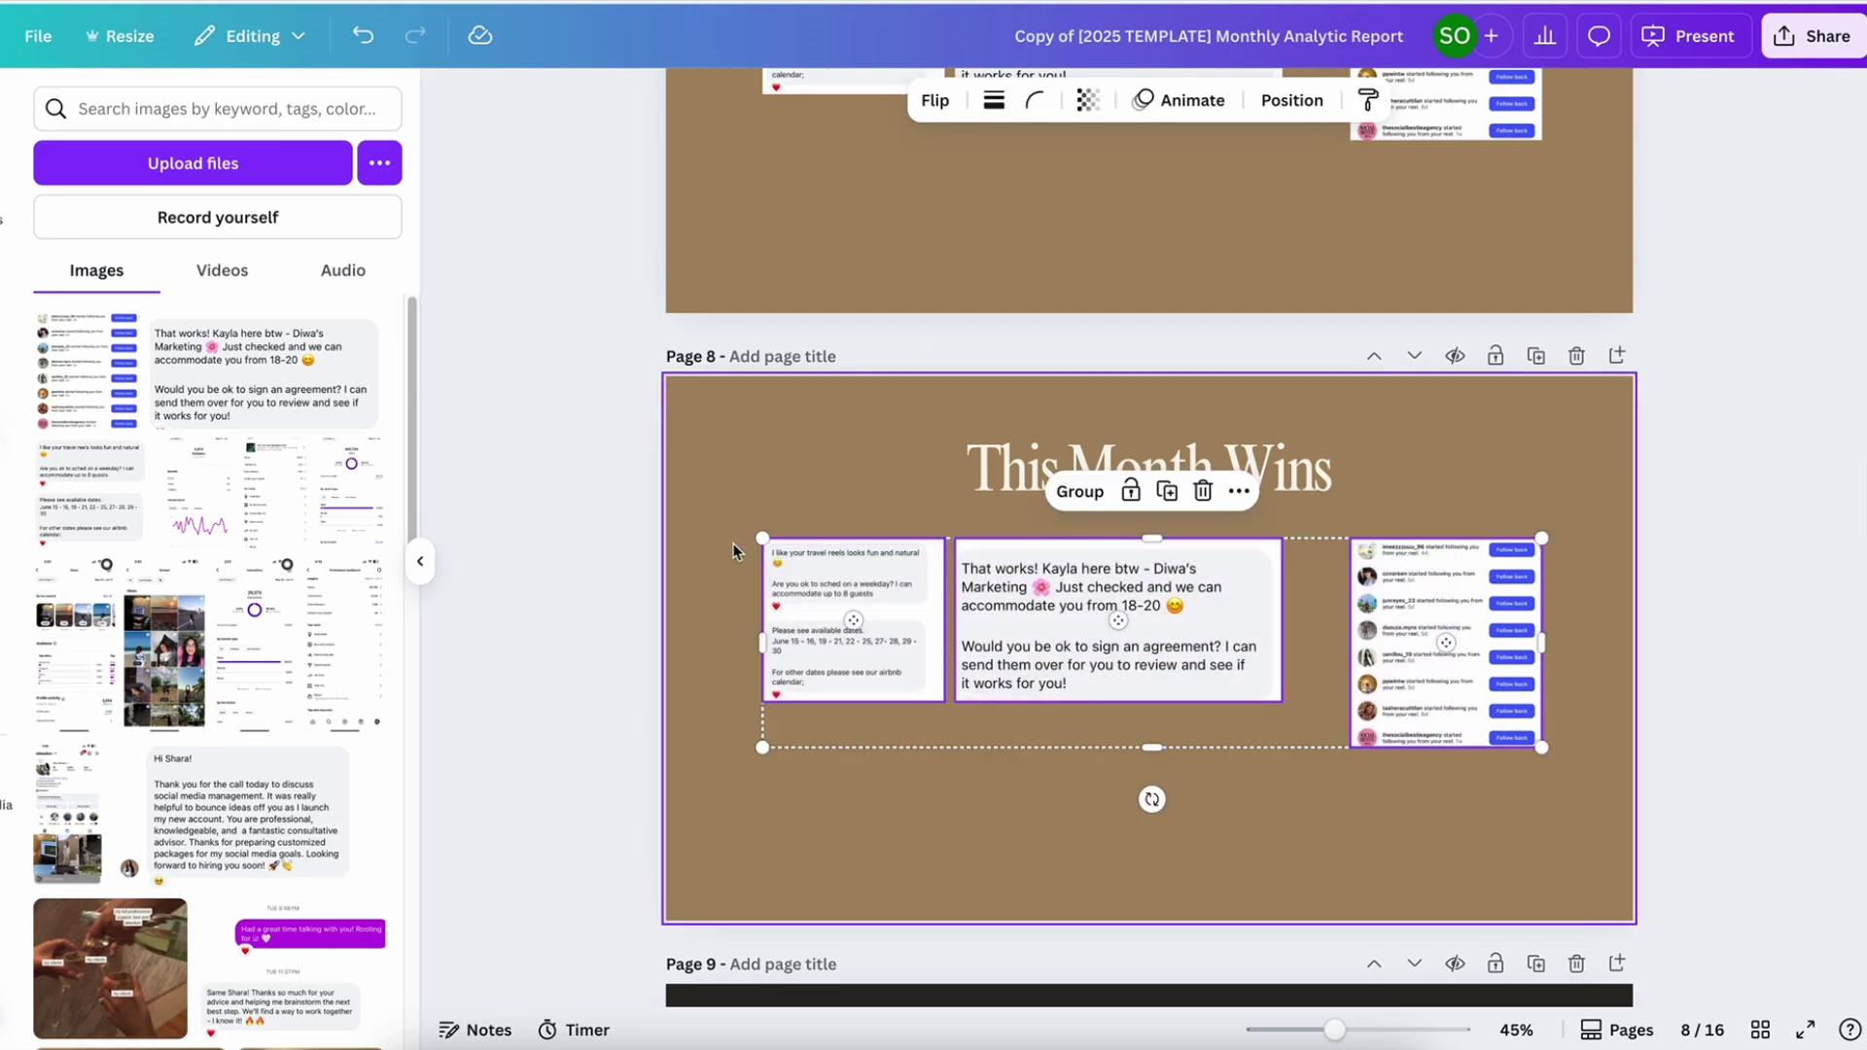
{"action": "key", "text": "Delete"}
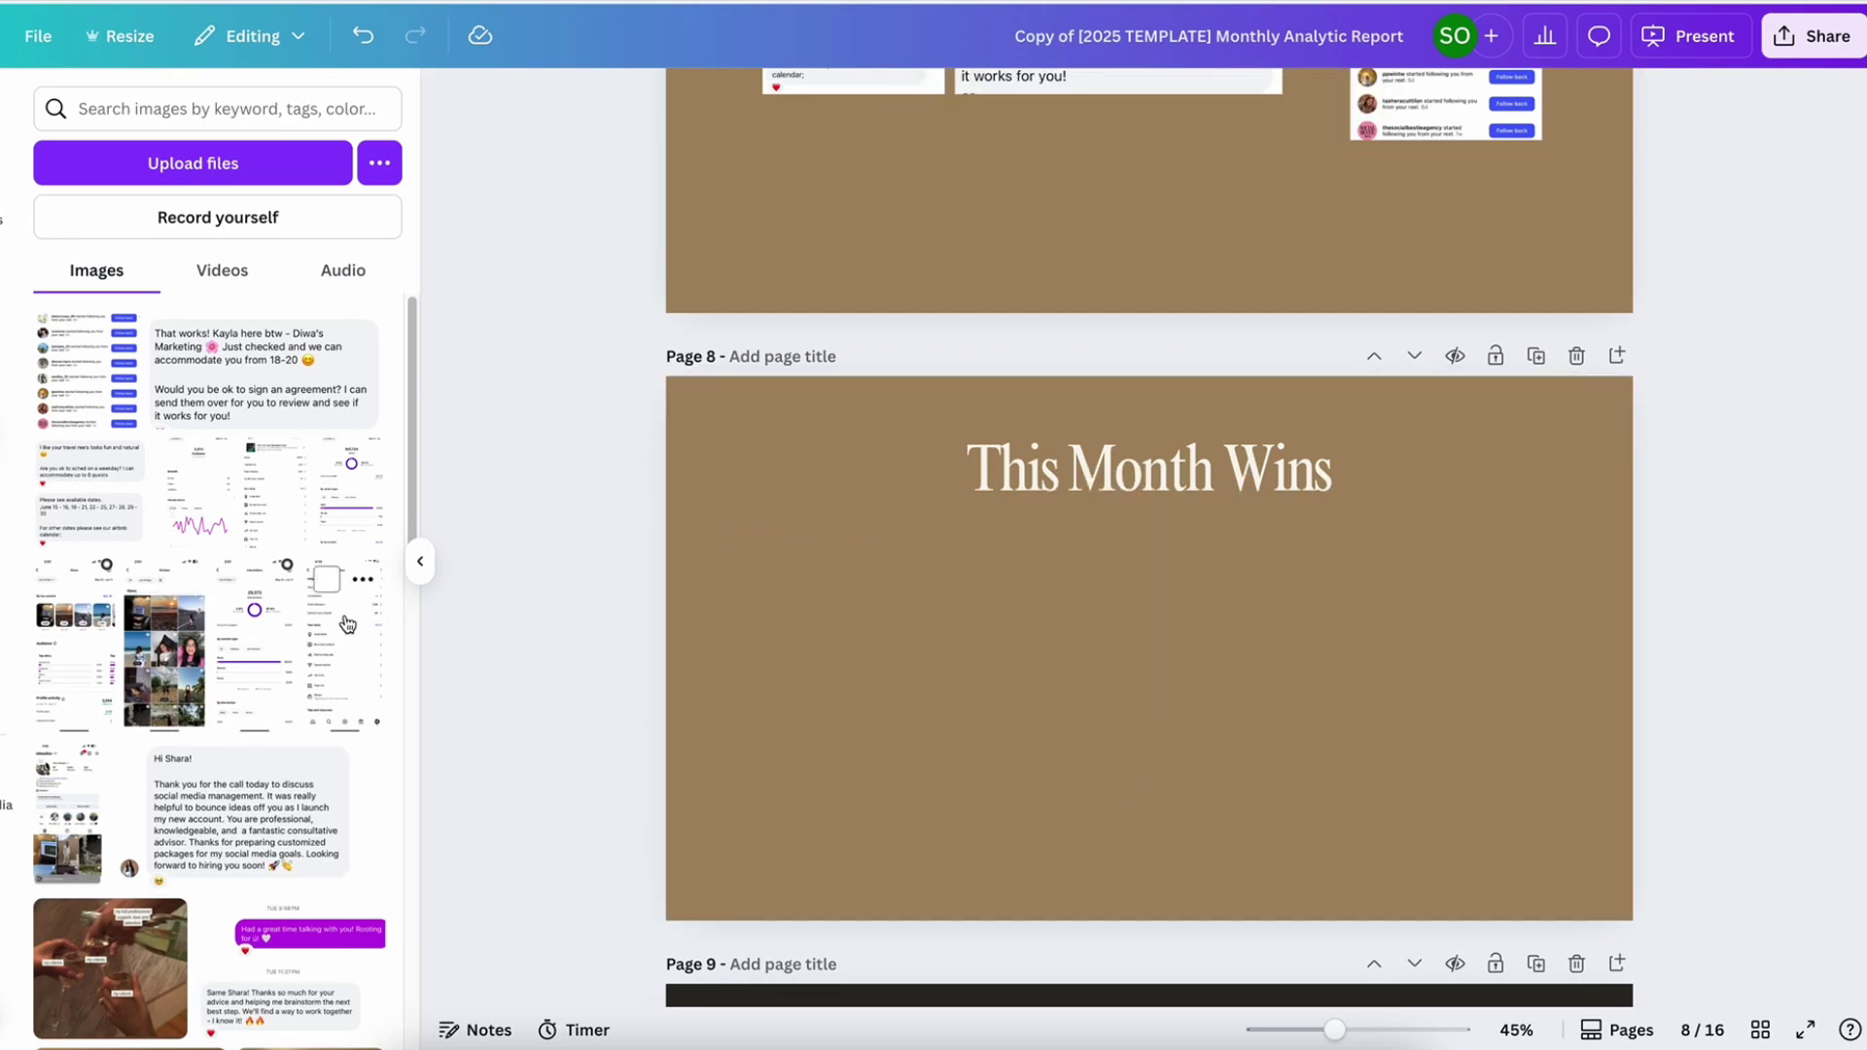
Add the downloaded "THU 2:53 PM" inquiry screenshot to page 8, shrink it and place it below the title's left side
{"action": "key", "text": "ctrl+v"}
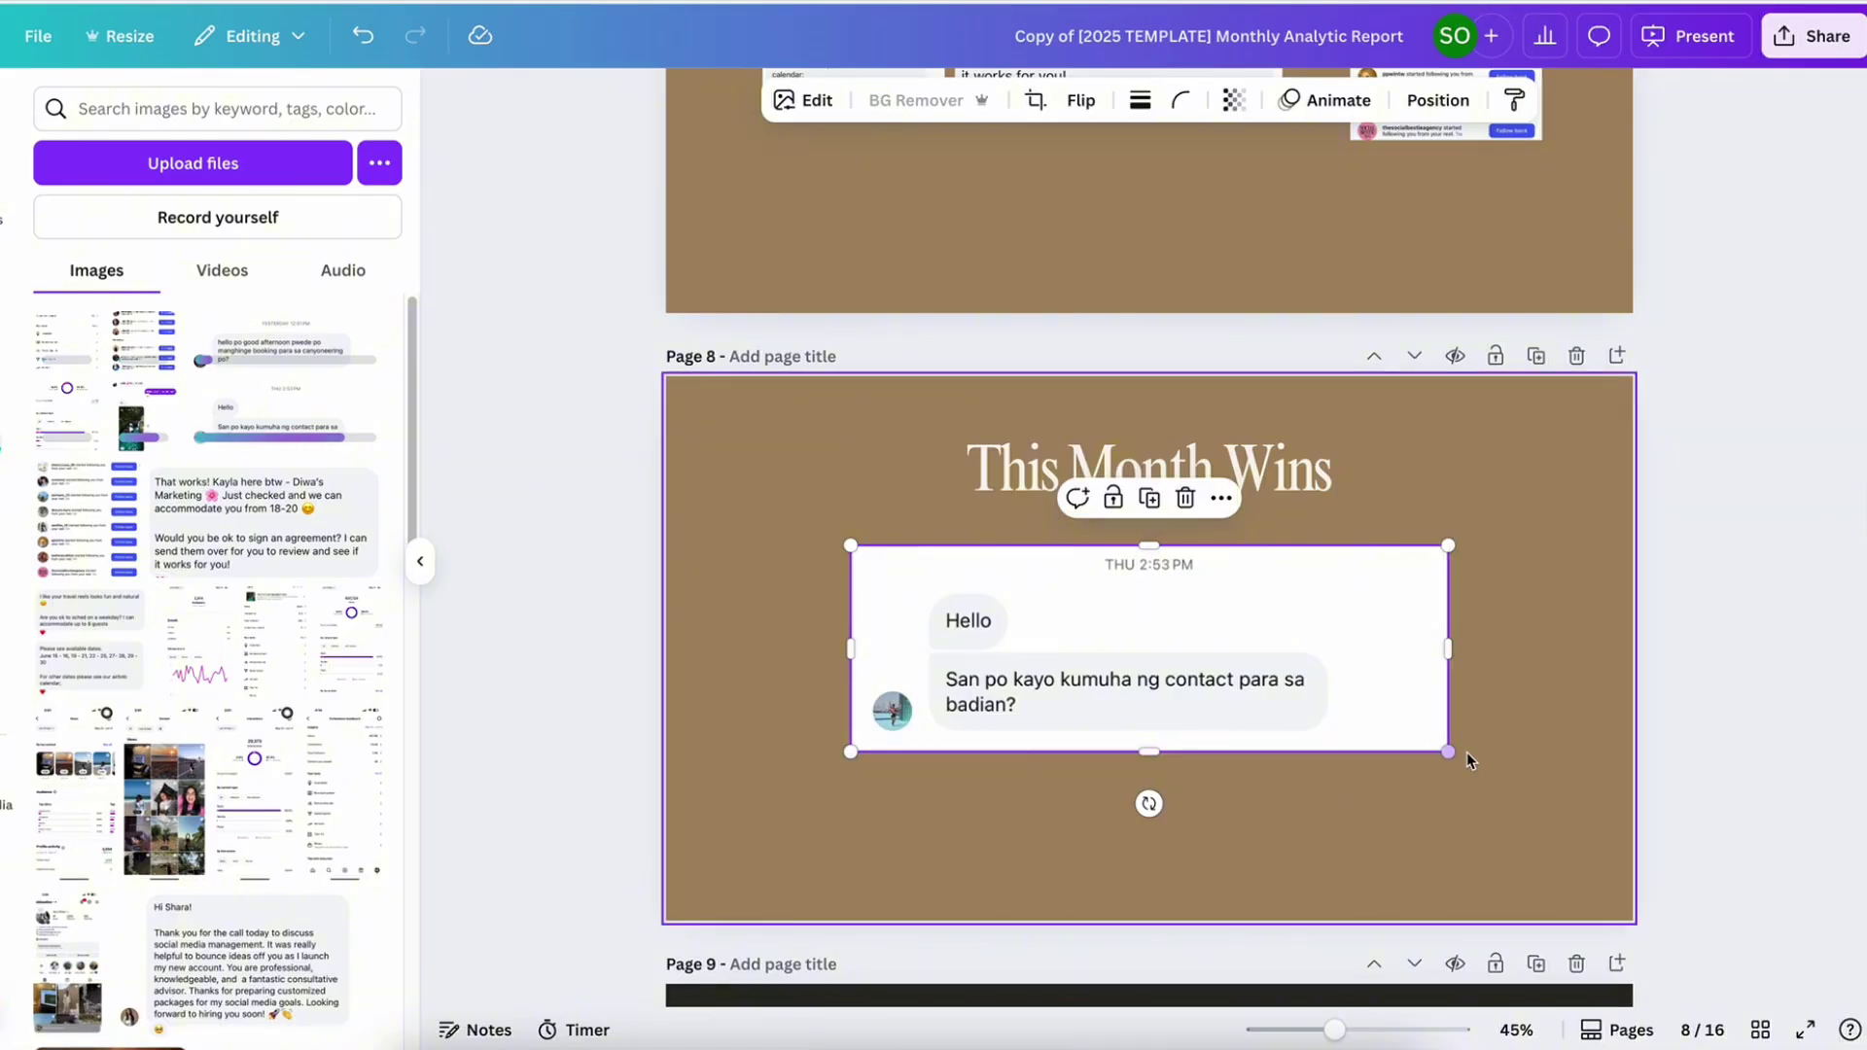
{"action": "left_click_drag", "start_coordinate": [1442, 751], "coordinate": [1134, 646]}
{"action": "left_click_drag", "start_coordinate": [992, 609], "coordinate": [954, 584]}
Add the canyoneering booking inquiry screenshot to page 8, shrink it and place it beneath the first inquiry
{"action": "left_click", "coordinate": [264, 353]}
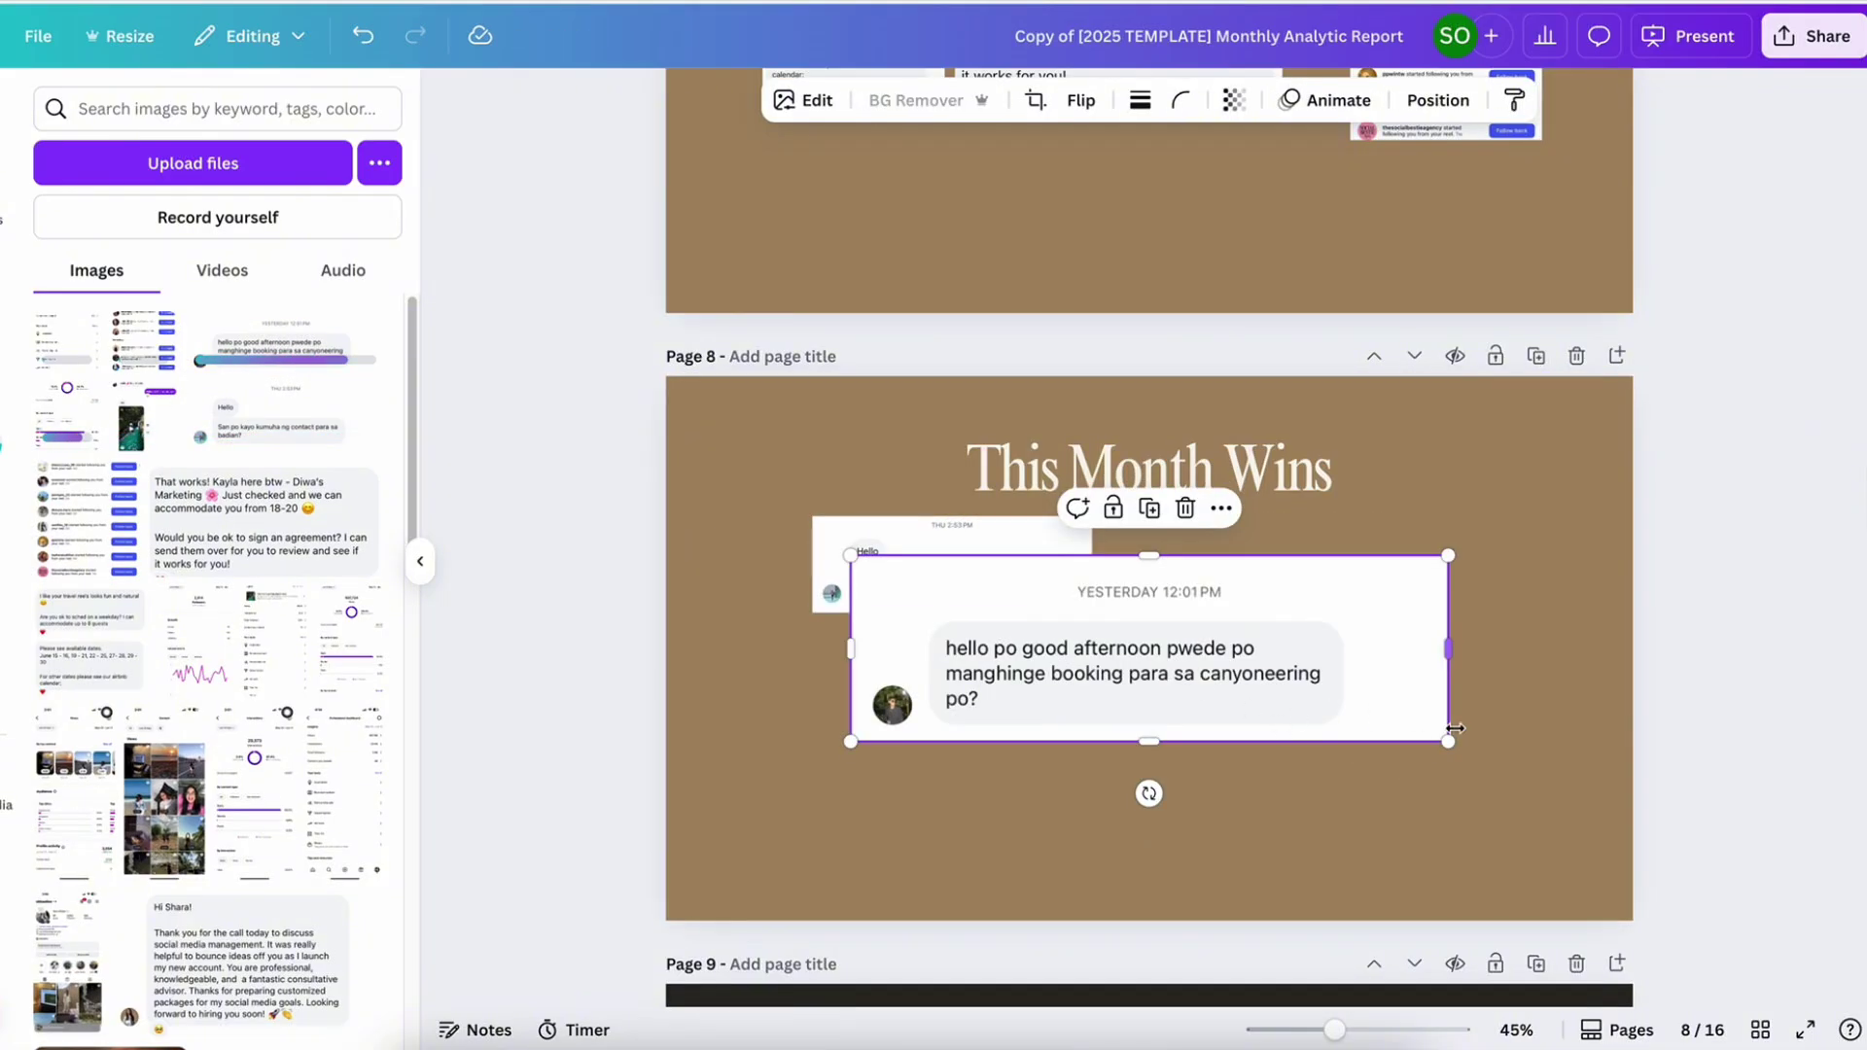
{"action": "left_click_drag", "start_coordinate": [1446, 746], "coordinate": [1159, 637]}
{"action": "left_click_drag", "start_coordinate": [1069, 587], "coordinate": [1023, 662]}
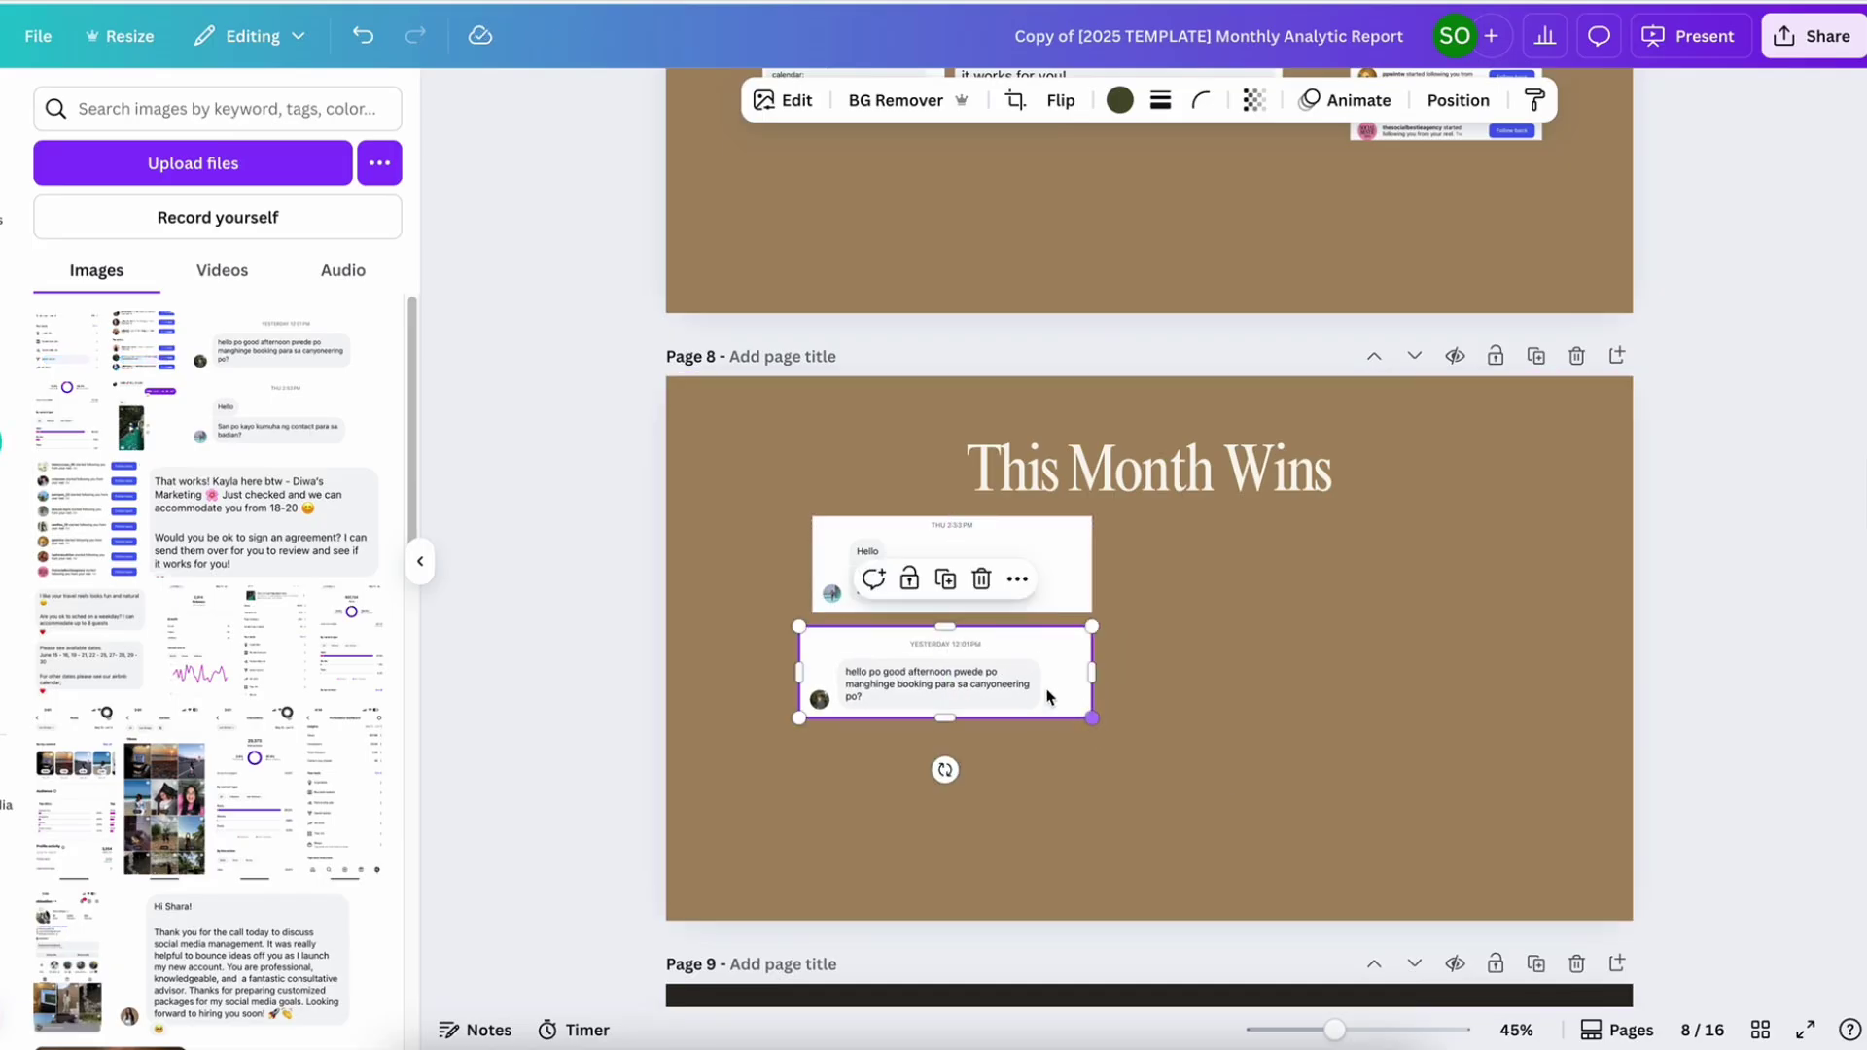
{"action": "key", "text": "Escape"}
Add the "how to book" conversation screenshot to page 8, scale it down and place it to the right of the inquiries
{"action": "left_click", "coordinate": [141, 449]}
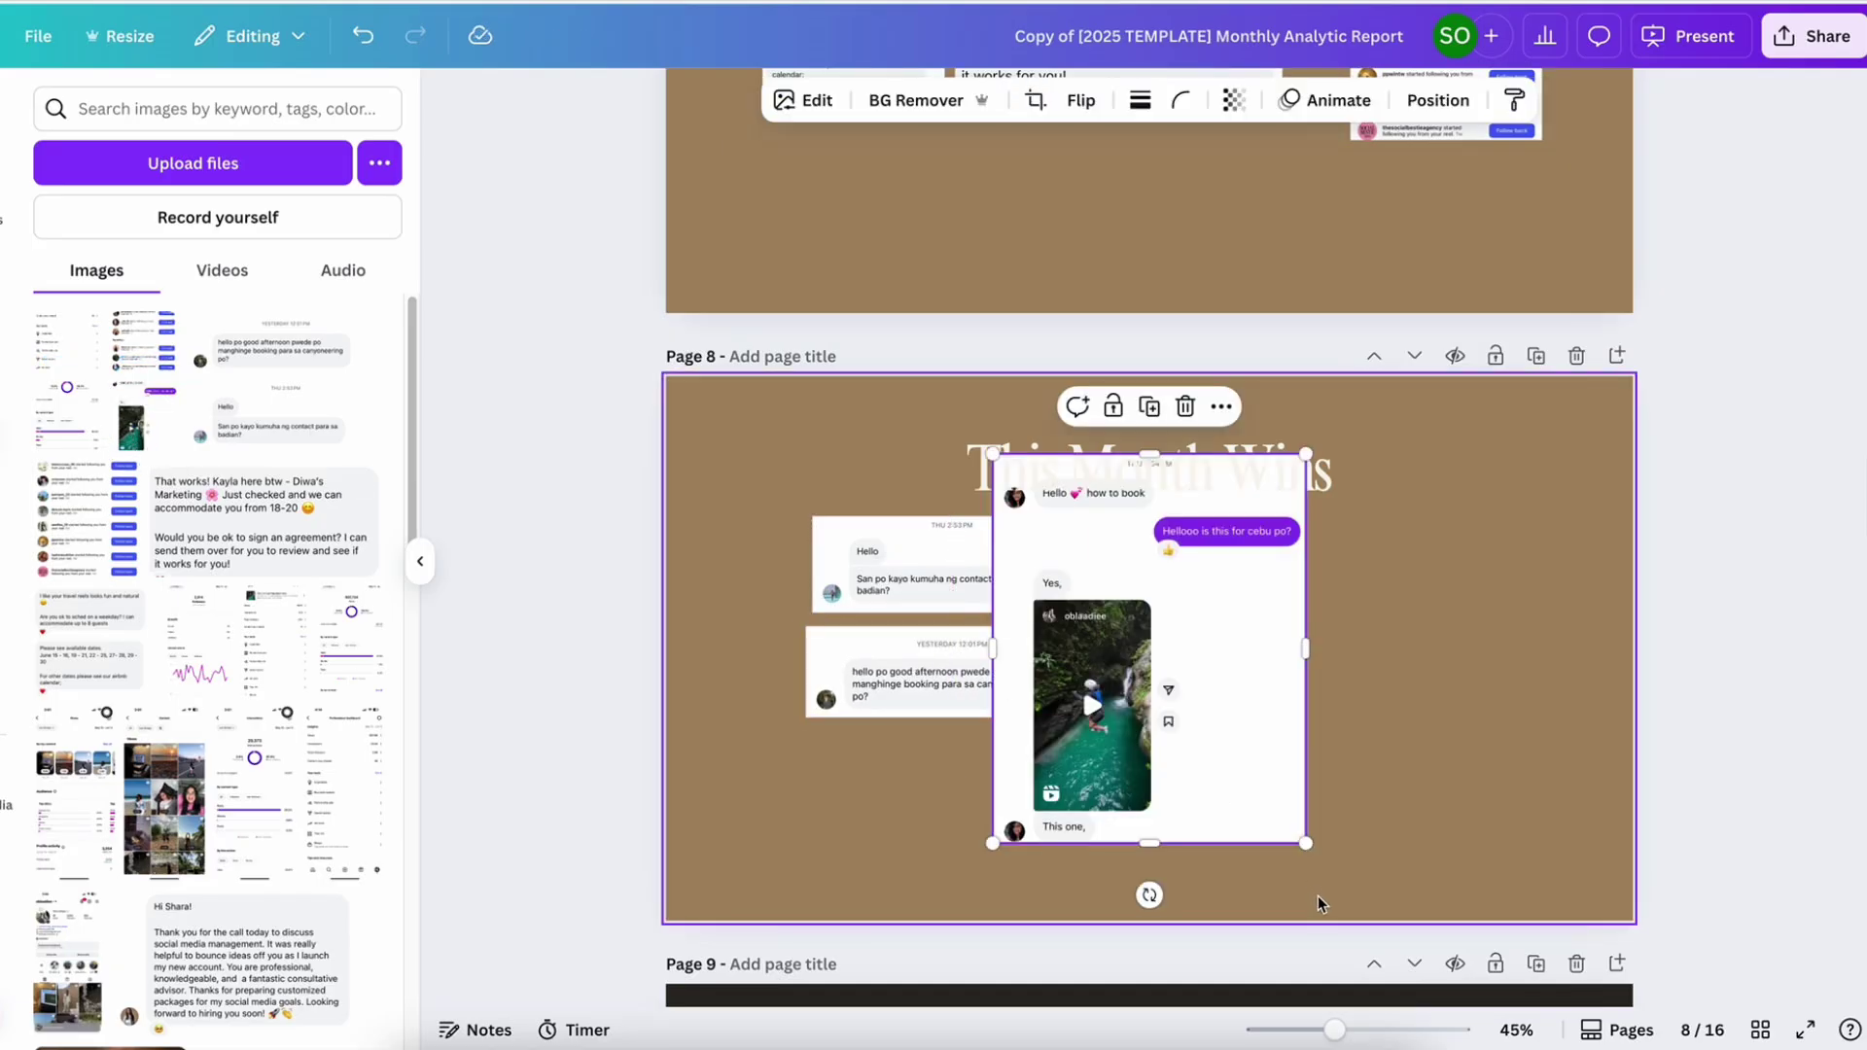
{"action": "left_click_drag", "start_coordinate": [1191, 768], "coordinate": [1317, 819]}
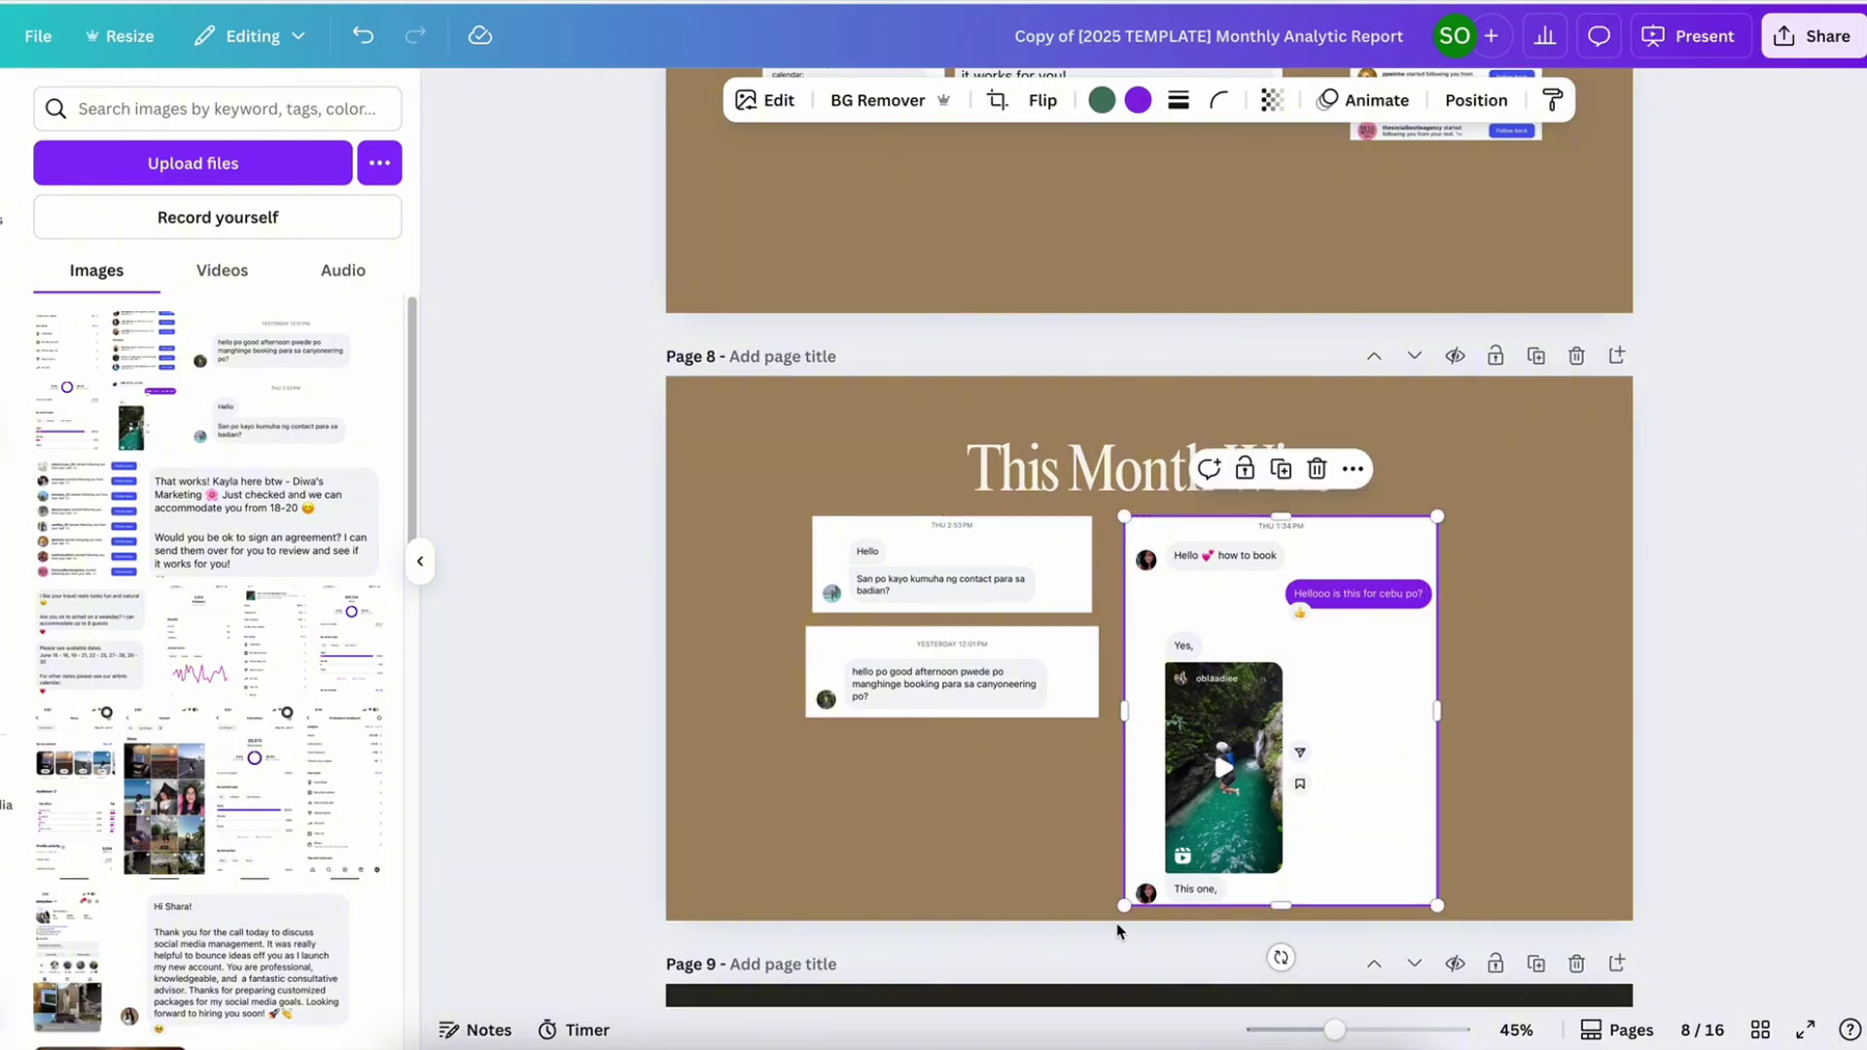
{"action": "left_click_drag", "start_coordinate": [1122, 903], "coordinate": [1184, 824]}
{"action": "left_click_drag", "start_coordinate": [1293, 680], "coordinate": [1216, 681]}
Match the canyoneering inquiry's width to the one above and move the "how to book" conversation closer to both
{"action": "left_click", "coordinate": [1030, 700]}
{"action": "left_click_drag", "start_coordinate": [1030, 700], "coordinate": [1008, 699]}
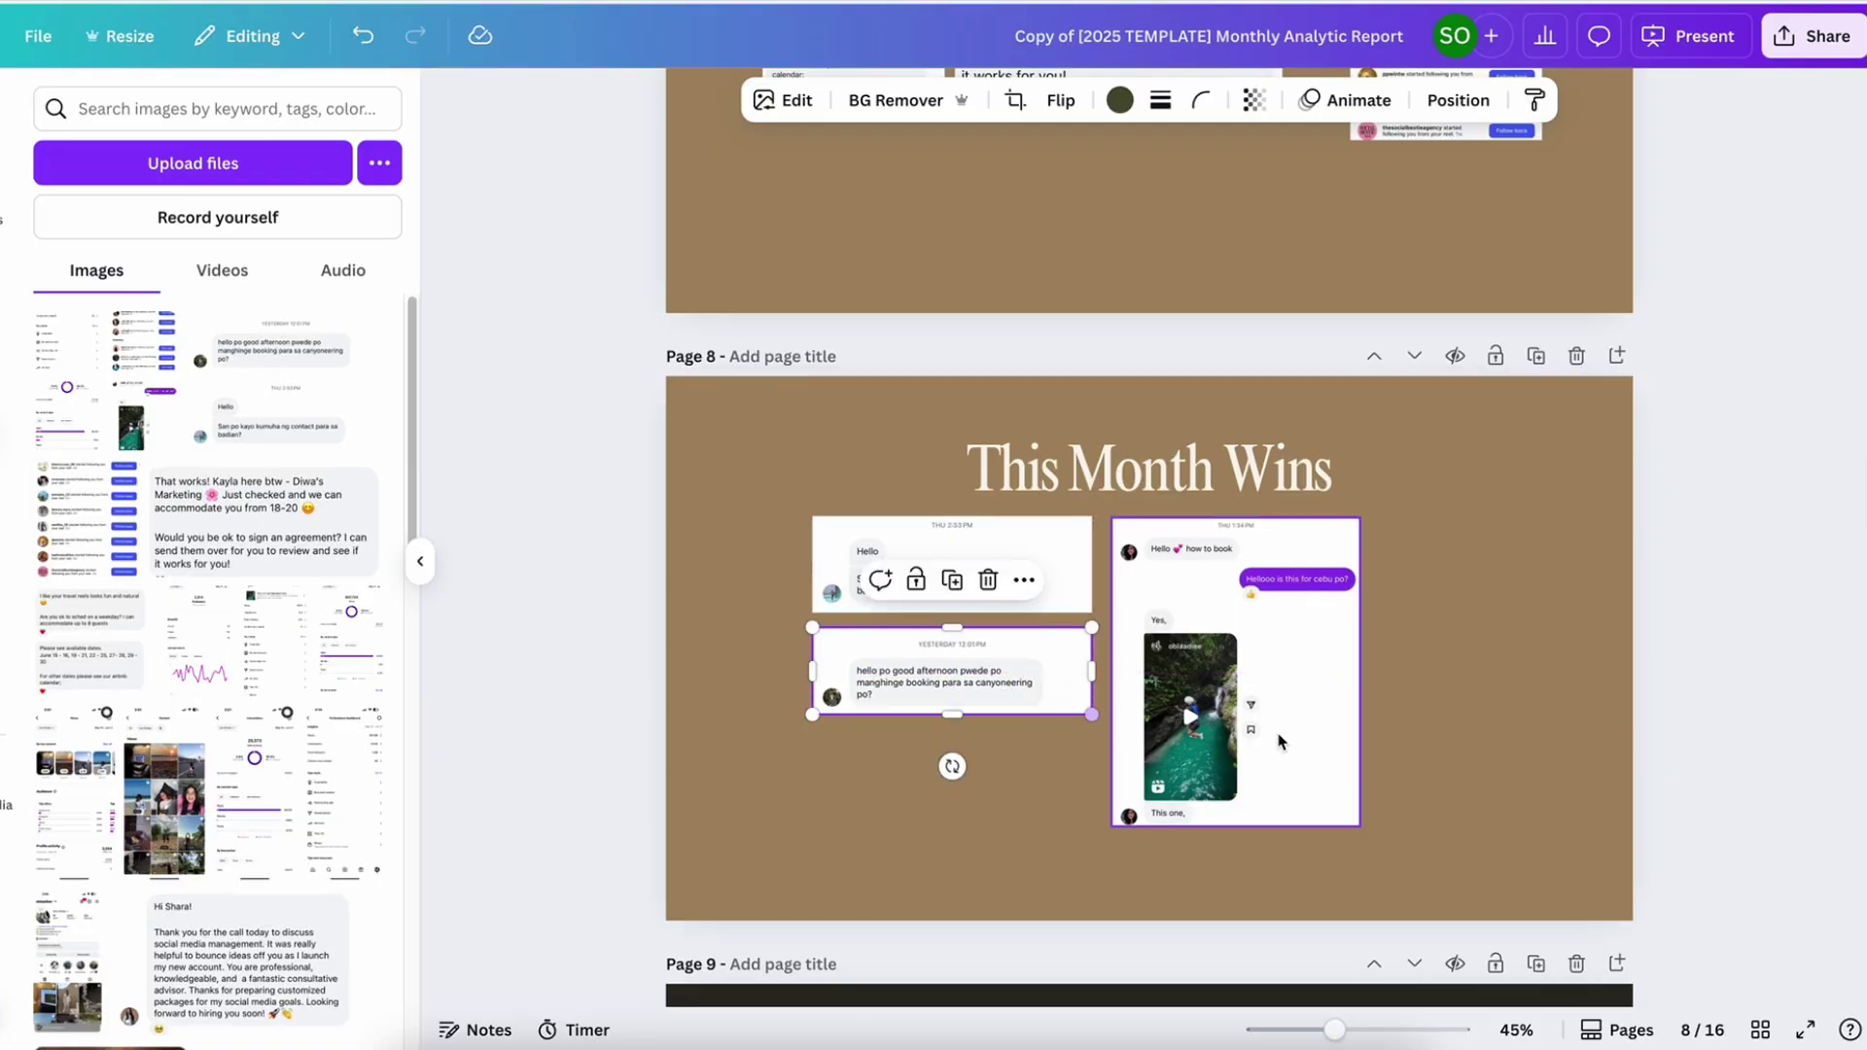
{"action": "left_click_drag", "start_coordinate": [1265, 733], "coordinate": [1254, 733]}
{"action": "left_click", "coordinate": [1429, 767]}
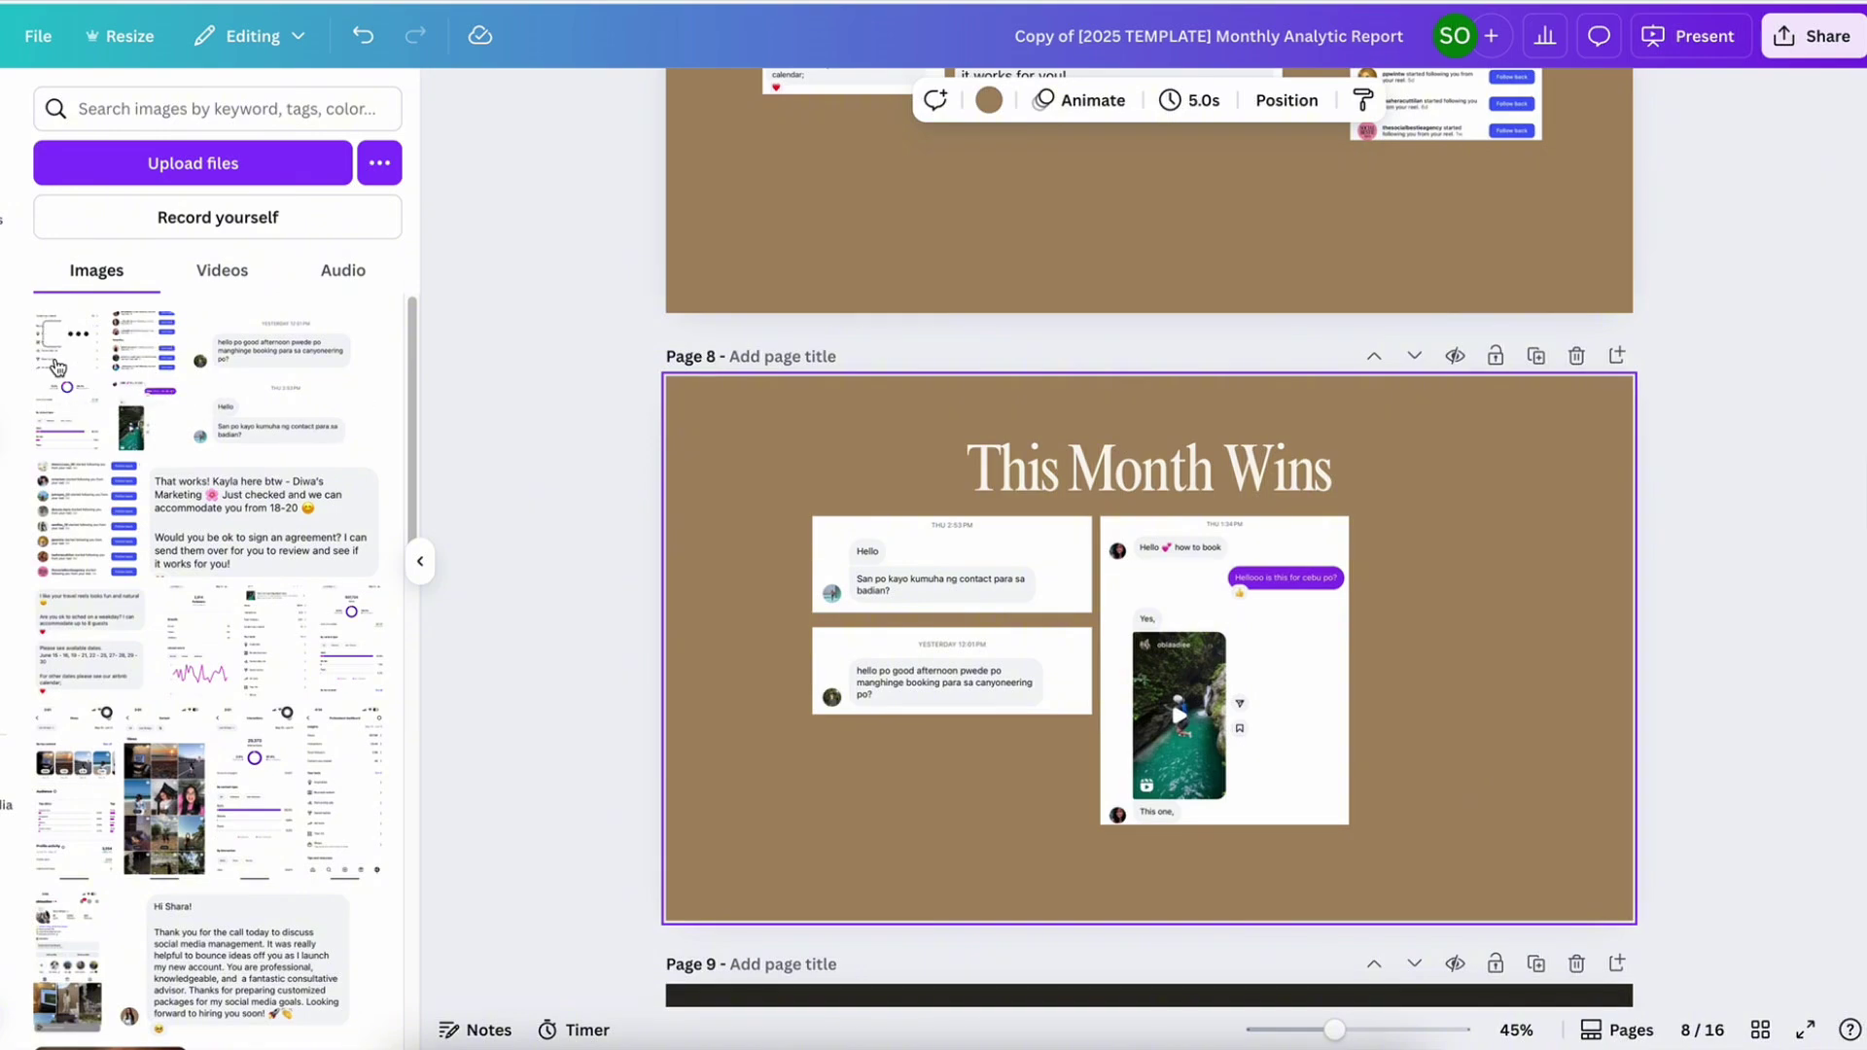
Add the last-30-days Views screenshot to page 8, crop it to its upper part, and size it beside the conversation
{"action": "left_click_drag", "start_coordinate": [59, 377], "coordinate": [1491, 739]}
{"action": "left_click_drag", "start_coordinate": [1470, 878], "coordinate": [1479, 647]}
{"action": "left_click_drag", "start_coordinate": [1470, 468], "coordinate": [1471, 496]}
{"action": "left_click_drag", "start_coordinate": [1467, 564], "coordinate": [1460, 595]}
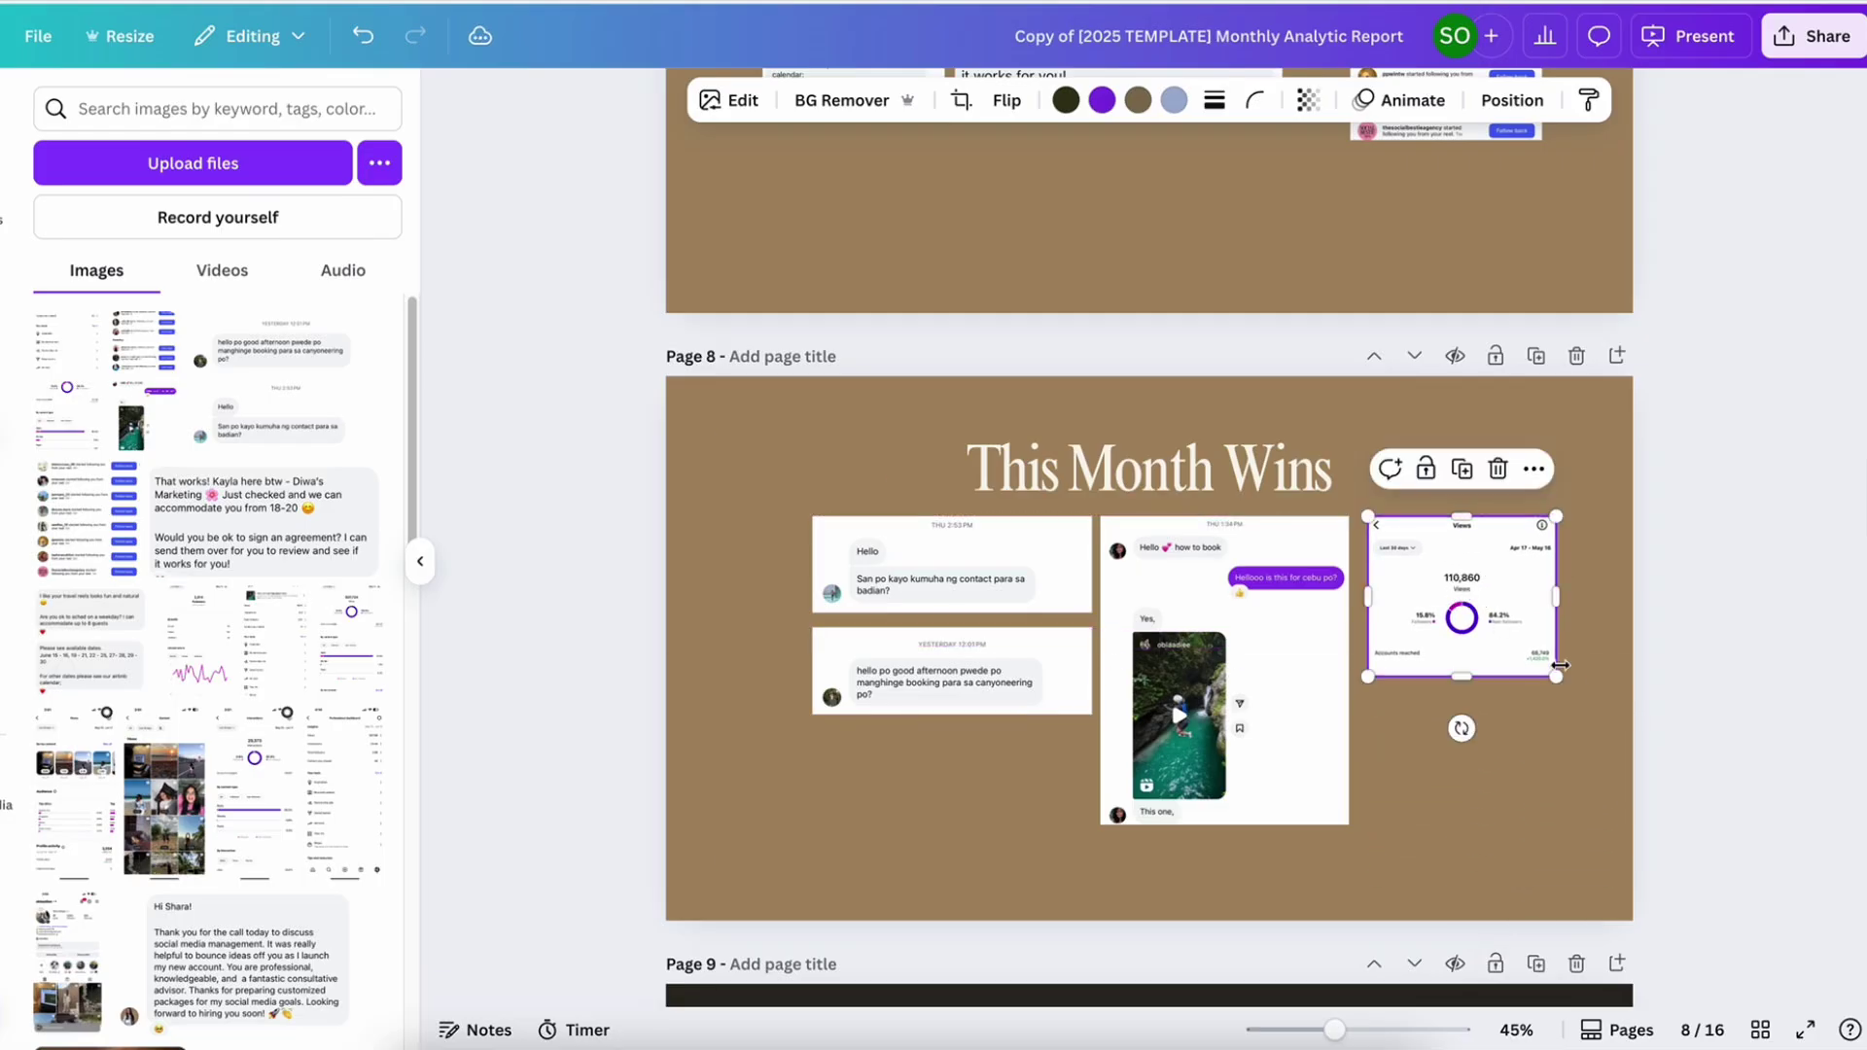
{"action": "left_click_drag", "start_coordinate": [1557, 678], "coordinate": [1608, 730]}
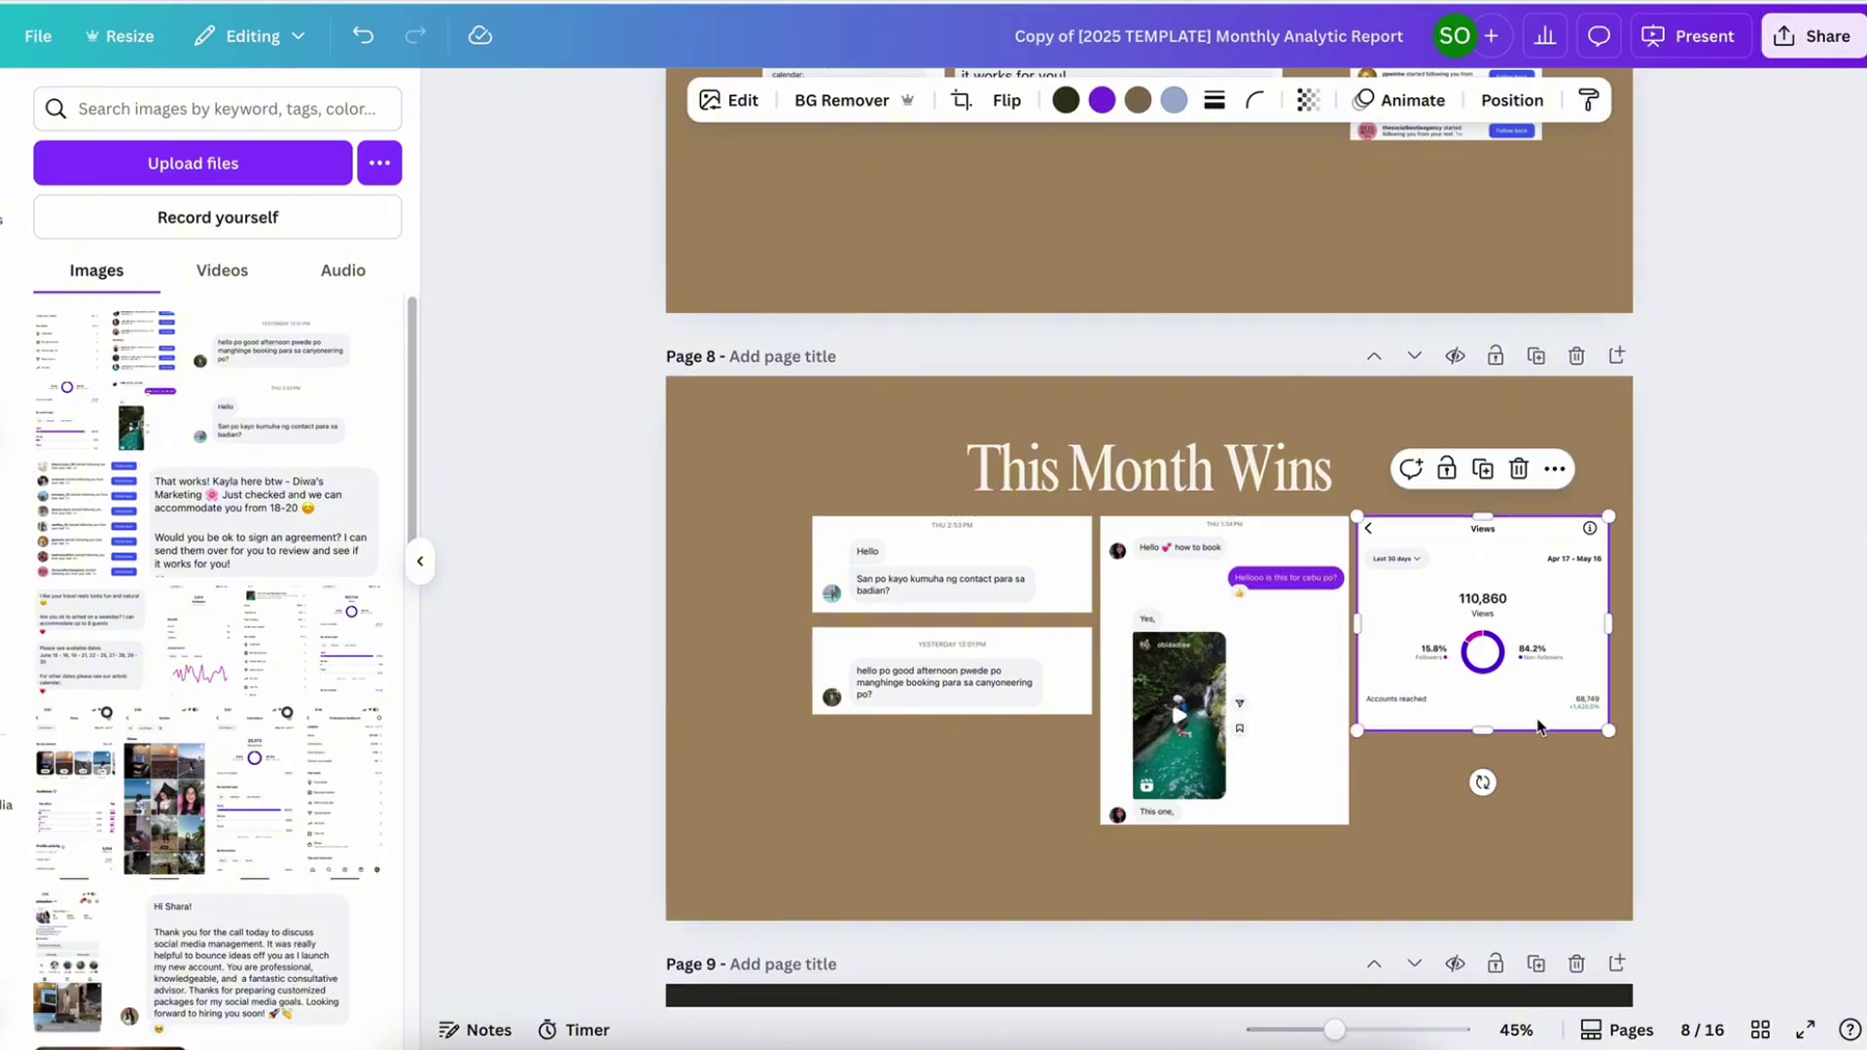
Select all four screenshots on page 8 and shift them left together to centre them under the title
{"action": "left_click", "coordinate": [1495, 803]}
{"action": "left_click_drag", "start_coordinate": [1496, 803], "coordinate": [807, 511]}
{"action": "left_click_drag", "start_coordinate": [1242, 659], "coordinate": [1198, 666]}
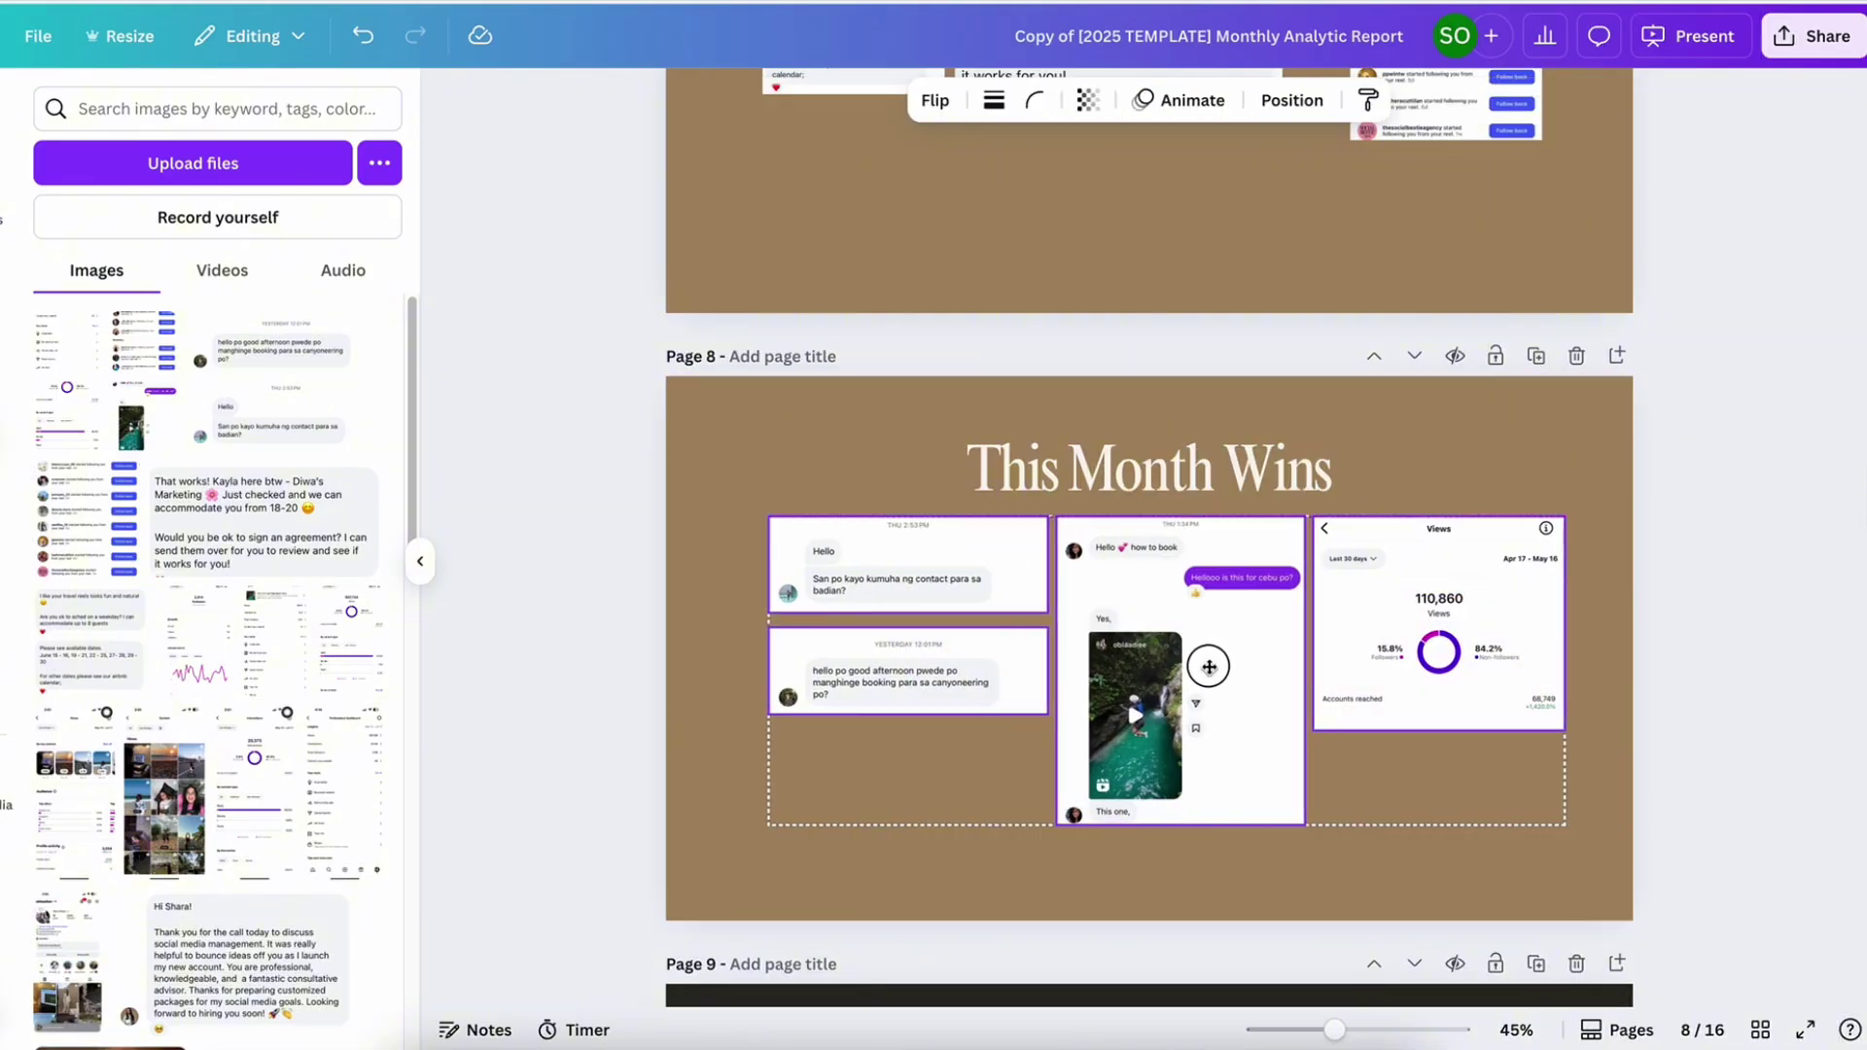
{"action": "left_click", "coordinate": [1685, 829]}
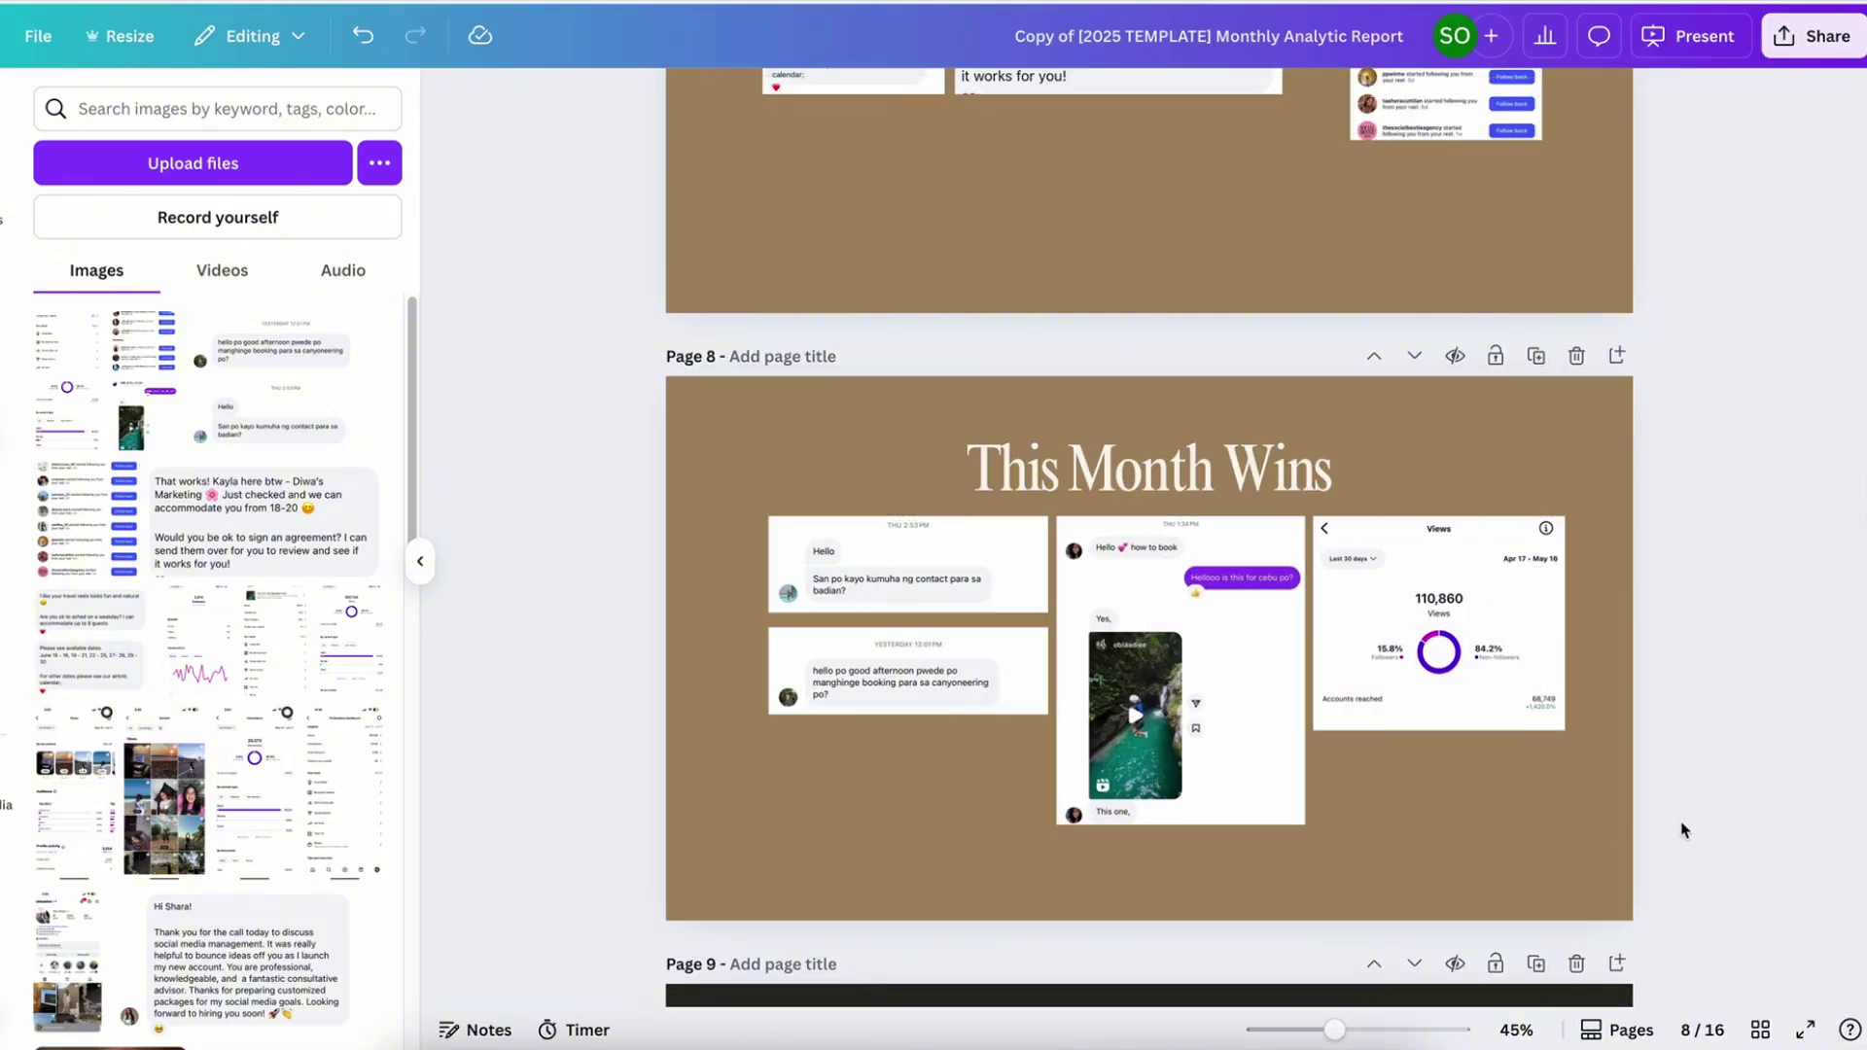
Nudge page 7's middle message screenshot slightly right to even out the spacing between the screenshots
{"action": "left_click", "coordinate": [429, 571]}
{"action": "scroll", "coordinate": [1536, 824], "scroll_direction": "up", "scroll_amount": 4}
{"action": "left_click", "coordinate": [929, 459]}
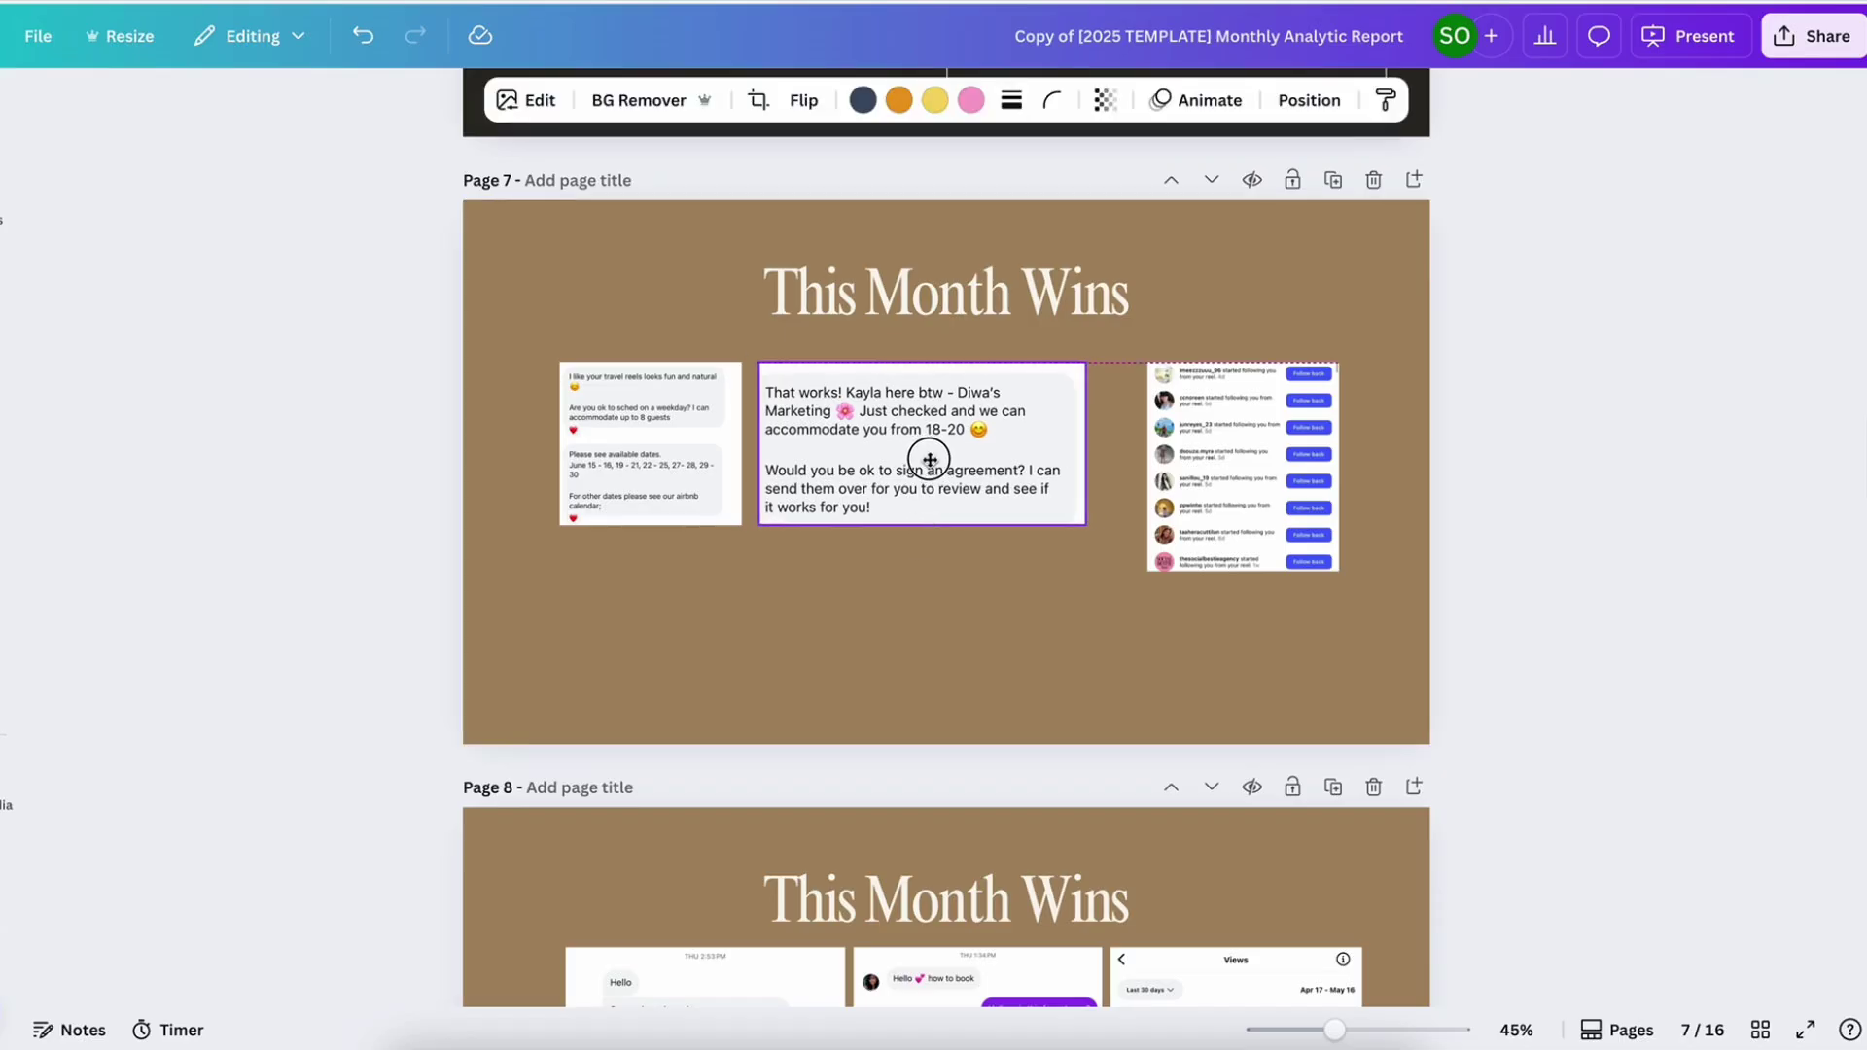
{"action": "left_click_drag", "start_coordinate": [929, 459], "coordinate": [943, 458]}
Copy the insights paragraphs from the page 6 low performing content and paste them on page 7, centred lower on the page
{"action": "scroll", "coordinate": [1479, 825], "scroll_direction": "up", "scroll_amount": 5}
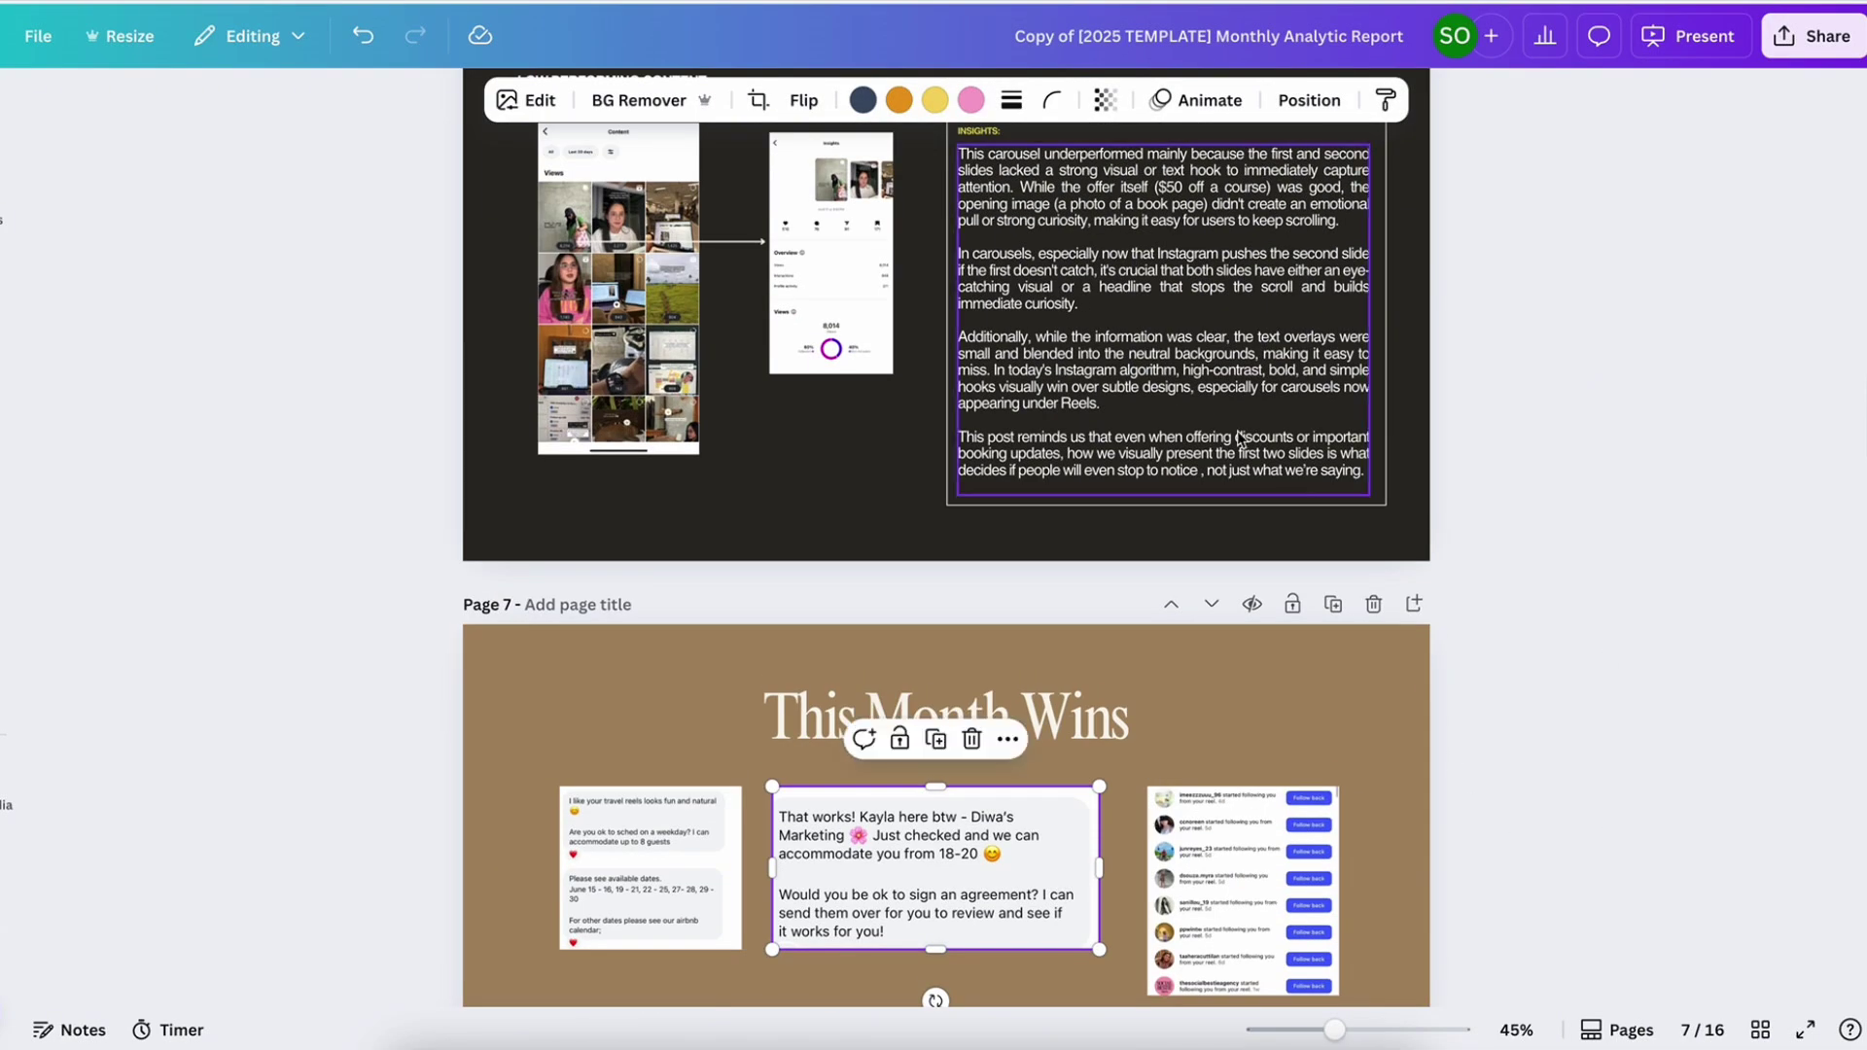
{"action": "left_click", "coordinate": [1240, 437]}
{"action": "scroll", "coordinate": [1469, 921], "scroll_direction": "down", "scroll_amount": 5}
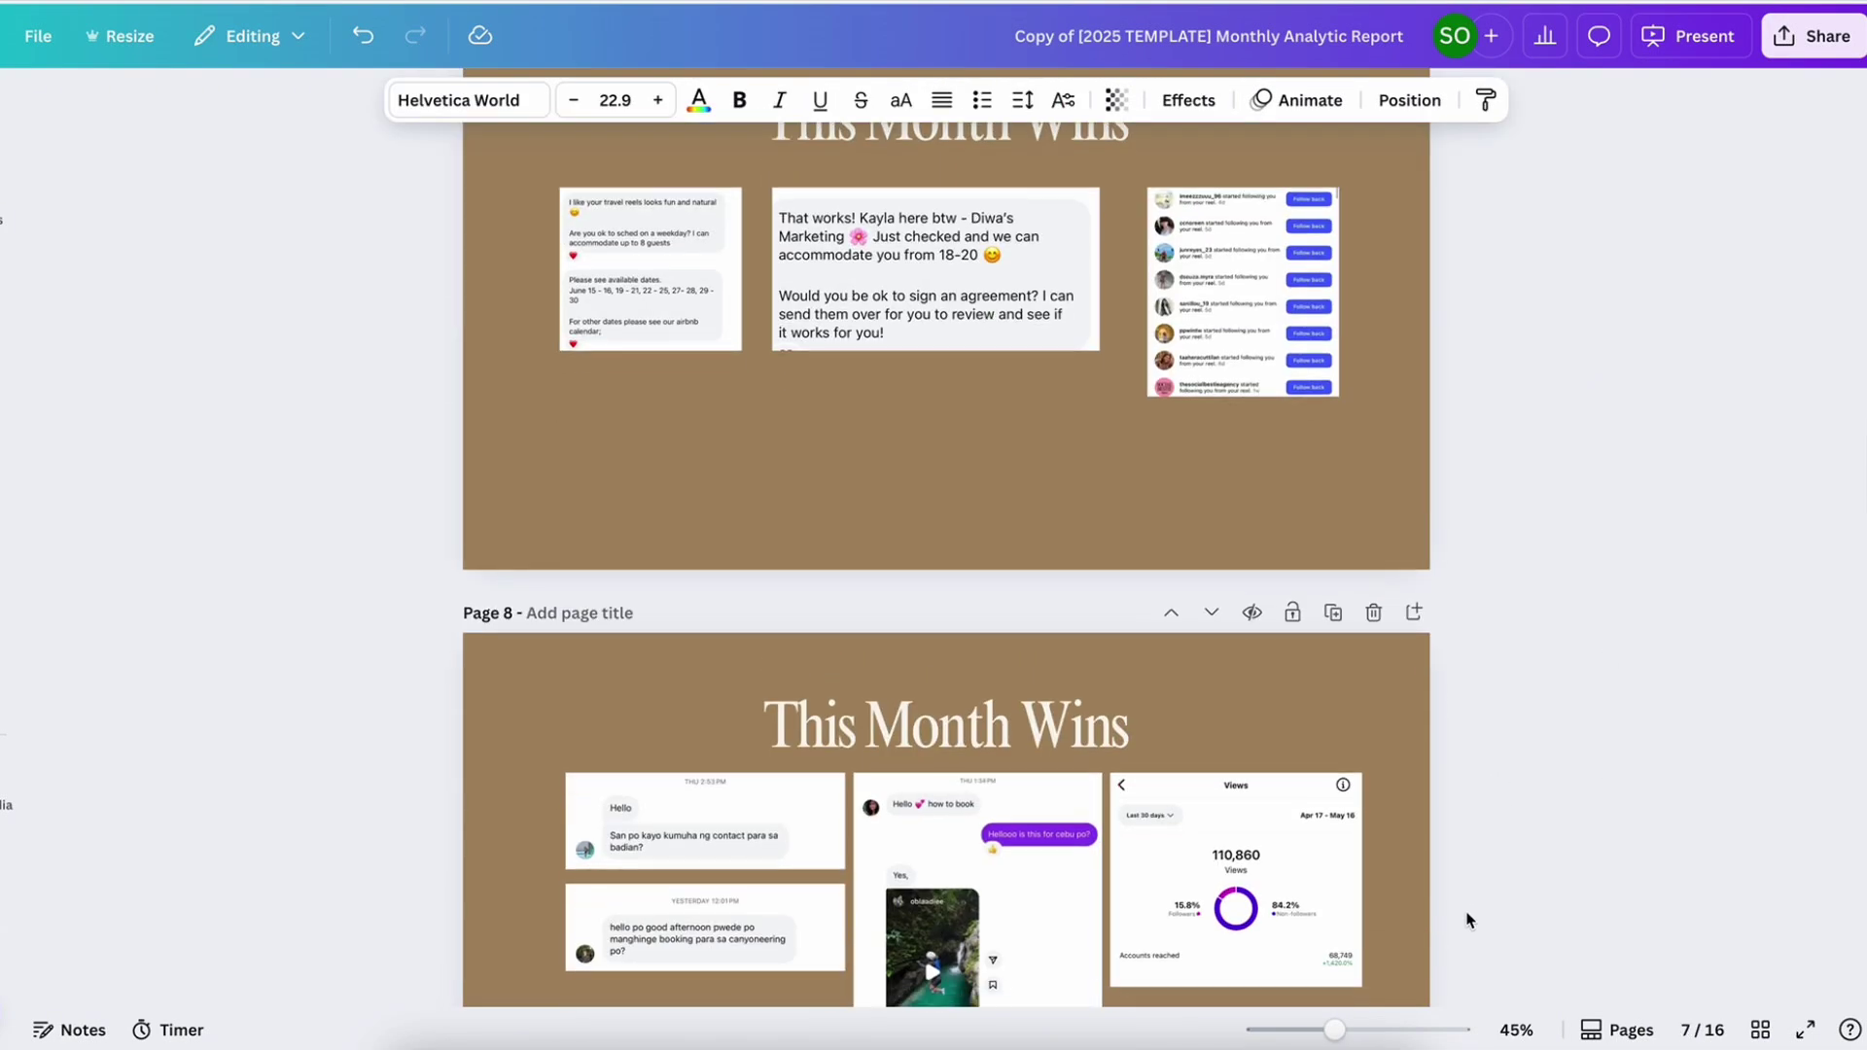
{"action": "left_click", "coordinate": [1591, 749]}
{"action": "scroll", "coordinate": [1572, 840], "scroll_direction": "up", "scroll_amount": 5}
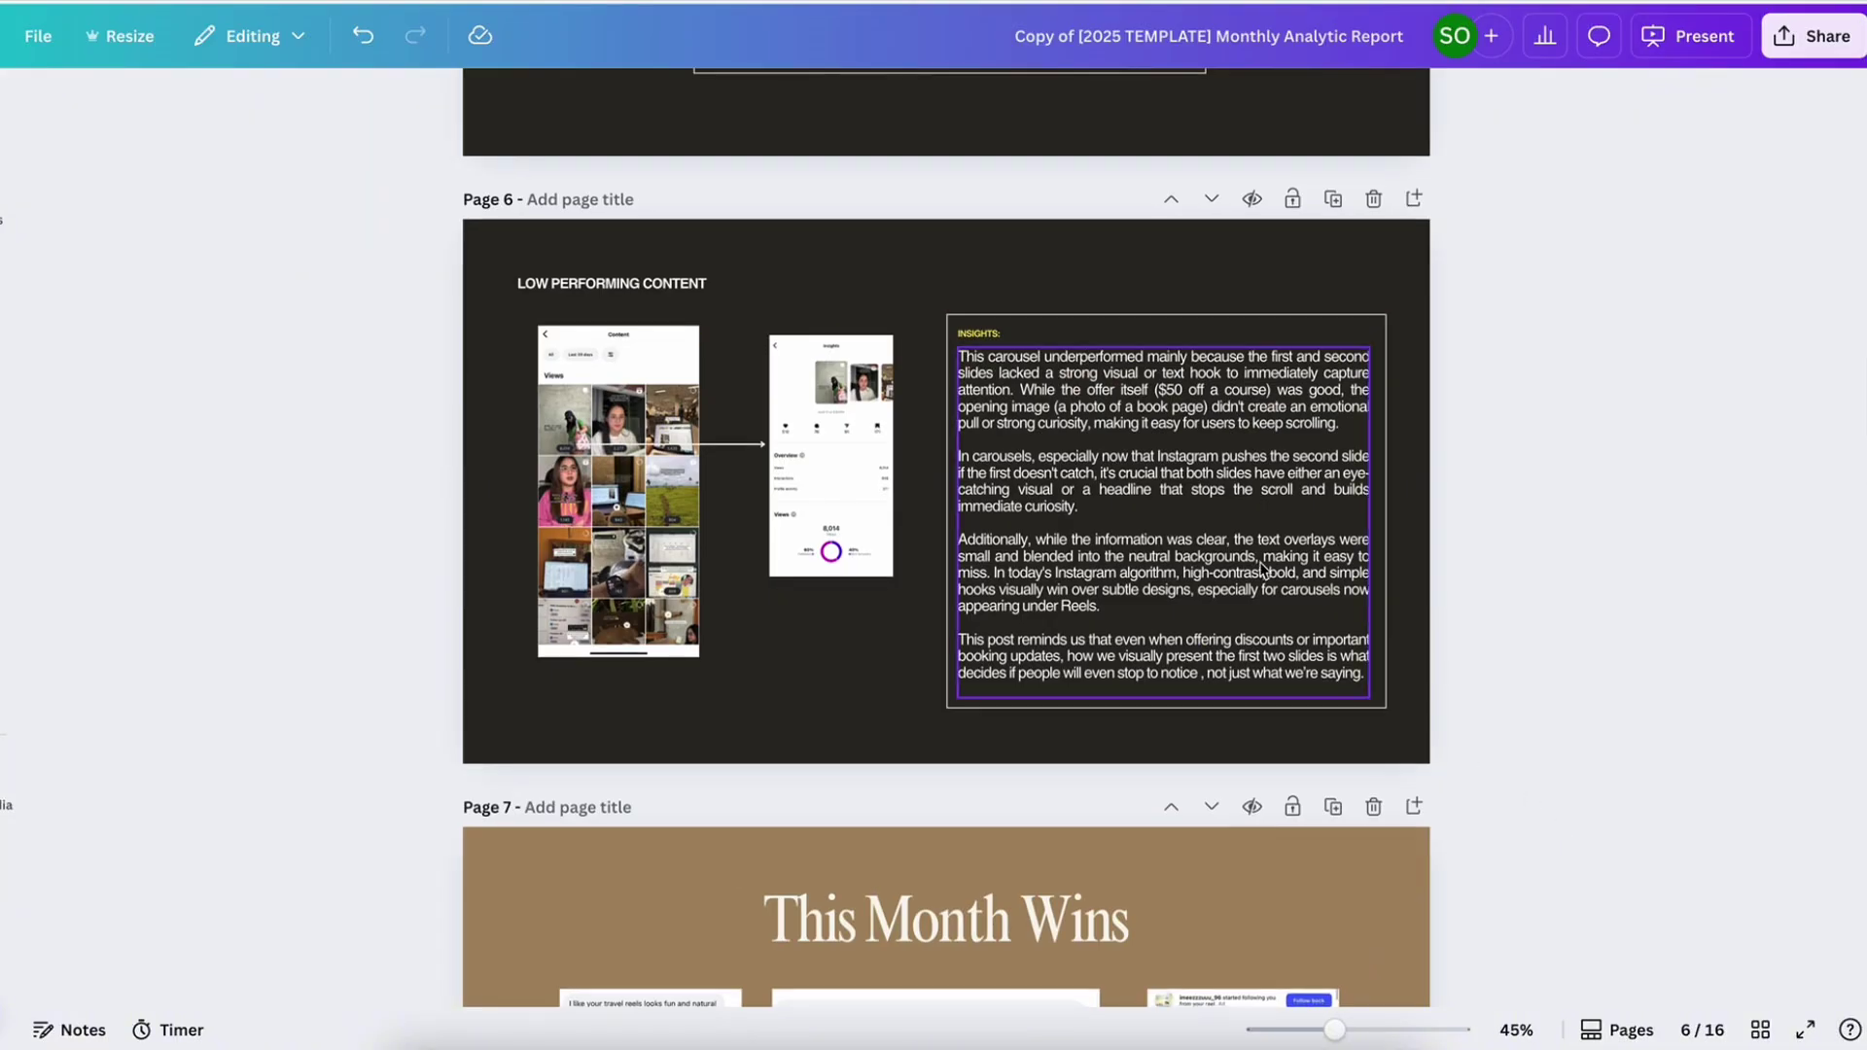
{"action": "left_click", "coordinate": [1237, 554]}
{"action": "scroll", "coordinate": [1230, 662], "scroll_direction": "down", "scroll_amount": 5}
{"action": "left_click", "coordinate": [1281, 627]}
{"action": "key", "text": "ctrl+v"}
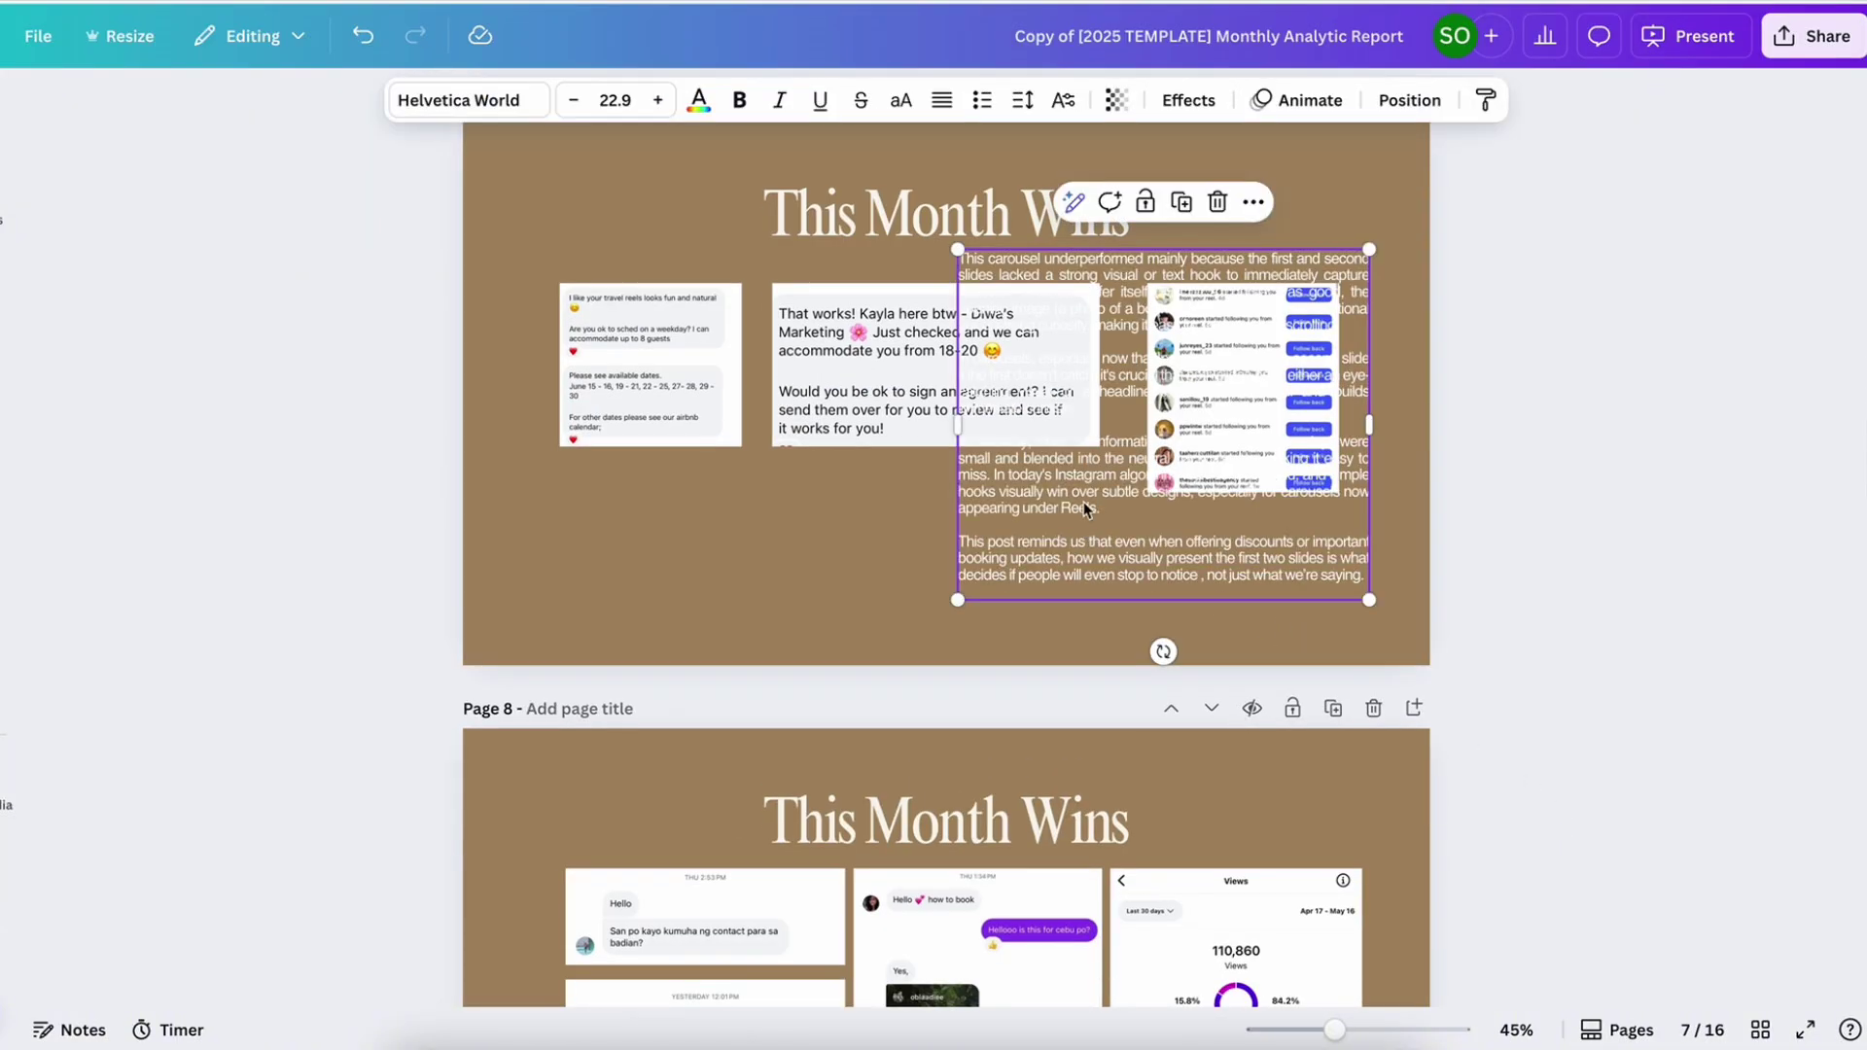
{"action": "left_click_drag", "start_coordinate": [1281, 627], "coordinate": [1009, 688]}
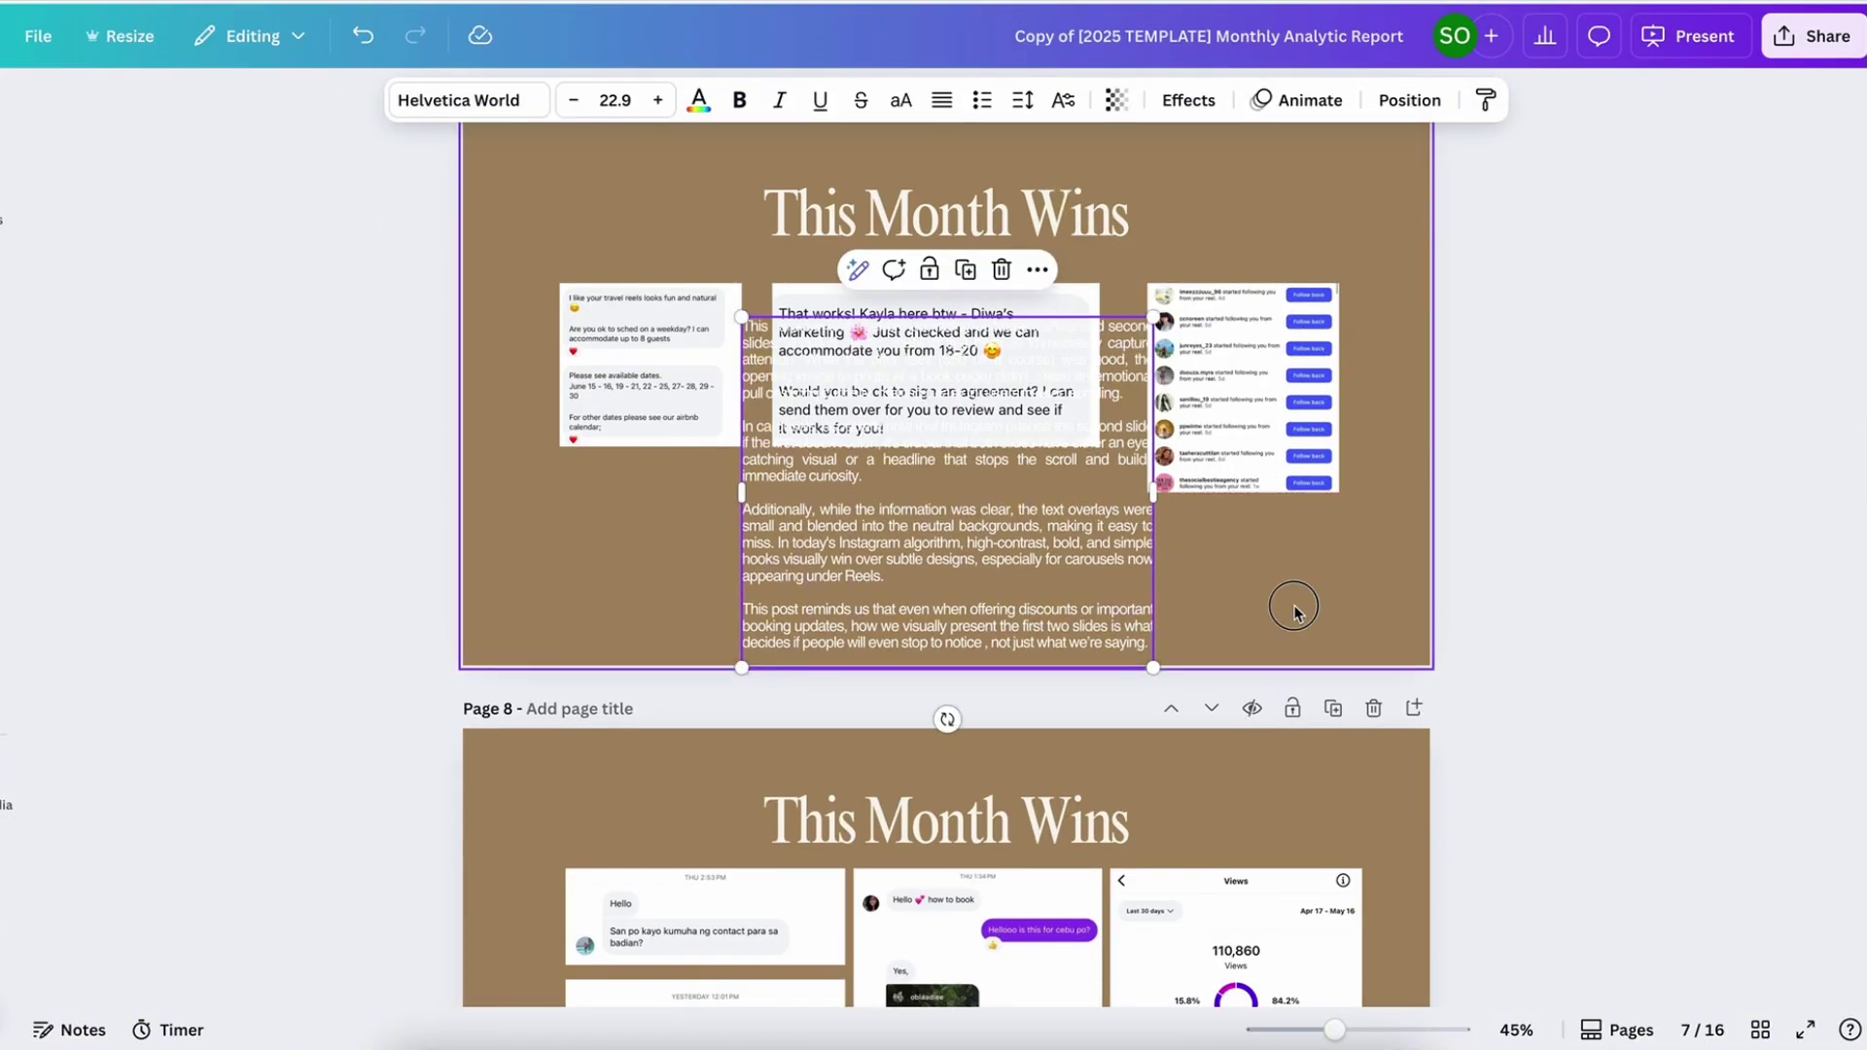
Trim the pasted insights text on page 7 to its first paragraph by deleting the other three paragraphs
{"action": "triple_click", "coordinate": [846, 550]}
{"action": "left_click", "coordinate": [844, 559]}
{"action": "triple_click", "coordinate": [1027, 642]}
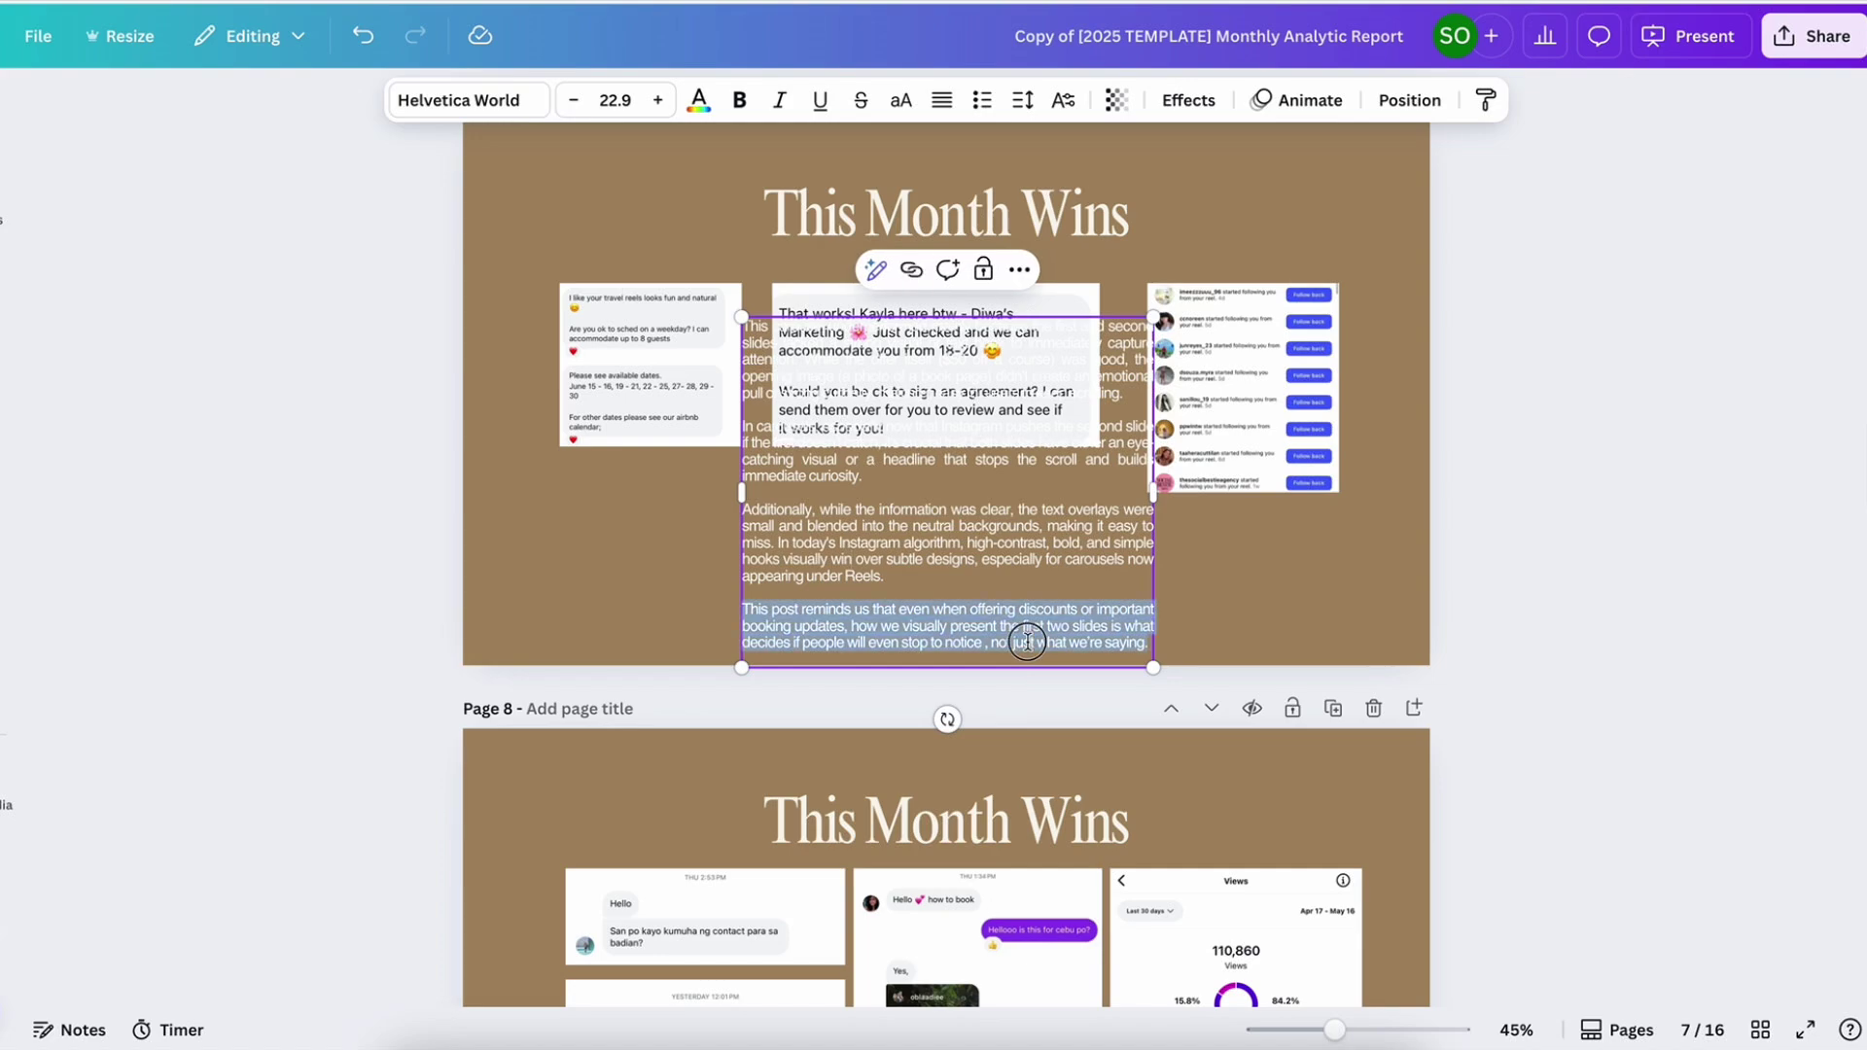
{"action": "key", "text": "BackSpace"}
{"action": "left_click", "coordinate": [853, 540]}
{"action": "key", "text": "BackSpace"}
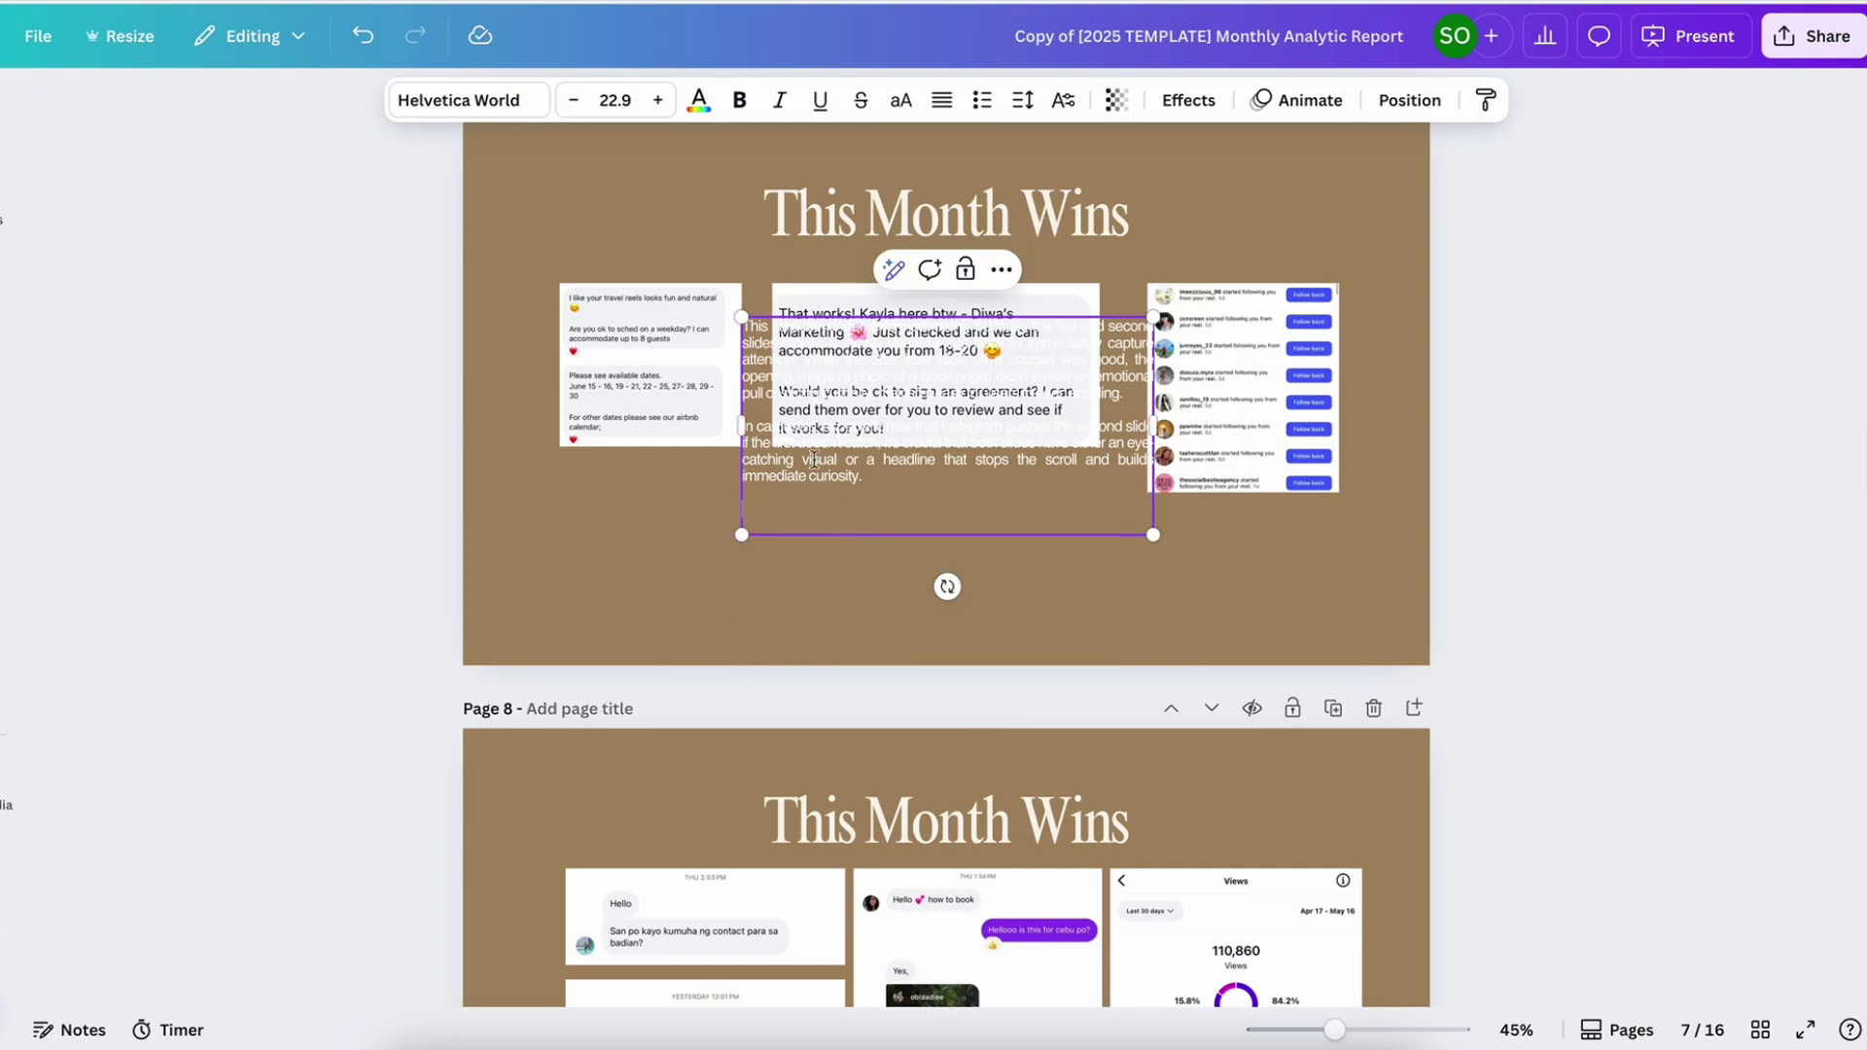
{"action": "triple_click", "coordinate": [813, 458]}
{"action": "key", "text": "BackSpace"}
{"action": "left_click", "coordinate": [996, 535]}
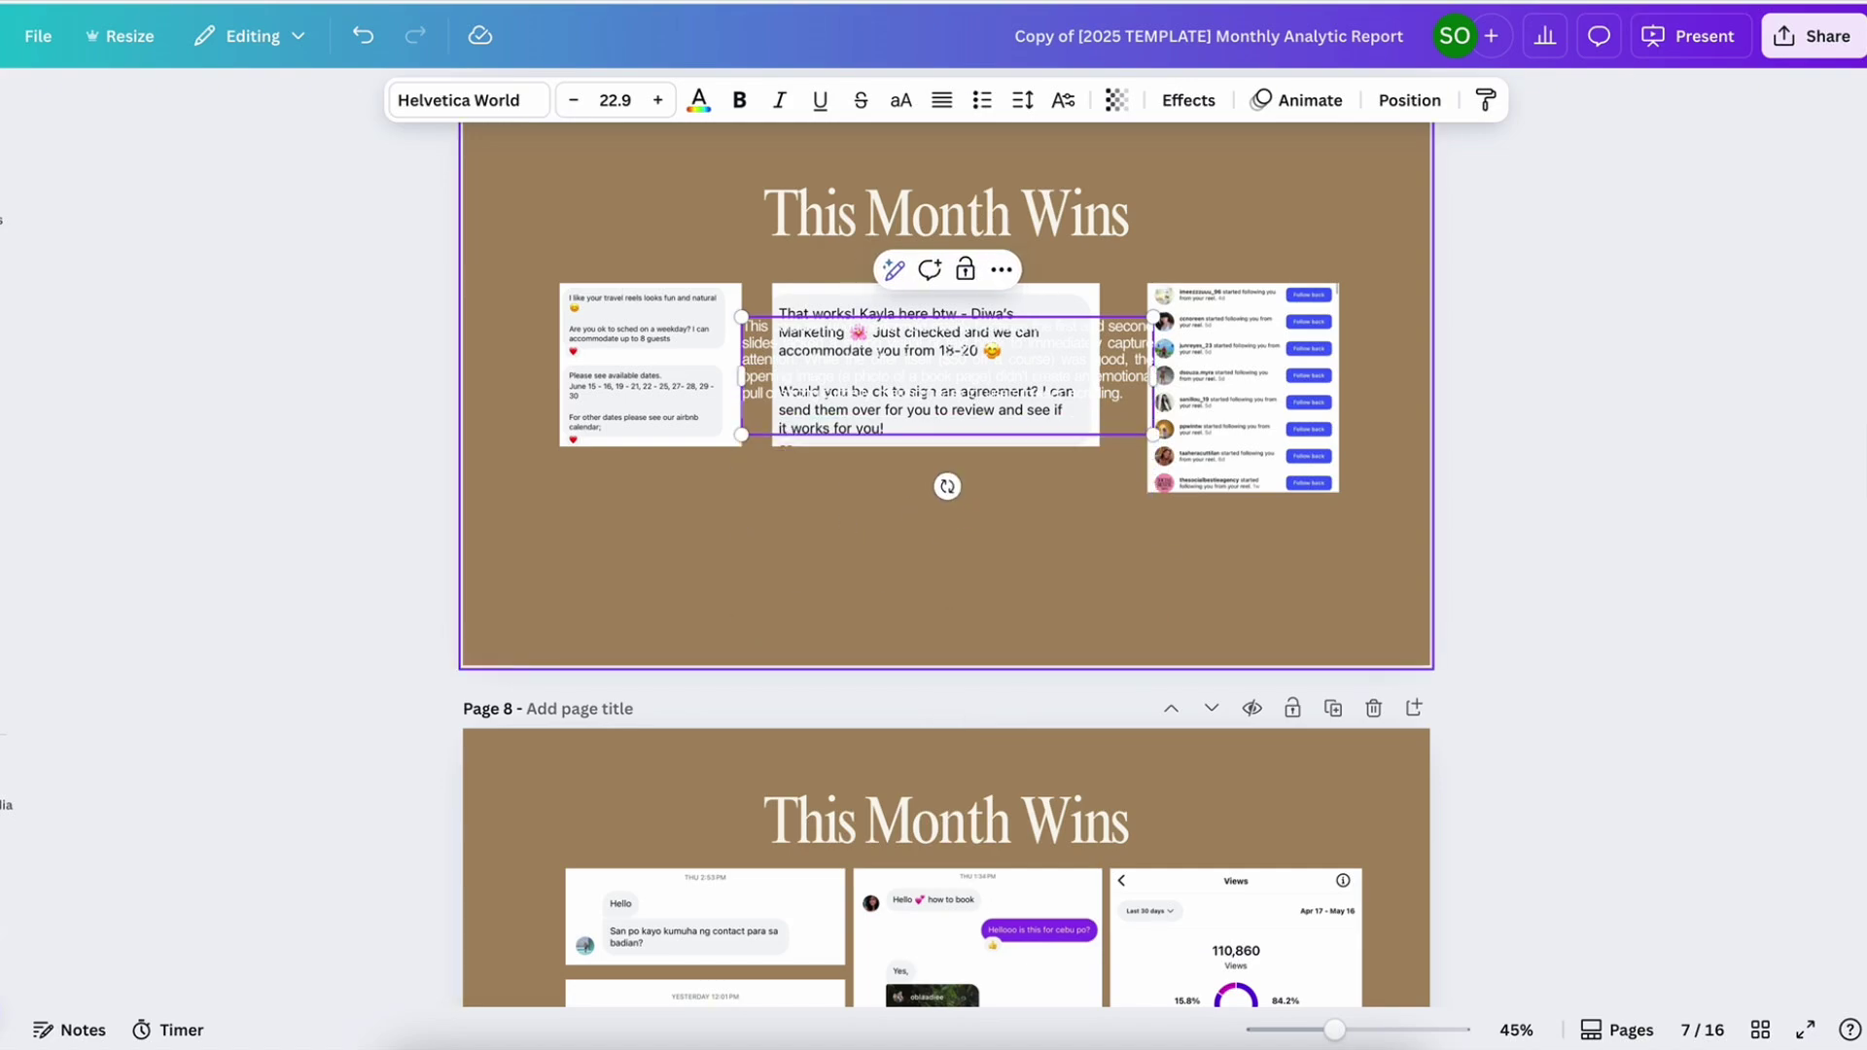
Move the paragraph beneath the left and middle screenshots on page 7 and enlarge it slightly, to a font size of about 23.7
{"action": "left_click_drag", "start_coordinate": [1011, 392], "coordinate": [834, 544]}
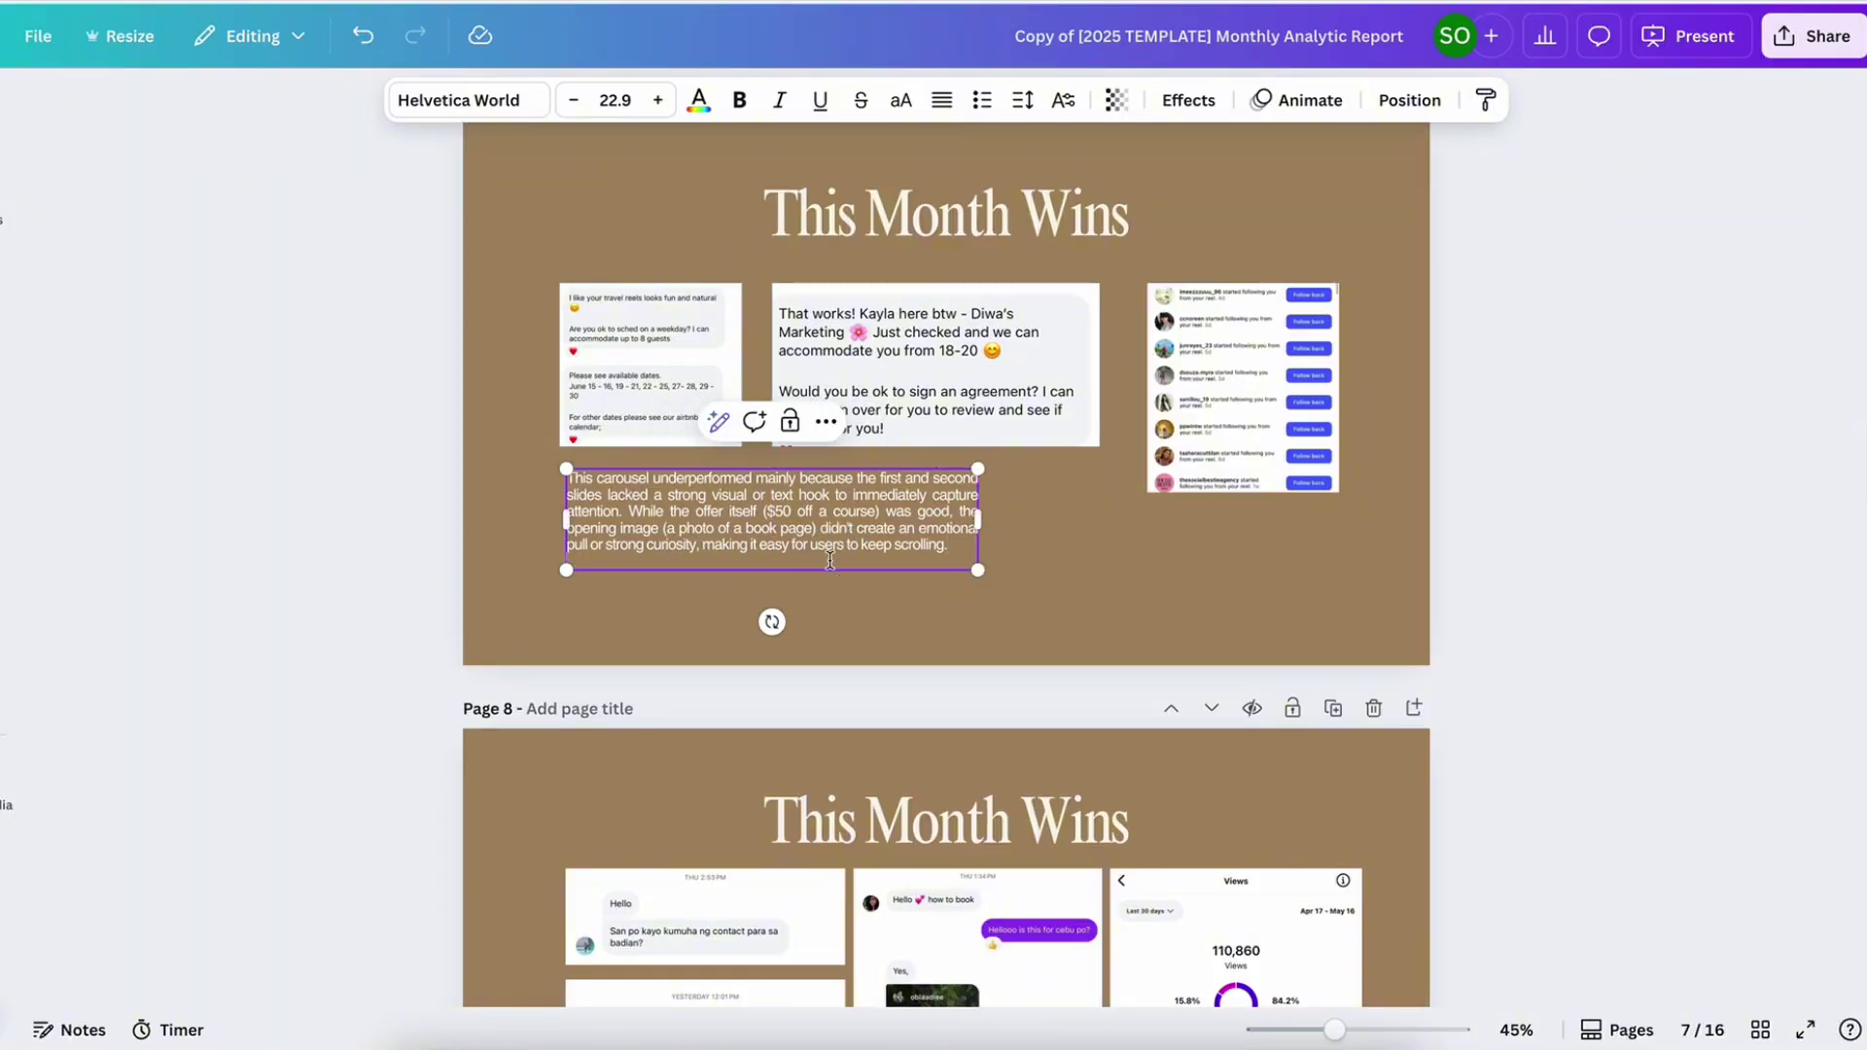
{"action": "left_click", "coordinate": [1071, 613]}
{"action": "left_click", "coordinate": [904, 547]}
{"action": "left_click_drag", "start_coordinate": [904, 548], "coordinate": [986, 556]}
Copy the paragraph to page 8, narrow it to the width of the two stacked message screenshots and align it directly beneath them
{"action": "left_click_drag", "start_coordinate": [844, 530], "coordinate": [792, 675]}
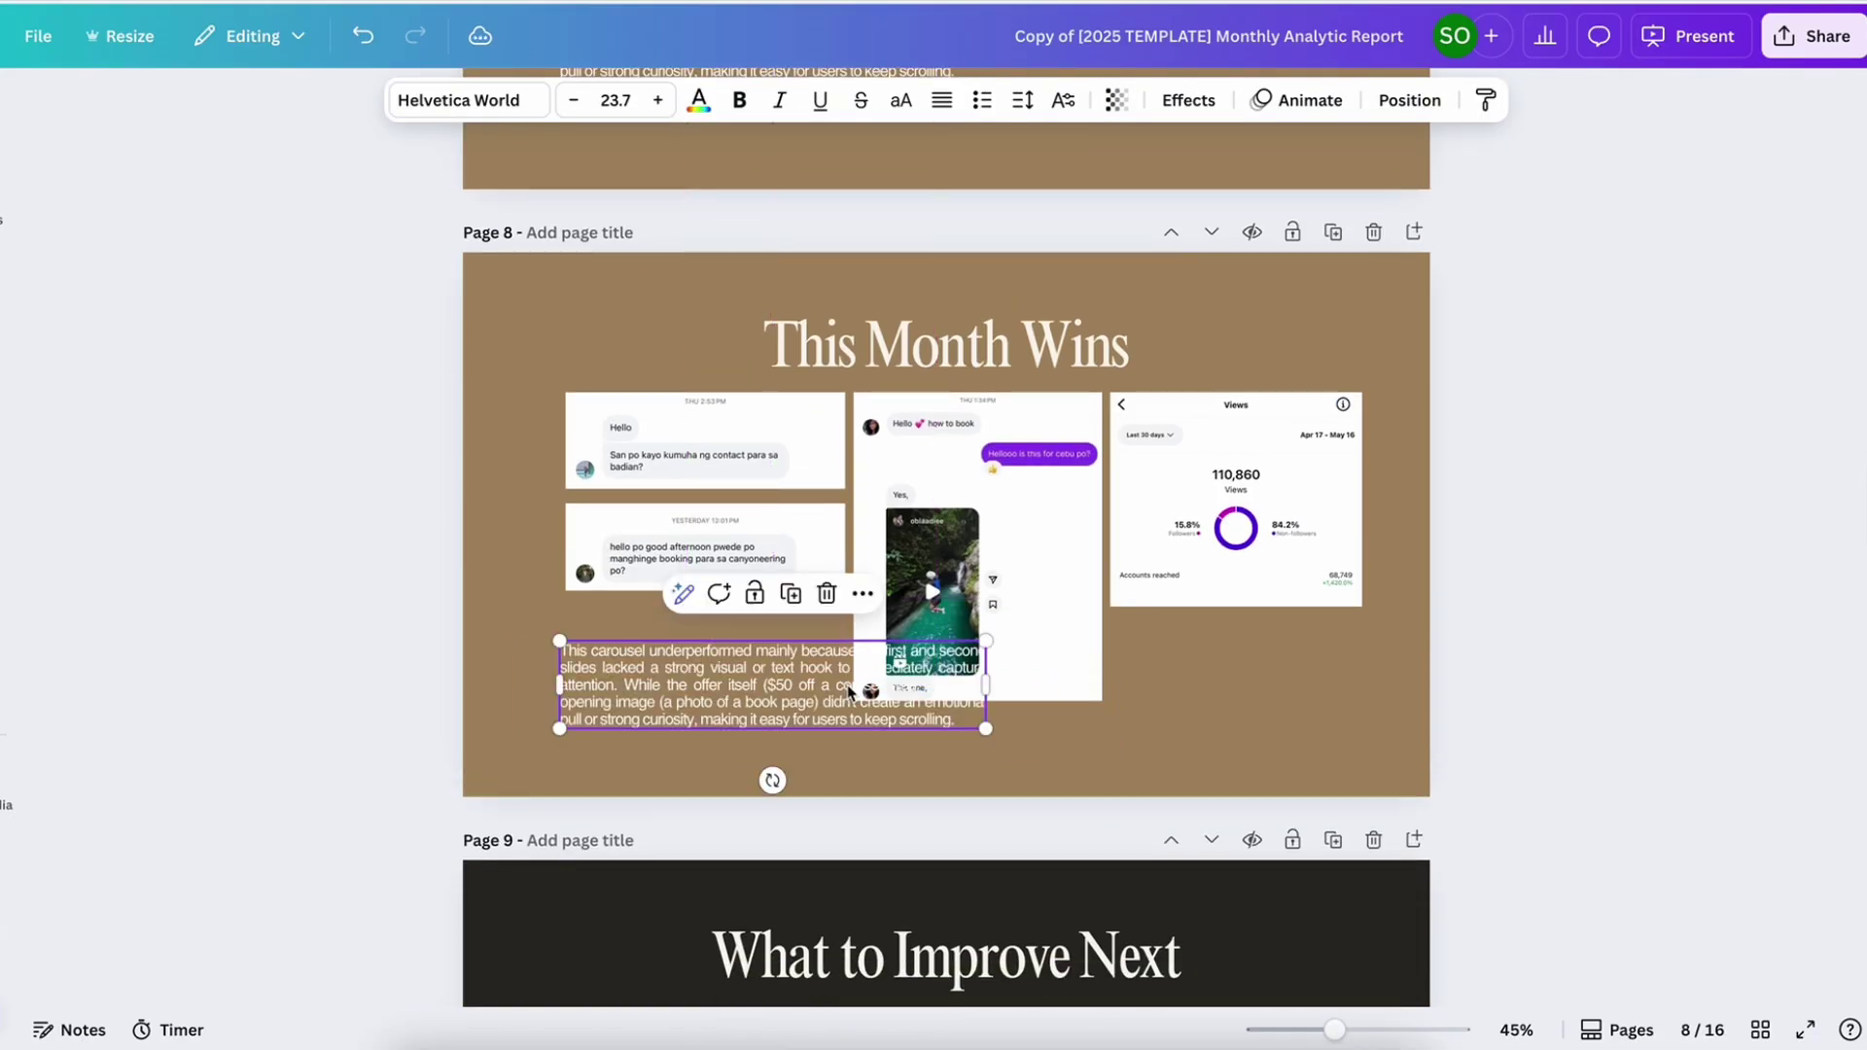
{"action": "left_click_drag", "start_coordinate": [994, 691], "coordinate": [854, 671]}
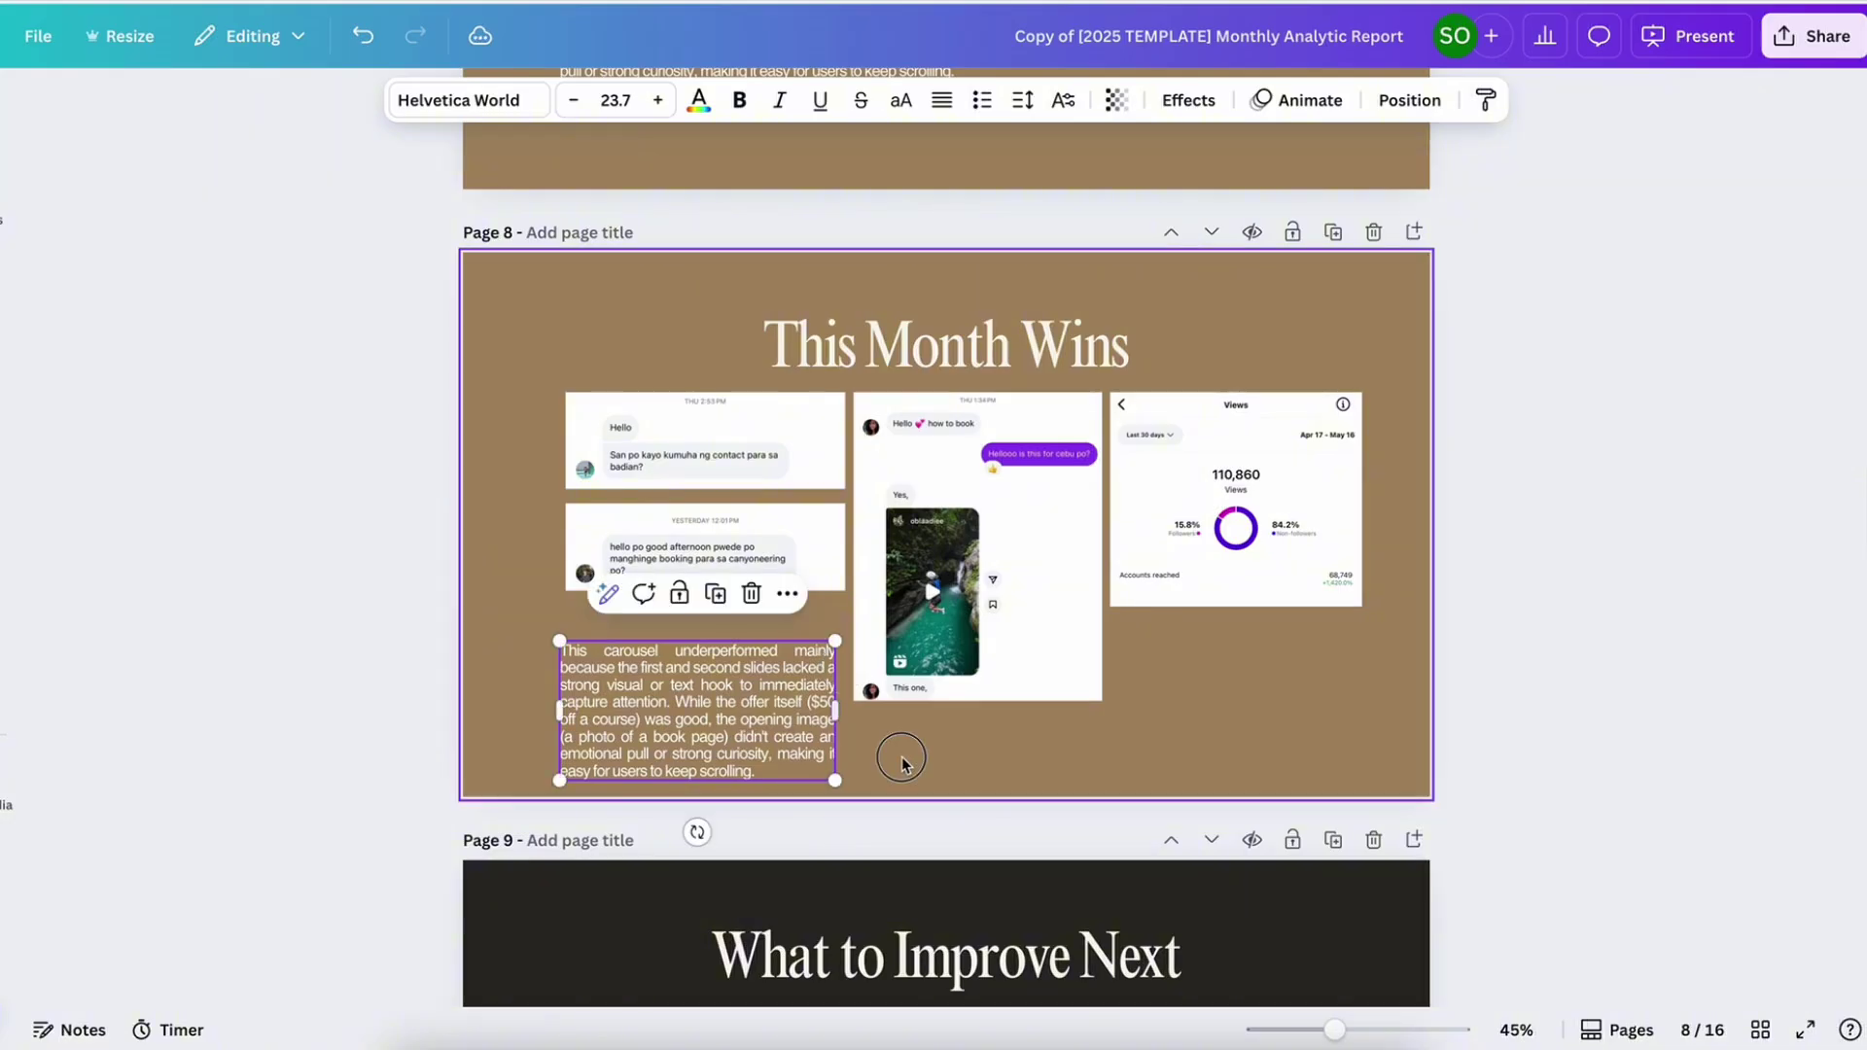
{"action": "left_click_drag", "start_coordinate": [690, 727], "coordinate": [695, 688]}
{"action": "left_click", "coordinate": [724, 598]}
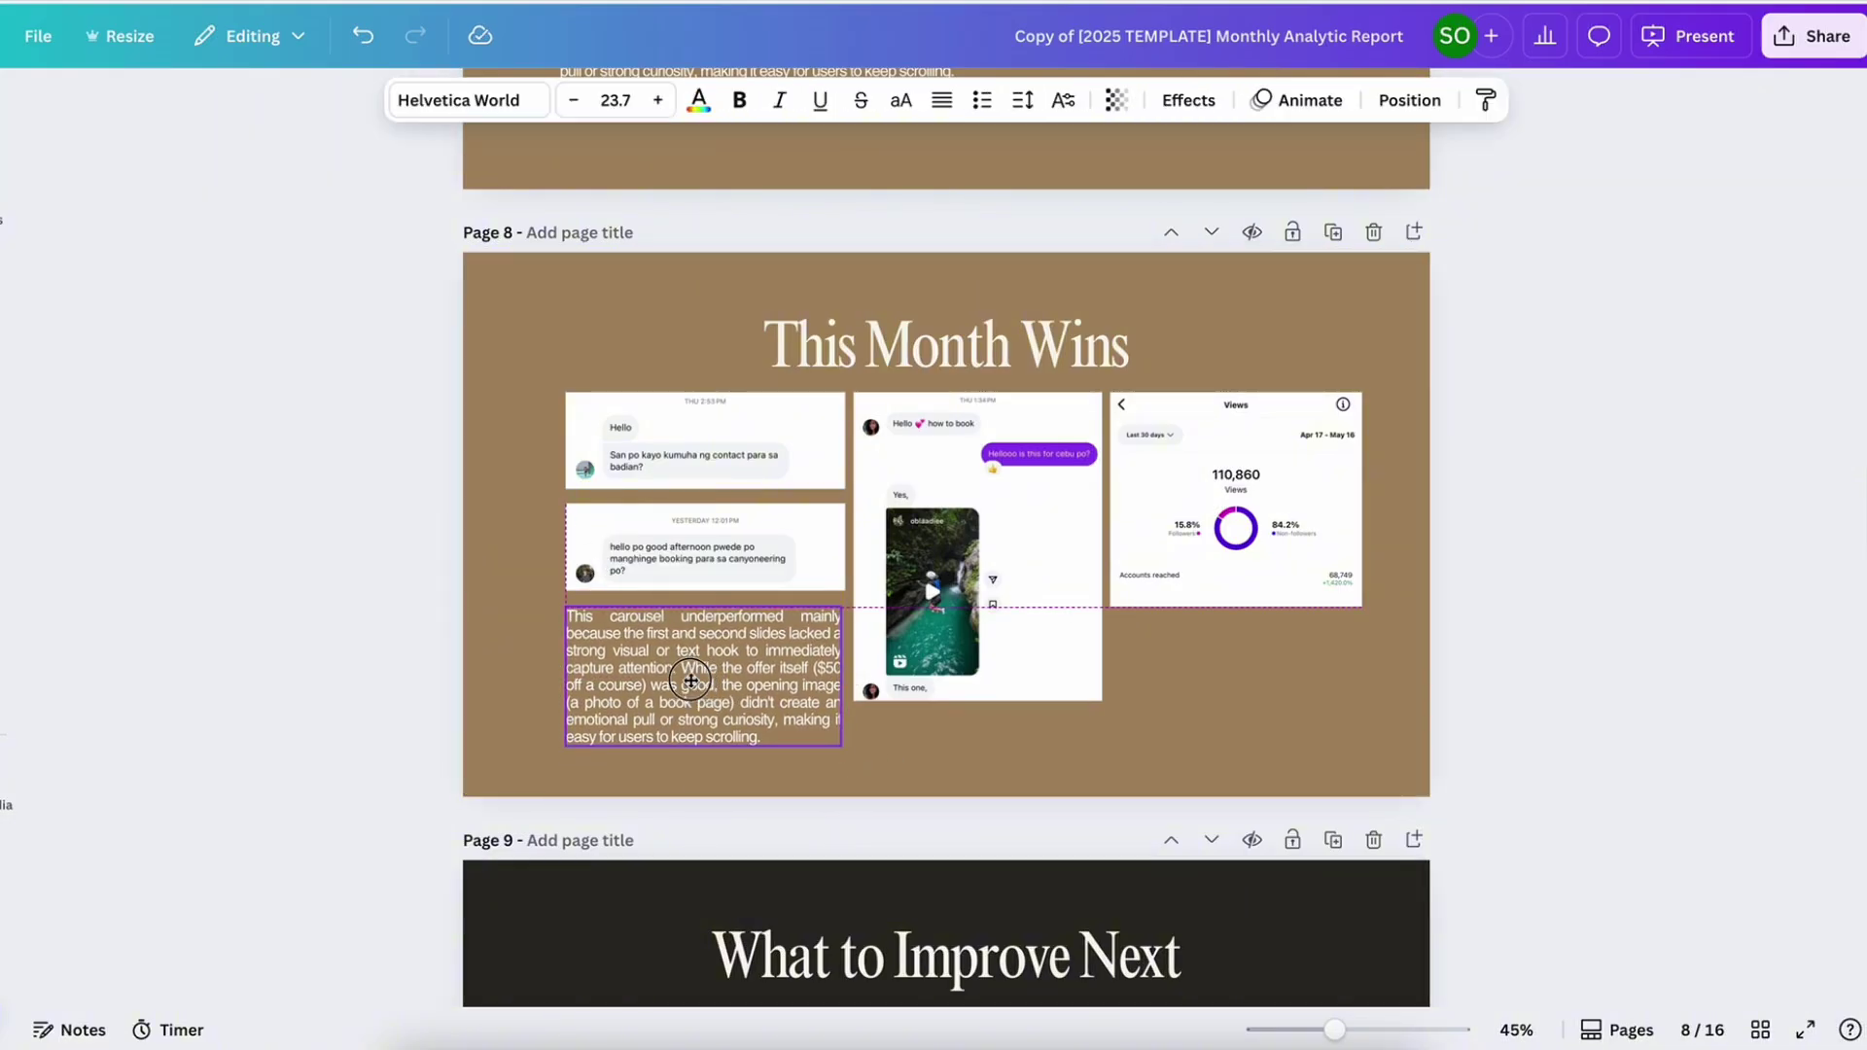
{"action": "left_click", "coordinate": [716, 556]}
Duplicate the page 8 paragraph beneath the Views screenshot and delete the copy's ending from "didn't create an emotional pull" onward
{"action": "left_click_drag", "start_coordinate": [725, 661], "coordinate": [1271, 680]}
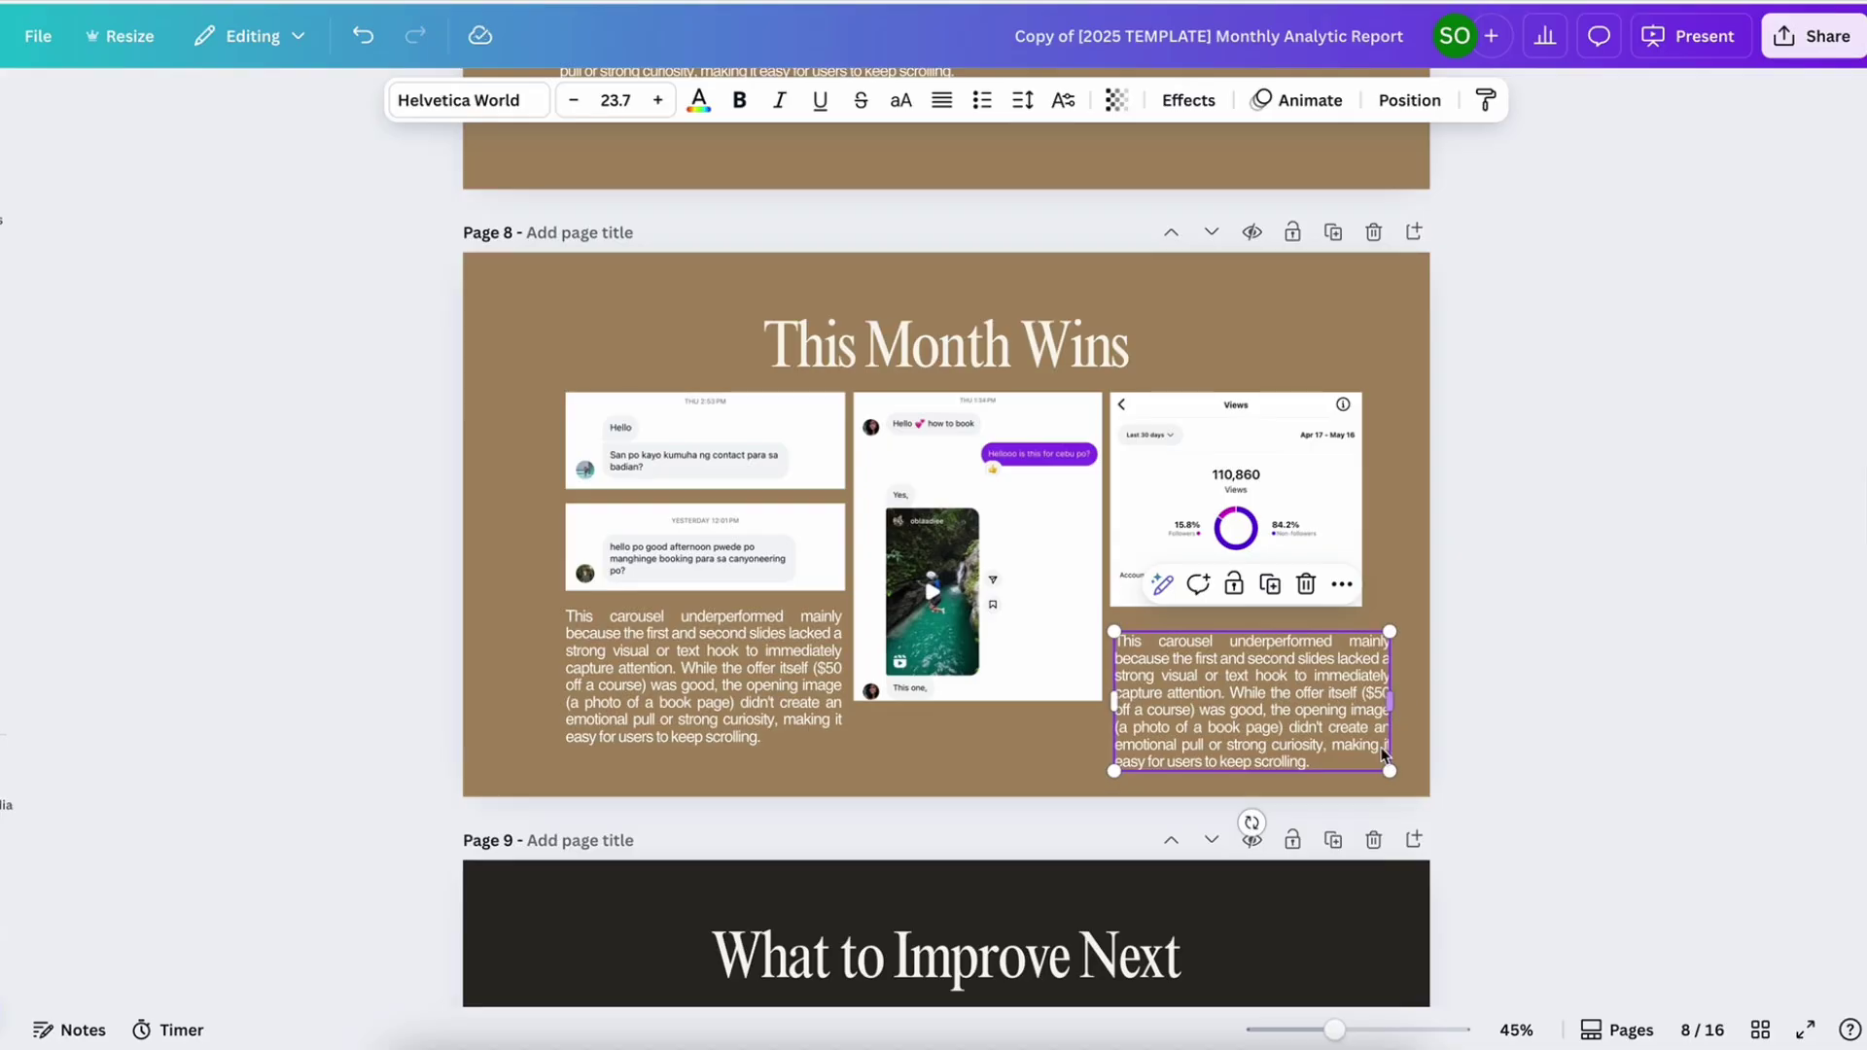
{"action": "double_click", "coordinate": [1255, 725]}
{"action": "left_click", "coordinate": [1268, 727]}
{"action": "key", "text": "shift+ctrl+End"}
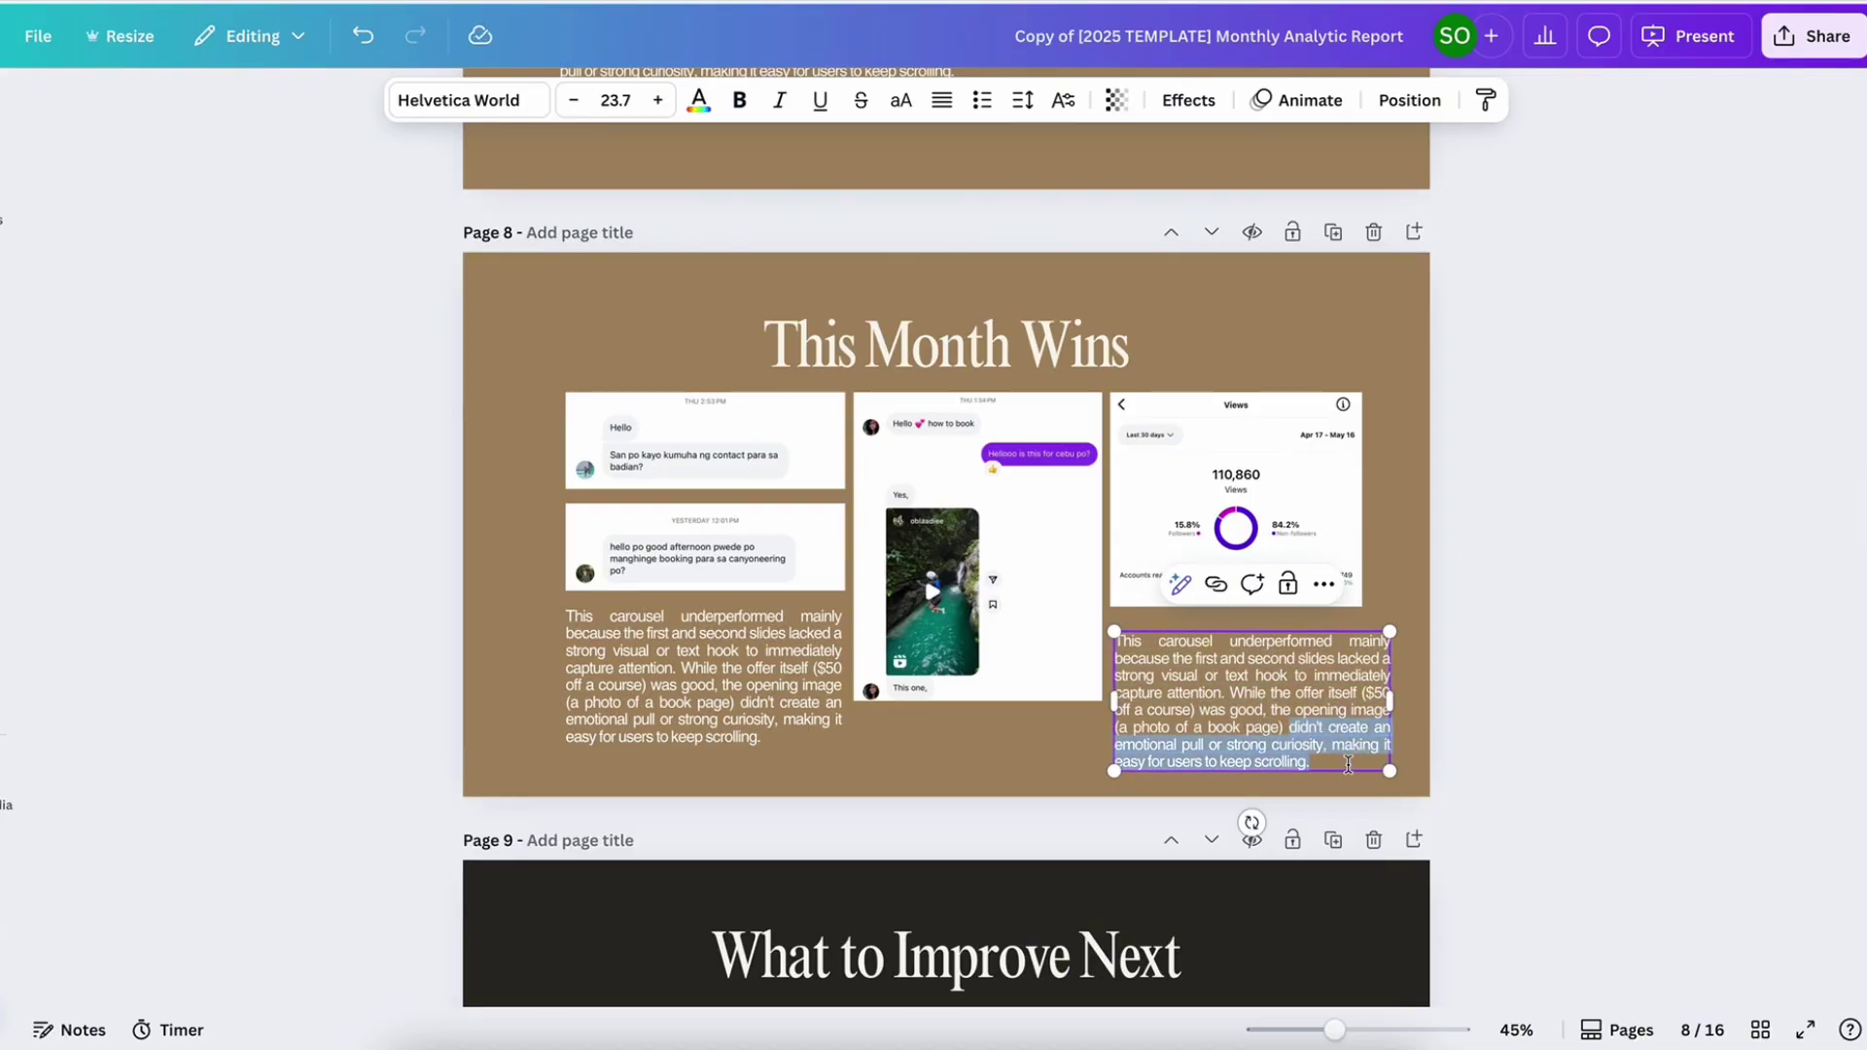
{"action": "key", "text": "BackSpace"}
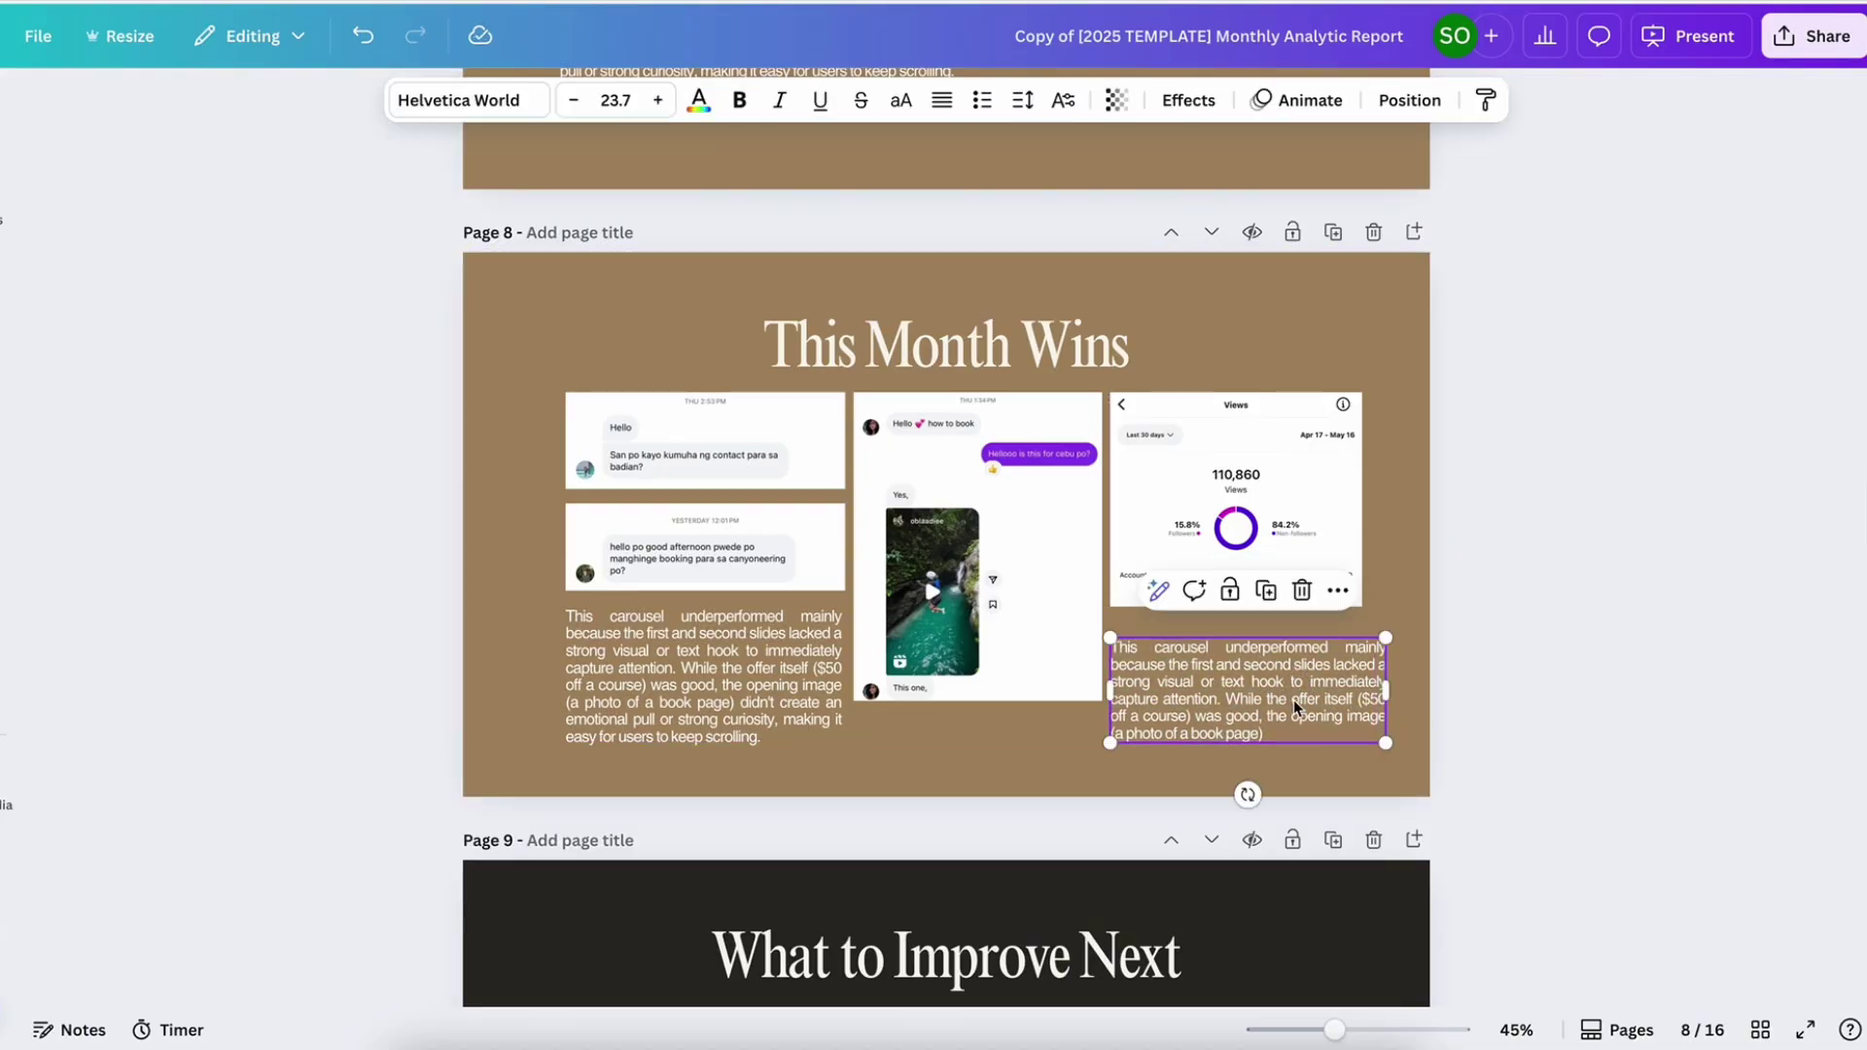
{"action": "left_click", "coordinate": [1393, 786]}
Review the remaining report pages 9 to 16, covering improvements, next direction, growth focus, next month's strategy and the closing thank-you
{"action": "scroll", "coordinate": [1385, 795], "scroll_direction": "down", "scroll_amount": 5}
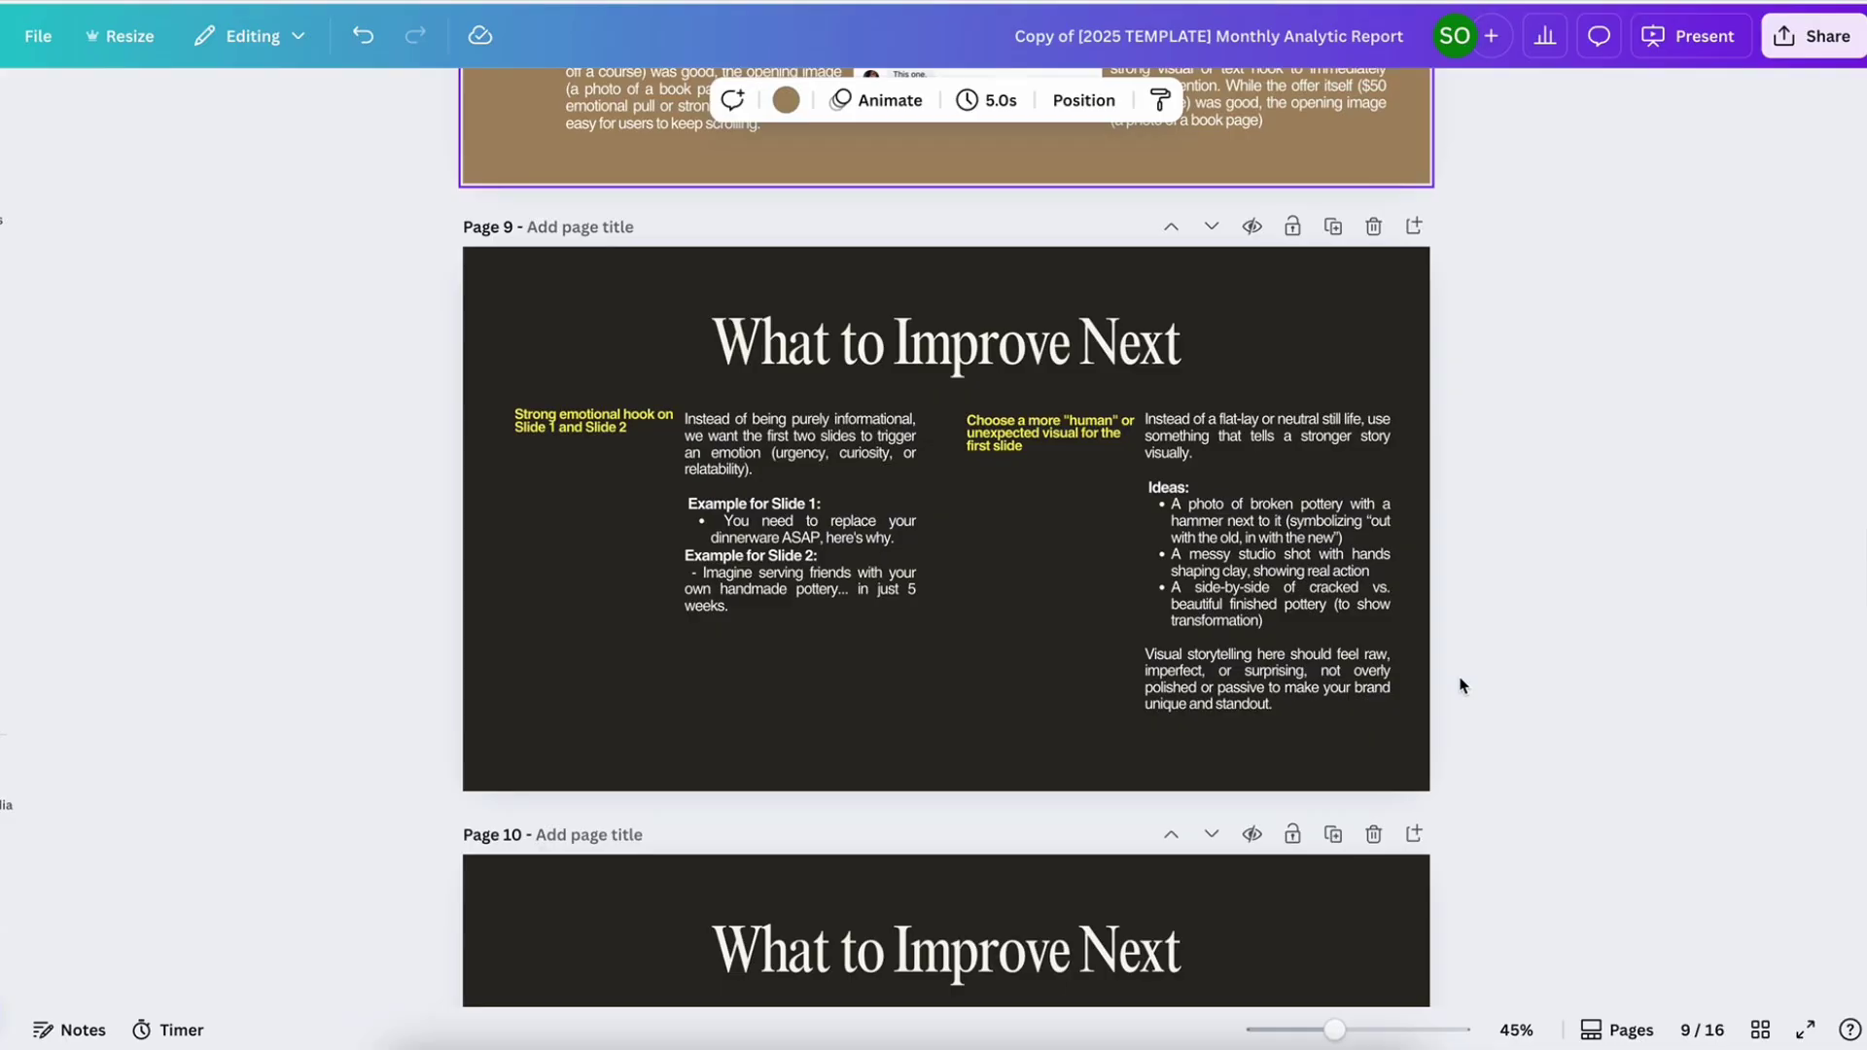
{"action": "scroll", "coordinate": [1462, 685], "scroll_direction": "down", "scroll_amount": 10}
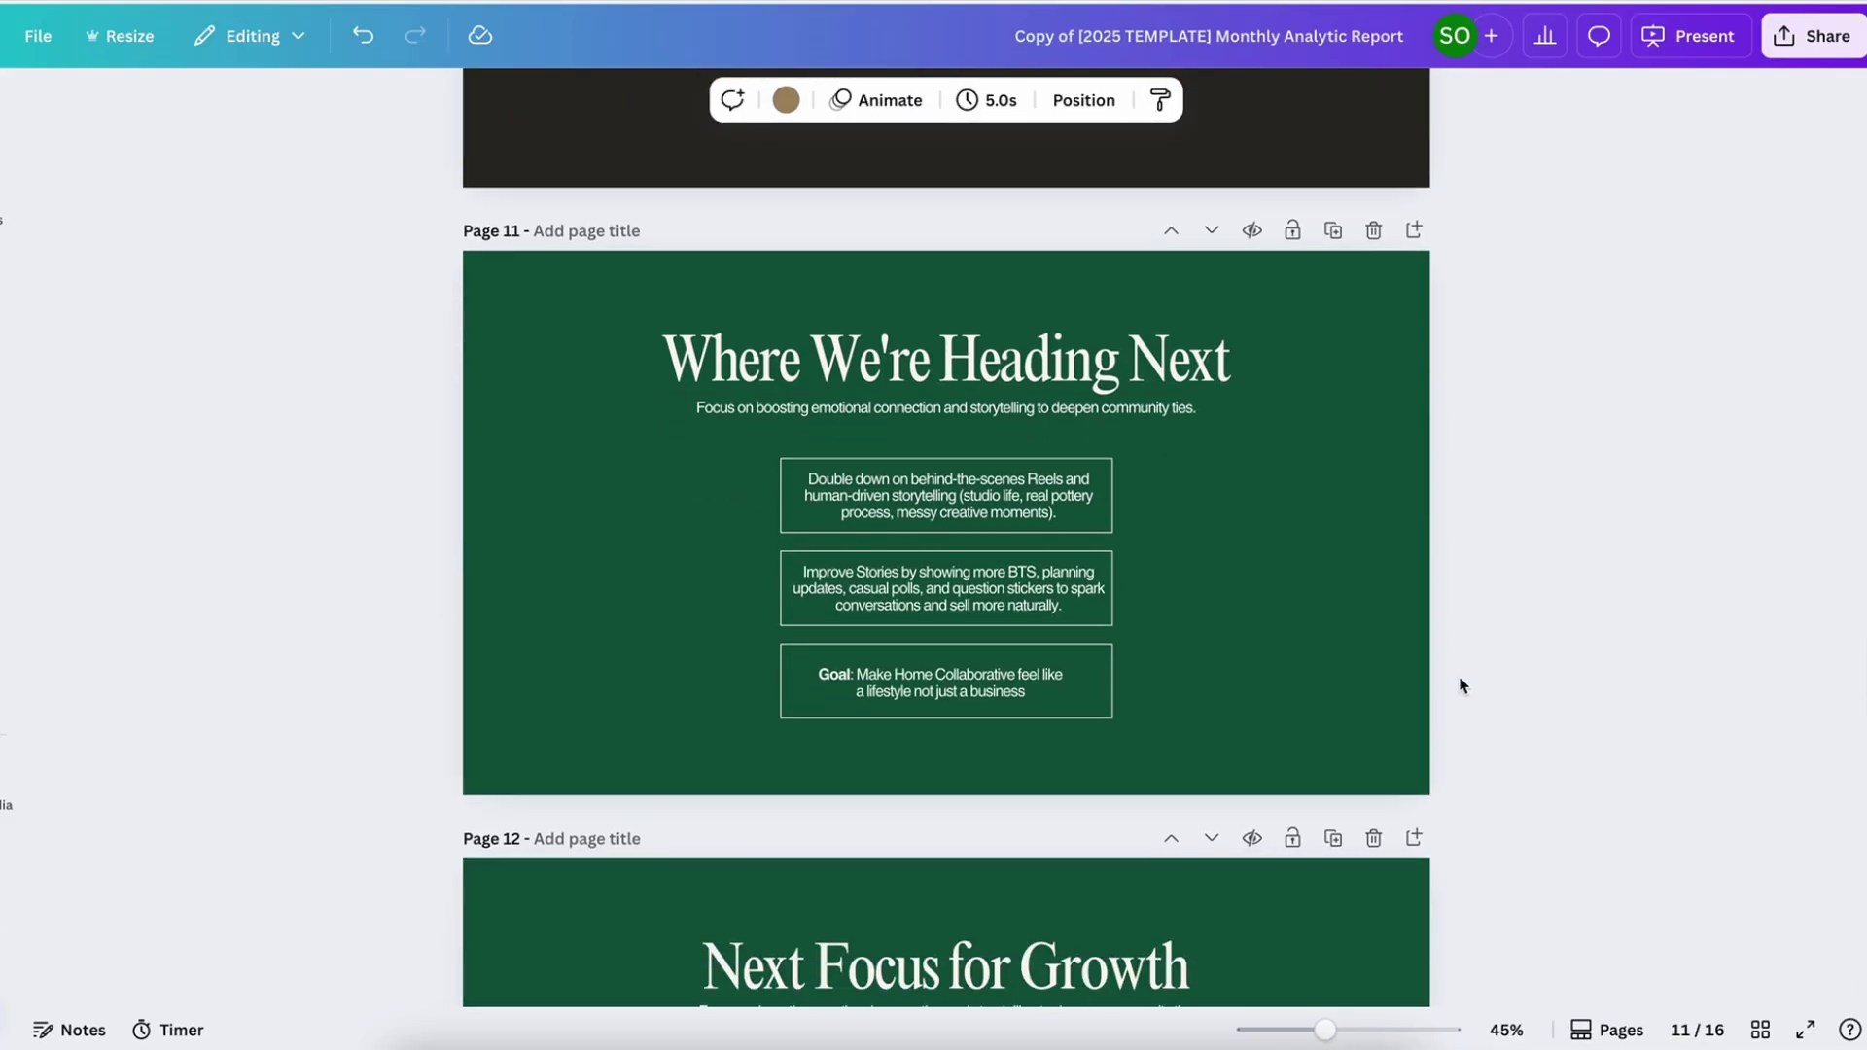
{"action": "left_click", "coordinate": [1268, 580]}
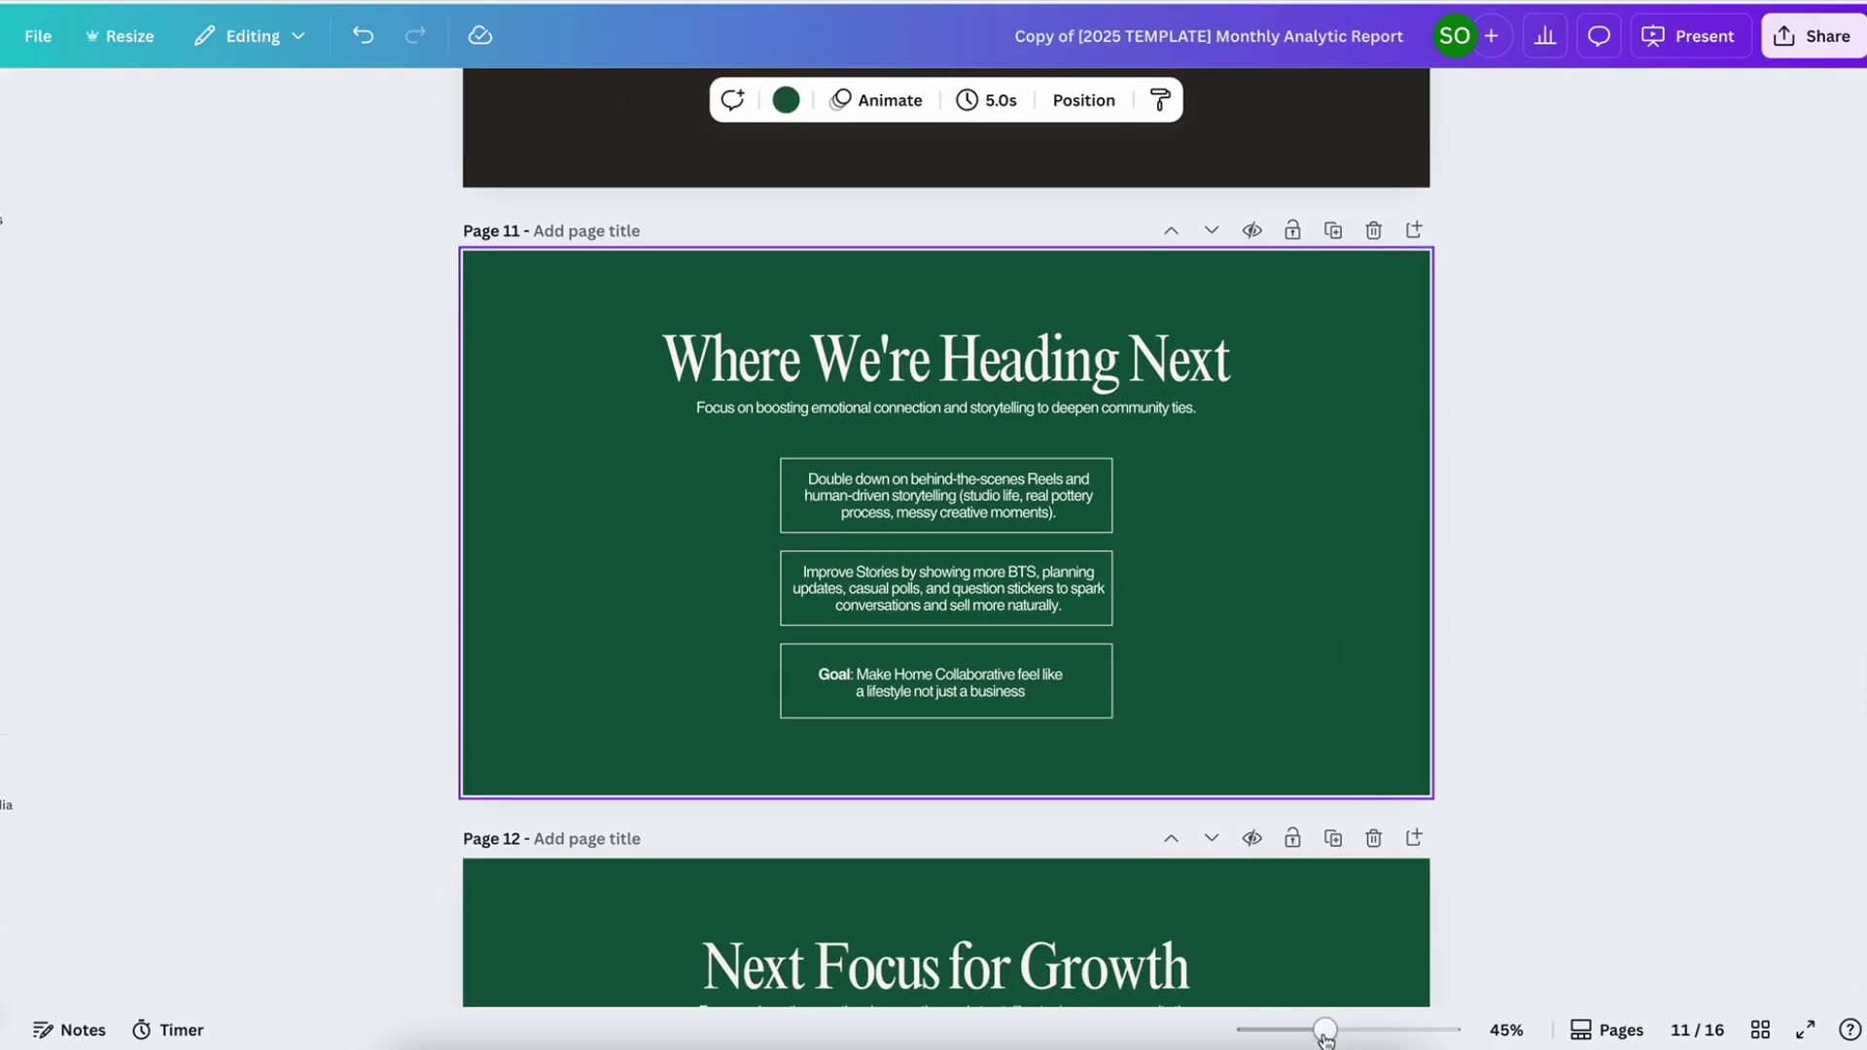
{"action": "left_click_drag", "start_coordinate": [1324, 1029], "coordinate": [1335, 1030]}
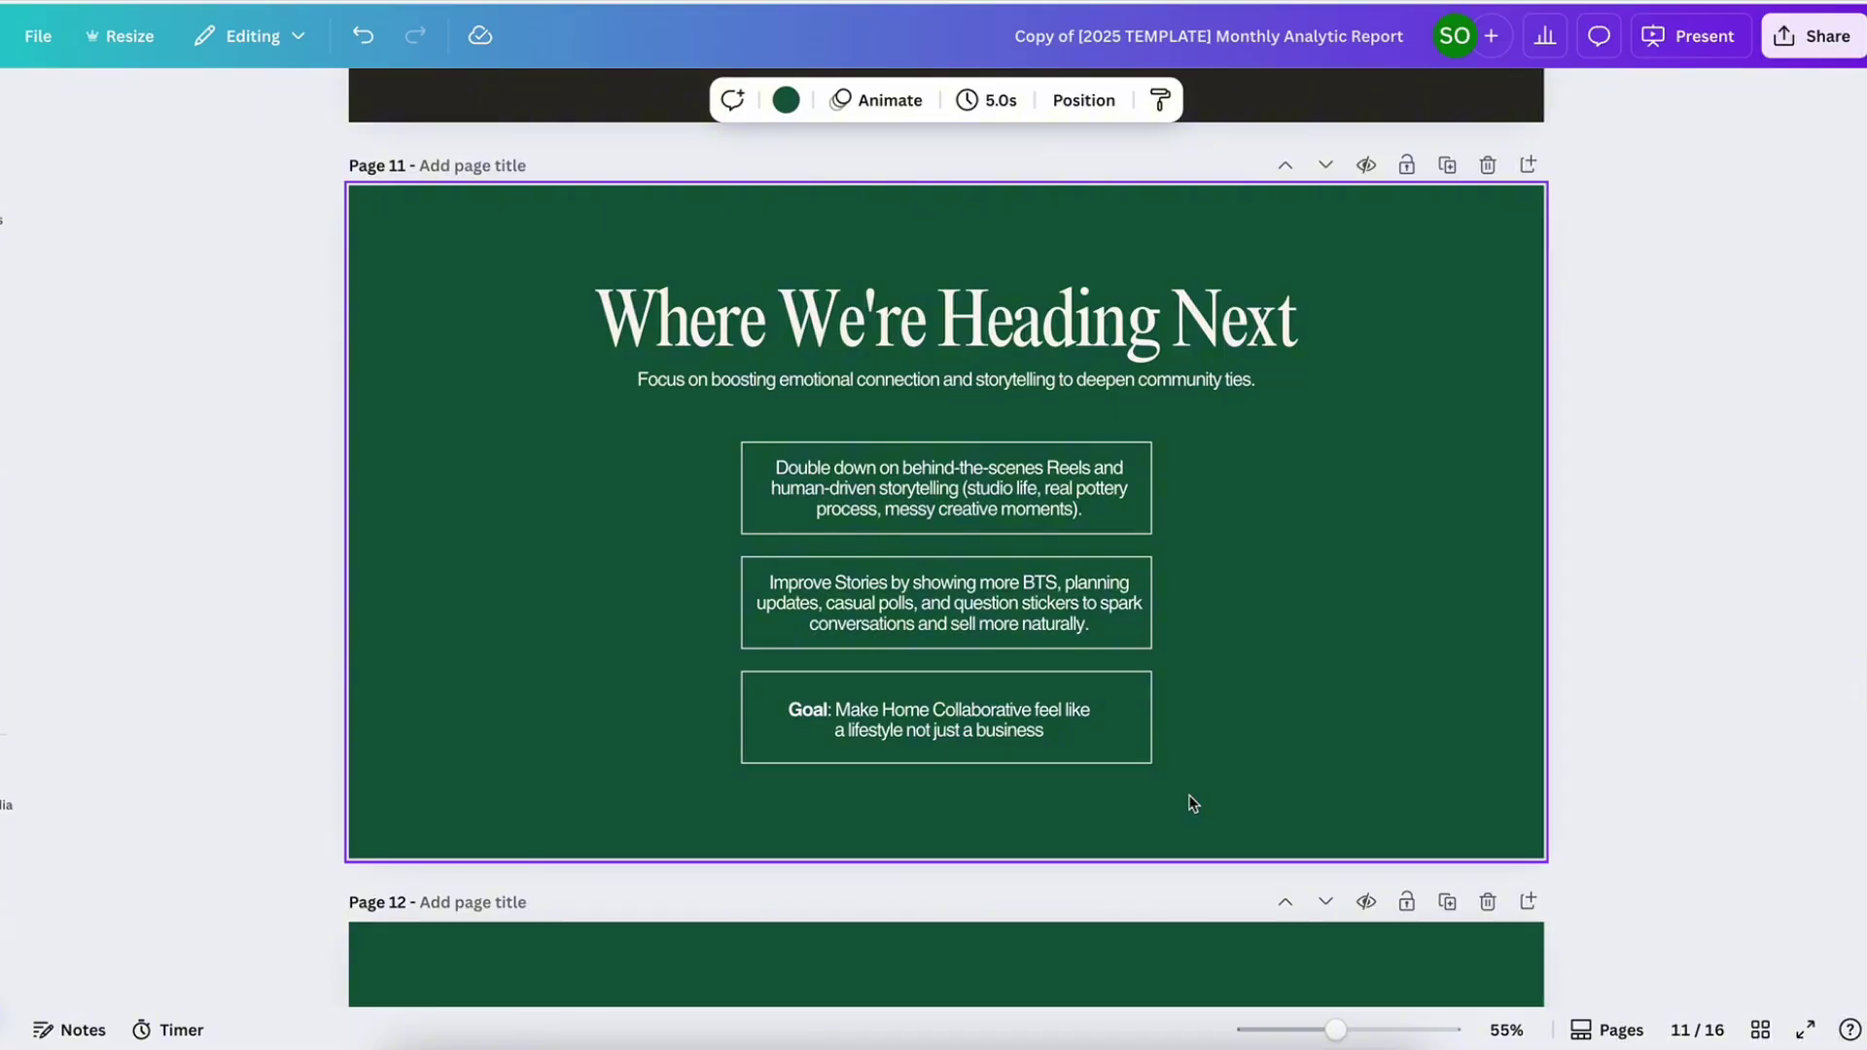
{"action": "scroll", "coordinate": [1194, 803], "scroll_direction": "down", "scroll_amount": 5}
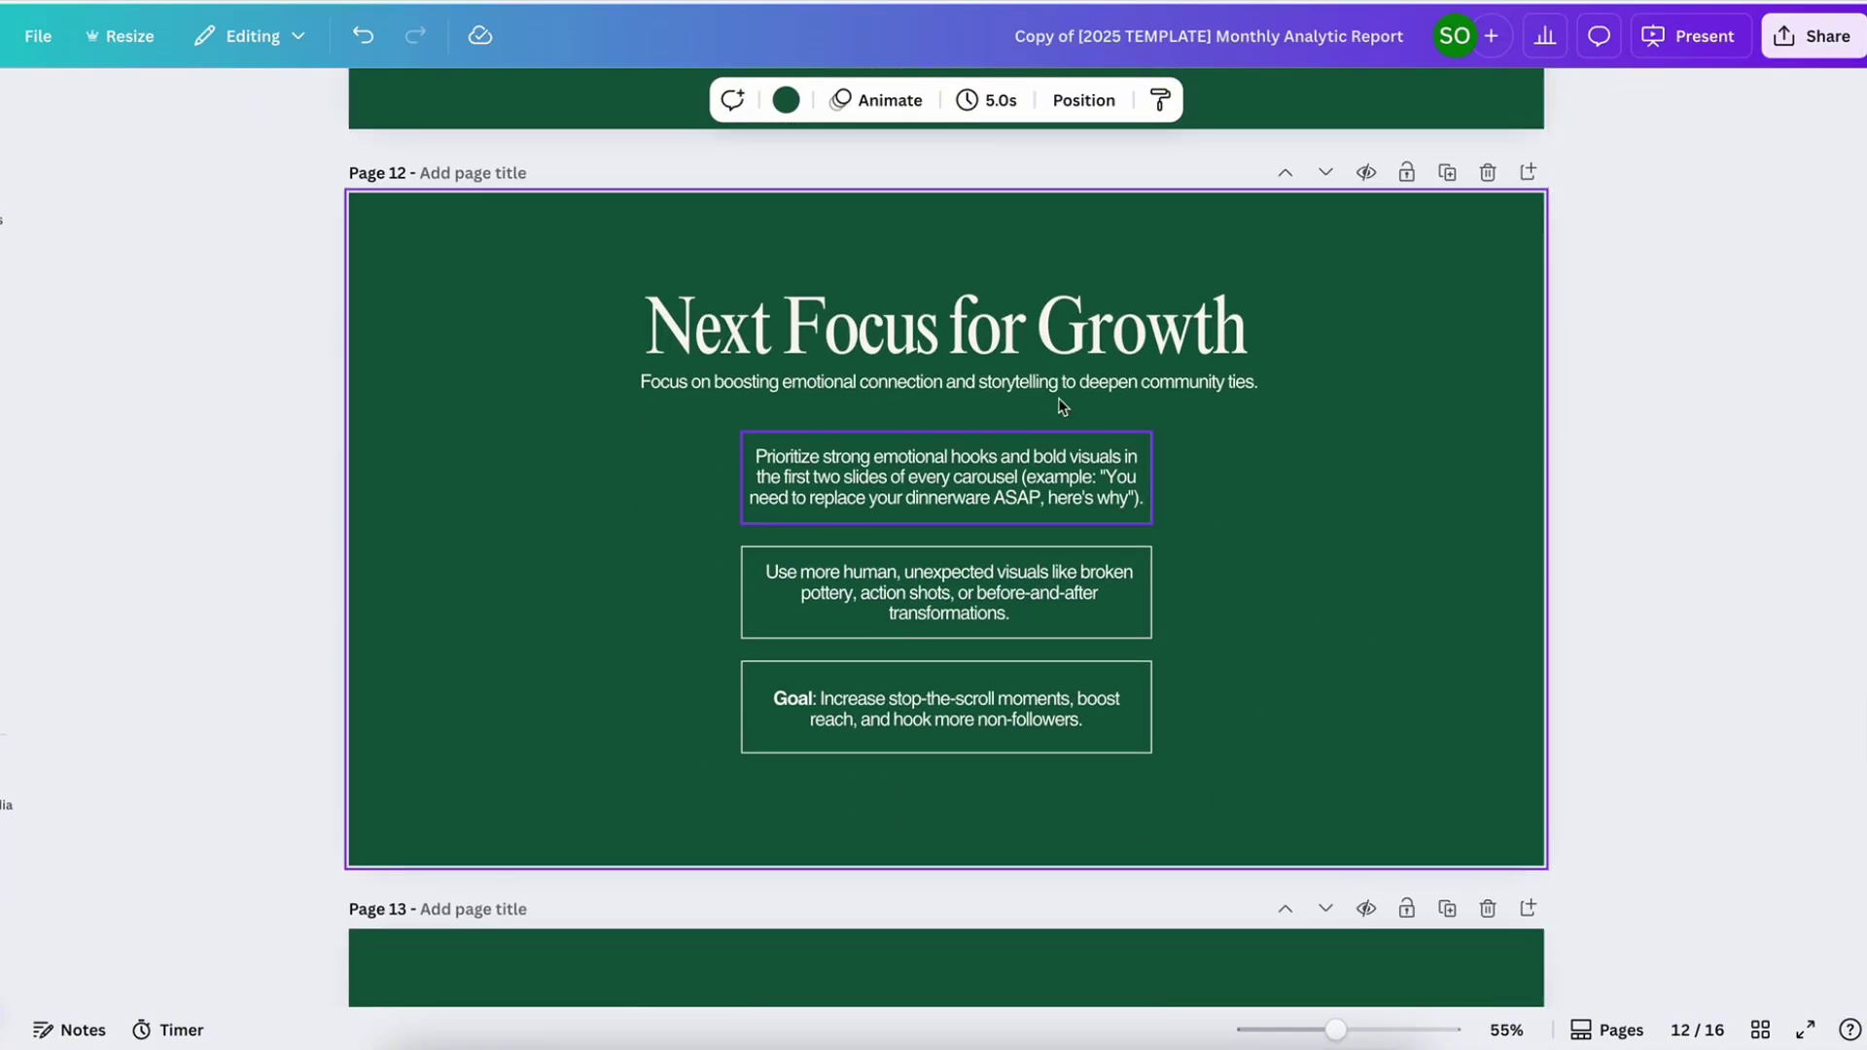
{"action": "left_click", "coordinate": [1061, 385]}
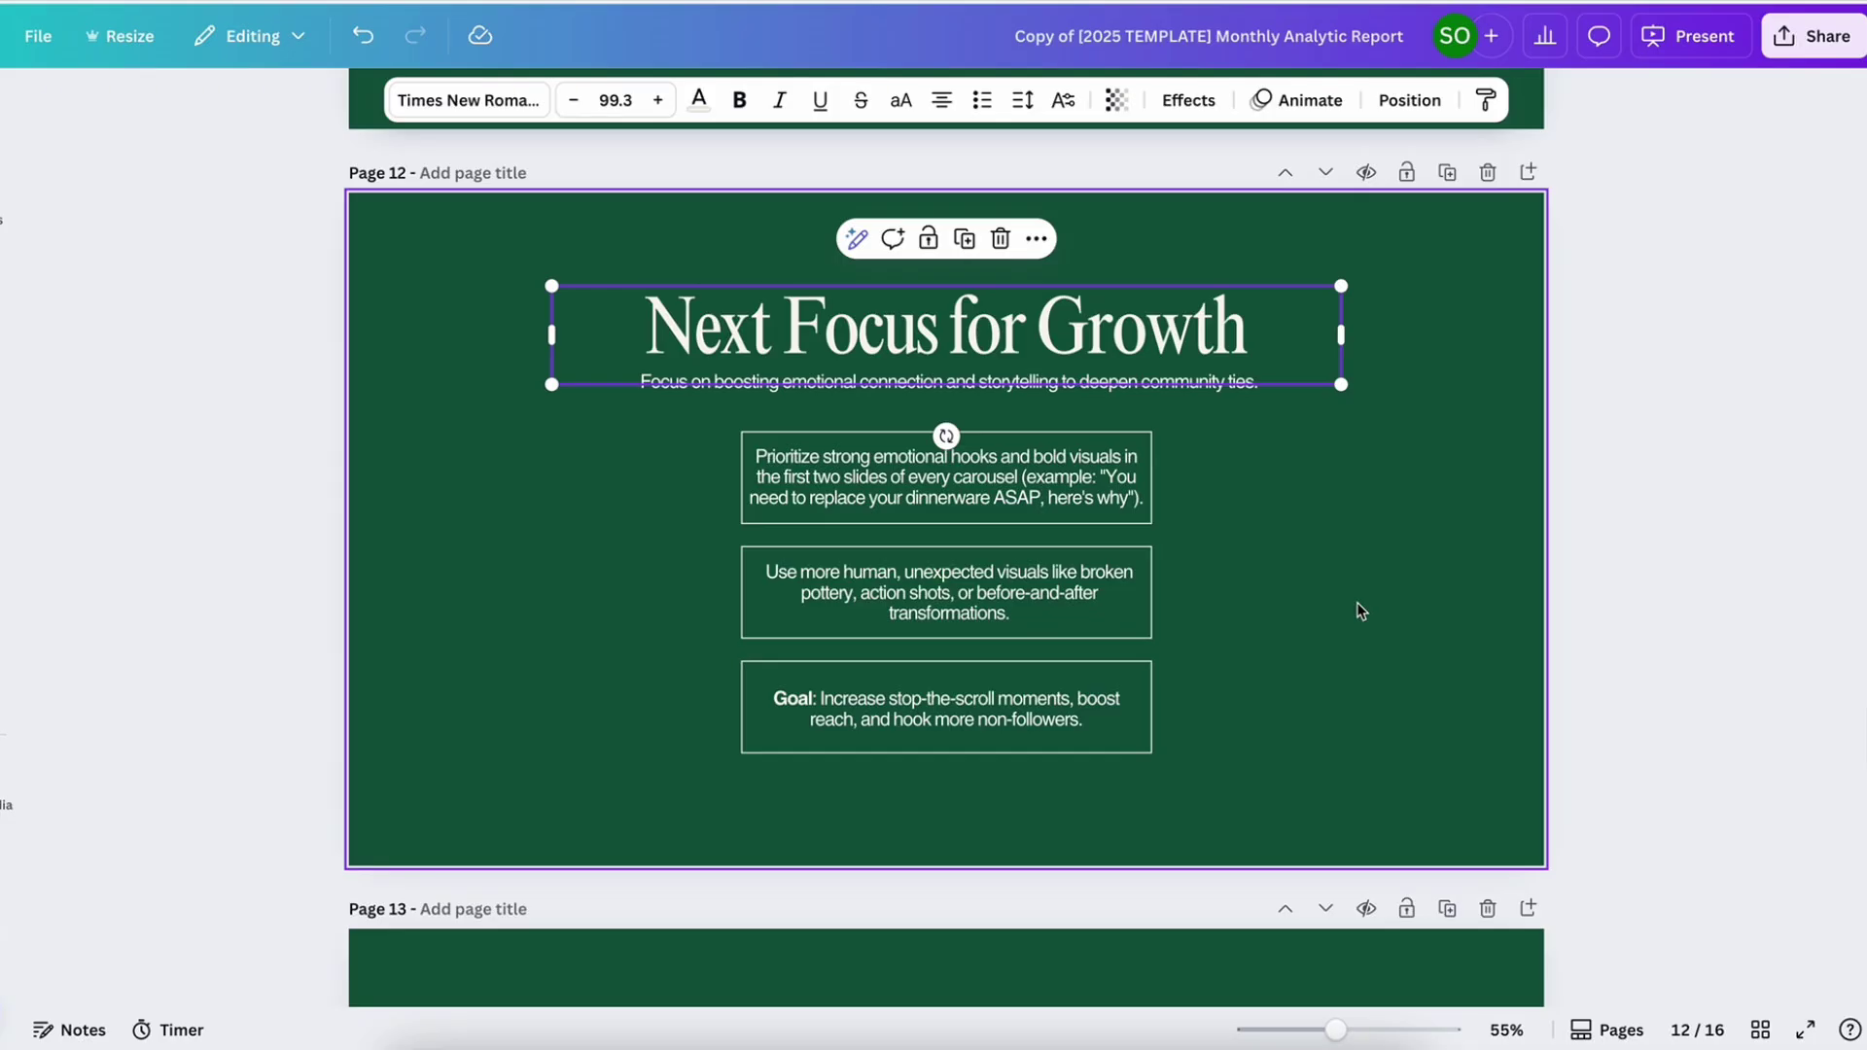
{"action": "scroll", "coordinate": [1356, 603], "scroll_direction": "down", "scroll_amount": 10}
{"action": "scroll", "coordinate": [1357, 603], "scroll_direction": "up", "scroll_amount": 1}
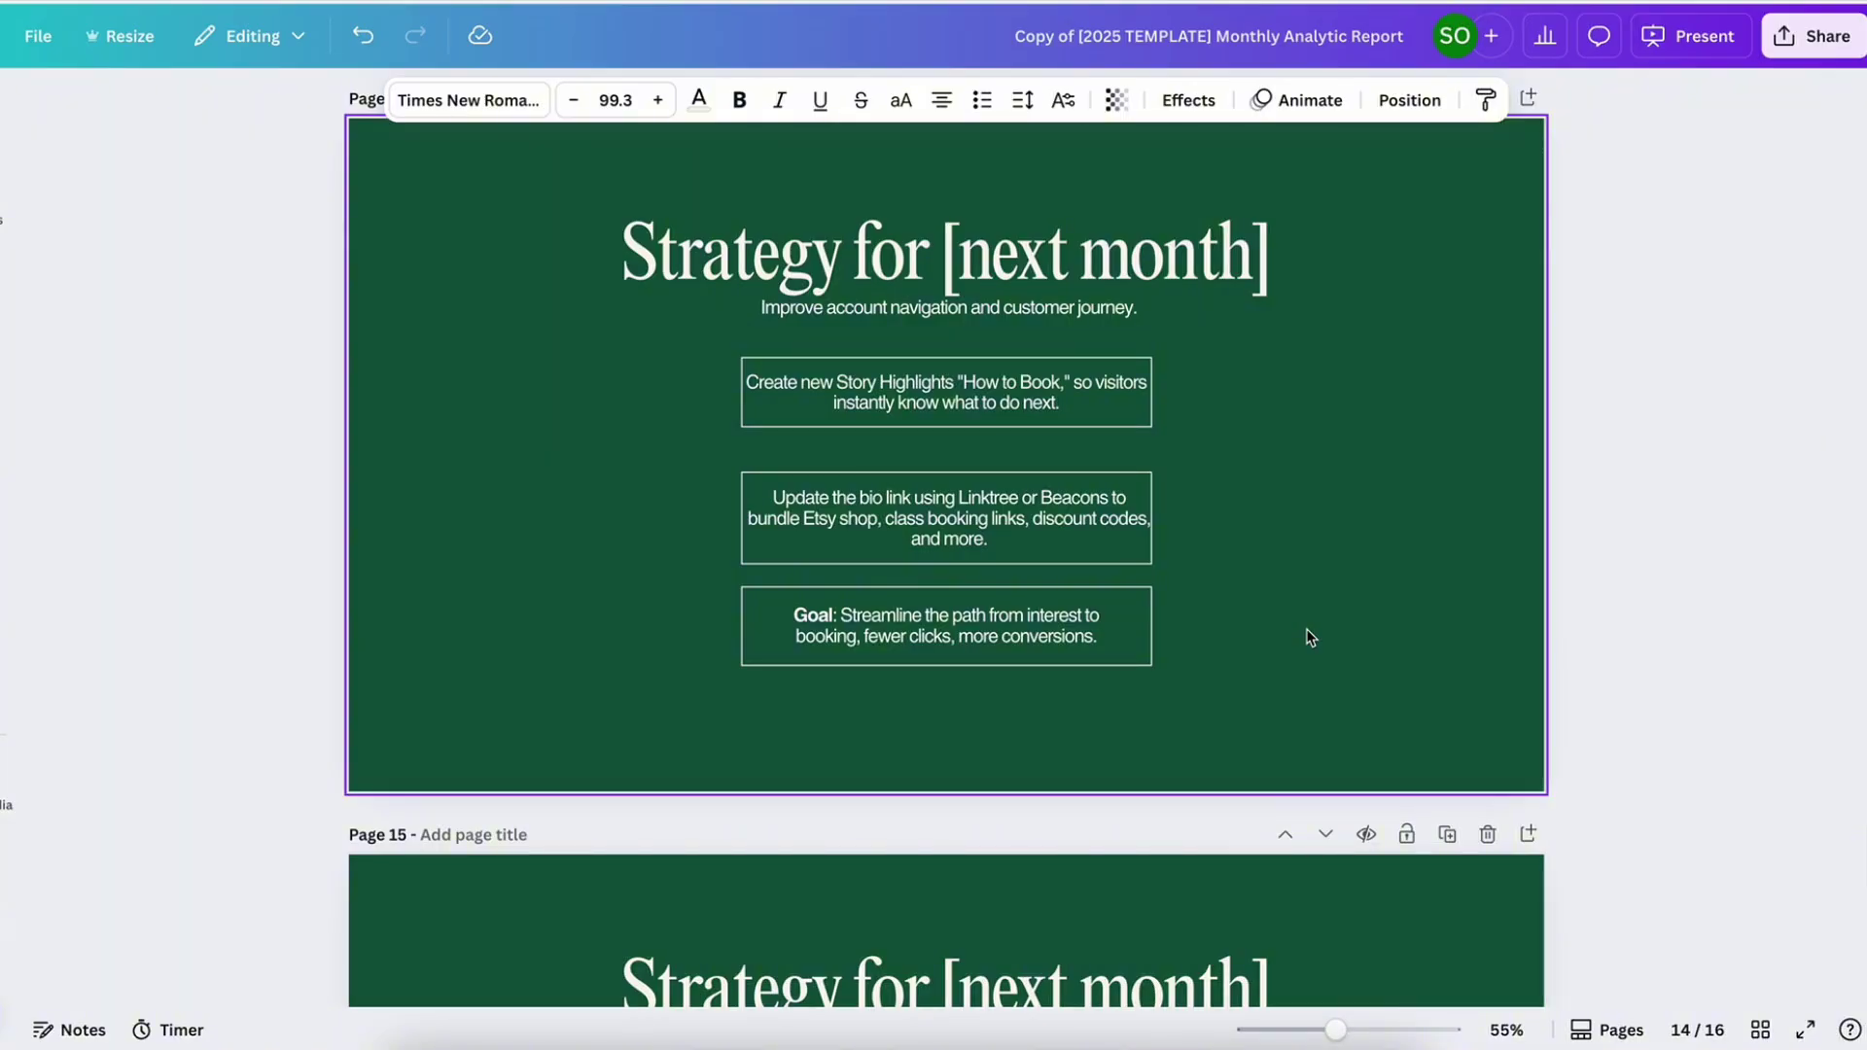
{"action": "scroll", "coordinate": [1305, 628], "scroll_direction": "down", "scroll_amount": 10}
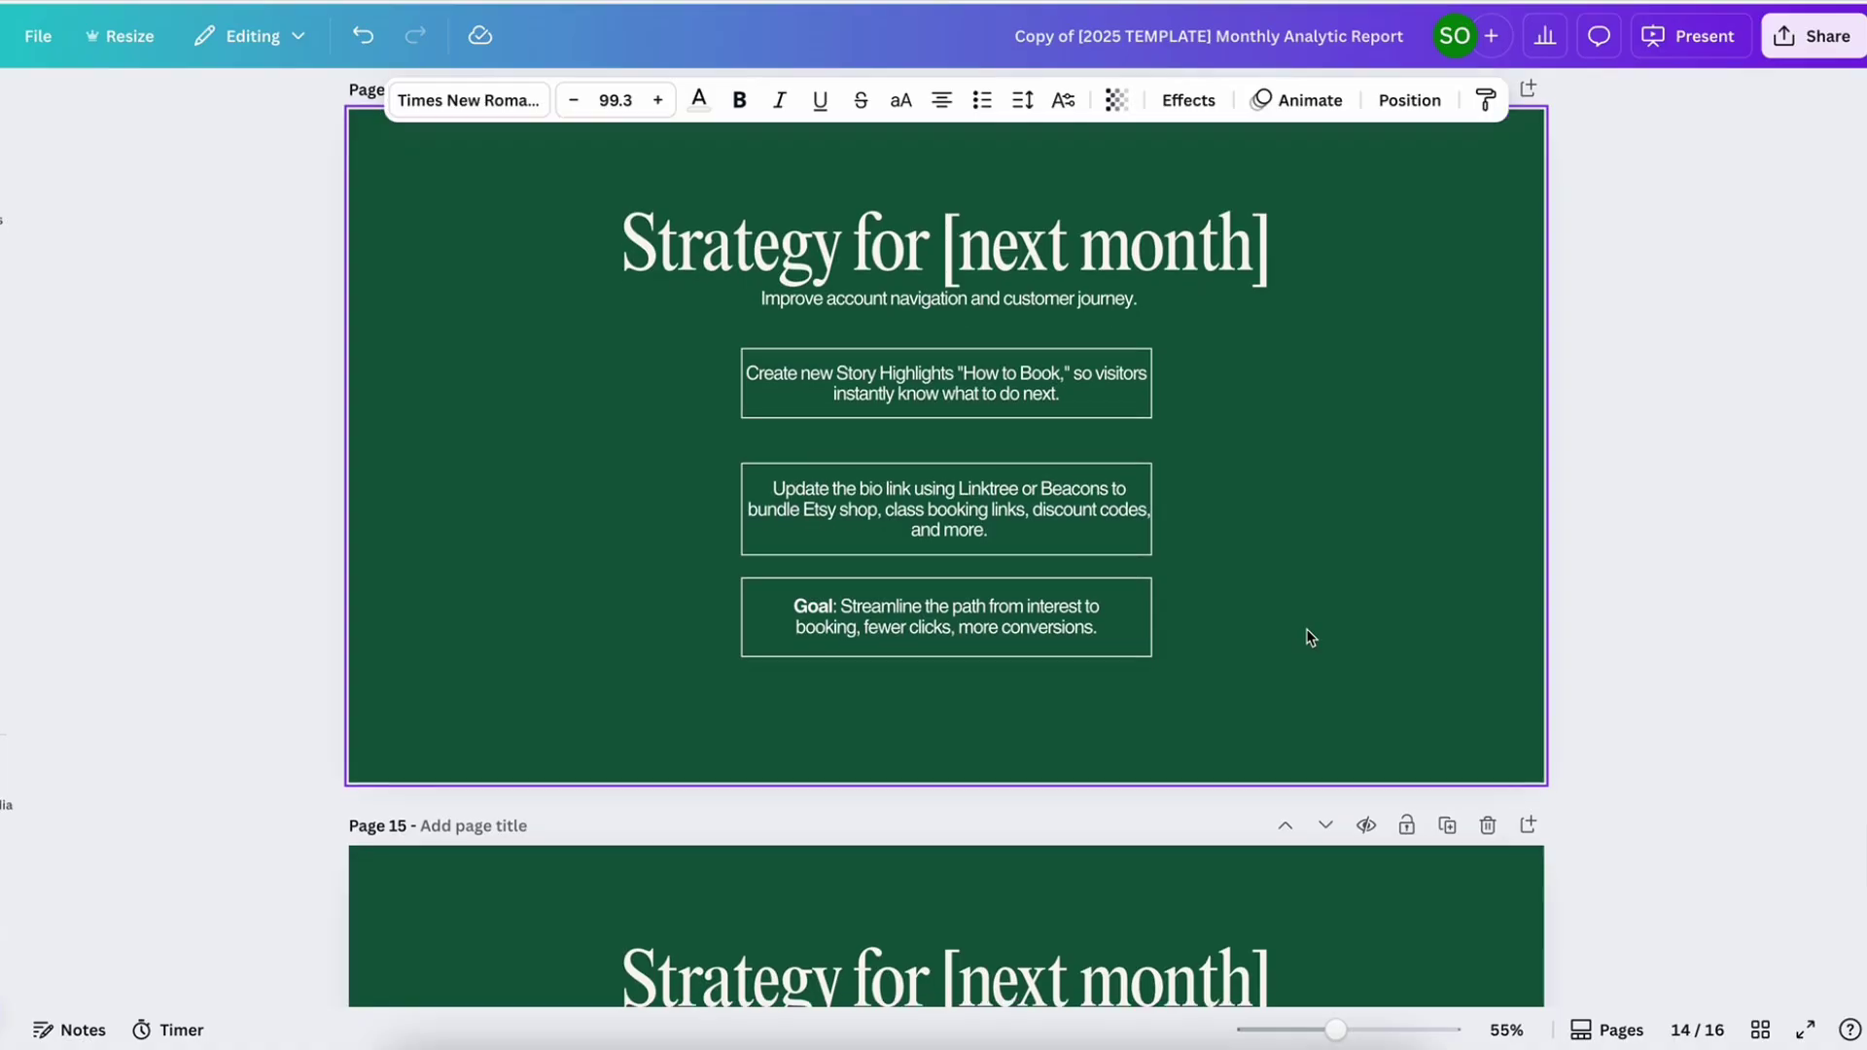
{"action": "scroll", "coordinate": [1309, 637], "scroll_direction": "down", "scroll_amount": 2}
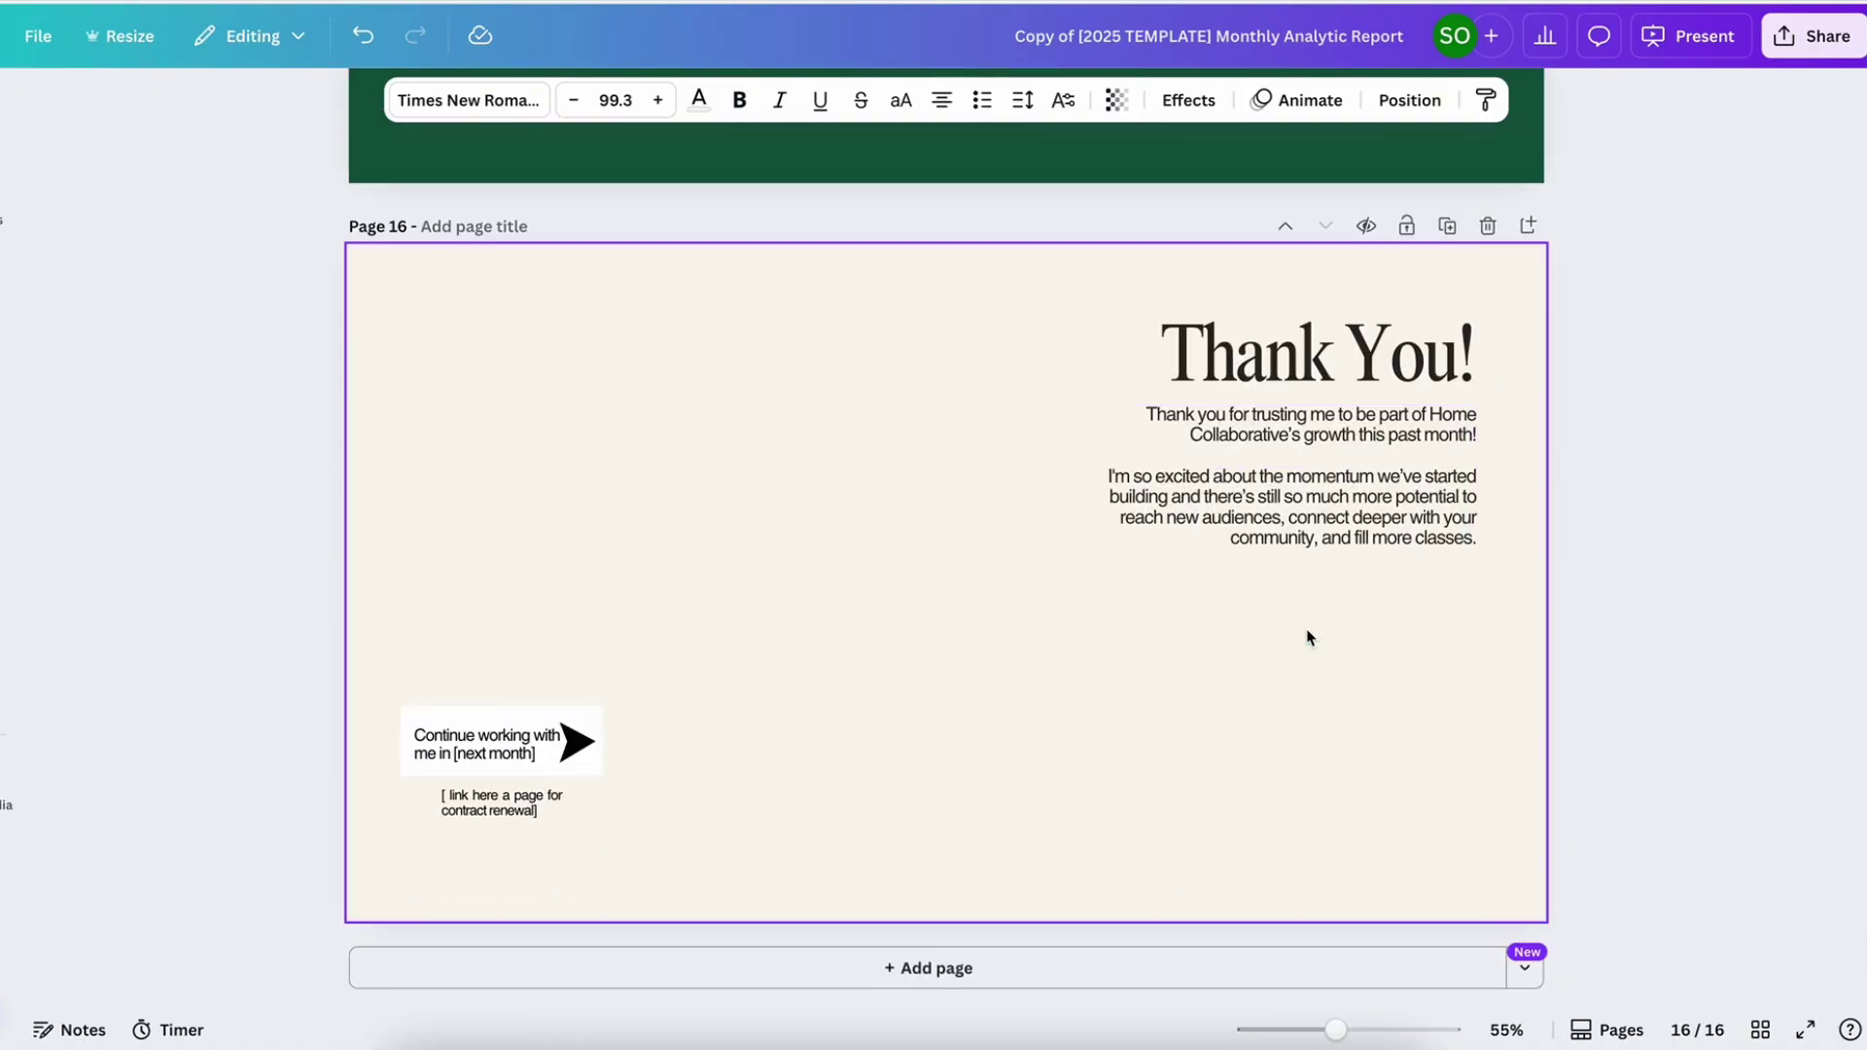